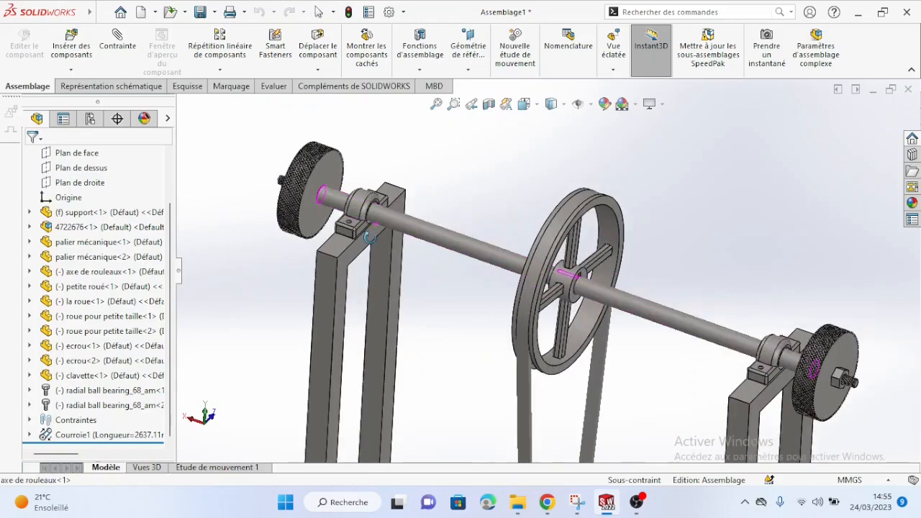
Examine the shaft bearing housing, the threaded shaft end with its nut, and the motor mounted on the frame
{"action": "scroll", "coordinate": [446, 209], "scroll_direction": "down", "scroll_amount": 6}
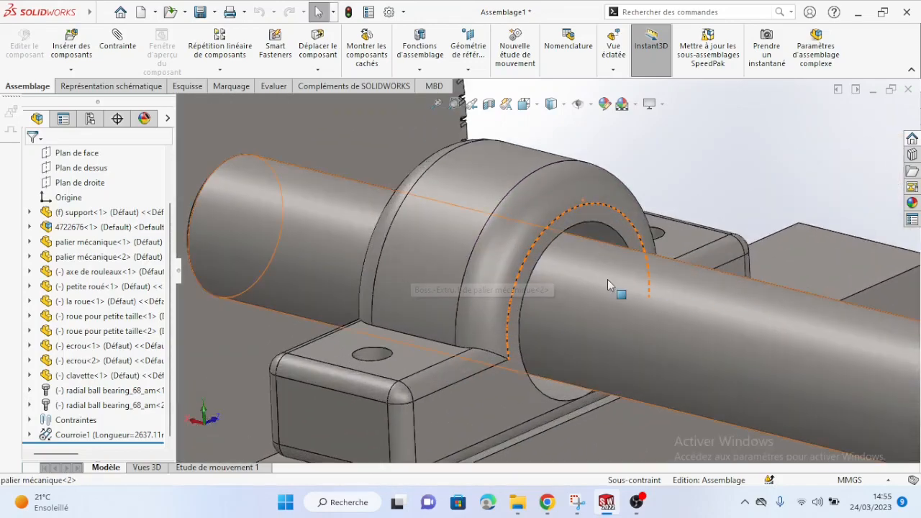
{"action": "scroll", "coordinate": [609, 282], "scroll_direction": "up", "scroll_amount": 5}
{"action": "middle_click_drag", "start_coordinate": [540, 269], "coordinate": [469, 254]}
{"action": "scroll", "coordinate": [469, 254], "scroll_direction": "up", "scroll_amount": 7}
{"action": "scroll", "coordinate": [367, 247], "scroll_direction": "down", "scroll_amount": 5}
{"action": "scroll", "coordinate": [489, 271], "scroll_direction": "down", "scroll_amount": 8}
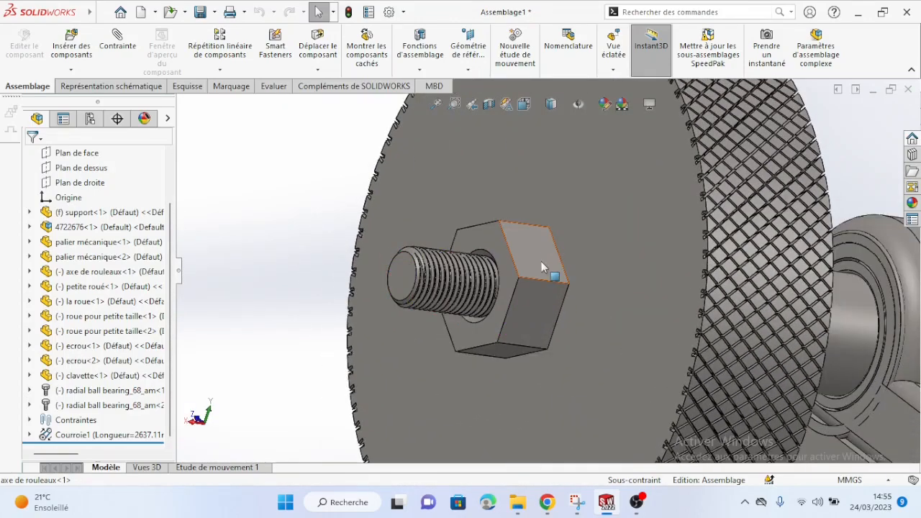
{"action": "middle_click_drag", "start_coordinate": [543, 267], "coordinate": [520, 296]}
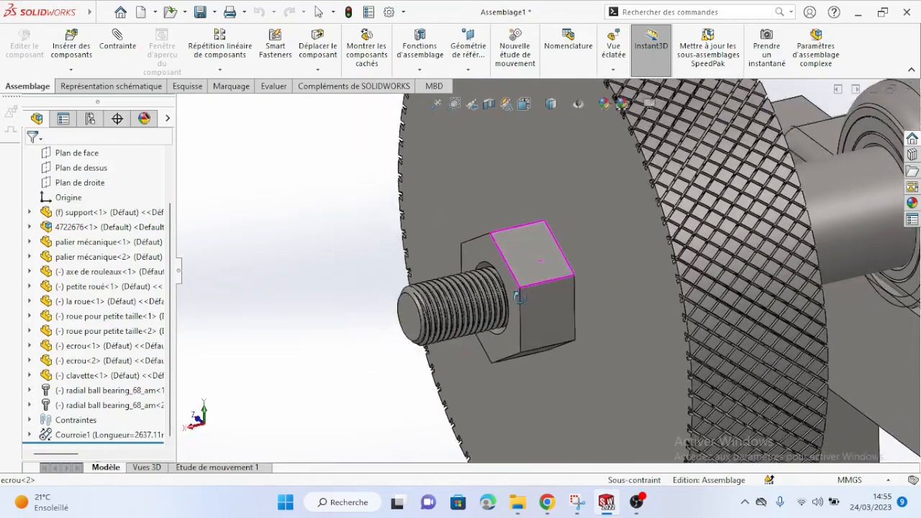
{"action": "scroll", "coordinate": [655, 316], "scroll_direction": "up", "scroll_amount": 10}
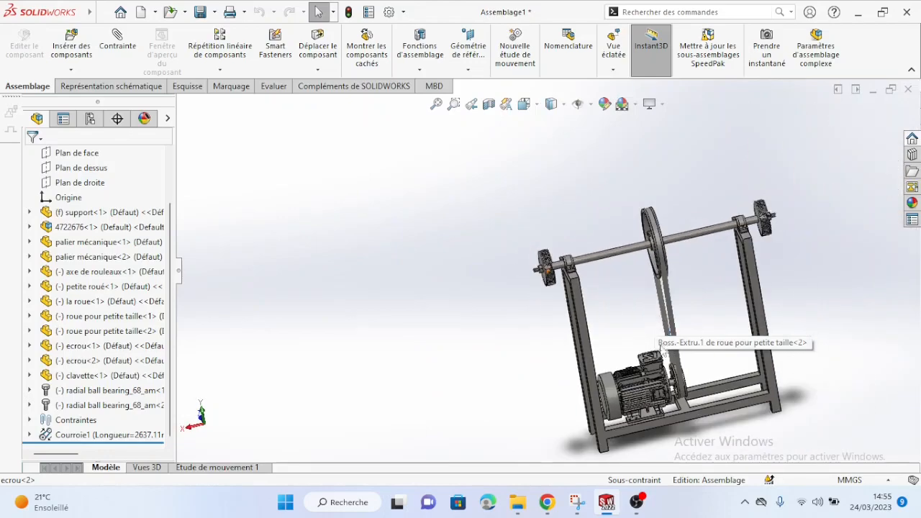
{"action": "scroll", "coordinate": [656, 346], "scroll_direction": "down", "scroll_amount": 10}
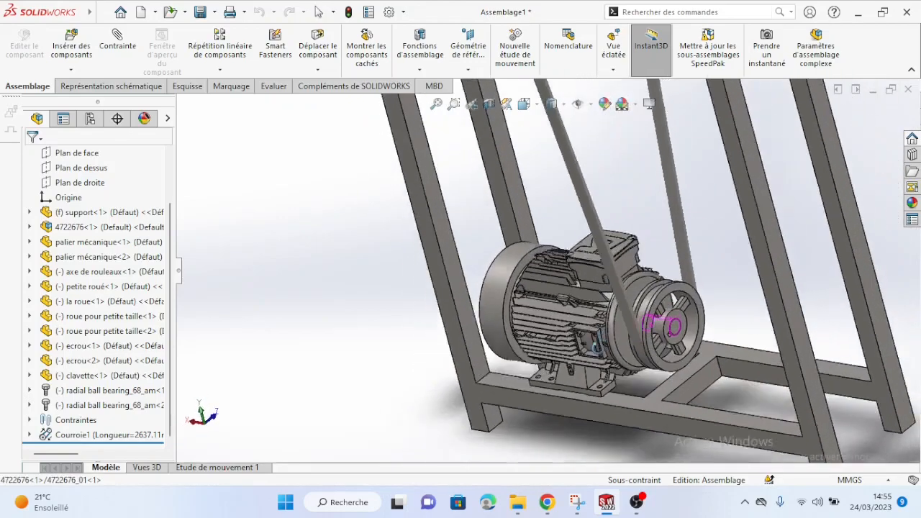
{"action": "middle_click_drag", "start_coordinate": [628, 334], "coordinate": [618, 291]}
{"action": "scroll", "coordinate": [617, 292], "scroll_direction": "up", "scroll_amount": 7}
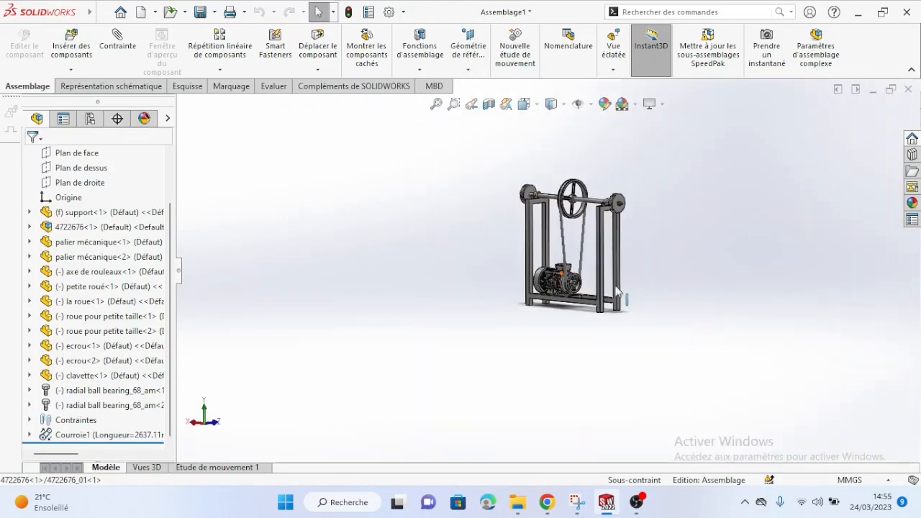
{"action": "scroll", "coordinate": [604, 171], "scroll_direction": "down", "scroll_amount": 12}
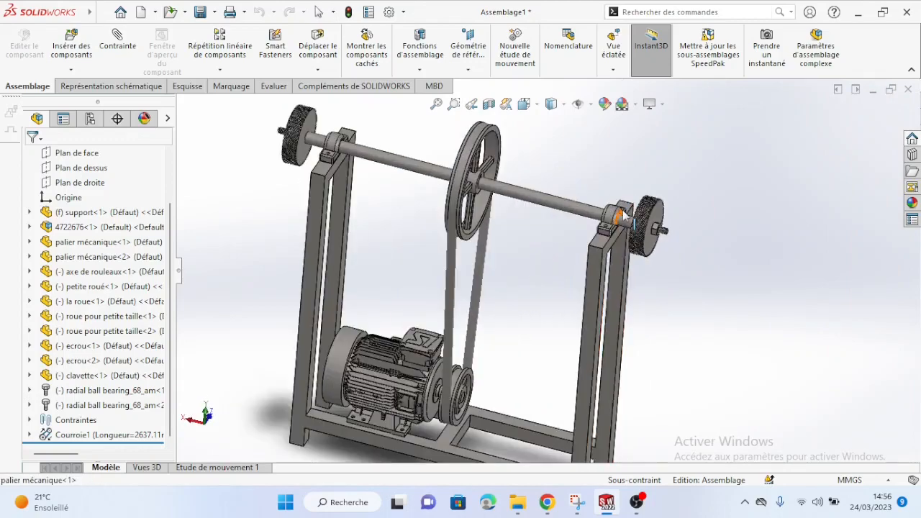
{"action": "scroll", "coordinate": [652, 231], "scroll_direction": "up", "scroll_amount": 10}
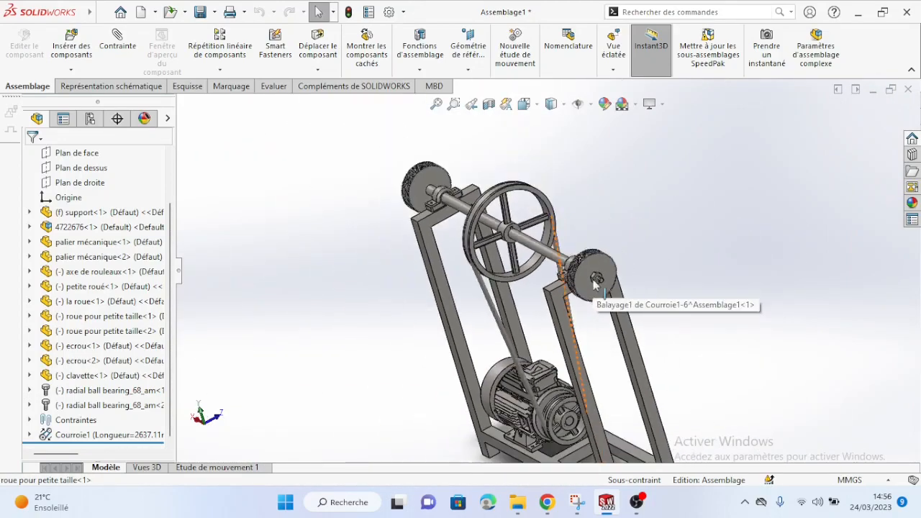
Examine the large wheel, the belt running down to the motor pulley, and the motor from several sides
{"action": "middle_click_drag", "start_coordinate": [596, 302], "coordinate": [562, 177]}
{"action": "scroll", "coordinate": [559, 280], "scroll_direction": "down", "scroll_amount": 8}
{"action": "scroll", "coordinate": [461, 302], "scroll_direction": "up", "scroll_amount": 5}
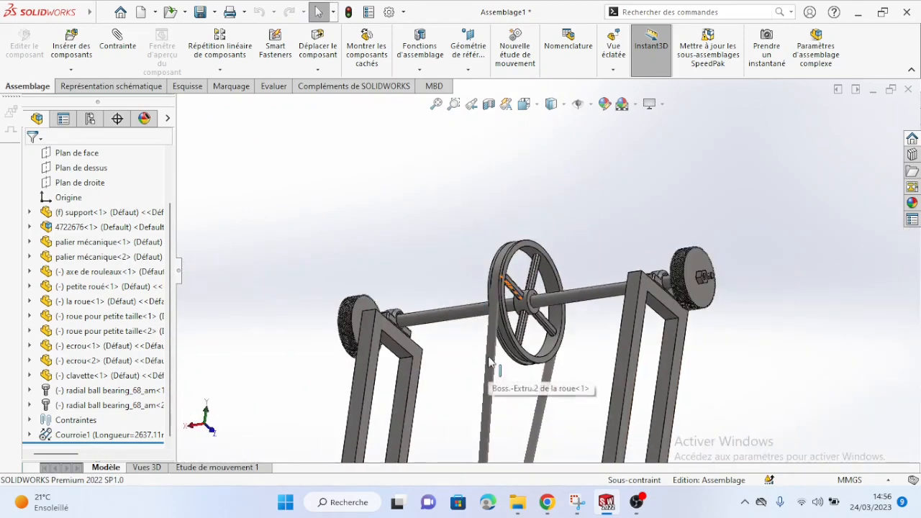
{"action": "middle_click_drag", "start_coordinate": [492, 364], "coordinate": [456, 289]}
{"action": "scroll", "coordinate": [511, 367], "scroll_direction": "down", "scroll_amount": 5}
{"action": "middle_click_drag", "start_coordinate": [514, 339], "coordinate": [551, 391]}
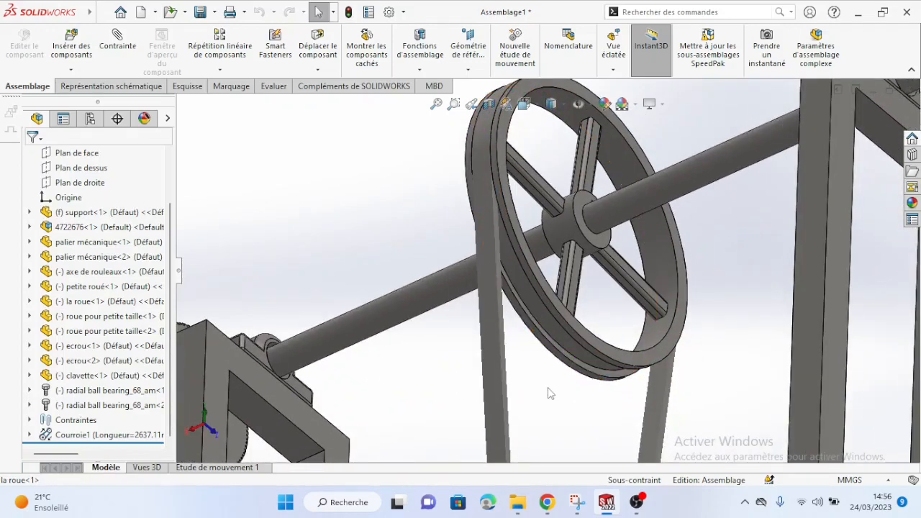
{"action": "scroll", "coordinate": [547, 386], "scroll_direction": "up", "scroll_amount": 5}
{"action": "scroll", "coordinate": [536, 417], "scroll_direction": "down", "scroll_amount": 2}
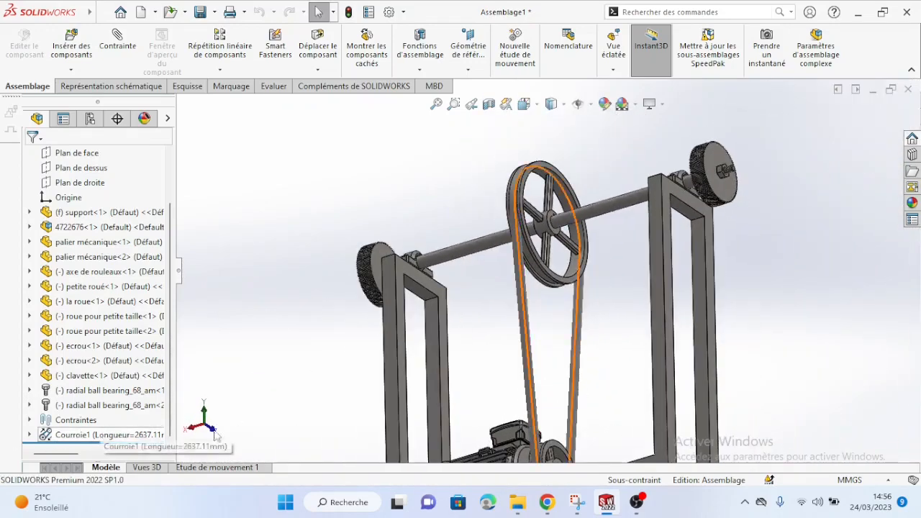
{"action": "scroll", "coordinate": [475, 356], "scroll_direction": "up", "scroll_amount": 3}
{"action": "middle_click_drag", "start_coordinate": [524, 365], "coordinate": [453, 328]}
{"action": "scroll", "coordinate": [538, 378], "scroll_direction": "down", "scroll_amount": 4}
{"action": "scroll", "coordinate": [454, 328], "scroll_direction": "down", "scroll_amount": 5}
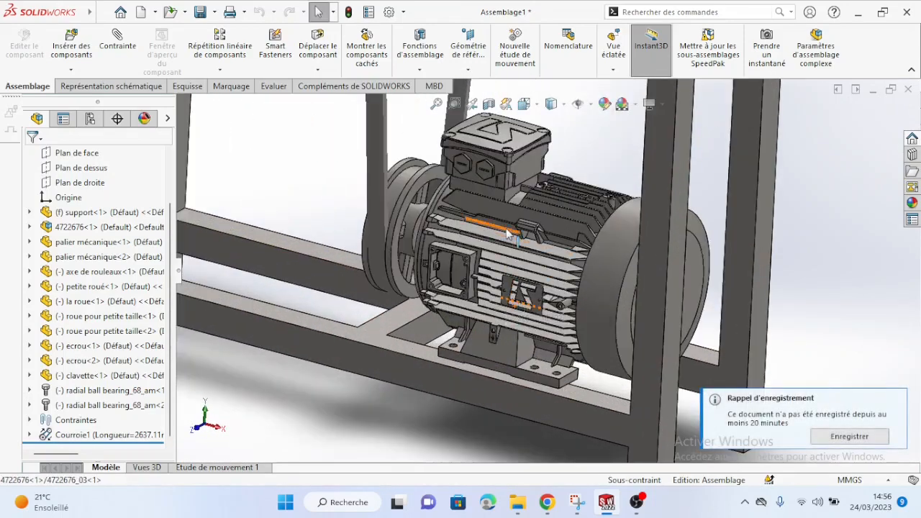
{"action": "scroll", "coordinate": [501, 247], "scroll_direction": "up", "scroll_amount": 10}
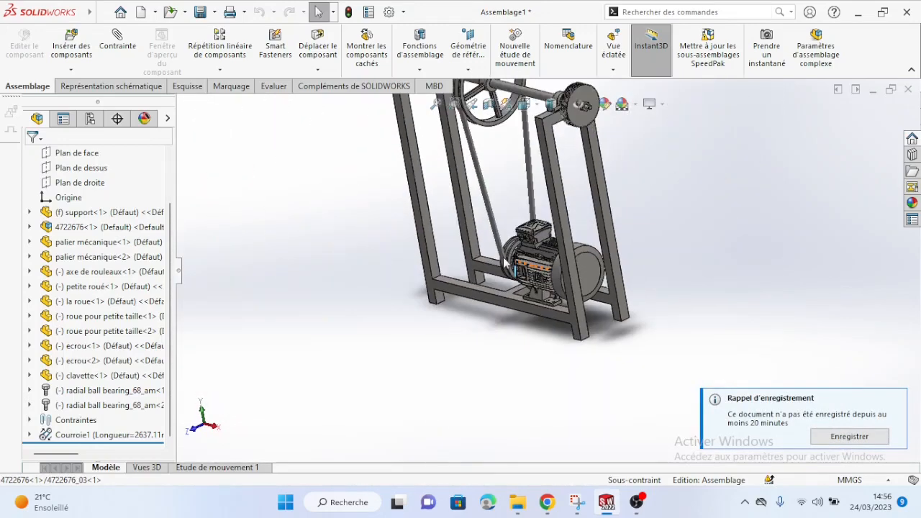
{"action": "scroll", "coordinate": [560, 164], "scroll_direction": "down", "scroll_amount": 5}
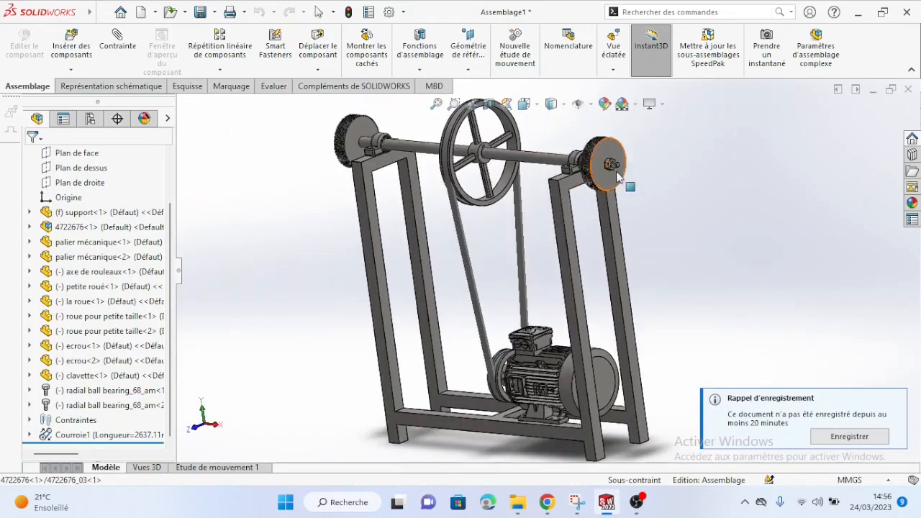
{"action": "middle_click_drag", "start_coordinate": [577, 160], "coordinate": [570, 162]}
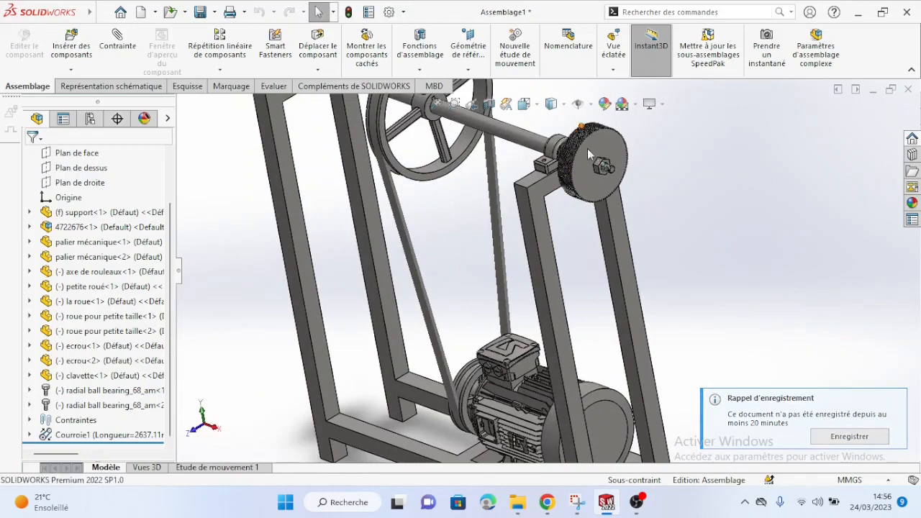
Display bearing housing palier mécanique<2> with hidden lines visible and inspect the ball bearing inside it
{"action": "scroll", "coordinate": [610, 136], "scroll_direction": "down", "scroll_amount": 6}
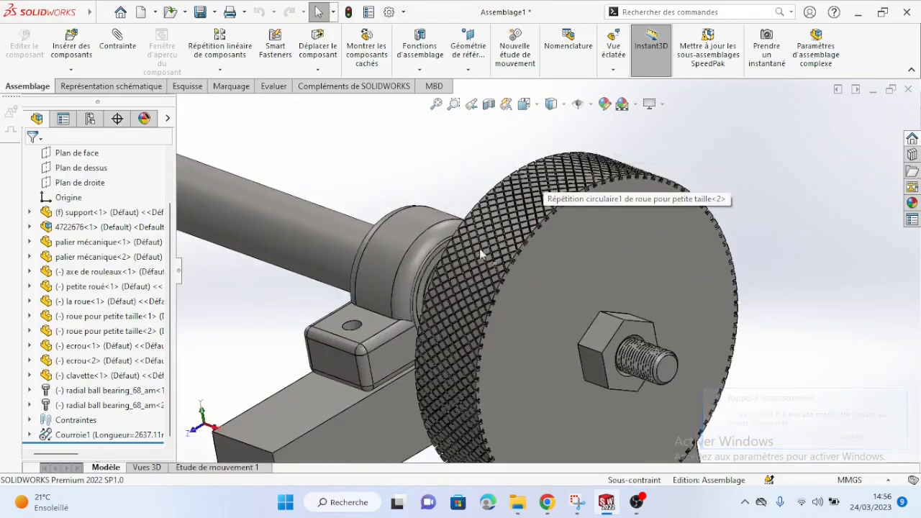
{"action": "scroll", "coordinate": [415, 319], "scroll_direction": "down", "scroll_amount": 2}
{"action": "middle_click_drag", "start_coordinate": [443, 261], "coordinate": [452, 302]}
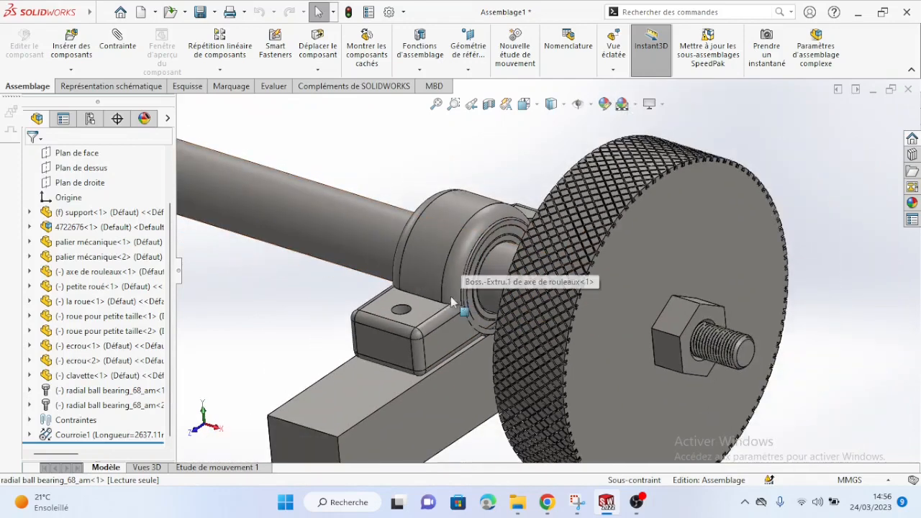
{"action": "right_click", "coordinate": [435, 255]}
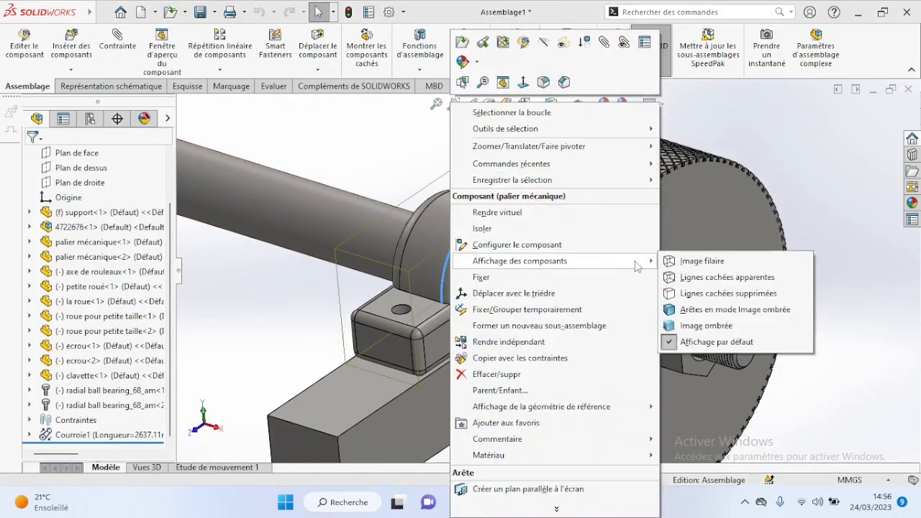
{"action": "left_click", "coordinate": [340, 322]}
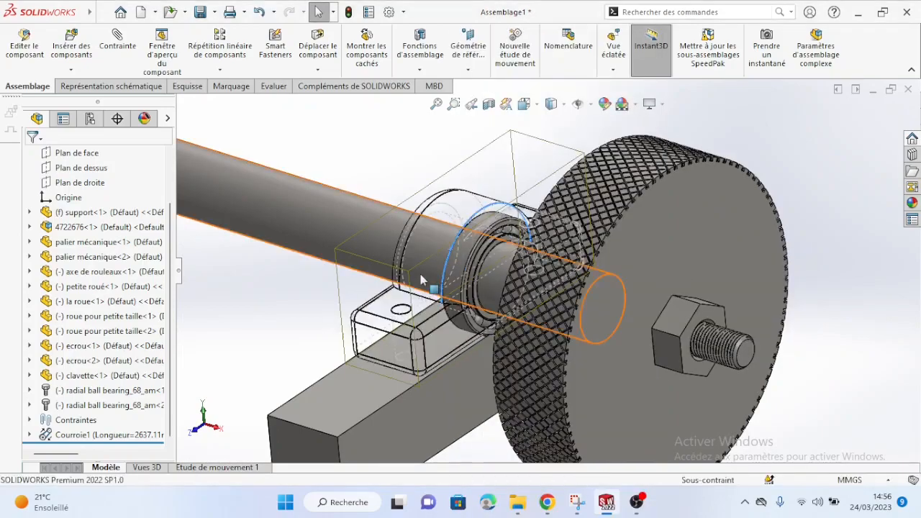
{"action": "middle_click_drag", "start_coordinate": [461, 269], "coordinate": [470, 235]}
{"action": "scroll", "coordinate": [469, 235], "scroll_direction": "down", "scroll_amount": 6}
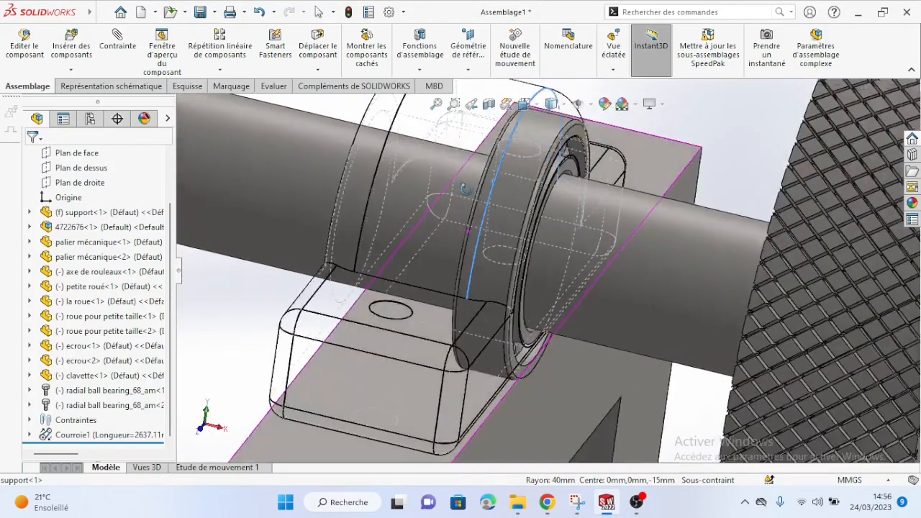
{"action": "scroll", "coordinate": [469, 214], "scroll_direction": "up", "scroll_amount": 4}
{"action": "scroll", "coordinate": [468, 214], "scroll_direction": "up", "scroll_amount": 4}
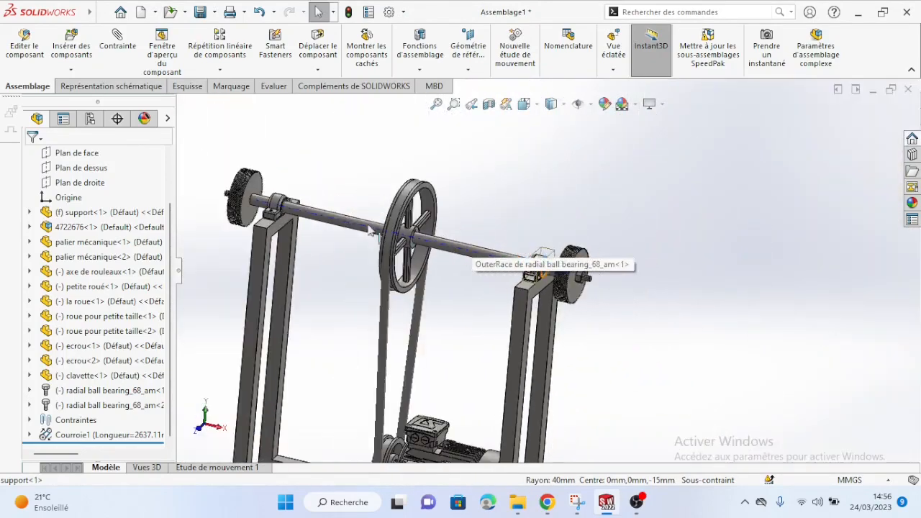
Display bearing housing palier mécanique<1> at the other shaft end with hidden lines visible and inspect its ball bearing
{"action": "scroll", "coordinate": [353, 216], "scroll_direction": "down", "scroll_amount": 5}
{"action": "scroll", "coordinate": [353, 216], "scroll_direction": "up", "scroll_amount": 3}
{"action": "scroll", "coordinate": [331, 213], "scroll_direction": "down", "scroll_amount": 6}
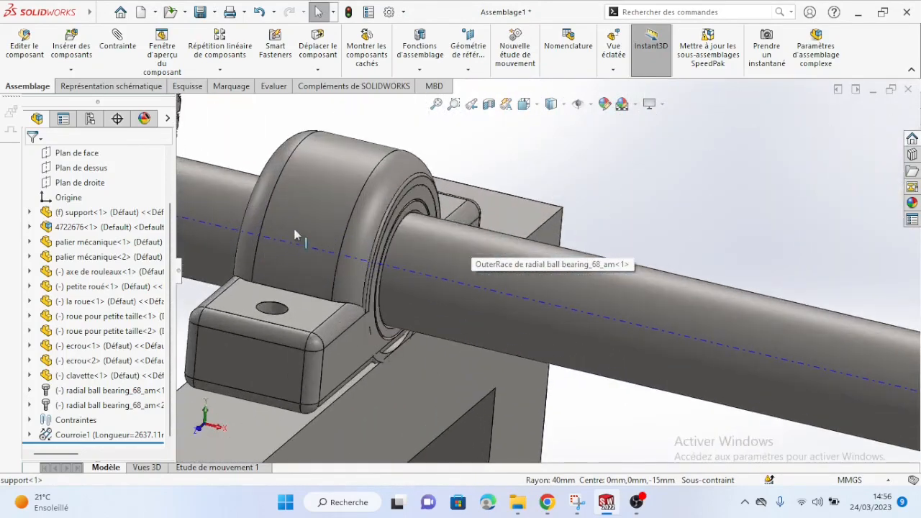
{"action": "left_click", "coordinate": [319, 207]}
{"action": "right_click", "coordinate": [319, 206]}
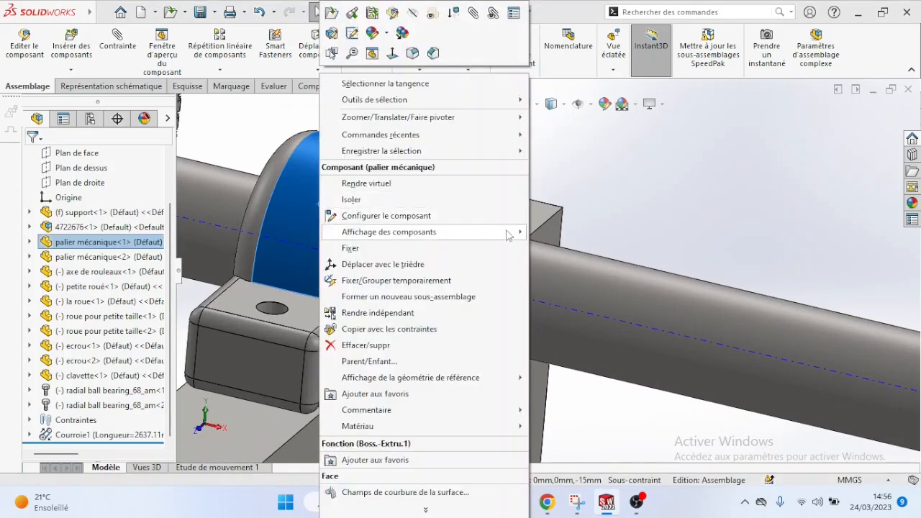
{"action": "left_click", "coordinate": [543, 250]}
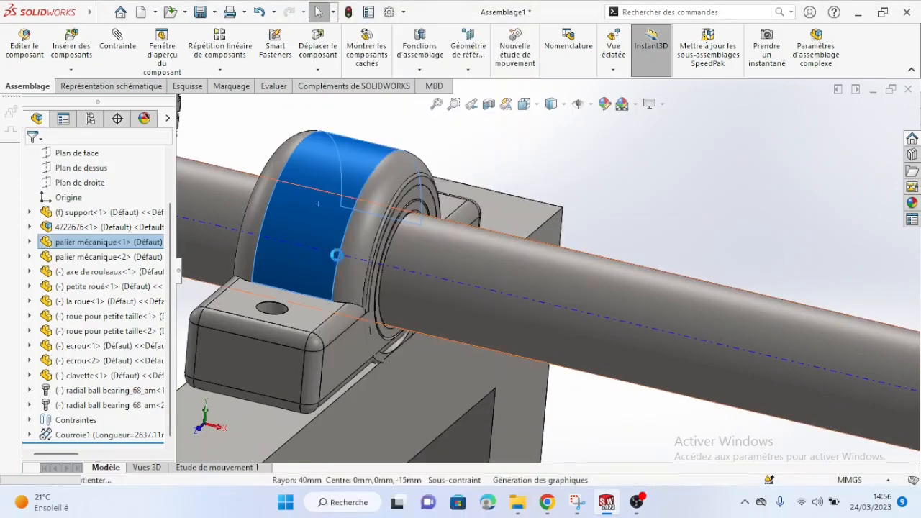
{"action": "scroll", "coordinate": [394, 244], "scroll_direction": "down", "scroll_amount": 6}
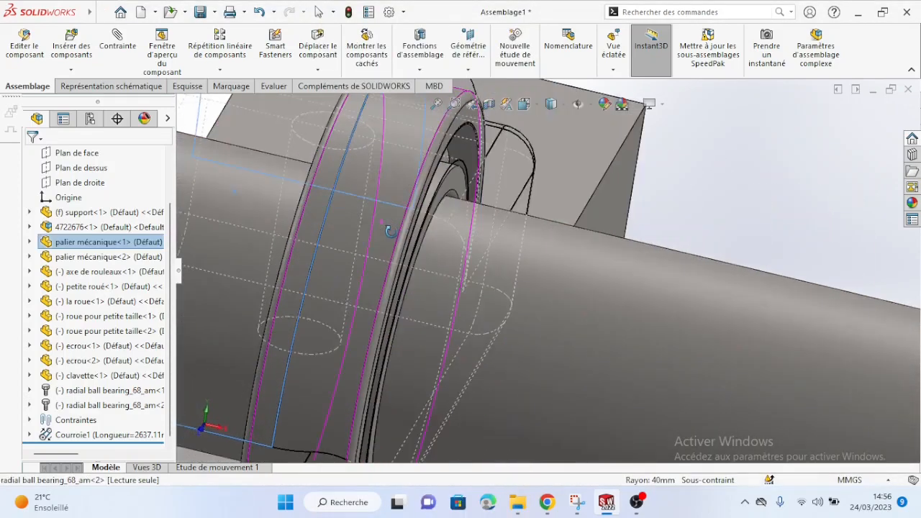
{"action": "middle_click_drag", "start_coordinate": [406, 228], "coordinate": [377, 269]}
{"action": "scroll", "coordinate": [377, 269], "scroll_direction": "up", "scroll_amount": 10}
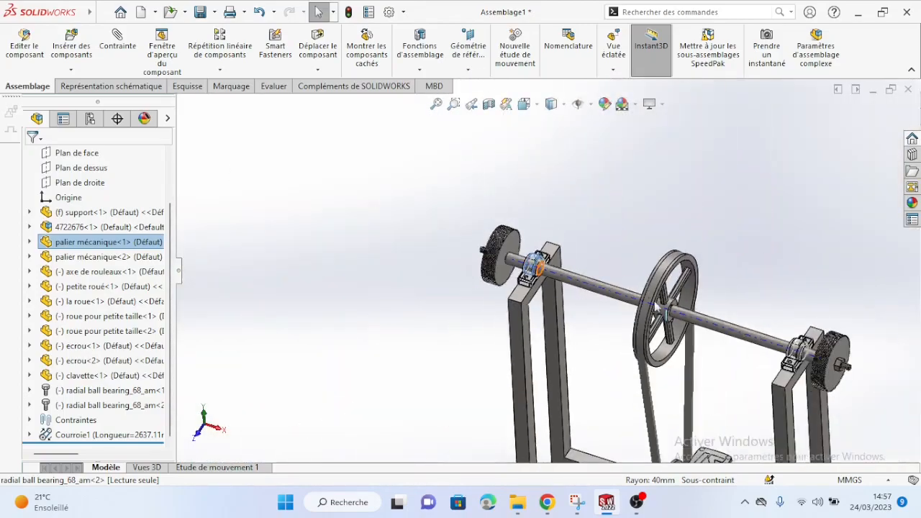
Show the large wheel (la roue) as lines only and inspect the key between its hub and the shaft
{"action": "scroll", "coordinate": [669, 307], "scroll_direction": "down", "scroll_amount": 6}
{"action": "scroll", "coordinate": [668, 307], "scroll_direction": "up", "scroll_amount": 2}
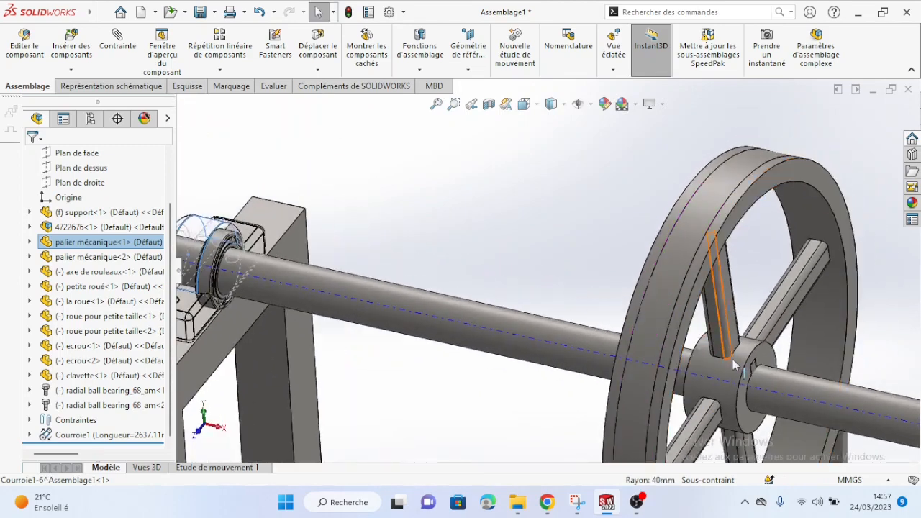
{"action": "right_click", "coordinate": [734, 366]}
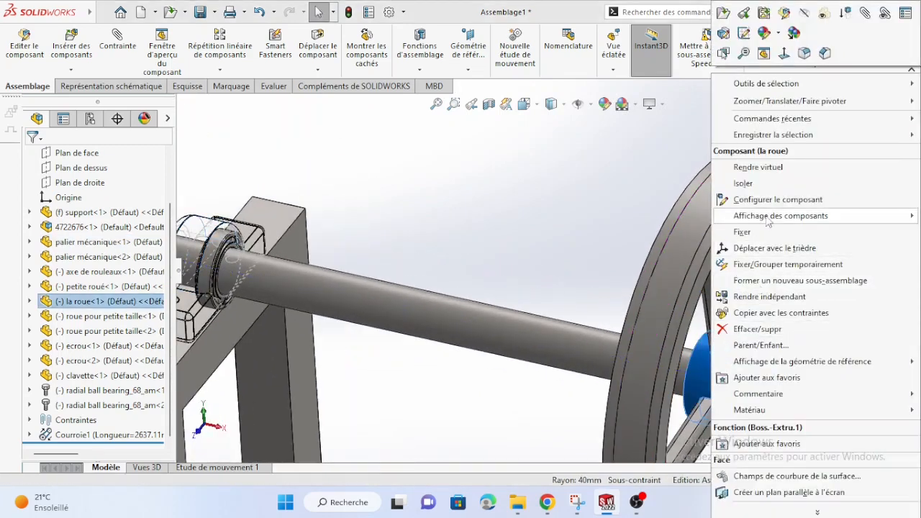
{"action": "mouse_move", "coordinate": [746, 222]}
{"action": "left_click", "coordinate": [586, 256]}
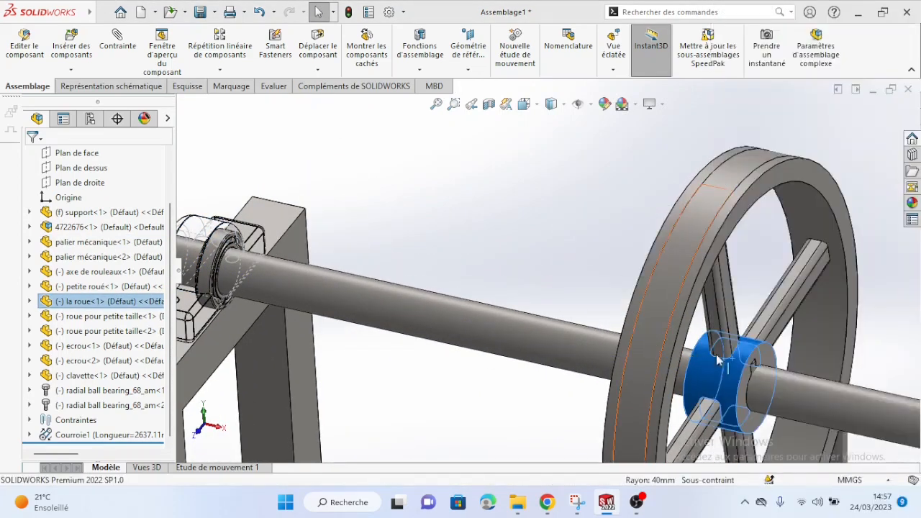
{"action": "scroll", "coordinate": [717, 360], "scroll_direction": "down", "scroll_amount": 8}
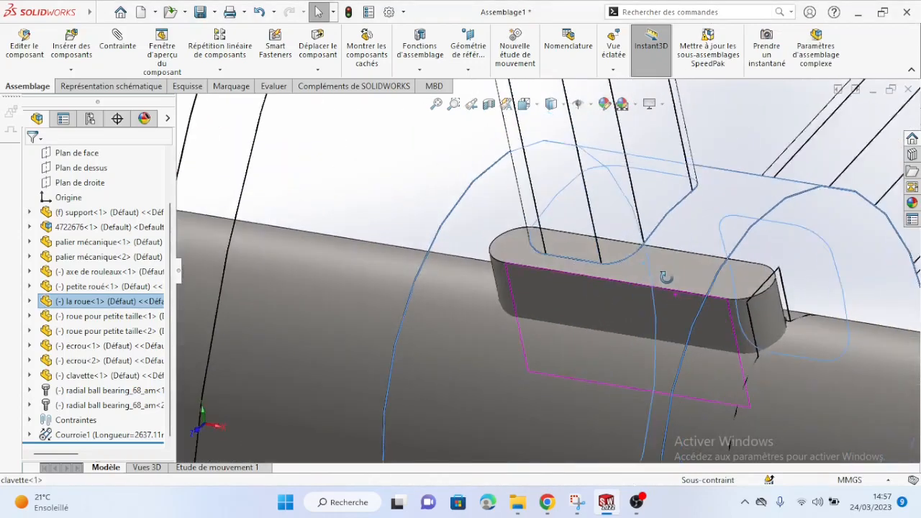
{"action": "middle_click_drag", "start_coordinate": [667, 277], "coordinate": [654, 255]}
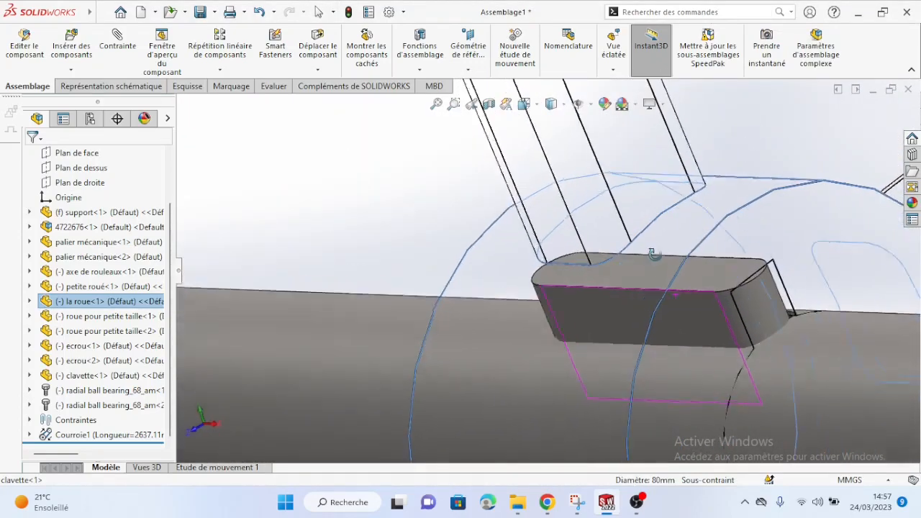
{"action": "scroll", "coordinate": [703, 324], "scroll_direction": "up", "scroll_amount": 10}
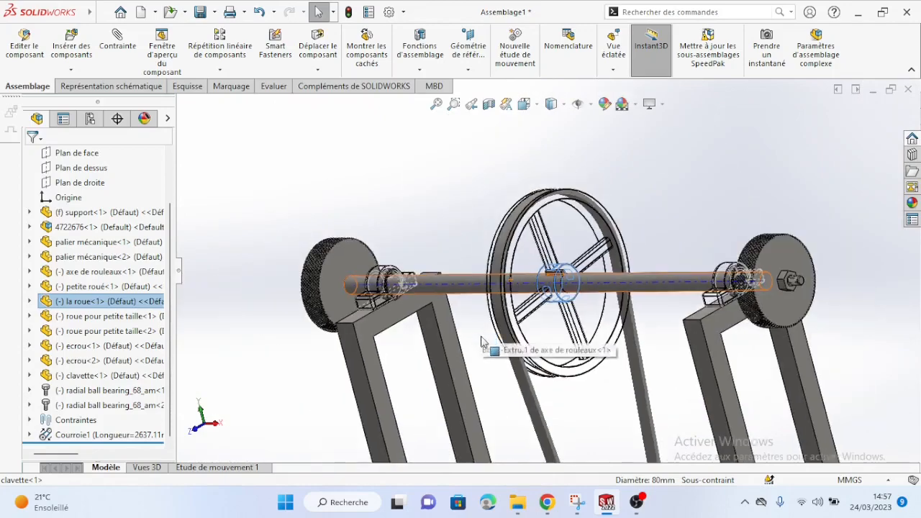
Examine the small pulley on the motor shaft and its connection to the belt
{"action": "middle_click_drag", "start_coordinate": [481, 341], "coordinate": [523, 389]}
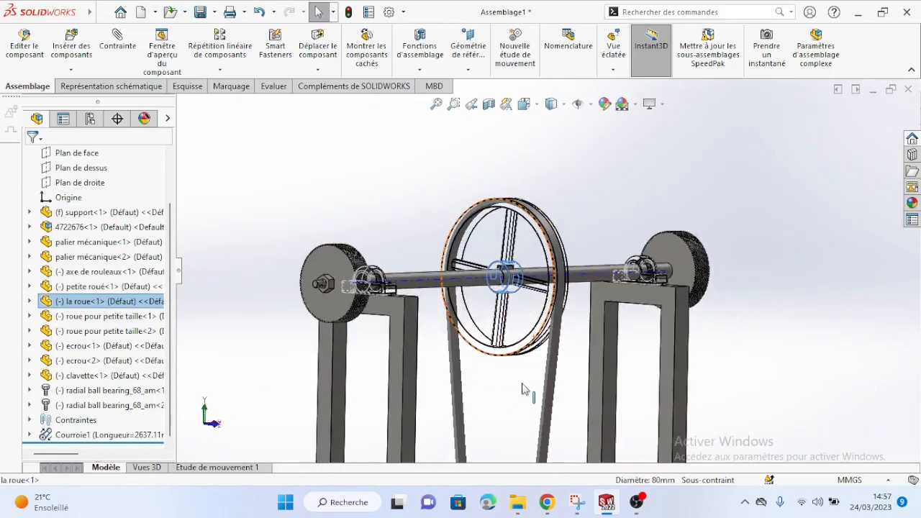
{"action": "scroll", "coordinate": [523, 389], "scroll_direction": "up", "scroll_amount": 5}
{"action": "scroll", "coordinate": [527, 399], "scroll_direction": "down", "scroll_amount": 6}
{"action": "scroll", "coordinate": [555, 354], "scroll_direction": "down", "scroll_amount": 4}
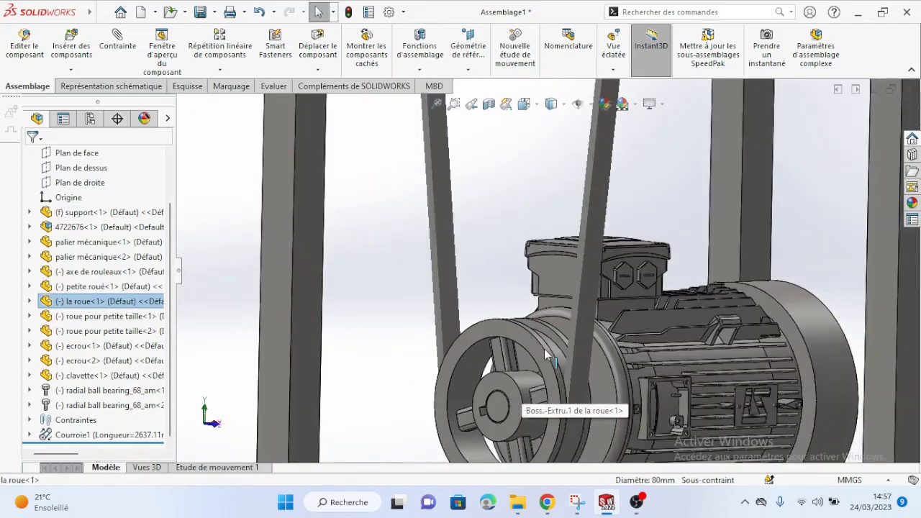
{"action": "scroll", "coordinate": [527, 357], "scroll_direction": "down", "scroll_amount": 1}
{"action": "middle_click_drag", "start_coordinate": [531, 374], "coordinate": [515, 320]}
{"action": "scroll", "coordinate": [480, 384], "scroll_direction": "up", "scroll_amount": 4}
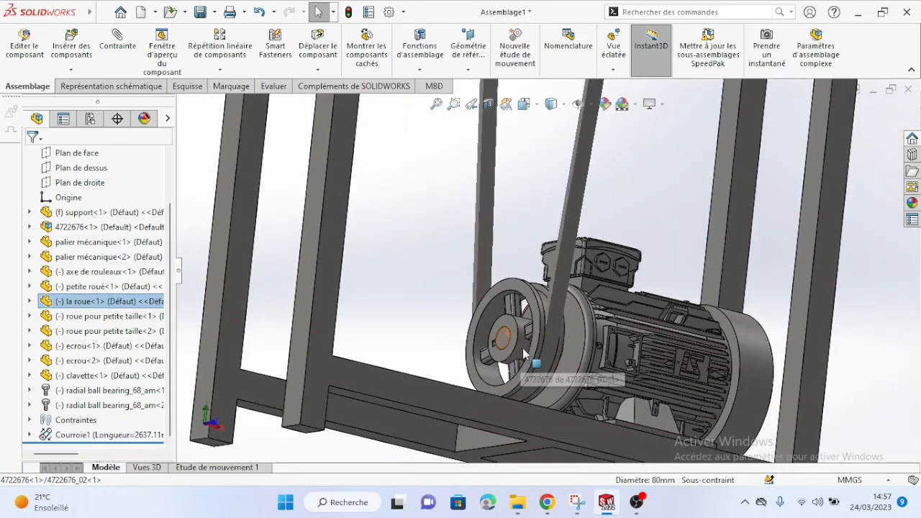
Restore the large wheel (la roue) to the shaded with edges display (Arêtes en mode Image ombrée)
{"action": "middle_click_drag", "start_coordinate": [527, 352], "coordinate": [481, 369]}
{"action": "scroll", "coordinate": [528, 334], "scroll_direction": "down", "scroll_amount": 6}
{"action": "mouse_move", "coordinate": [528, 334]}
{"action": "middle_mouse_down"}
{"action": "mouse_move", "coordinate": [557, 328]}
{"action": "mouse_move", "coordinate": [557, 348]}
{"action": "mouse_move", "coordinate": [527, 346]}
{"action": "middle_mouse_up"}
{"action": "scroll", "coordinate": [526, 347], "scroll_direction": "up", "scroll_amount": 5}
{"action": "scroll", "coordinate": [527, 344], "scroll_direction": "up", "scroll_amount": 8}
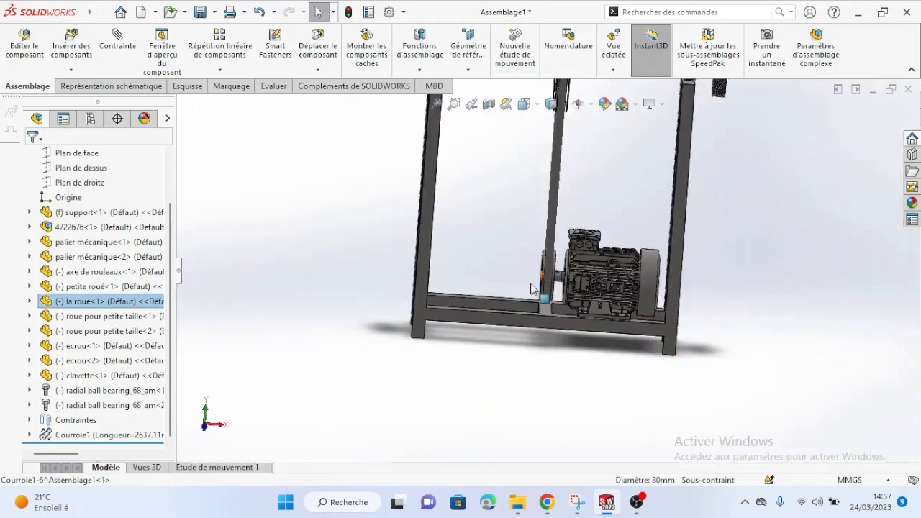
{"action": "scroll", "coordinate": [564, 149], "scroll_direction": "down", "scroll_amount": 4}
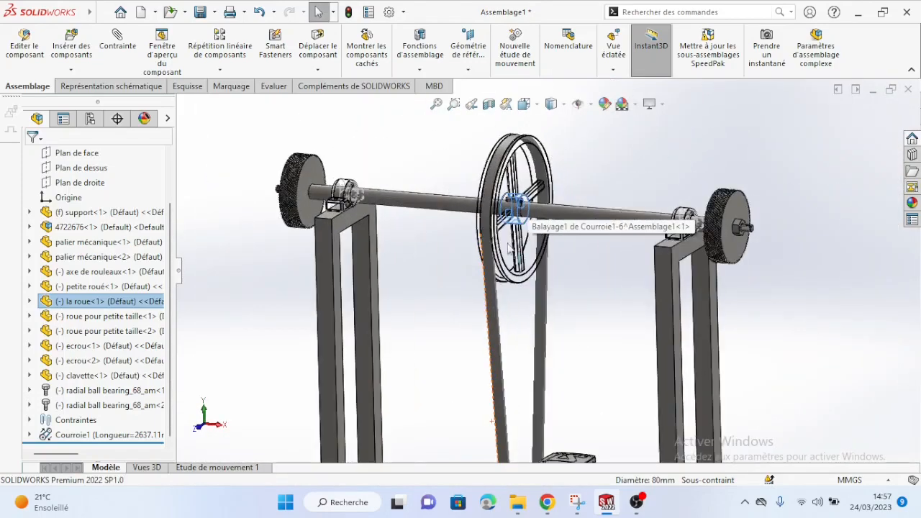
{"action": "scroll", "coordinate": [504, 216], "scroll_direction": "down", "scroll_amount": 3}
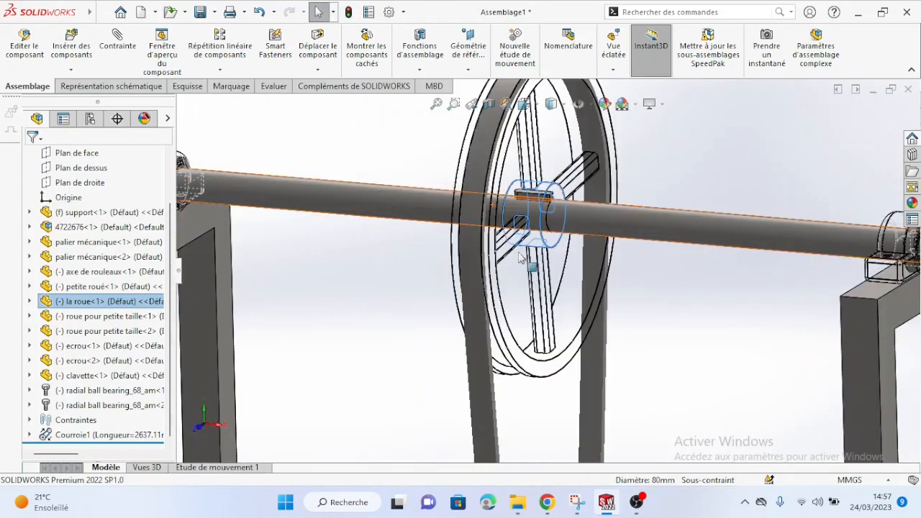
{"action": "right_click", "coordinate": [540, 288]}
{"action": "mouse_move", "coordinate": [642, 270]}
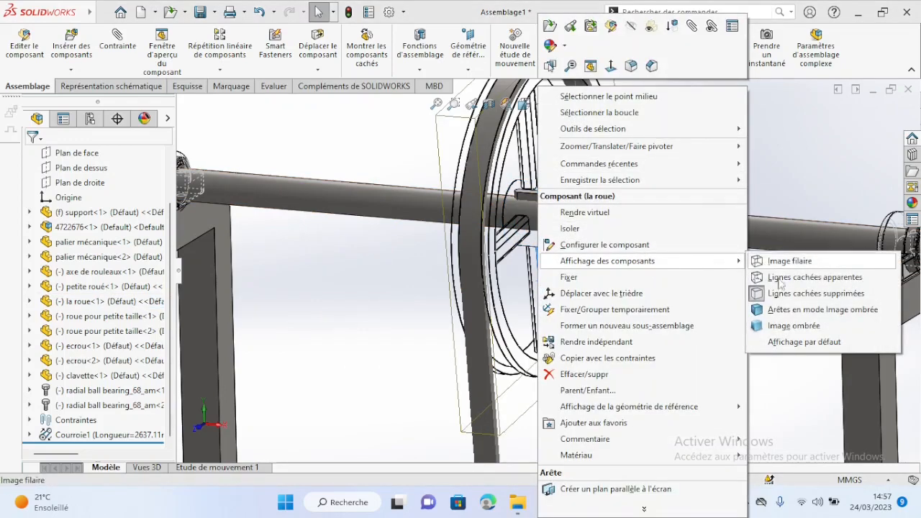
{"action": "left_click", "coordinate": [779, 311]}
{"action": "scroll", "coordinate": [698, 340], "scroll_direction": "up", "scroll_amount": 5}
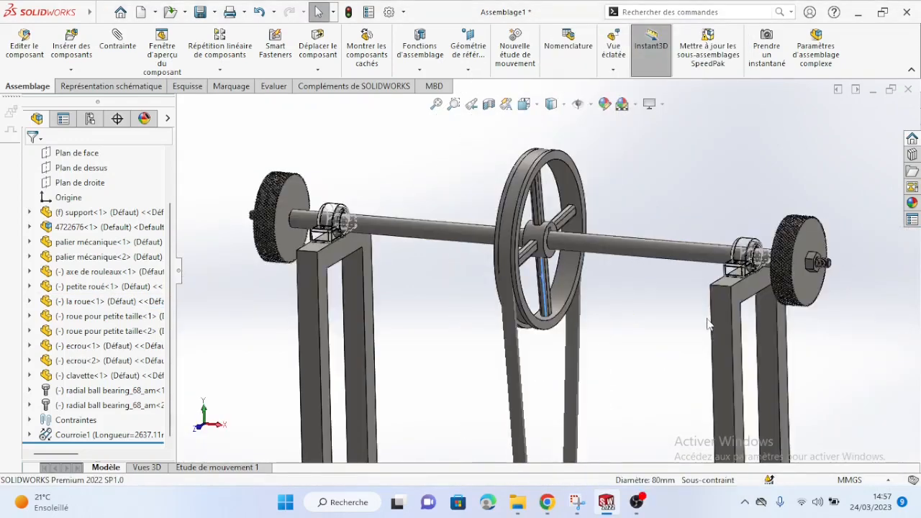
Restore bearing housing palier mécanique<2> to the shaded with edges display (Arêtes en mode Image ombrée)
{"action": "scroll", "coordinate": [648, 237], "scroll_direction": "down", "scroll_amount": 10}
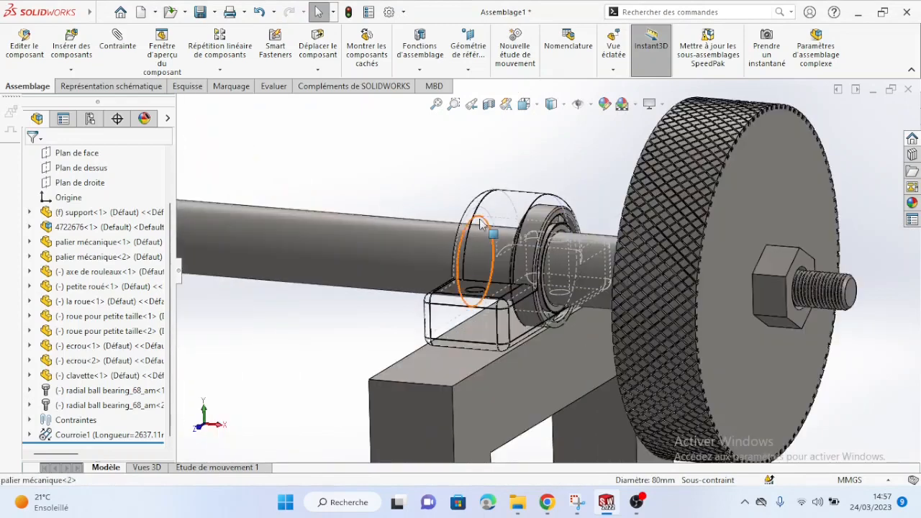
{"action": "right_click", "coordinate": [481, 223]}
{"action": "mouse_move", "coordinate": [655, 236]}
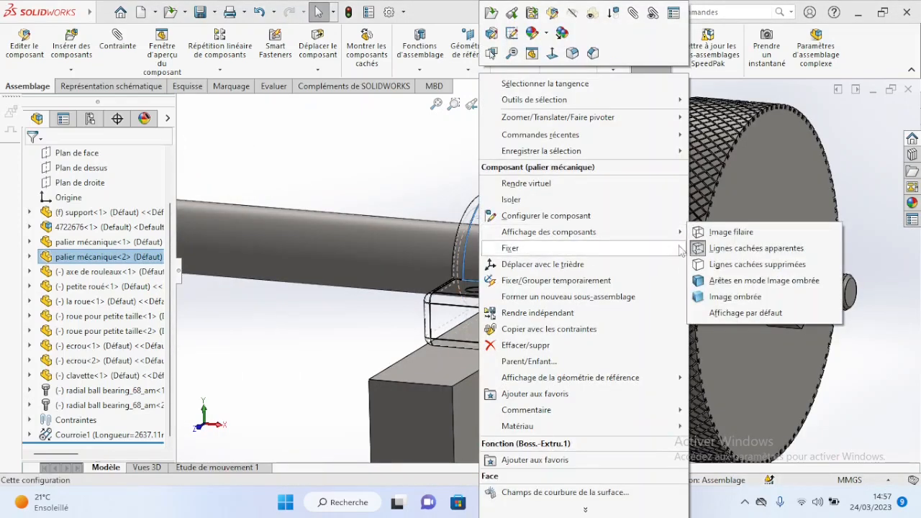
{"action": "left_click", "coordinate": [713, 282]}
Restore bearing housing palier mécanique<1> at the other shaft end to shaded with edges (Arêtes en mode Image ombrée)
{"action": "scroll", "coordinate": [509, 264], "scroll_direction": "up", "scroll_amount": 10}
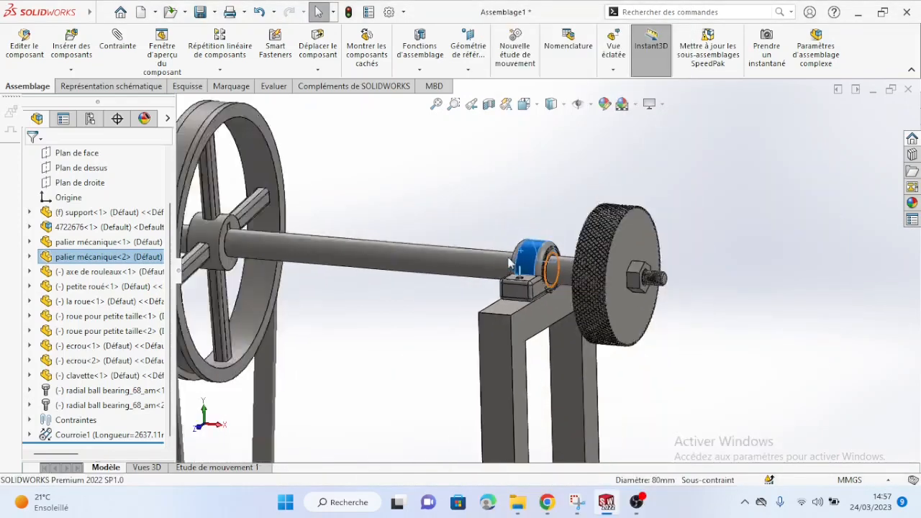
{"action": "scroll", "coordinate": [290, 249], "scroll_direction": "down", "scroll_amount": 9}
{"action": "scroll", "coordinate": [524, 249], "scroll_direction": "down", "scroll_amount": 1}
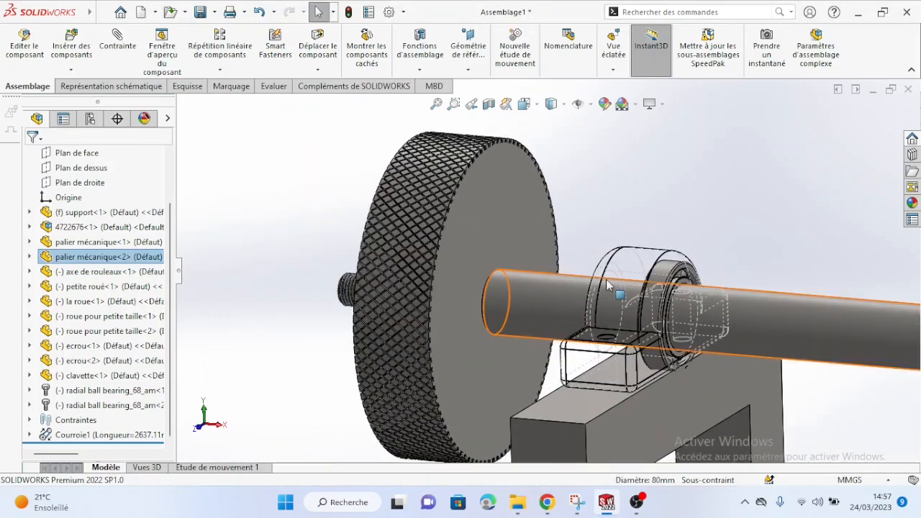
{"action": "left_click", "coordinate": [585, 267]}
{"action": "right_click", "coordinate": [587, 267]}
{"action": "left_click", "coordinate": [565, 225]}
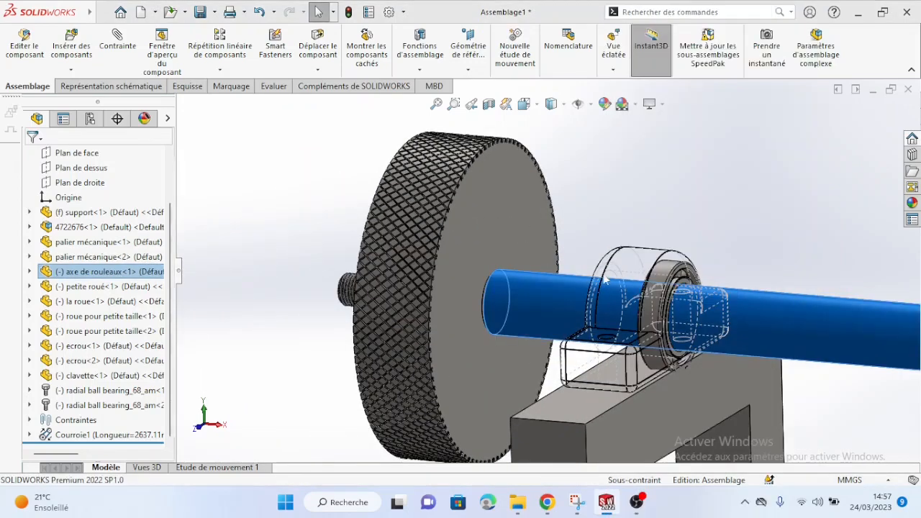
{"action": "left_click", "coordinate": [566, 225]}
{"action": "right_click", "coordinate": [619, 263]}
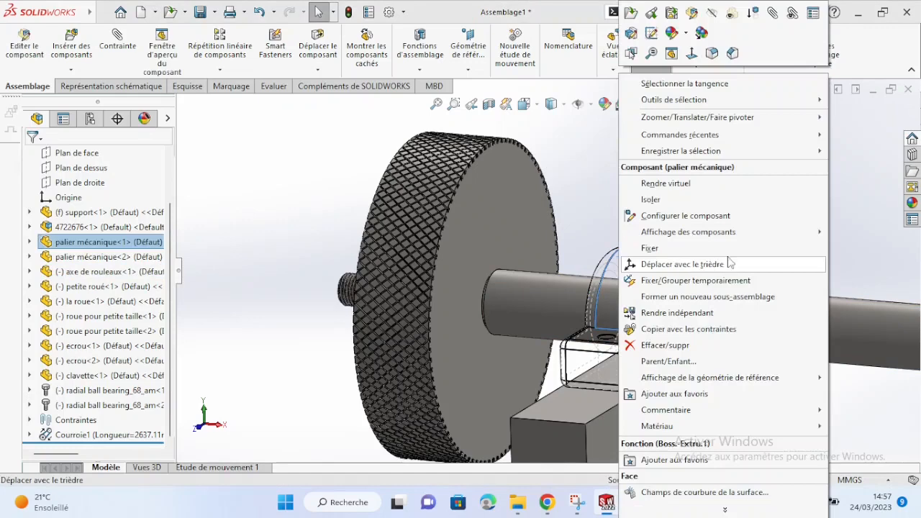
{"action": "mouse_move", "coordinate": [772, 237]}
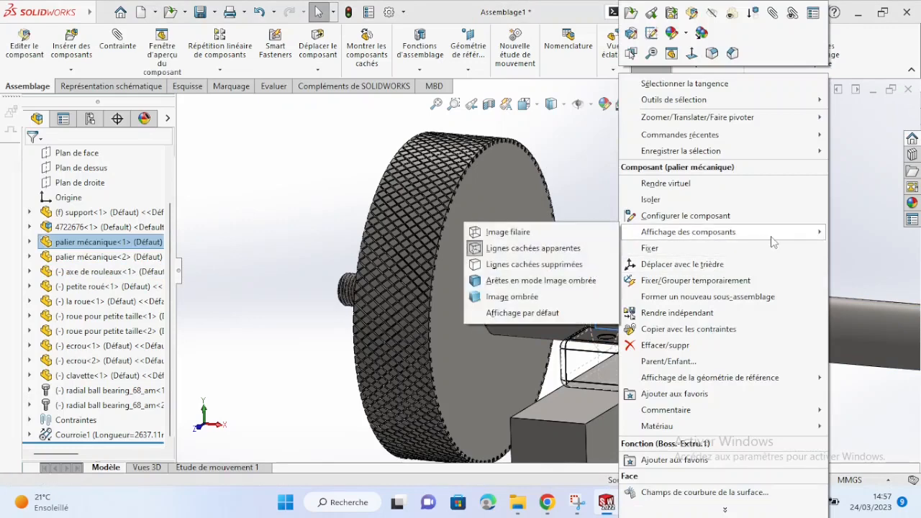
{"action": "left_click", "coordinate": [514, 283]}
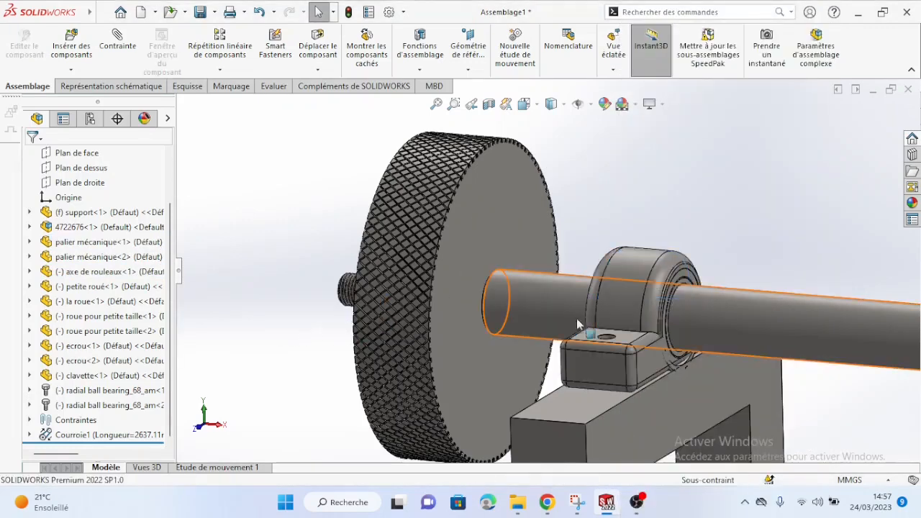
{"action": "scroll", "coordinate": [580, 327], "scroll_direction": "down", "scroll_amount": 2}
{"action": "scroll", "coordinate": [583, 335], "scroll_direction": "up", "scroll_amount": 8}
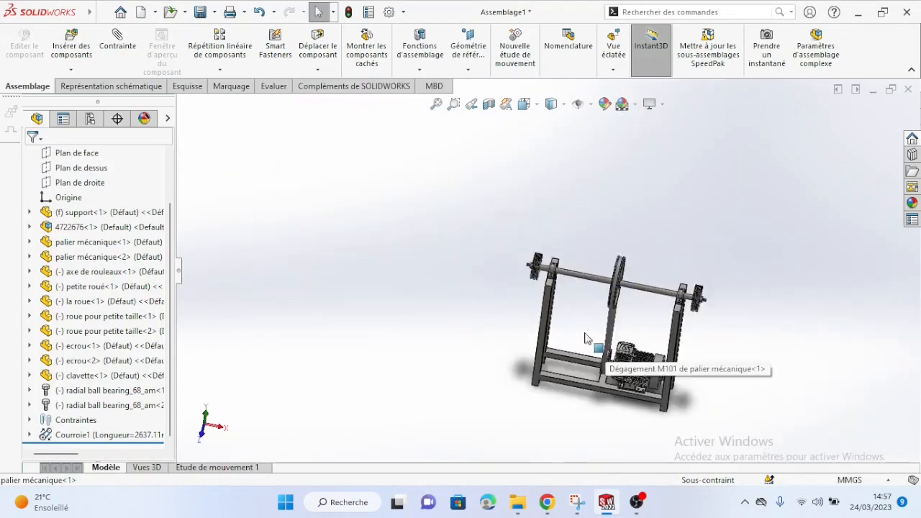
{"action": "scroll", "coordinate": [584, 338], "scroll_direction": "down", "scroll_amount": 5}
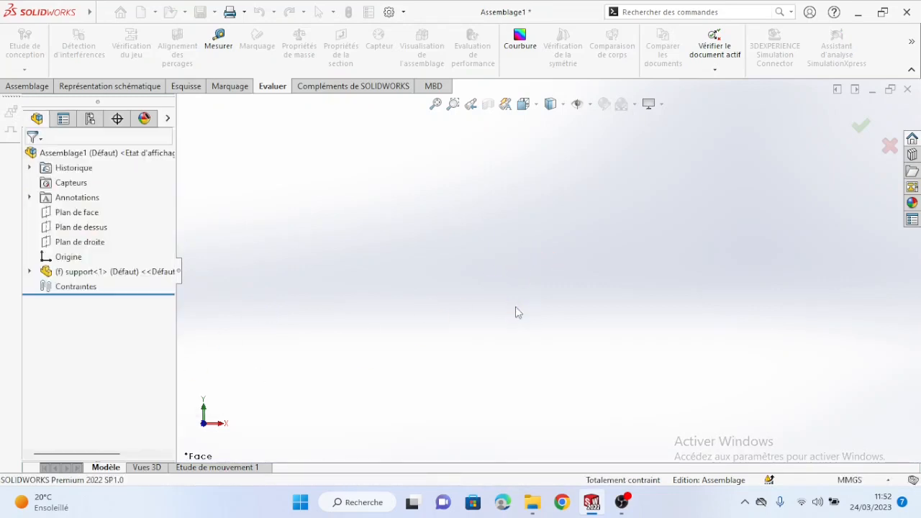
Insert the motor 4722676 into the assembly and place it above the support frame, between the two uprights
{"action": "middle_click_drag", "start_coordinate": [532, 301], "coordinate": [561, 325]}
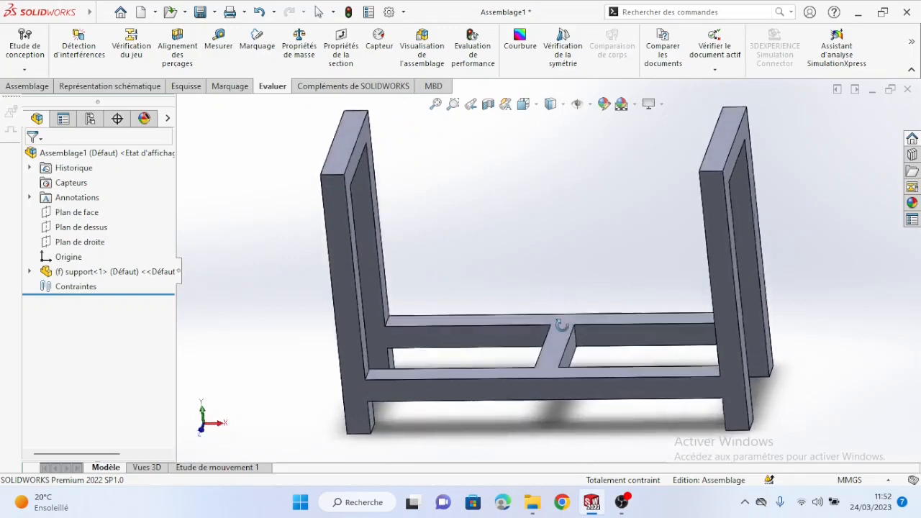
{"action": "middle_click_drag", "start_coordinate": [481, 368], "coordinate": [446, 375]}
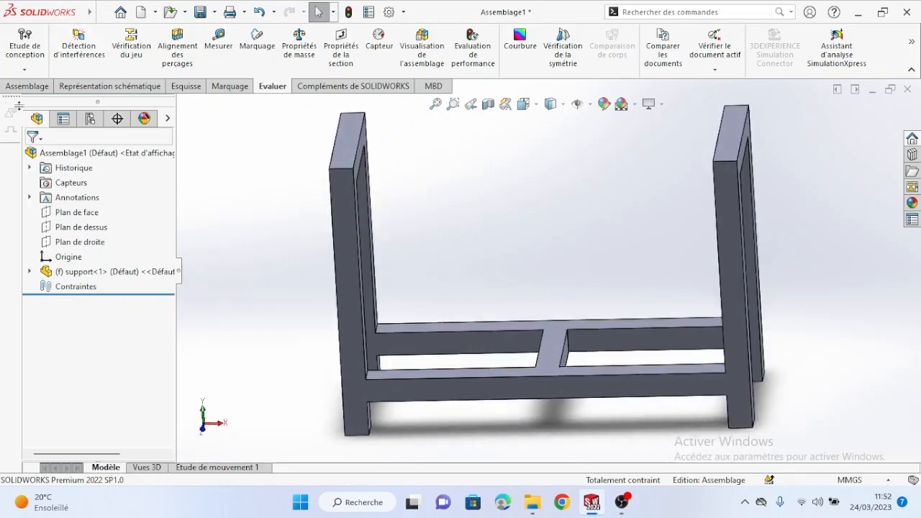
{"action": "left_click", "coordinate": [32, 89]}
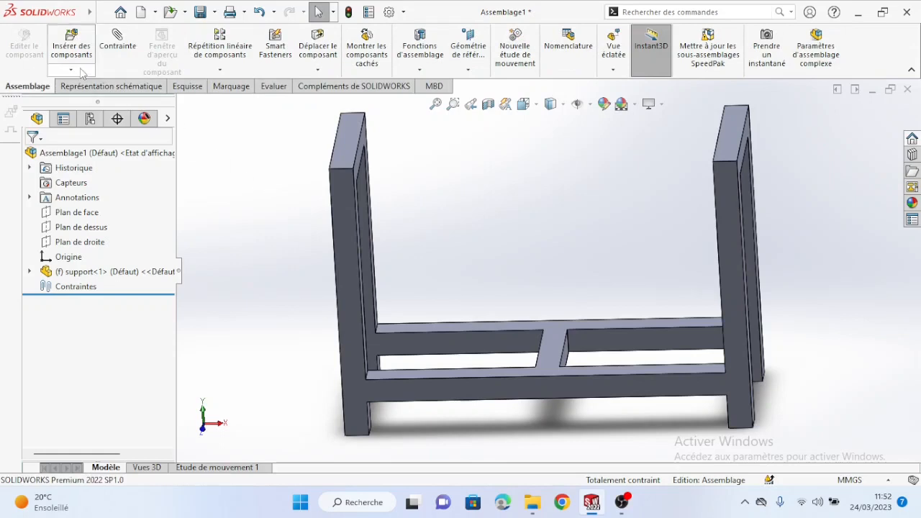
{"action": "left_click", "coordinate": [92, 86]}
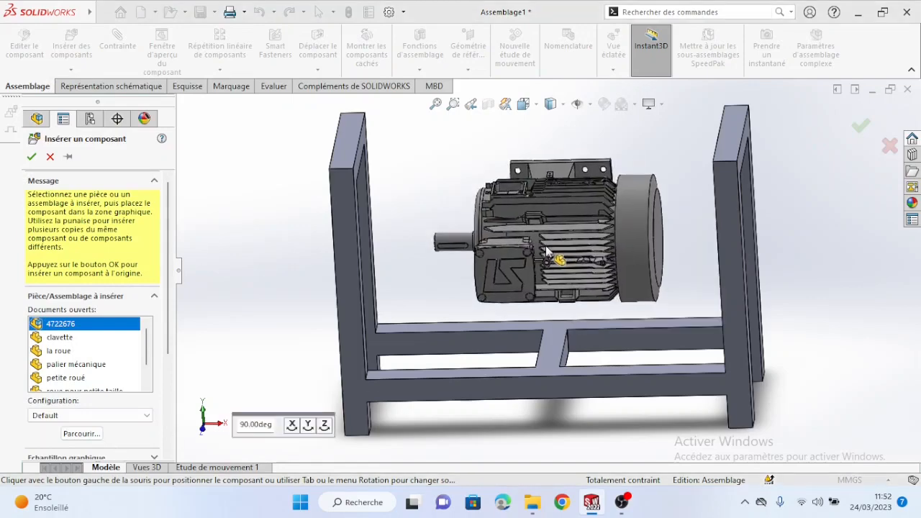
{"action": "left_click", "coordinate": [547, 250]}
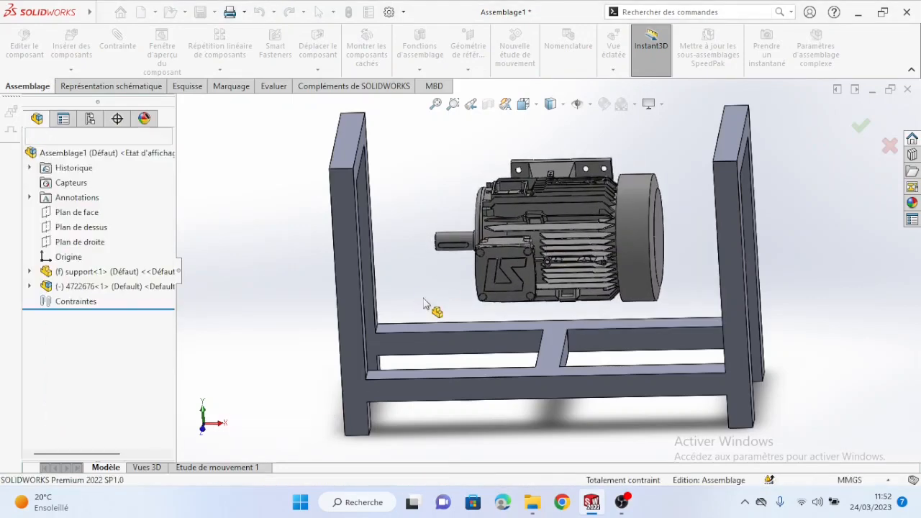
Rotate the motor with the triad about its shaft axis until its feet point down and the terminal box faces up
{"action": "middle_click_drag", "start_coordinate": [427, 308], "coordinate": [463, 272]}
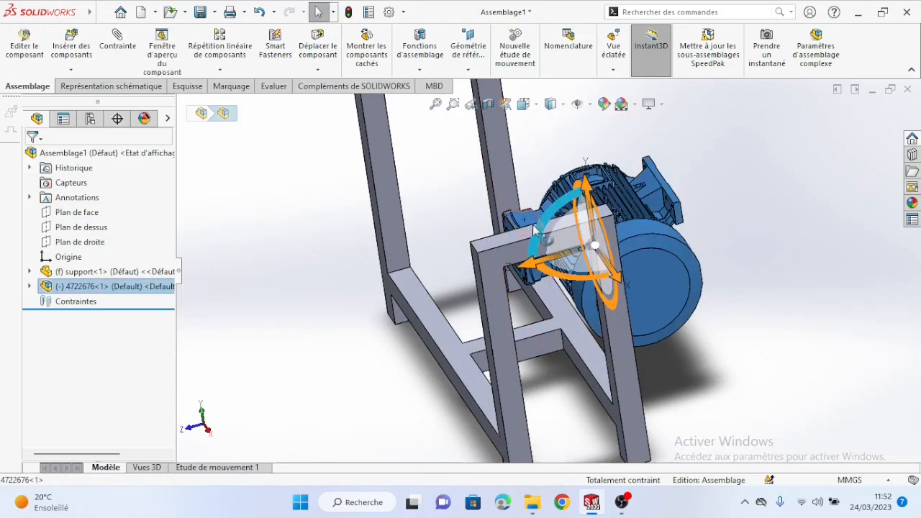
{"action": "left_click_drag", "start_coordinate": [542, 223], "coordinate": [590, 184]}
{"action": "left_click_drag", "start_coordinate": [655, 186], "coordinate": [675, 190]}
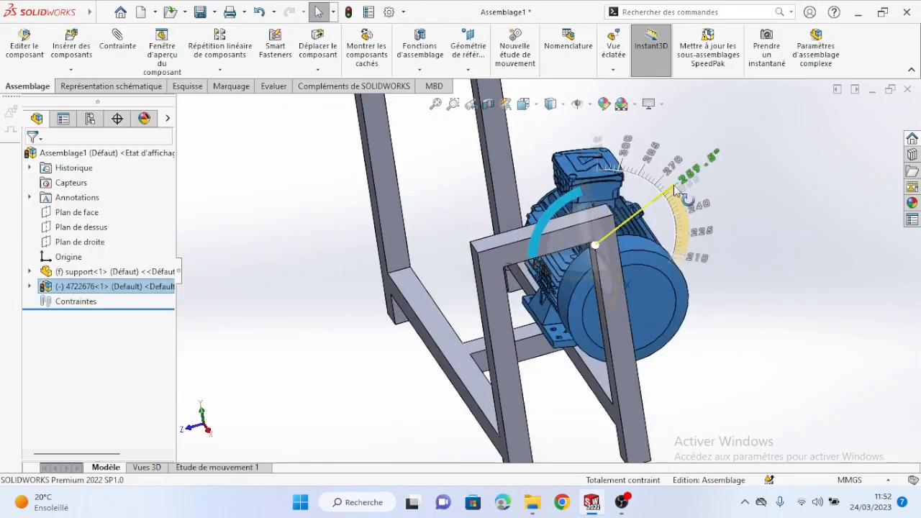
{"action": "middle_click_drag", "start_coordinate": [763, 331], "coordinate": [703, 339]}
{"action": "left_click_drag", "start_coordinate": [646, 186], "coordinate": [654, 189]}
{"action": "left_click_drag", "start_coordinate": [594, 207], "coordinate": [595, 209]}
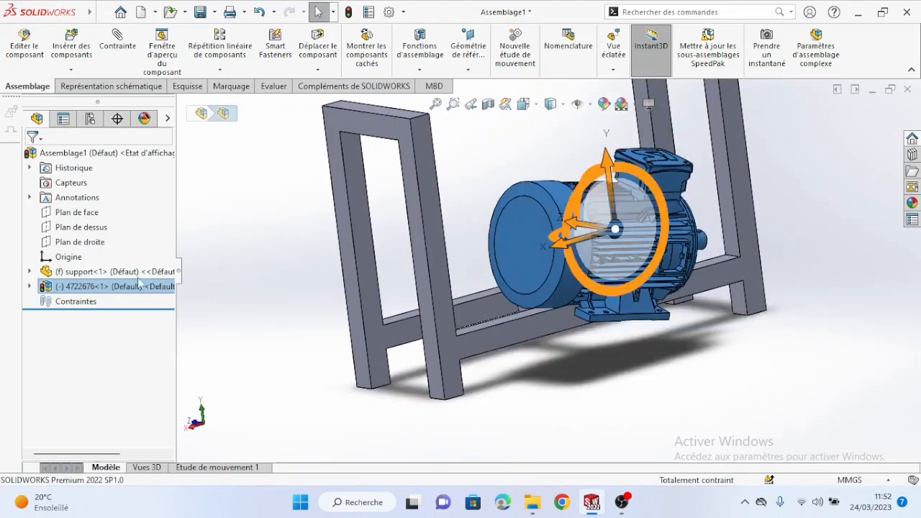
{"action": "left_click", "coordinate": [242, 234]}
Add a Coincident mate between the underside of the motor's feet and the upper face of the support's lower crossbars
{"action": "middle_click_drag", "start_coordinate": [330, 284], "coordinate": [335, 185]}
{"action": "scroll", "coordinate": [520, 294], "scroll_direction": "down", "scroll_amount": 4}
{"action": "middle_click_drag", "start_coordinate": [518, 292], "coordinate": [576, 216]}
{"action": "scroll", "coordinate": [556, 259], "scroll_direction": "down", "scroll_amount": 2}
{"action": "scroll", "coordinate": [541, 257], "scroll_direction": "down", "scroll_amount": 2}
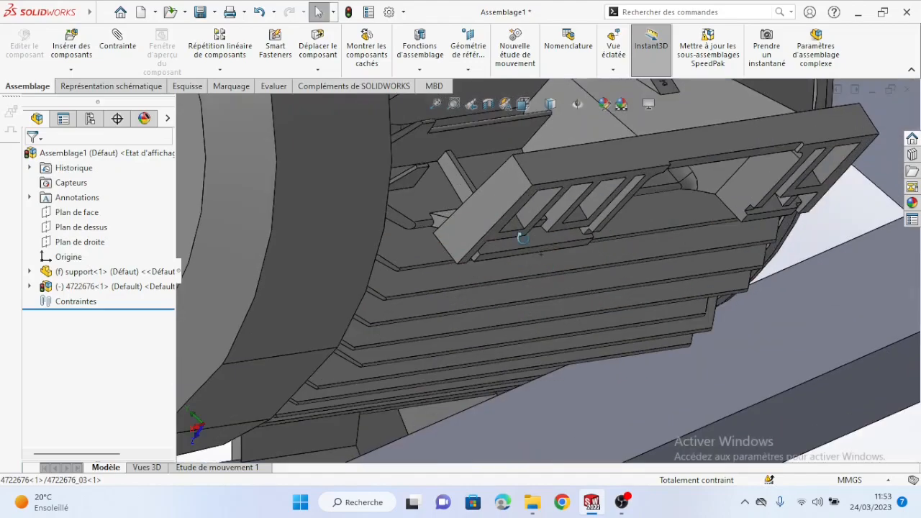
{"action": "middle_click_drag", "start_coordinate": [509, 226], "coordinate": [502, 248]}
{"action": "scroll", "coordinate": [509, 282], "scroll_direction": "up", "scroll_amount": 5}
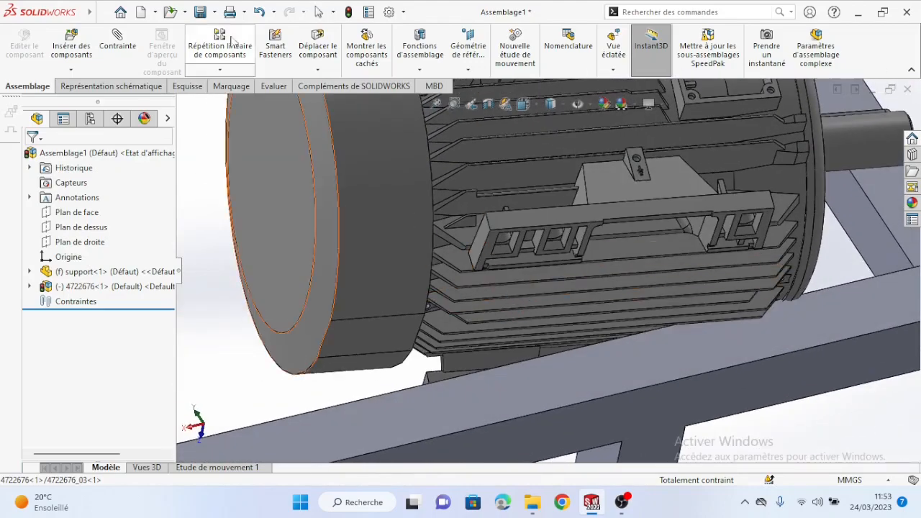
{"action": "left_click", "coordinate": [118, 44]}
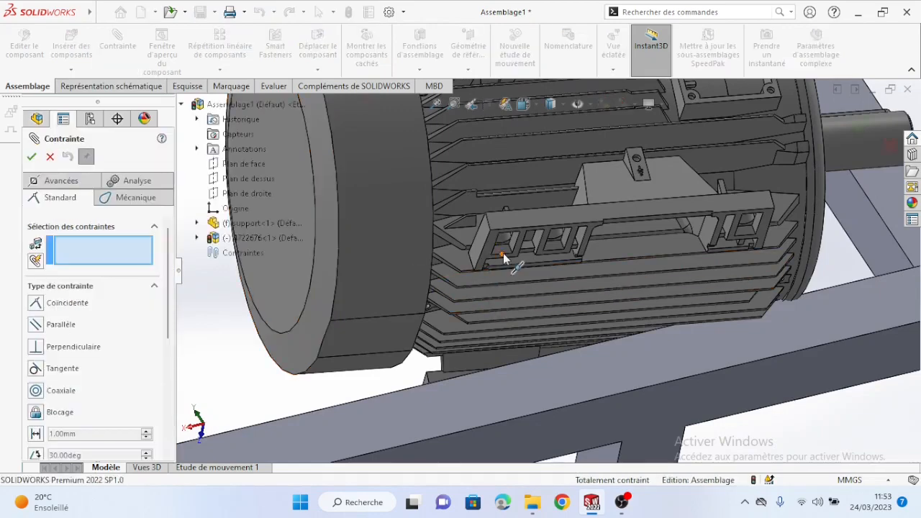
{"action": "left_click", "coordinate": [515, 311]}
{"action": "middle_click_drag", "start_coordinate": [514, 311], "coordinate": [385, 404]}
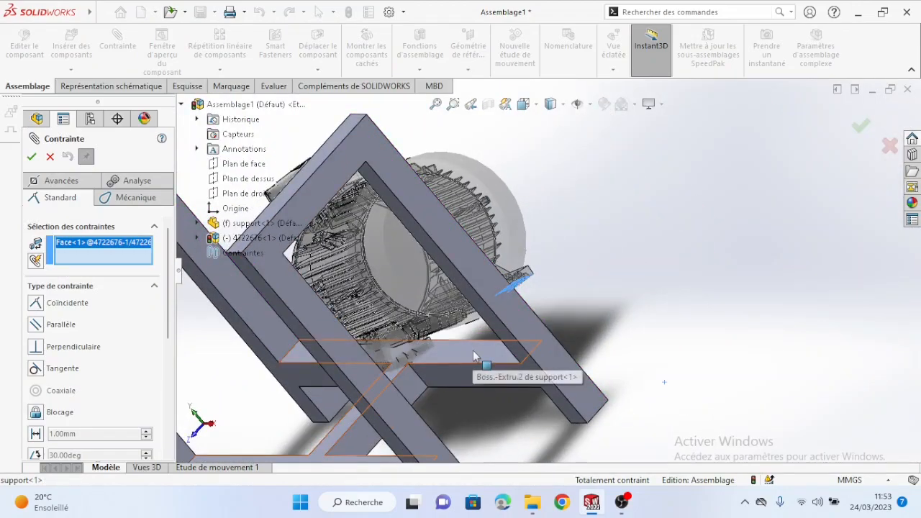
{"action": "left_click", "coordinate": [524, 430]}
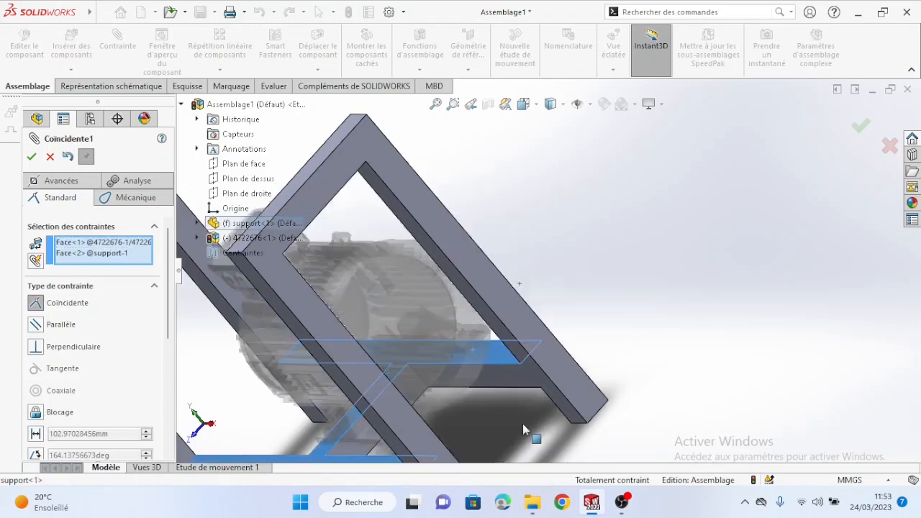
{"action": "middle_click_drag", "start_coordinate": [389, 365], "coordinate": [396, 338]}
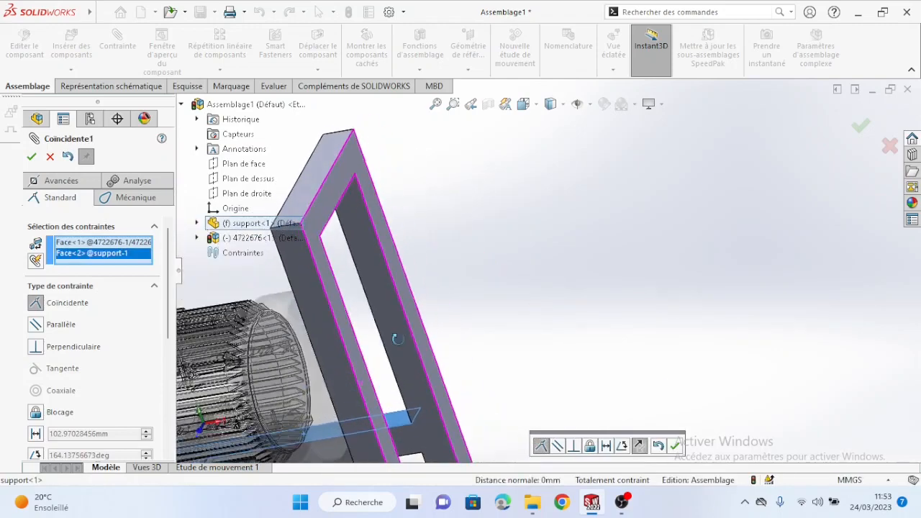
{"action": "scroll", "coordinate": [434, 340], "scroll_direction": "up", "scroll_amount": 4}
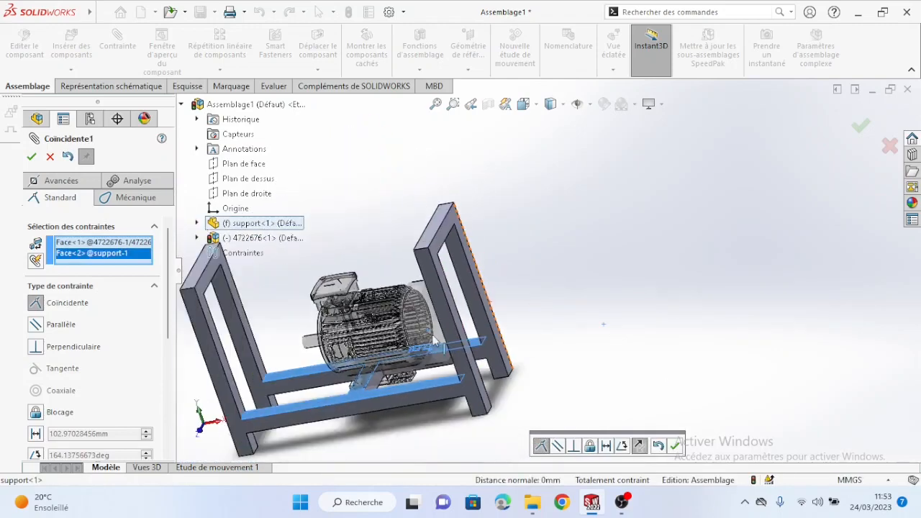
{"action": "left_click", "coordinate": [32, 157]}
{"action": "middle_click_drag", "start_coordinate": [531, 278], "coordinate": [421, 275]}
{"action": "scroll", "coordinate": [384, 311], "scroll_direction": "up", "scroll_amount": 4}
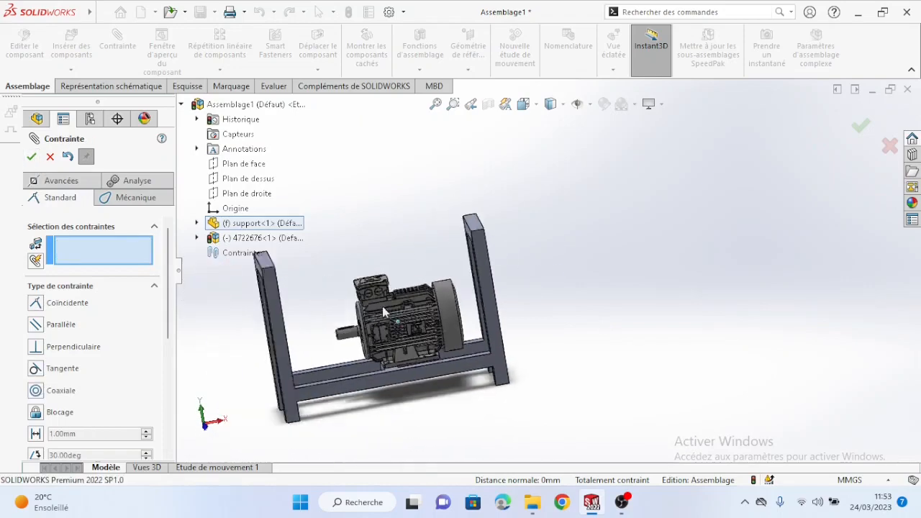
{"action": "scroll", "coordinate": [417, 308], "scroll_direction": "down", "scroll_amount": 4}
{"action": "middle_click_drag", "start_coordinate": [410, 306], "coordinate": [528, 308]}
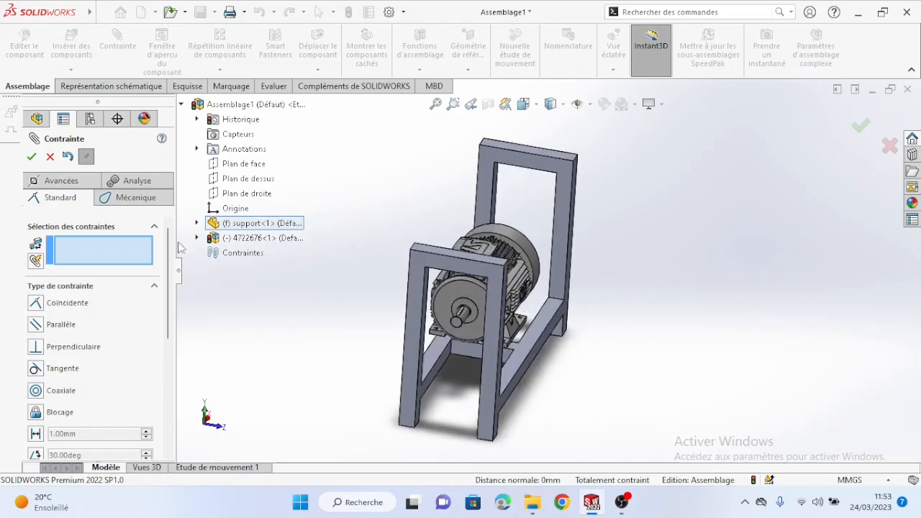
{"action": "left_click", "coordinate": [197, 239]}
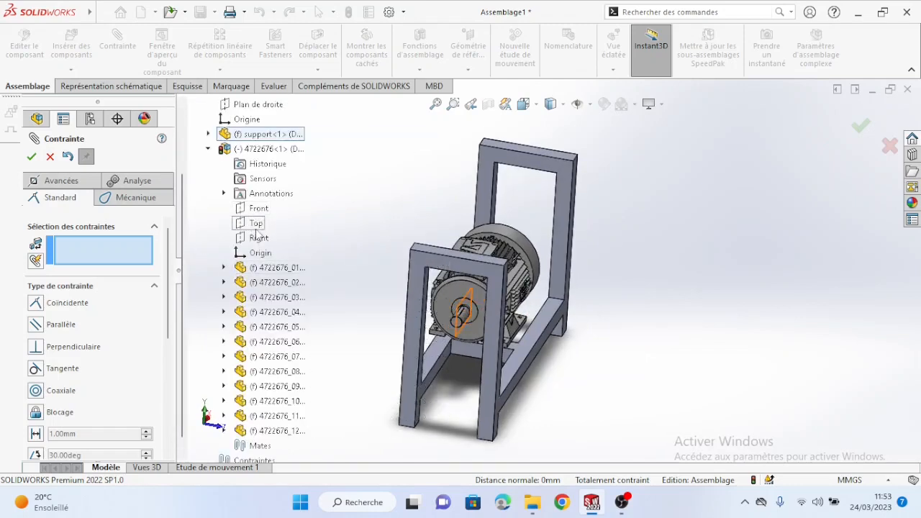
{"action": "left_click", "coordinate": [256, 223]}
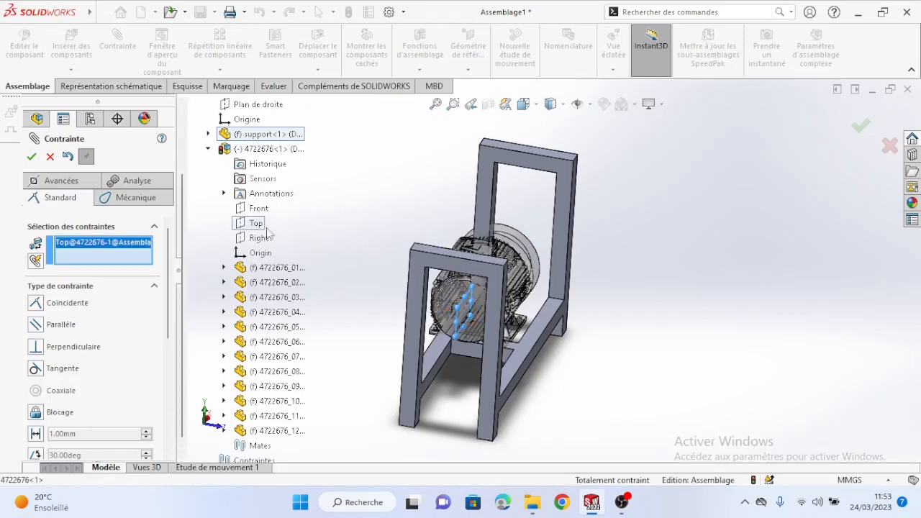
{"action": "left_click", "coordinate": [208, 148]}
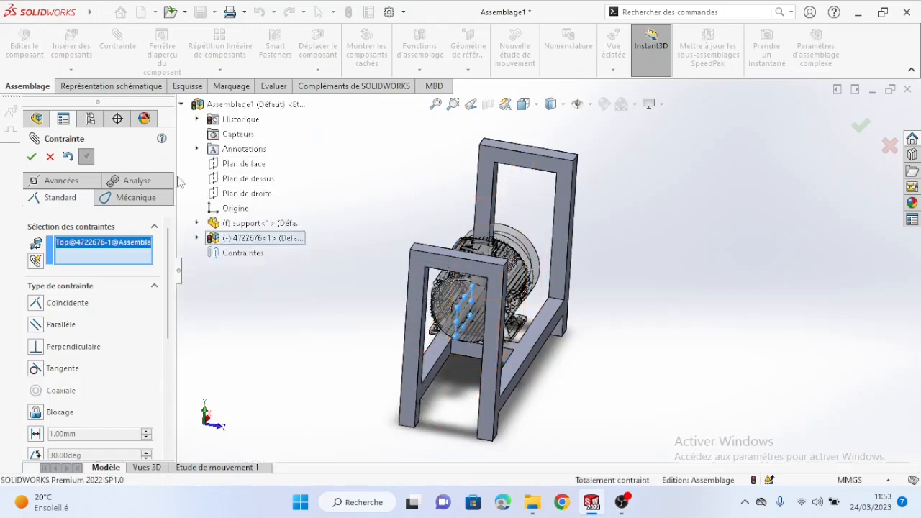
{"action": "right_click", "coordinate": [95, 244]}
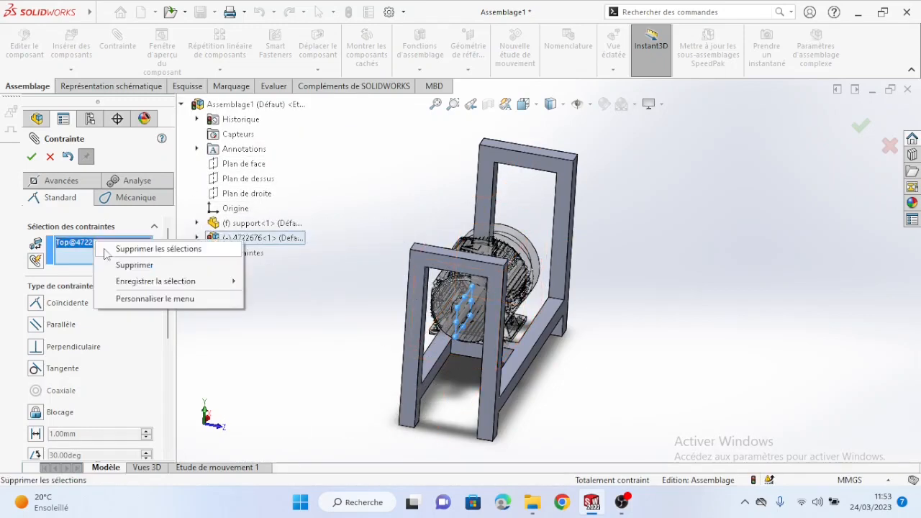
{"action": "left_click", "coordinate": [122, 266]}
Add a Coincident mate between the support's Plan de face and the motor's Top plane to centre the motor across the frame
{"action": "left_click", "coordinate": [197, 224]}
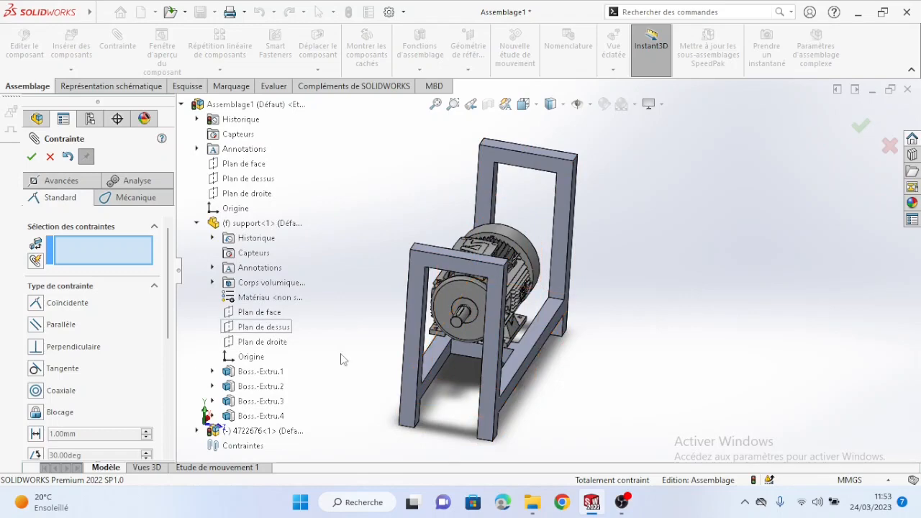
{"action": "middle_click_drag", "start_coordinate": [344, 359], "coordinate": [301, 350]}
{"action": "scroll", "coordinate": [446, 308], "scroll_direction": "down", "scroll_amount": 5}
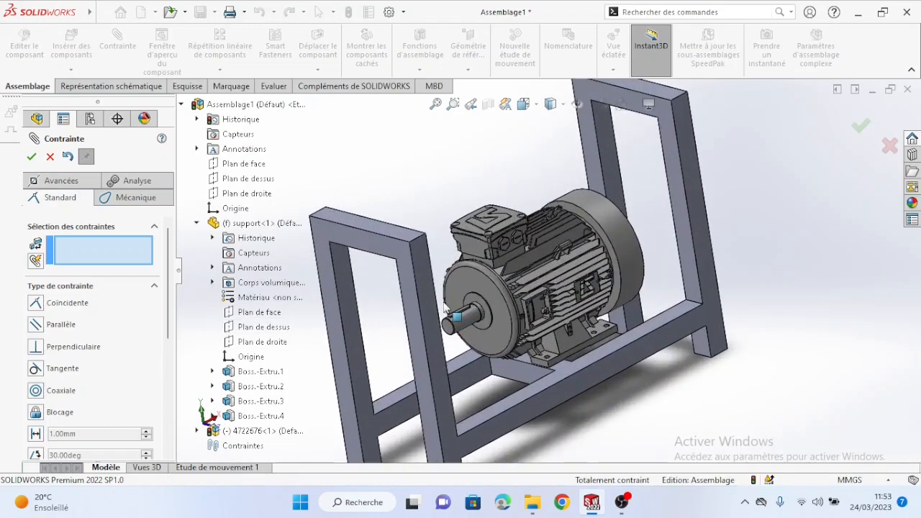
{"action": "scroll", "coordinate": [485, 297], "scroll_direction": "up", "scroll_amount": 3}
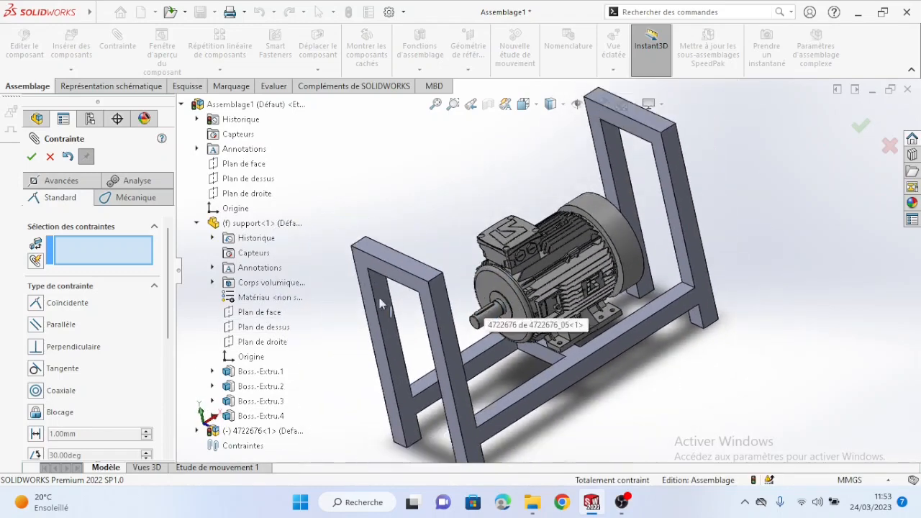
{"action": "left_click", "coordinate": [277, 314]}
{"action": "left_click", "coordinate": [196, 224]}
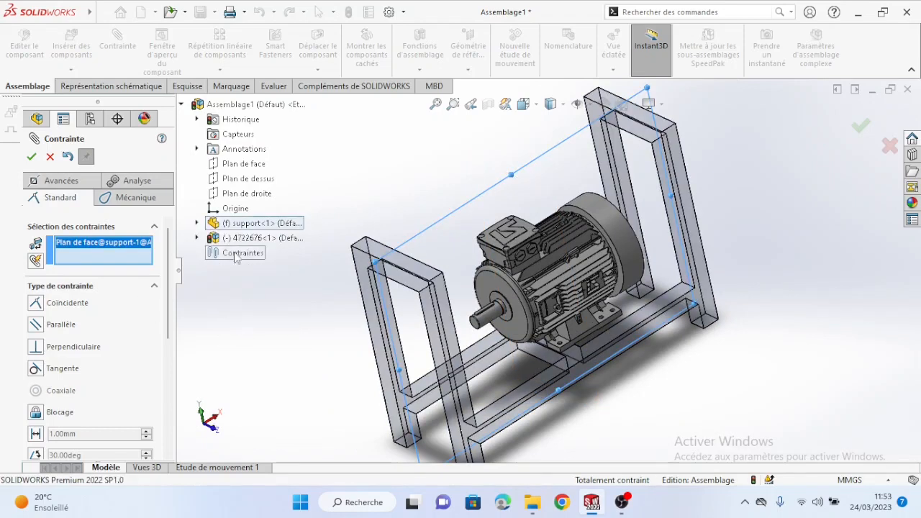
{"action": "left_click", "coordinate": [197, 238]}
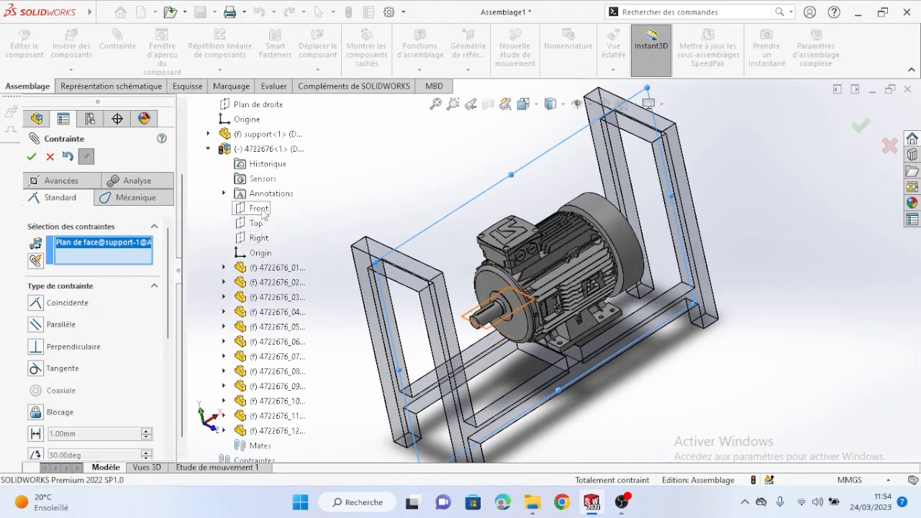
{"action": "left_click", "coordinate": [257, 223]}
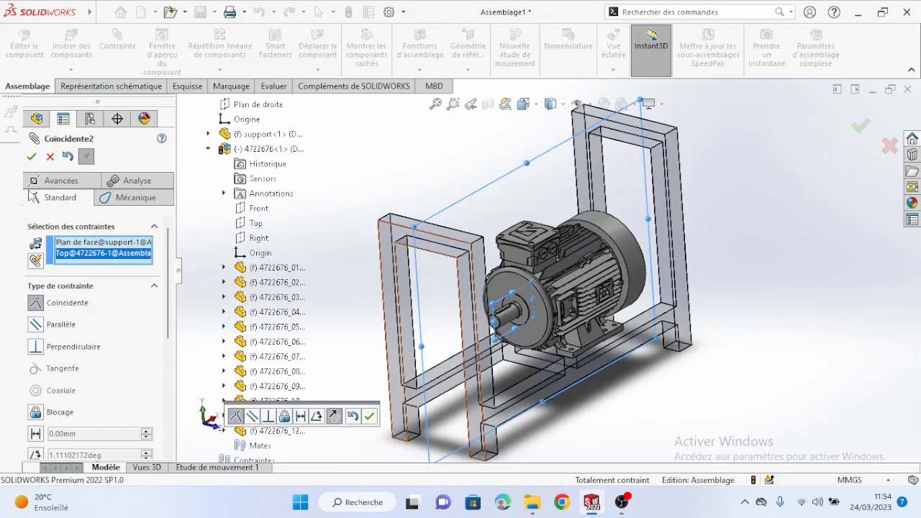
{"action": "left_click", "coordinate": [31, 158]}
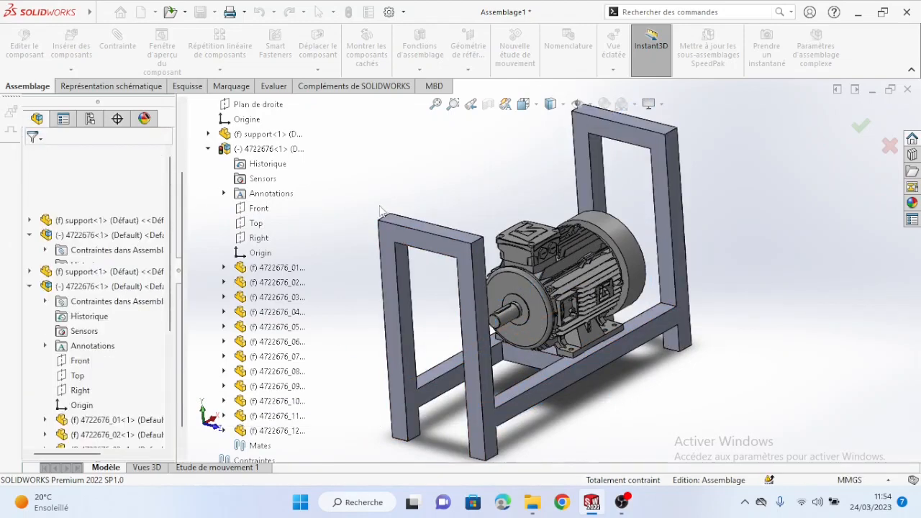
Slide the motor along the lower crossbars until its fan cover sits close to the upright behind it
{"action": "mouse_move", "coordinate": [529, 407]}
{"action": "middle_mouse_down"}
{"action": "mouse_move", "coordinate": [508, 359]}
{"action": "mouse_move", "coordinate": [522, 453]}
{"action": "mouse_move", "coordinate": [534, 421]}
{"action": "middle_mouse_up"}
{"action": "scroll", "coordinate": [581, 309], "scroll_direction": "down", "scroll_amount": 4}
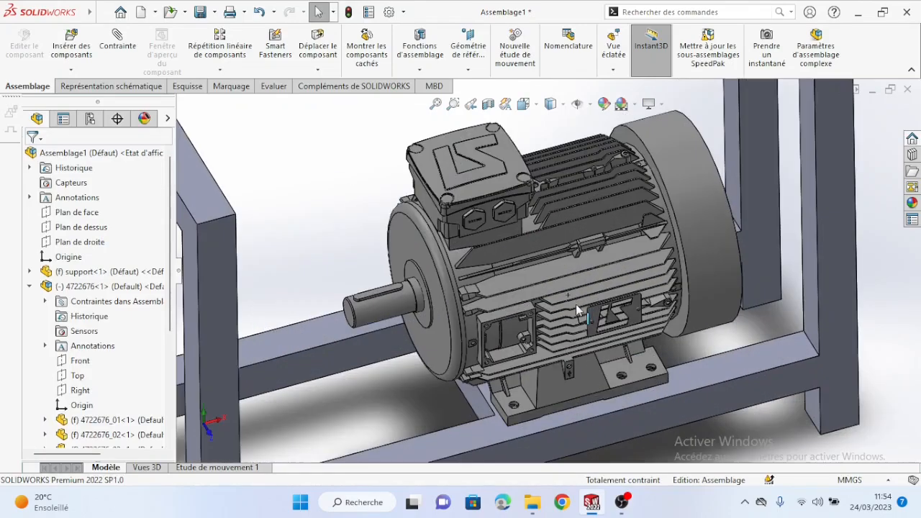
{"action": "middle_click_drag", "start_coordinate": [580, 310], "coordinate": [538, 281]}
{"action": "scroll", "coordinate": [538, 282], "scroll_direction": "up", "scroll_amount": 5}
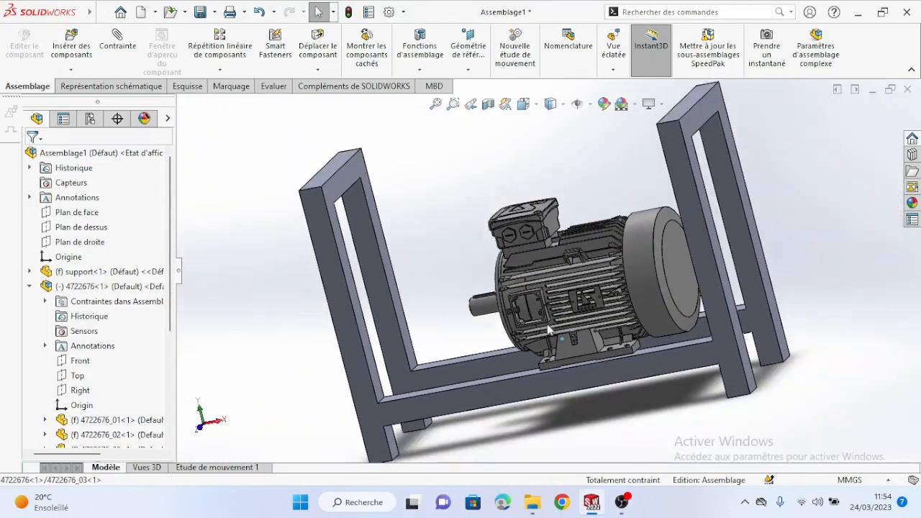
{"action": "left_click_drag", "start_coordinate": [553, 330], "coordinate": [659, 325]}
{"action": "middle_click_drag", "start_coordinate": [649, 418], "coordinate": [653, 400]}
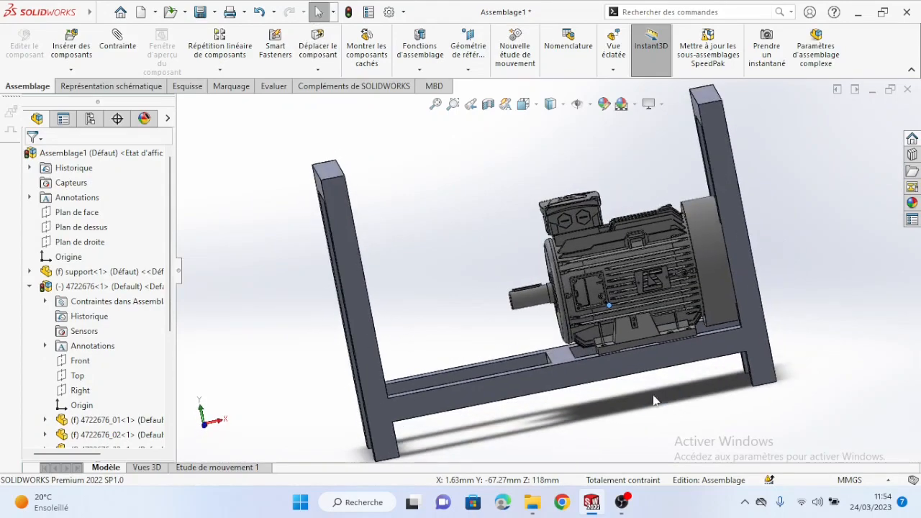
{"action": "middle_click_drag", "start_coordinate": [620, 286], "coordinate": [589, 319]}
{"action": "left_click_drag", "start_coordinate": [628, 260], "coordinate": [598, 273]}
{"action": "left_click", "coordinate": [627, 412]}
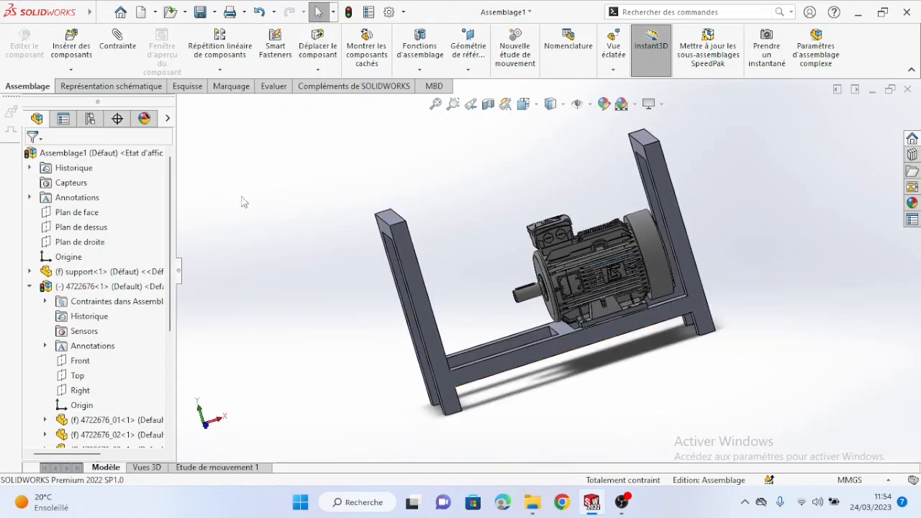
{"action": "middle_click_drag", "start_coordinate": [681, 357], "coordinate": [689, 360]}
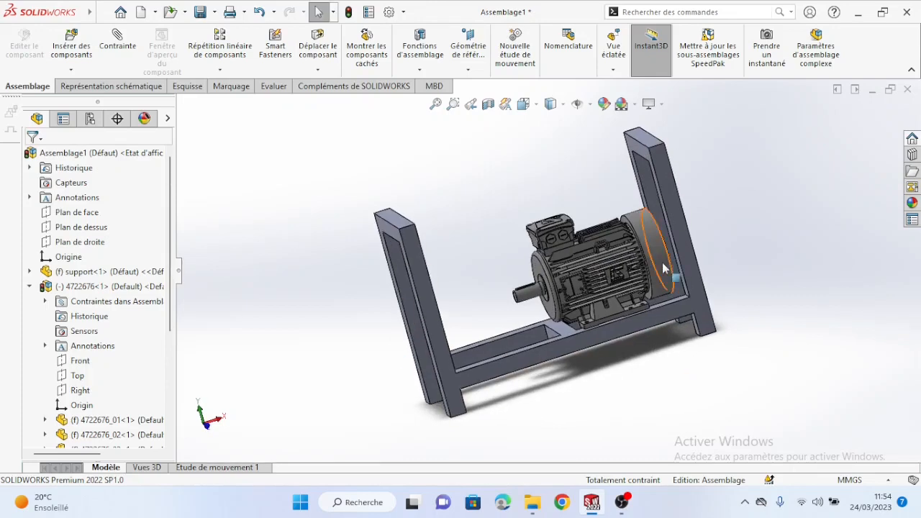
Insert the bearing housing palier mécanique into the assembly and place it in free space beside the upright on the motor's shaft side
{"action": "left_click", "coordinate": [70, 69]}
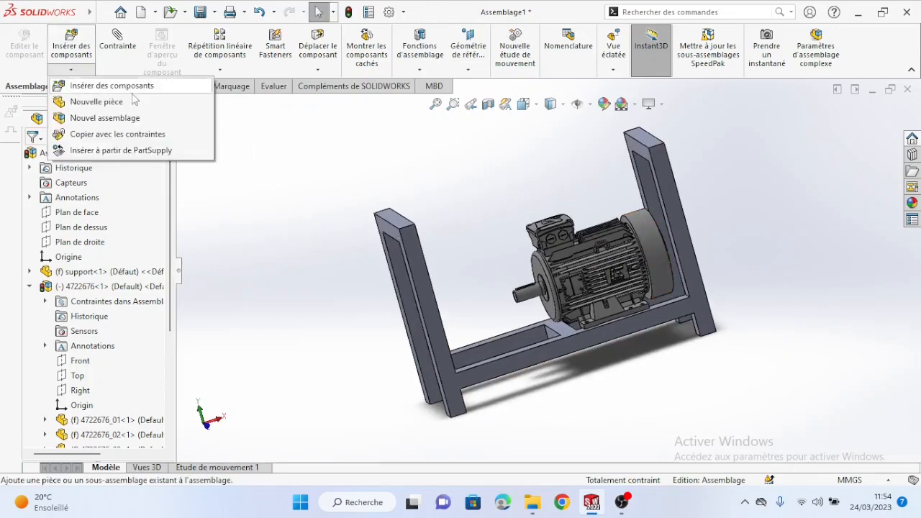
{"action": "left_click", "coordinate": [98, 91]}
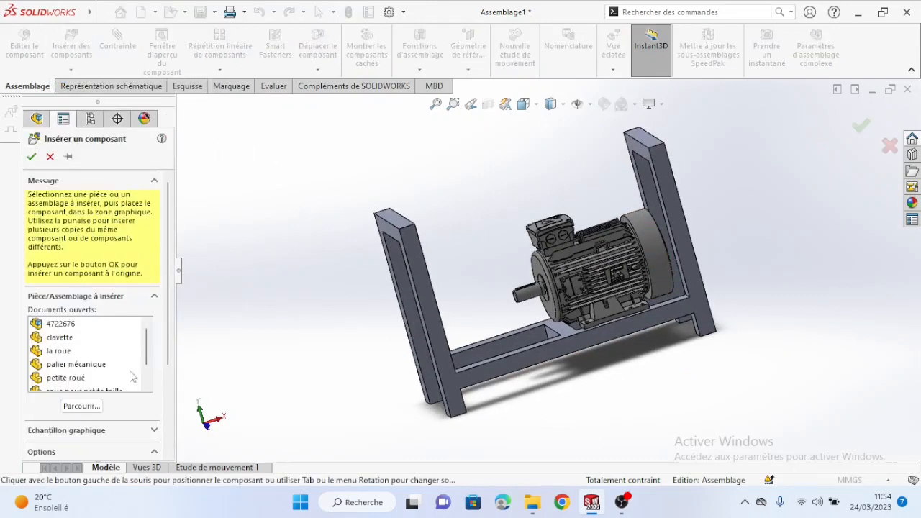
{"action": "scroll", "coordinate": [73, 368], "scroll_direction": "down", "scroll_amount": 1}
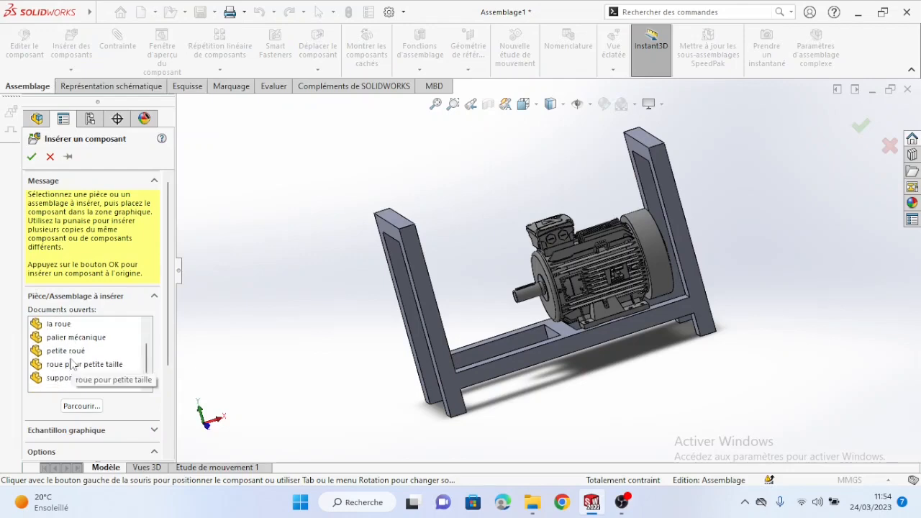
{"action": "left_click", "coordinate": [132, 337]}
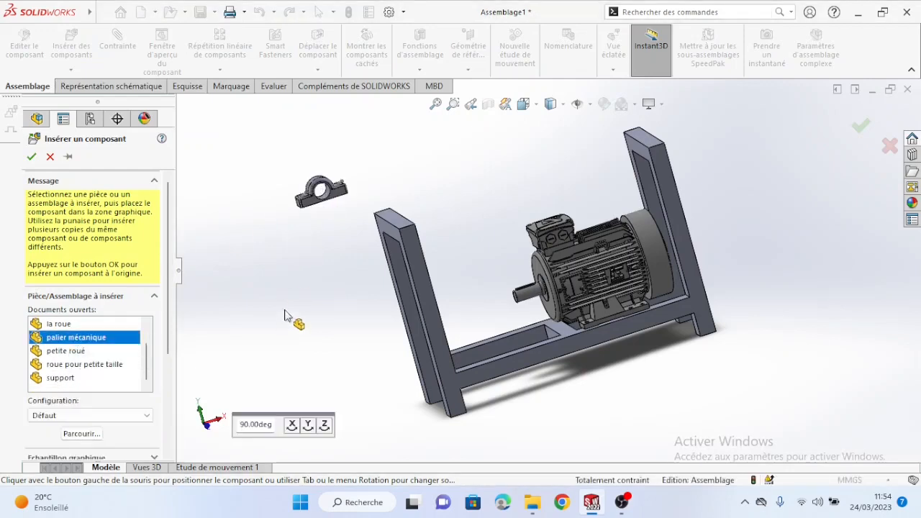
{"action": "left_click", "coordinate": [327, 277]}
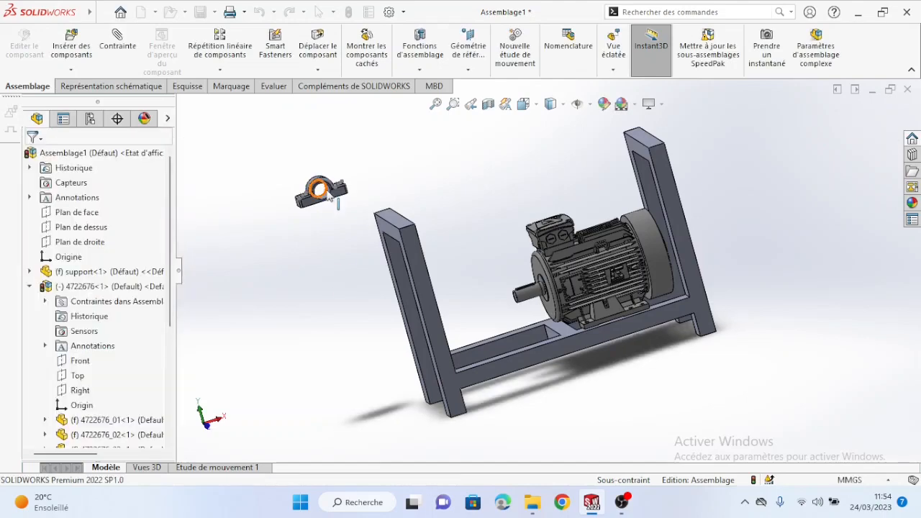
Create a second copy of the palier mécanique bearing housing and place it in free space next to the first
{"action": "scroll", "coordinate": [382, 266], "scroll_direction": "down", "scroll_amount": 4}
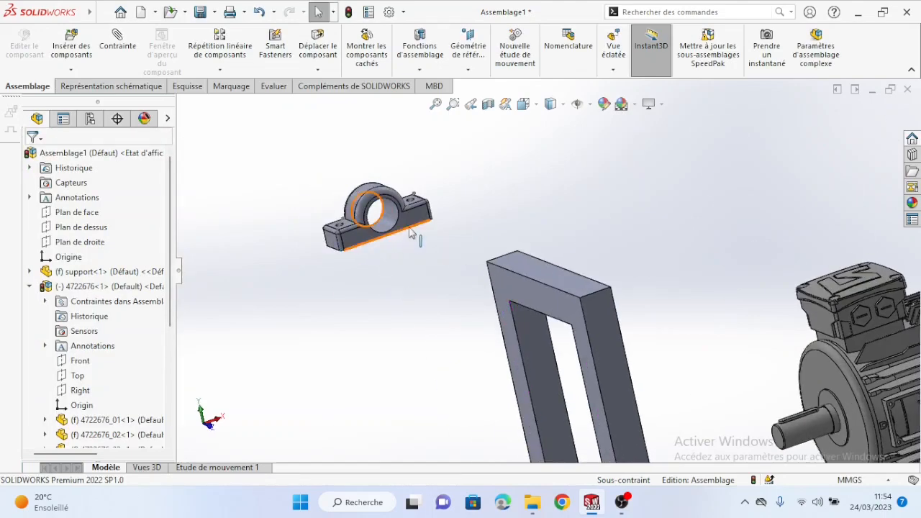
{"action": "left_click_drag", "start_coordinate": [410, 227], "coordinate": [565, 175], "text": "ctrl"}
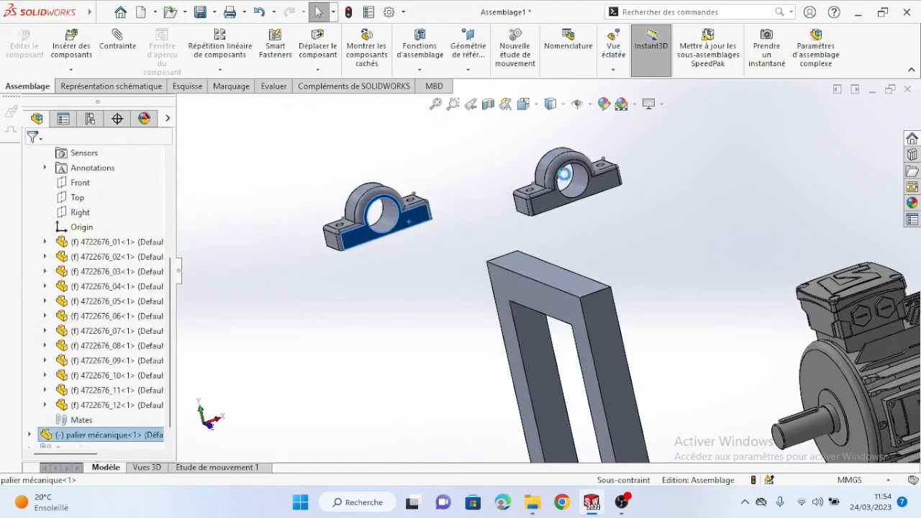
{"action": "left_click", "coordinate": [405, 346]}
{"action": "scroll", "coordinate": [389, 346], "scroll_direction": "up", "scroll_amount": 3}
{"action": "scroll", "coordinate": [114, 430], "scroll_direction": "down", "scroll_amount": 1}
{"action": "scroll", "coordinate": [123, 405], "scroll_direction": "up", "scroll_amount": 1}
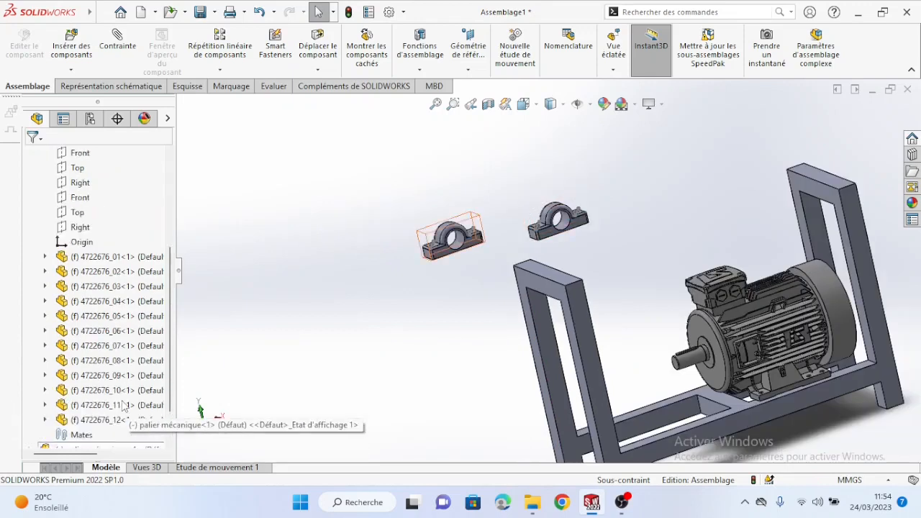
Rotate palier mécanique<2> with the triad to align with the frame's top bar and move it above the upright behind the motor
{"action": "scroll", "coordinate": [122, 406], "scroll_direction": "up", "scroll_amount": 5}
{"action": "left_click", "coordinate": [29, 287]}
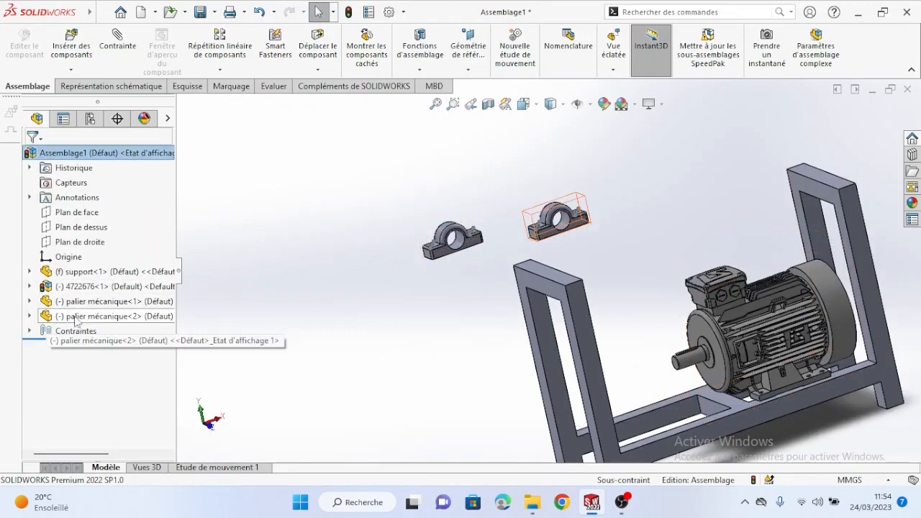
{"action": "left_click", "coordinate": [75, 317]}
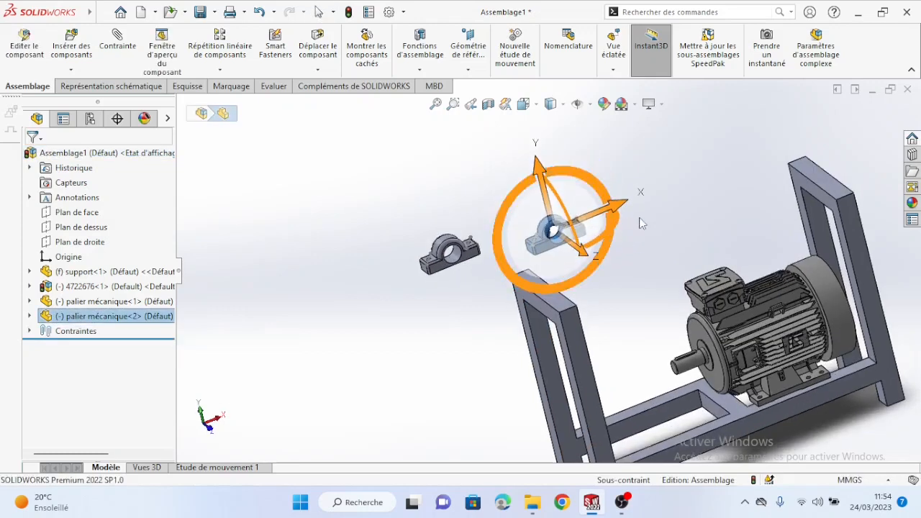
{"action": "left_click_drag", "start_coordinate": [619, 207], "coordinate": [880, 58]}
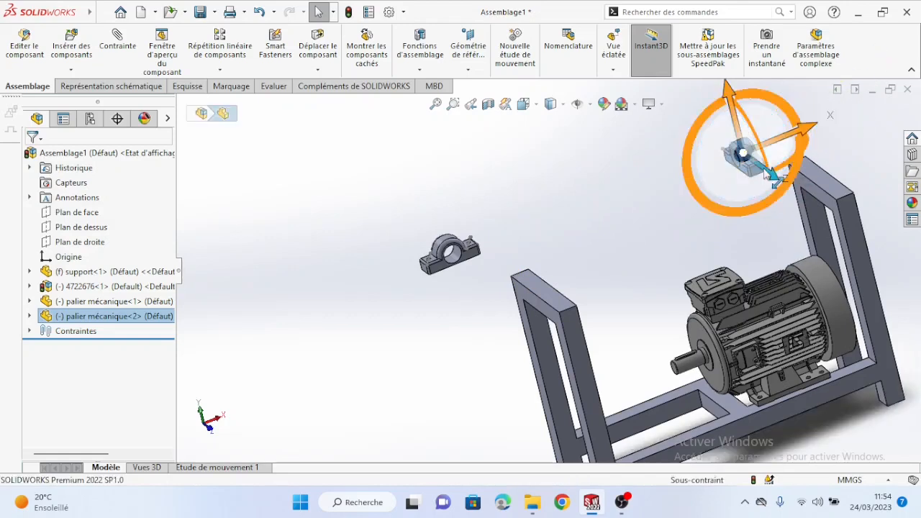
{"action": "left_click_drag", "start_coordinate": [773, 177], "coordinate": [862, 126]}
{"action": "left_click", "coordinate": [406, 303]}
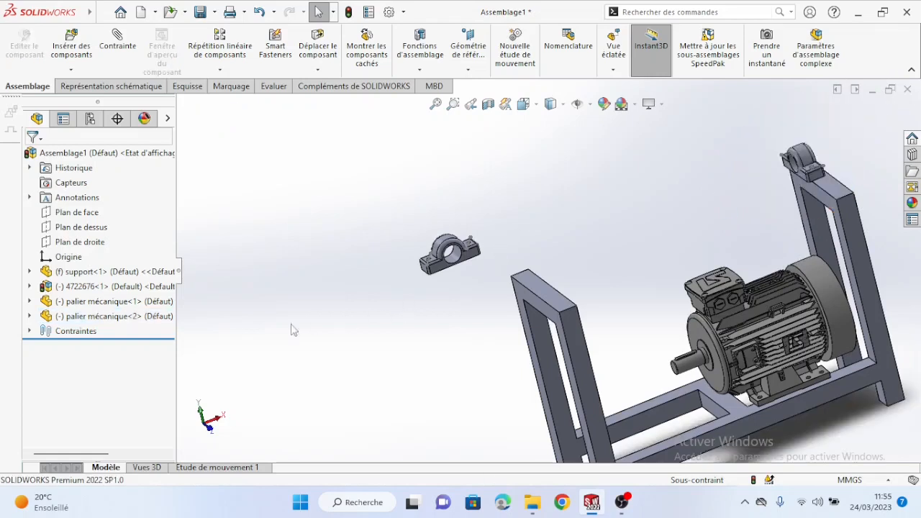
Rotate palier mécanique<1> with the triad to align with the top bar and place it just above the upright on the shaft side
{"action": "left_click", "coordinate": [132, 306]}
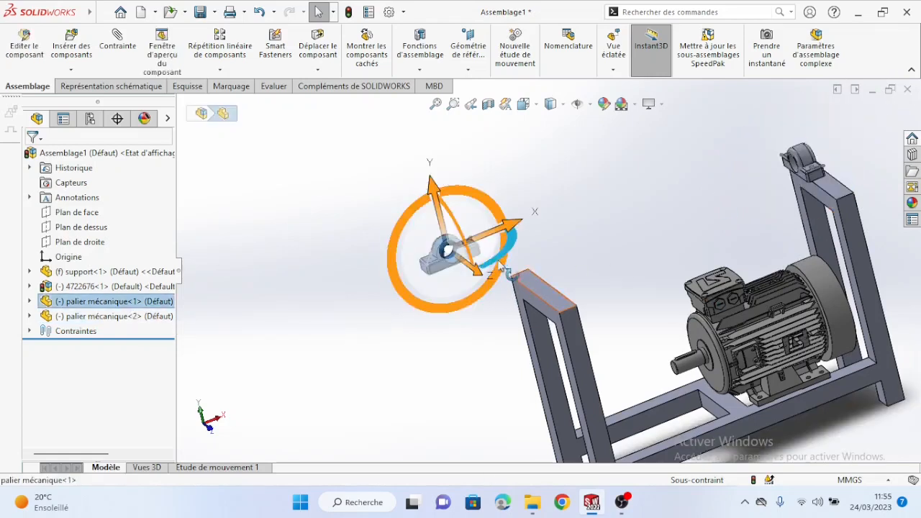
{"action": "left_click_drag", "start_coordinate": [510, 251], "coordinate": [518, 293]}
{"action": "middle_click_drag", "start_coordinate": [518, 293], "coordinate": [581, 265]}
{"action": "left_click_drag", "start_coordinate": [586, 260], "coordinate": [588, 242]}
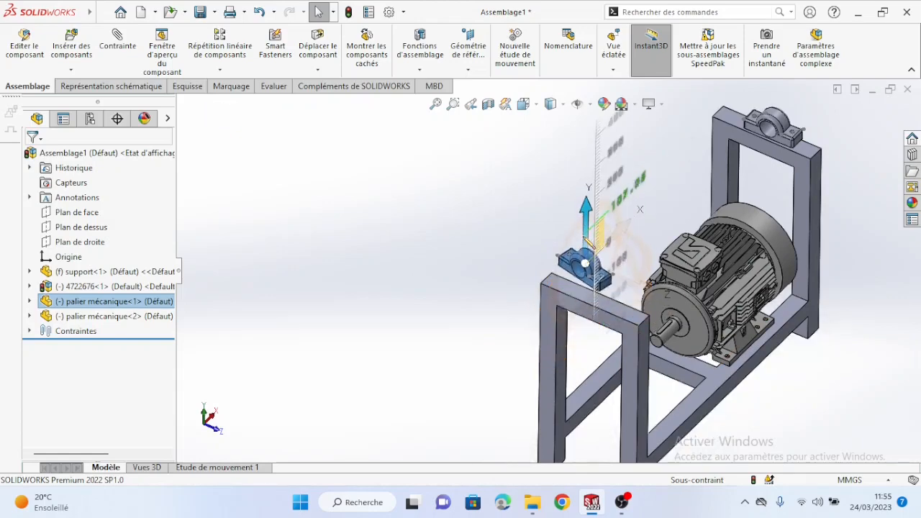
{"action": "left_click", "coordinate": [371, 286]}
{"action": "middle_click_drag", "start_coordinate": [426, 313], "coordinate": [385, 310]}
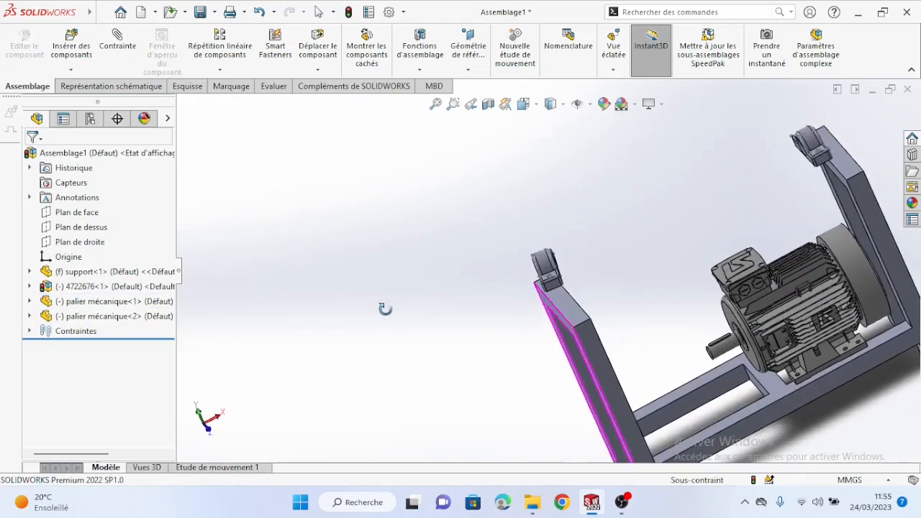
{"action": "key", "text": "ctrl+7"}
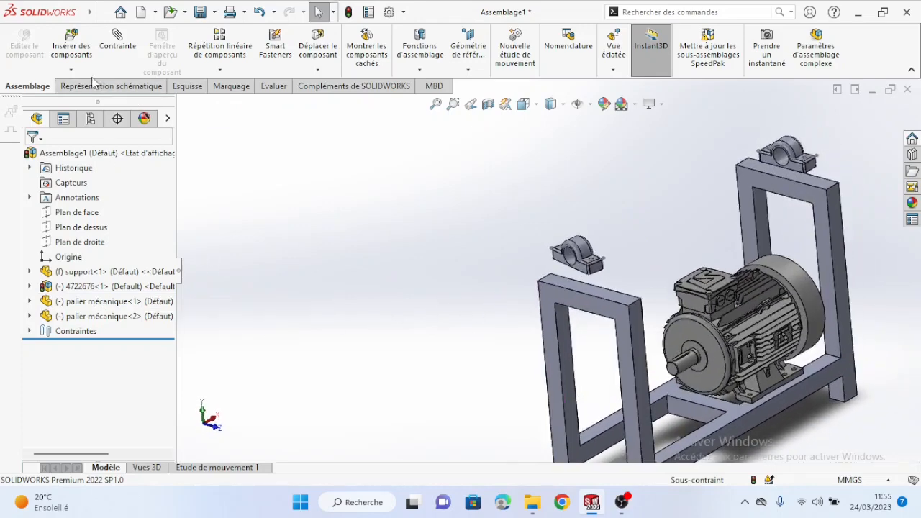
With multiple mate mode on, mate the Plan de droite of palier mécanique<1> coincident with the support's Plan de face
{"action": "left_click", "coordinate": [117, 49]}
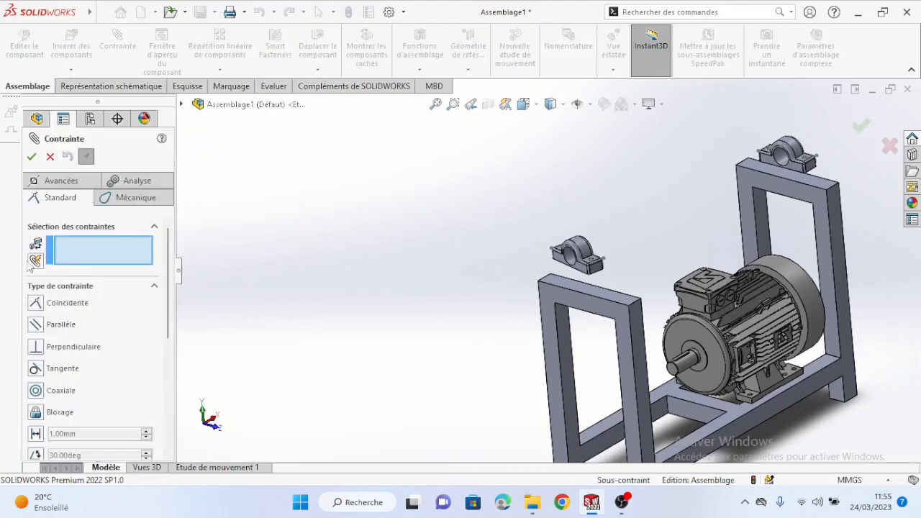
{"action": "left_click", "coordinate": [33, 262]}
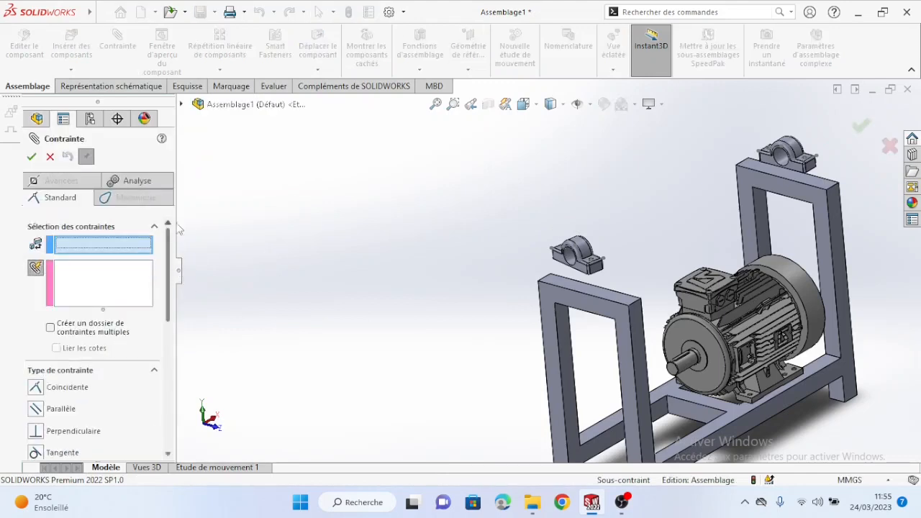
{"action": "left_click", "coordinate": [181, 105]}
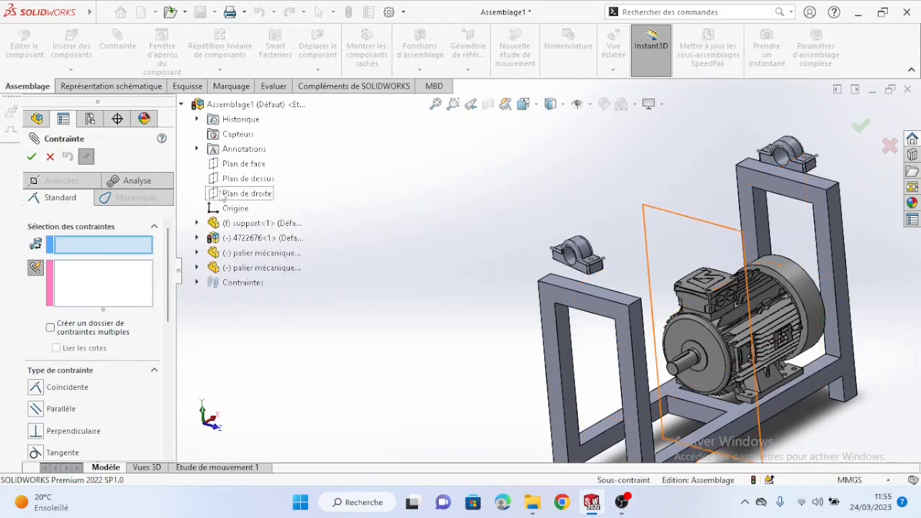
{"action": "left_click", "coordinate": [197, 224]}
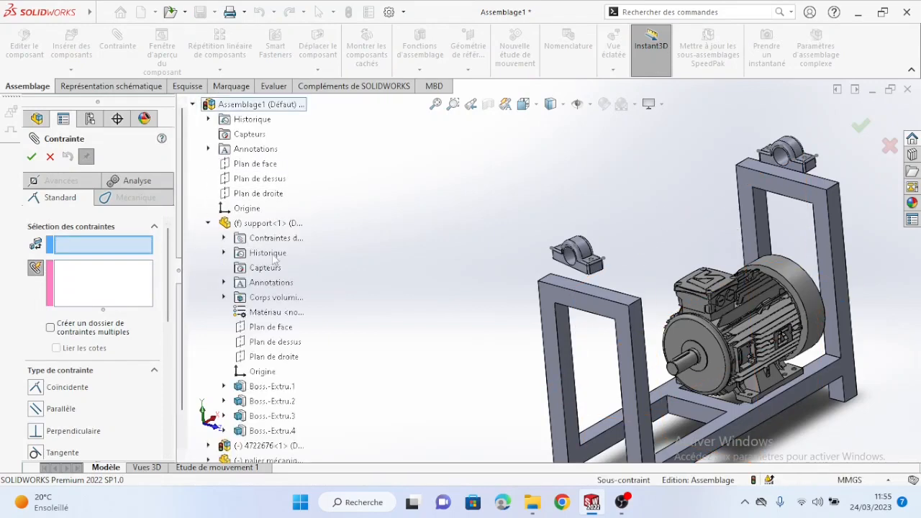
{"action": "left_click", "coordinate": [280, 330]}
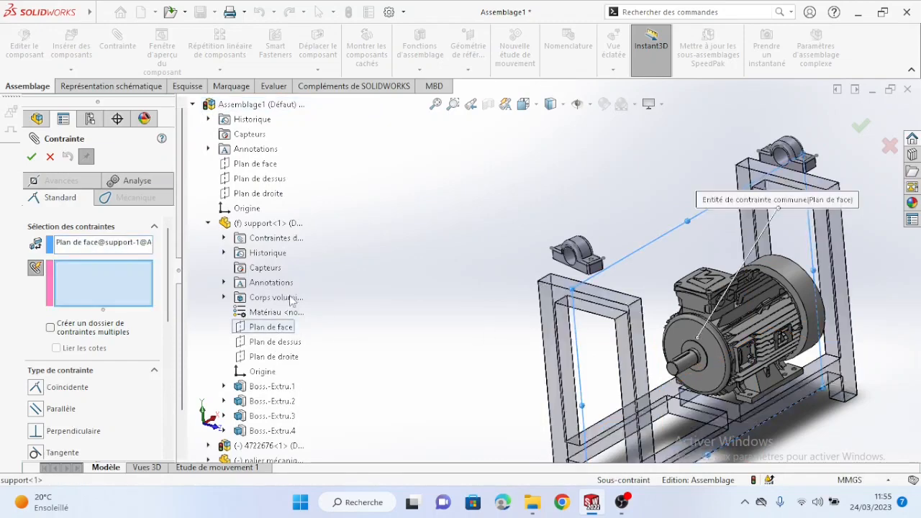
{"action": "left_click", "coordinate": [209, 223]}
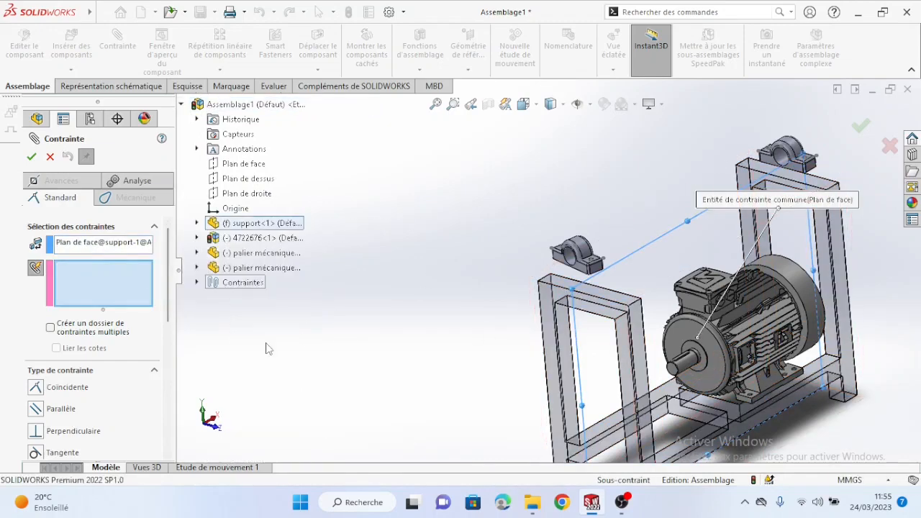
{"action": "left_click", "coordinate": [197, 253]}
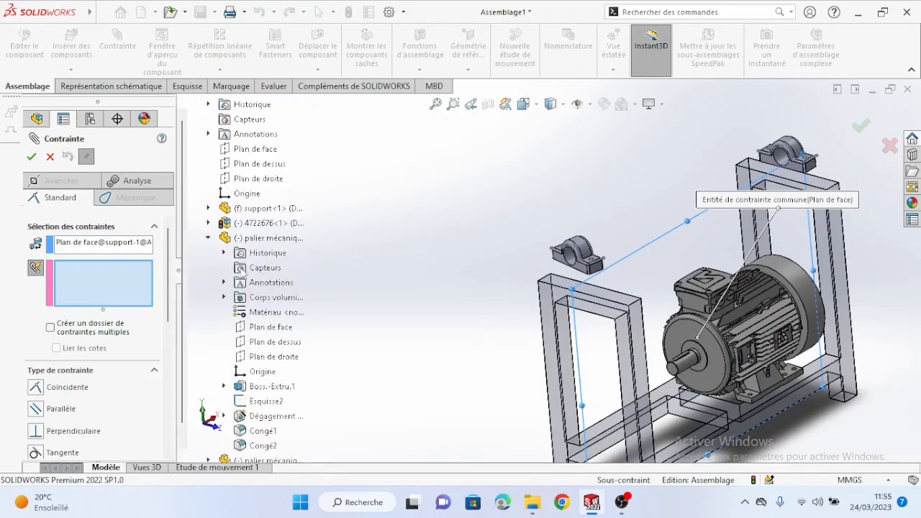
{"action": "left_click", "coordinate": [278, 357]}
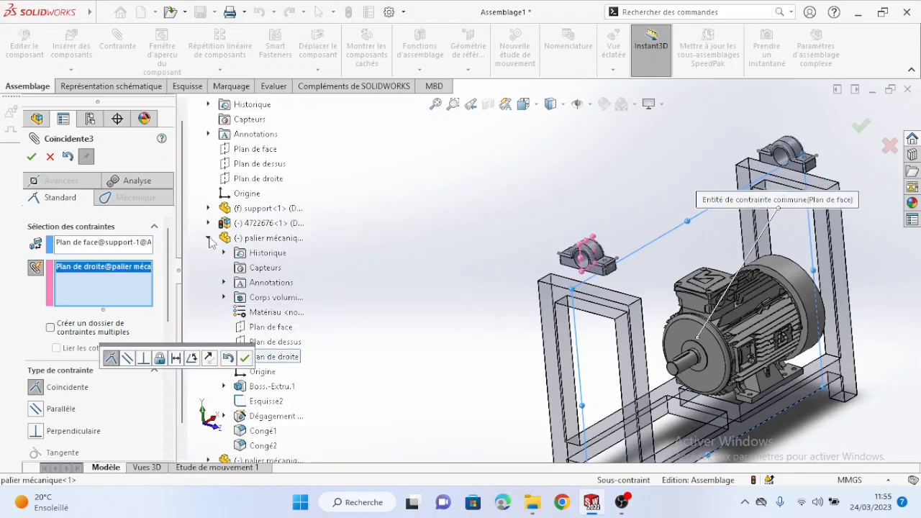
Add the Plan de droite of palier mécanique<2> to the same coincident mate with the support's Plan de face
{"action": "left_click", "coordinate": [208, 238]}
{"action": "left_click", "coordinate": [200, 267]}
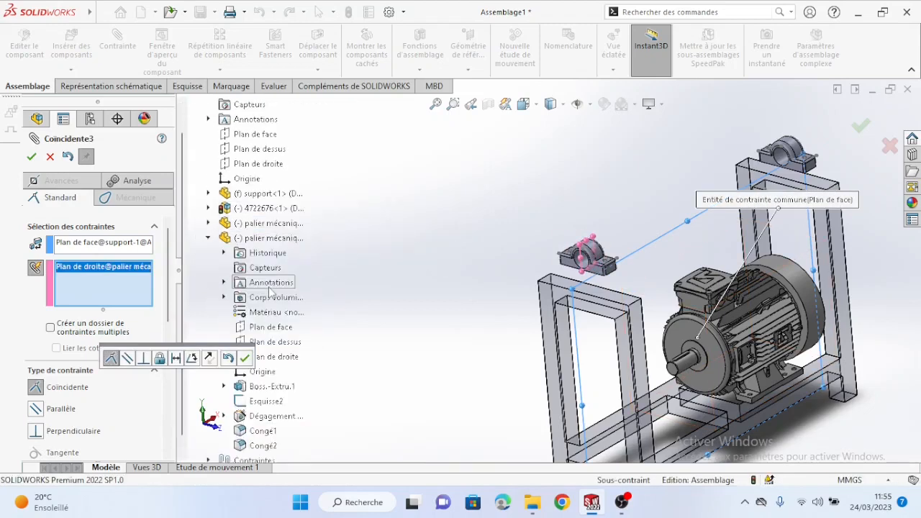
{"action": "left_click", "coordinate": [301, 358]}
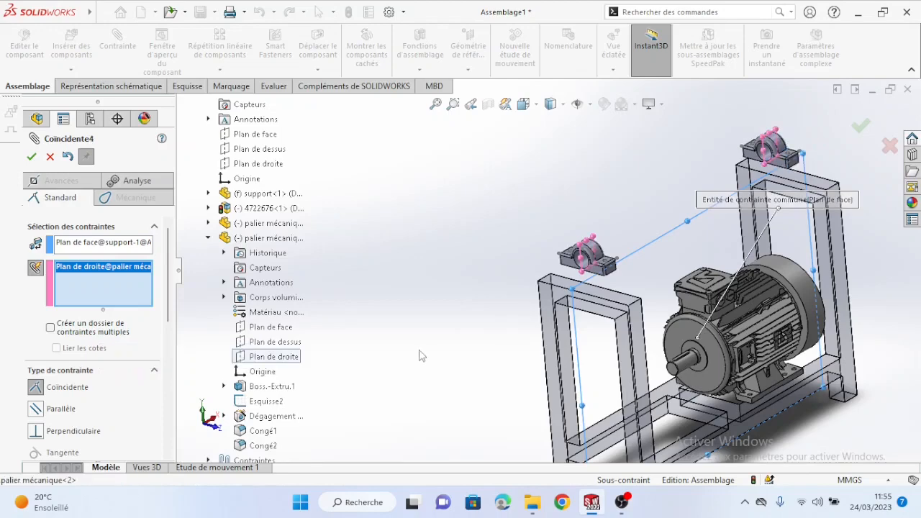
{"action": "left_click", "coordinate": [32, 158]}
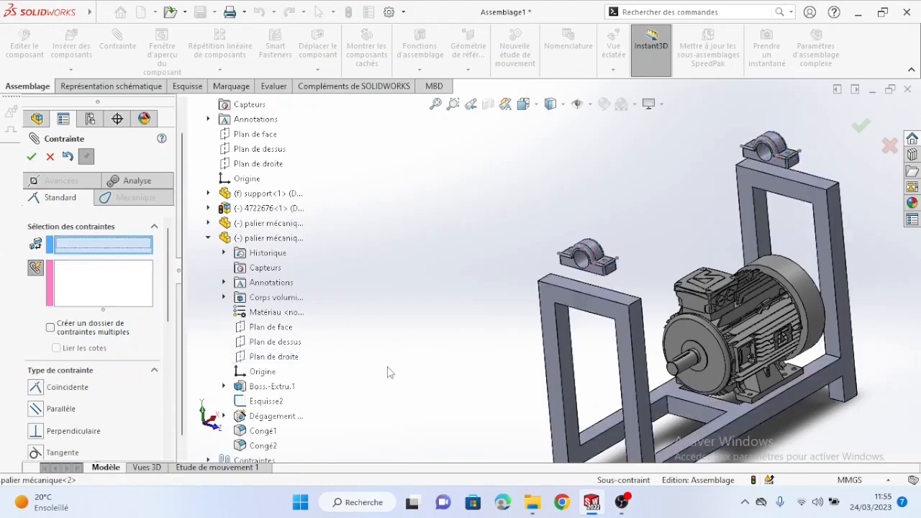
Mate the bottom face of palier mécanique<1> coincident with the top face of the upright on the motor's shaft side
{"action": "middle_click_drag", "start_coordinate": [387, 372], "coordinate": [597, 239]}
{"action": "left_click", "coordinate": [458, 286]}
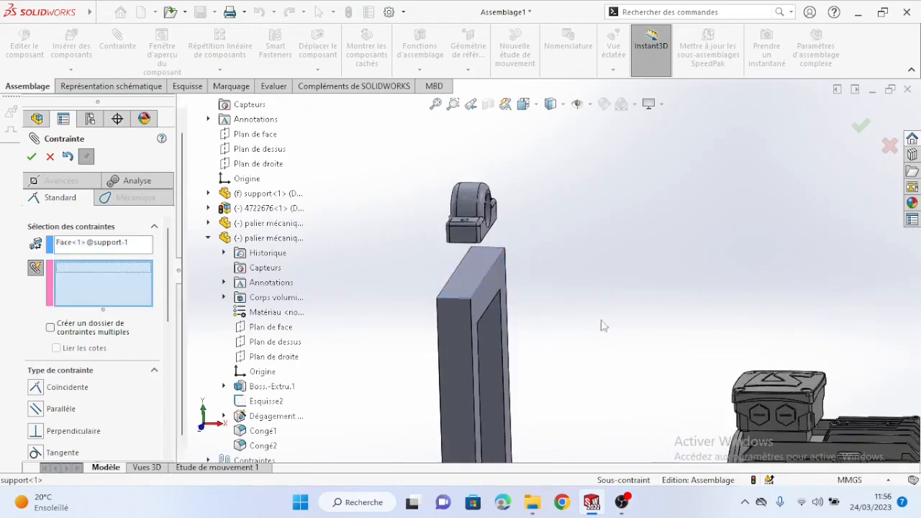
{"action": "scroll", "coordinate": [603, 325], "scroll_direction": "up", "scroll_amount": 5}
{"action": "middle_click_drag", "start_coordinate": [502, 316], "coordinate": [545, 271]}
{"action": "scroll", "coordinate": [502, 259], "scroll_direction": "down", "scroll_amount": 5}
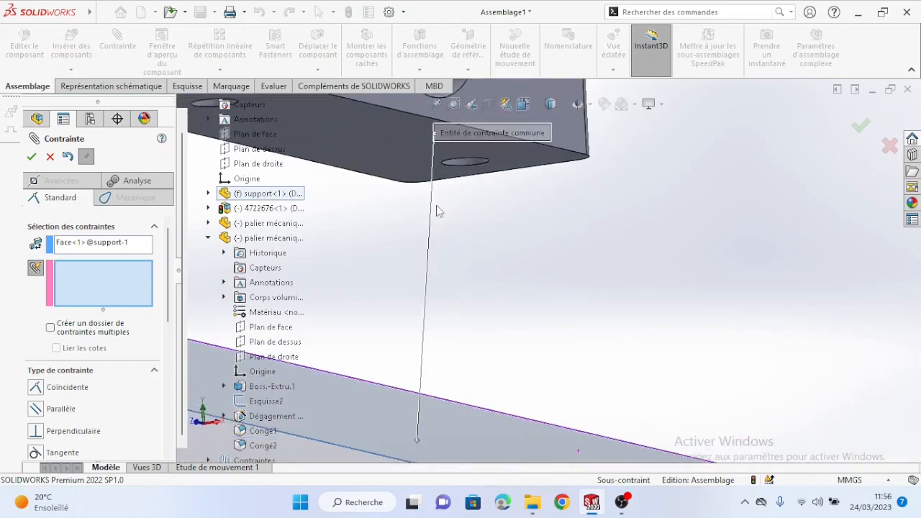
{"action": "left_click", "coordinate": [601, 270]}
{"action": "scroll", "coordinate": [612, 277], "scroll_direction": "up", "scroll_amount": 5}
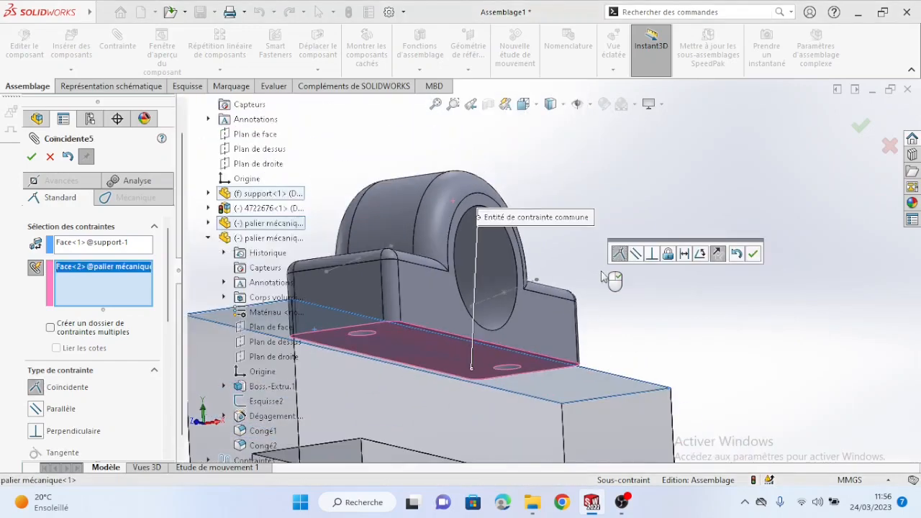
{"action": "middle_click_drag", "start_coordinate": [606, 335], "coordinate": [589, 335]}
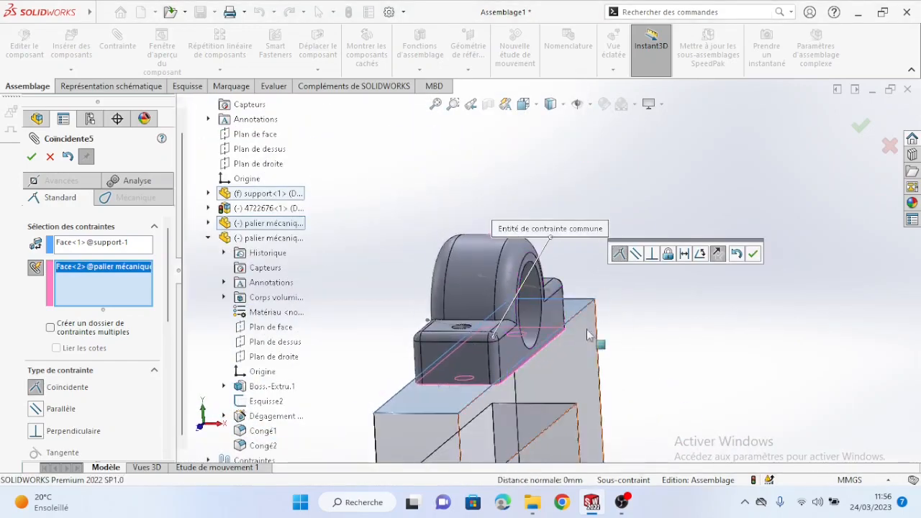
{"action": "left_click", "coordinate": [31, 157]}
Mate the bottom face of palier mécanique<2> coincident with the top face of the upright behind the motor
{"action": "scroll", "coordinate": [777, 389], "scroll_direction": "up", "scroll_amount": 10}
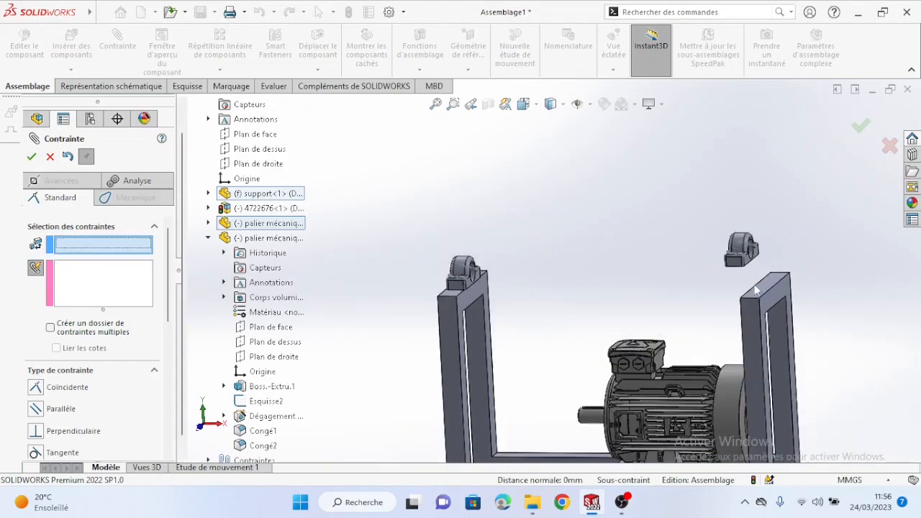
{"action": "scroll", "coordinate": [756, 290], "scroll_direction": "down", "scroll_amount": 4}
{"action": "middle_click_drag", "start_coordinate": [688, 267], "coordinate": [632, 216]}
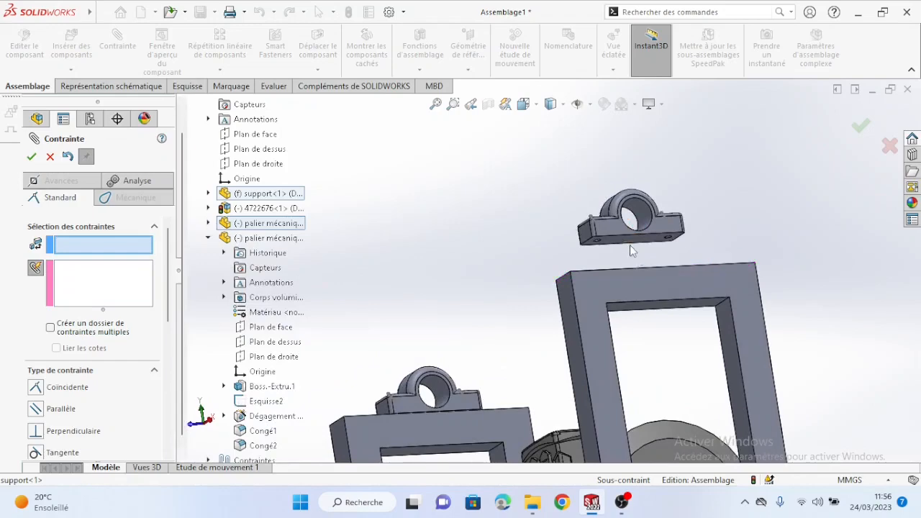
{"action": "left_click", "coordinate": [654, 247]}
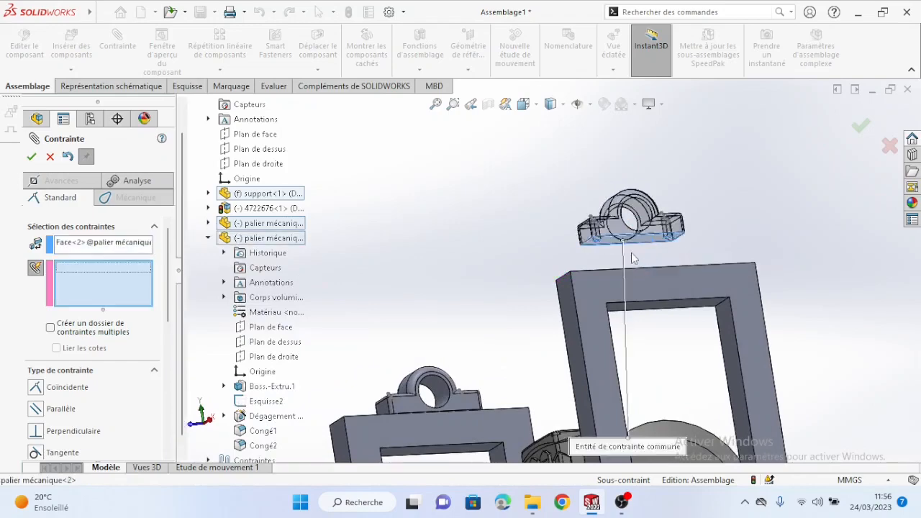
{"action": "mouse_move", "coordinate": [653, 246]}
{"action": "middle_mouse_down"}
{"action": "mouse_move", "coordinate": [644, 314]}
{"action": "mouse_move", "coordinate": [659, 346]}
{"action": "mouse_move", "coordinate": [656, 241]}
{"action": "middle_mouse_up"}
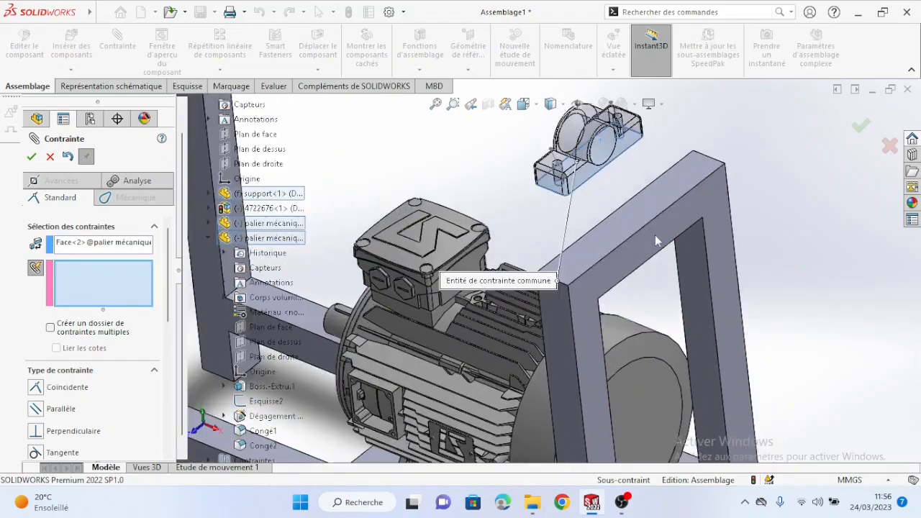
{"action": "left_click", "coordinate": [626, 235]}
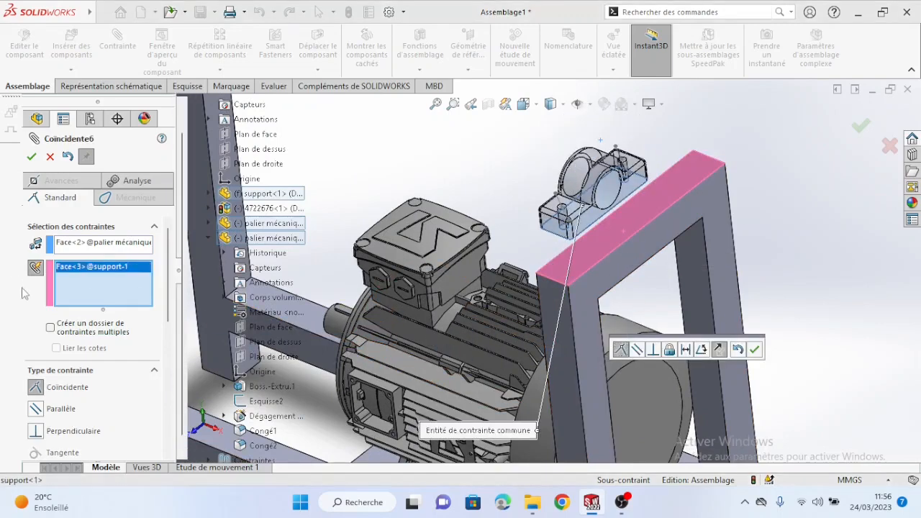
{"action": "left_click", "coordinate": [31, 157]}
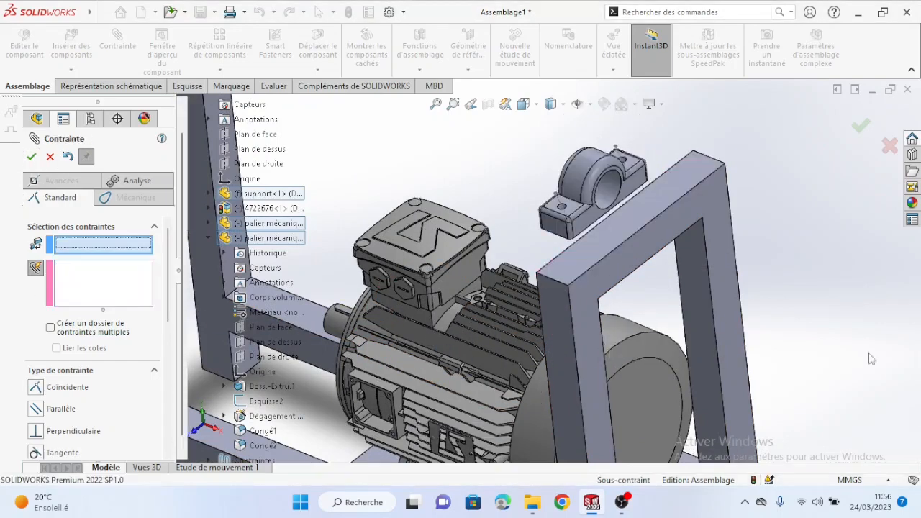
Slide palier mécanique<1> back and forth across the upright's top face to test its remaining freedom of movement
{"action": "middle_click_drag", "start_coordinate": [794, 337], "coordinate": [797, 318]}
{"action": "key", "text": "f"}
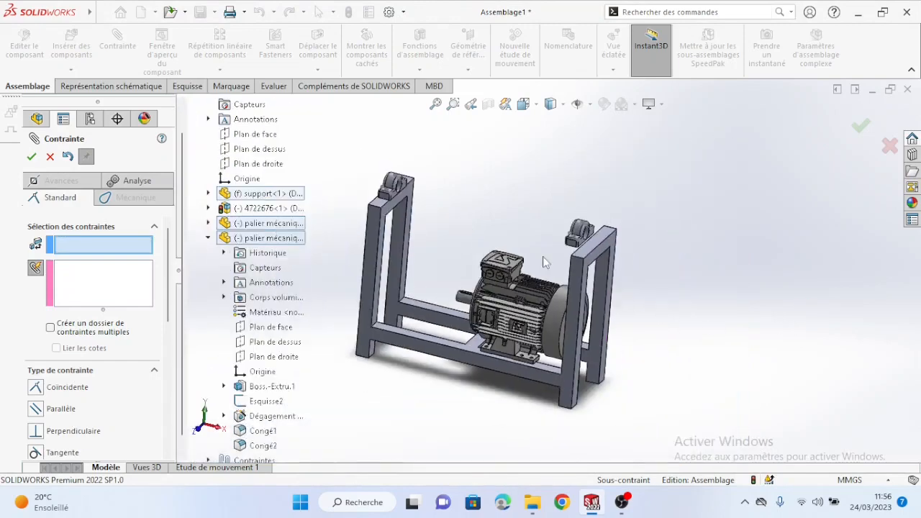
{"action": "scroll", "coordinate": [497, 198], "scroll_direction": "down", "scroll_amount": 6}
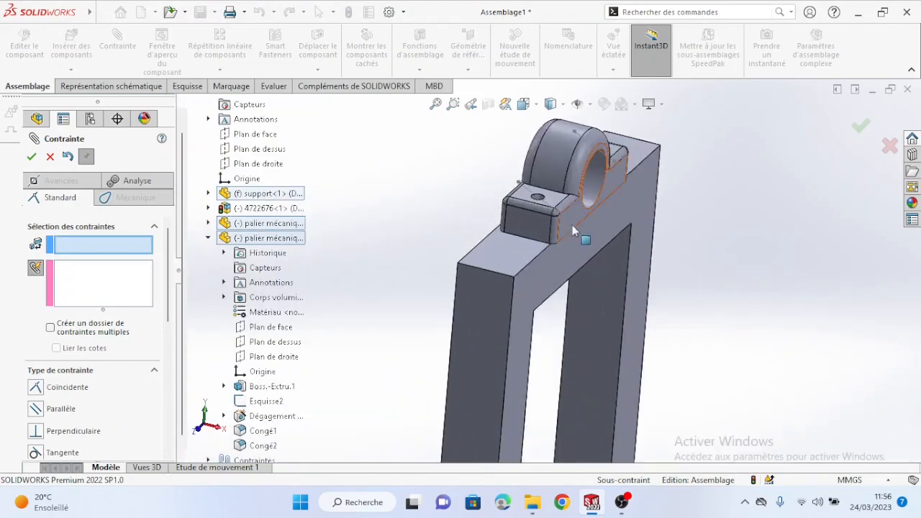
{"action": "left_click_drag", "start_coordinate": [534, 214], "coordinate": [507, 204]}
{"action": "left_click_drag", "start_coordinate": [500, 206], "coordinate": [536, 216]}
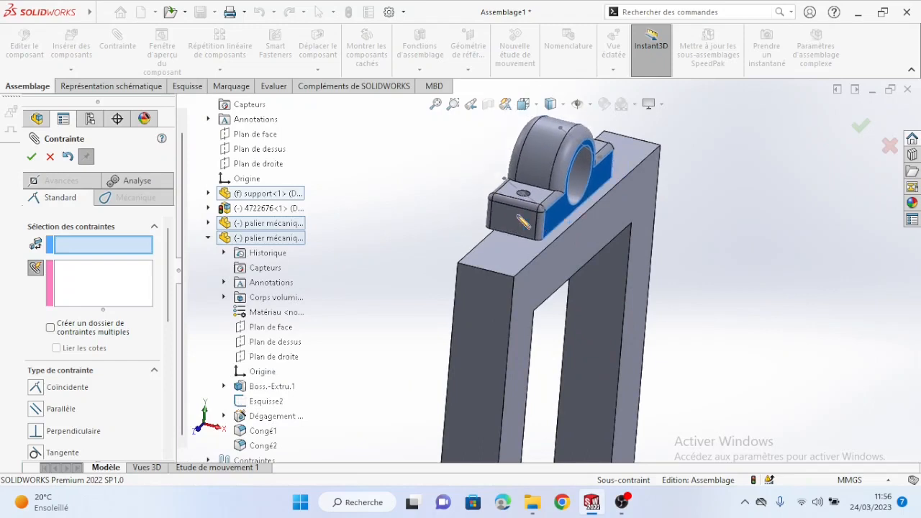
Mate the motor-side bore face of palier mécanique<1> coincident with the motor-side face of its upright
{"action": "scroll", "coordinate": [535, 217], "scroll_direction": "down", "scroll_amount": 5}
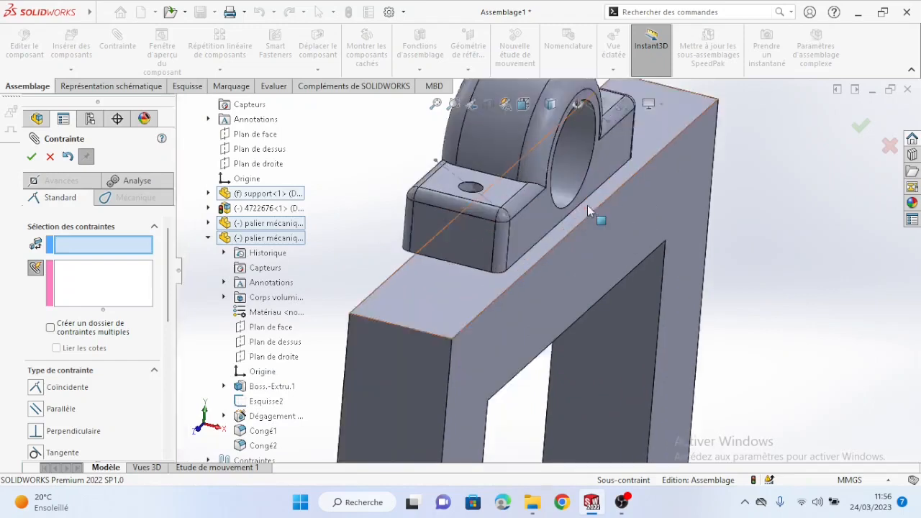
{"action": "left_click", "coordinate": [517, 240]}
{"action": "left_click", "coordinate": [580, 278]}
{"action": "scroll", "coordinate": [628, 373], "scroll_direction": "up", "scroll_amount": 8}
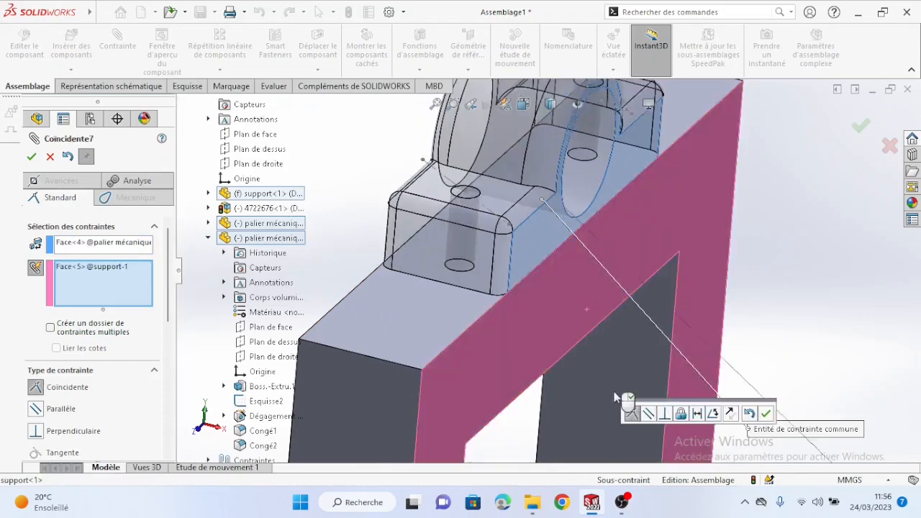
{"action": "scroll", "coordinate": [572, 331], "scroll_direction": "up", "scroll_amount": 2}
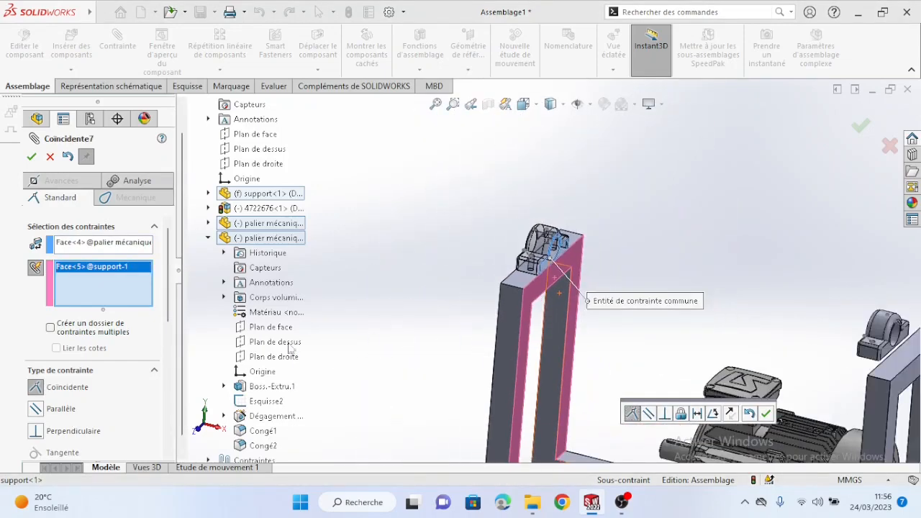
{"action": "left_click", "coordinate": [31, 157]}
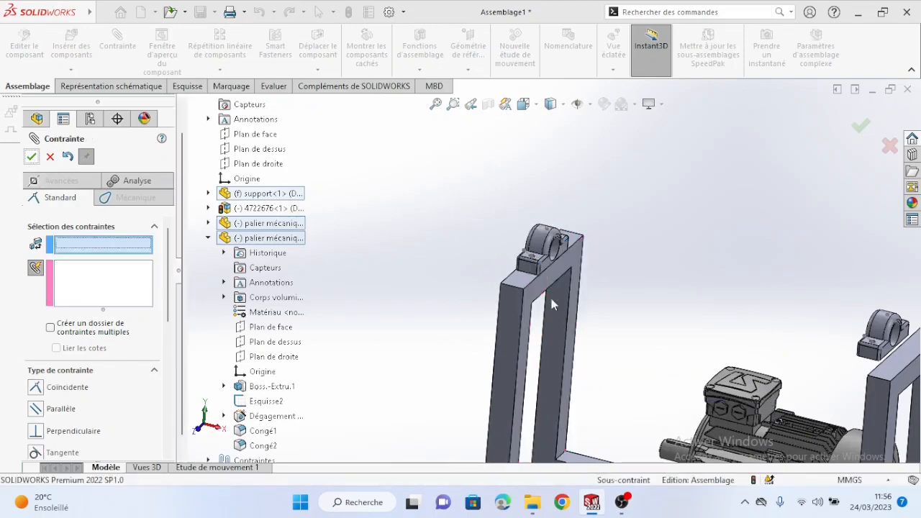
Mate the bore face of palier mécanique<2> facing away from the motor coincident with its upright's outer face, and finish mating
{"action": "scroll", "coordinate": [675, 341], "scroll_direction": "up", "scroll_amount": 3}
{"action": "scroll", "coordinate": [718, 300], "scroll_direction": "down", "scroll_amount": 8}
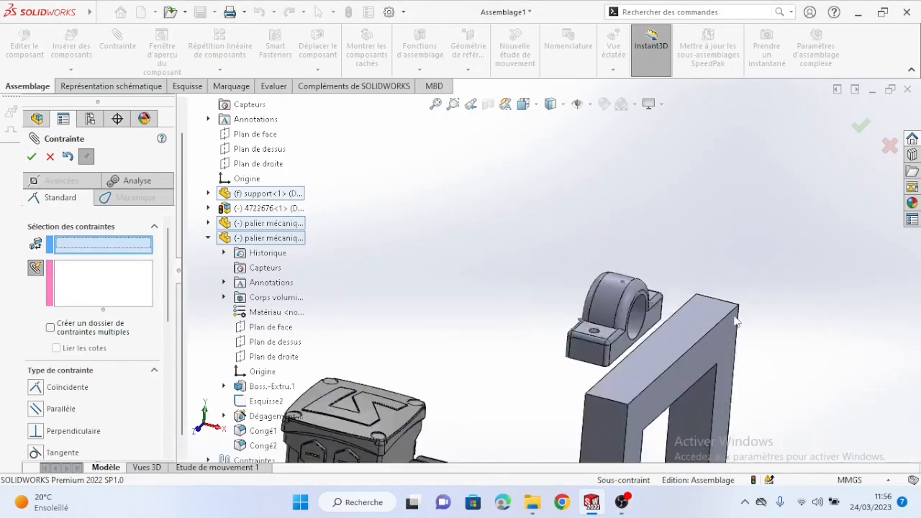
{"action": "left_click", "coordinate": [606, 355]}
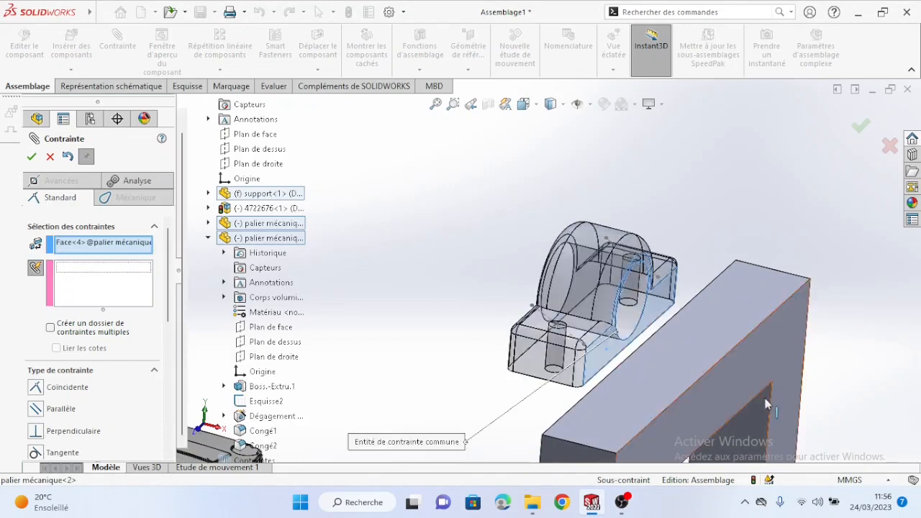
{"action": "left_click", "coordinate": [704, 387]}
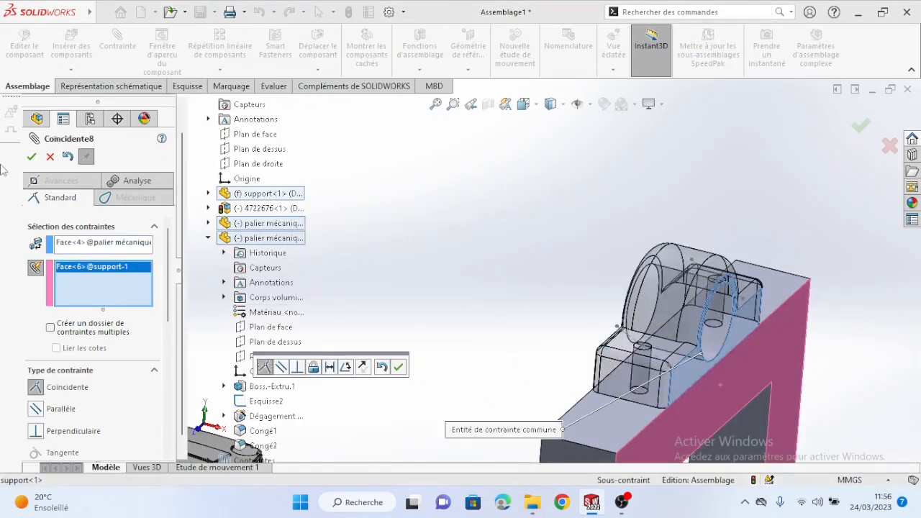
{"action": "left_click", "coordinate": [31, 157]}
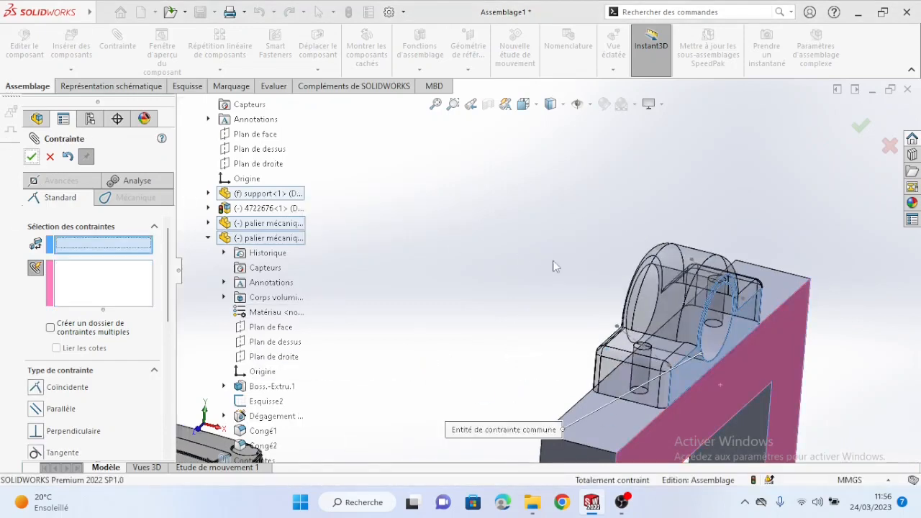
{"action": "scroll", "coordinate": [496, 277], "scroll_direction": "up", "scroll_amount": 6}
{"action": "middle_click_drag", "start_coordinate": [515, 288], "coordinate": [448, 257]}
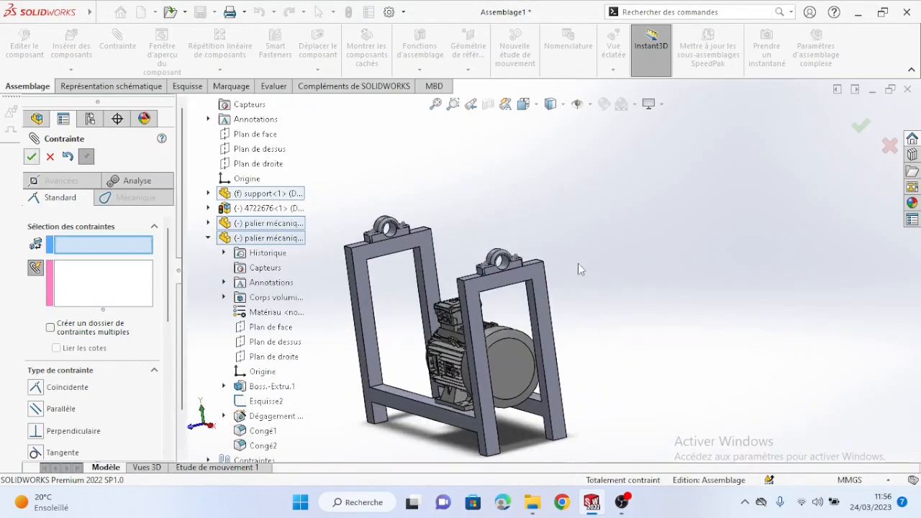
{"action": "key", "text": "Escape"}
Switch from the assembly to the open palier mécanique part
{"action": "scroll", "coordinate": [421, 207], "scroll_direction": "down", "scroll_amount": 5}
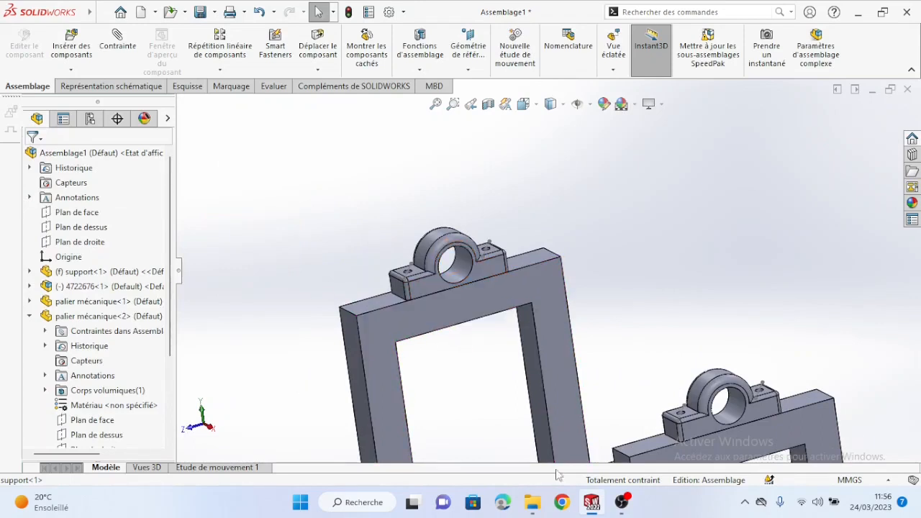
{"action": "mouse_move", "coordinate": [590, 506]}
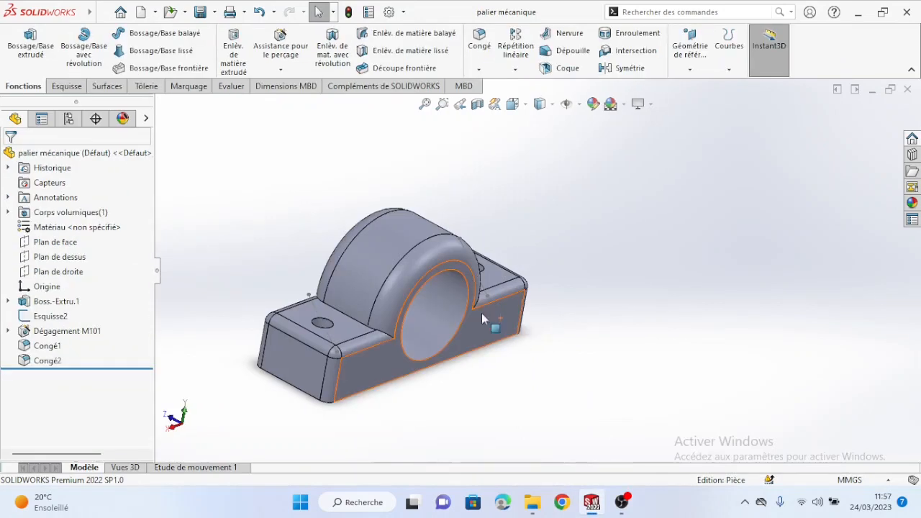
Fillet the bottom perimeter edges of the bearing housing's base with a 5 mm radius
{"action": "middle_click_drag", "start_coordinate": [482, 313], "coordinate": [392, 223]}
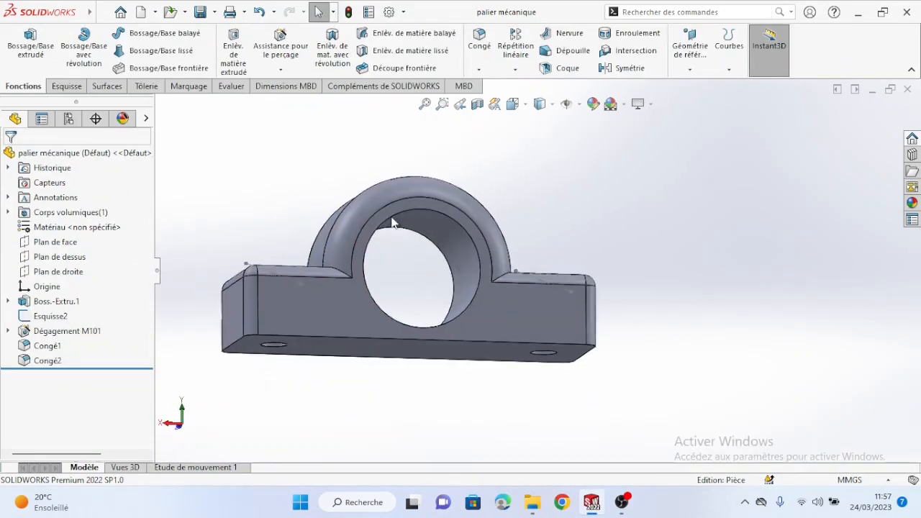
{"action": "left_click", "coordinate": [321, 344]}
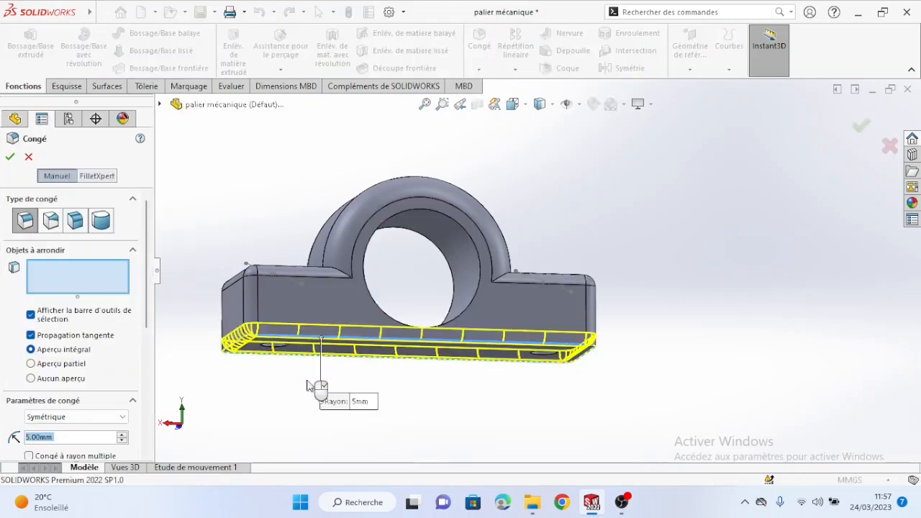
{"action": "middle_click_drag", "start_coordinate": [311, 381], "coordinate": [285, 302]}
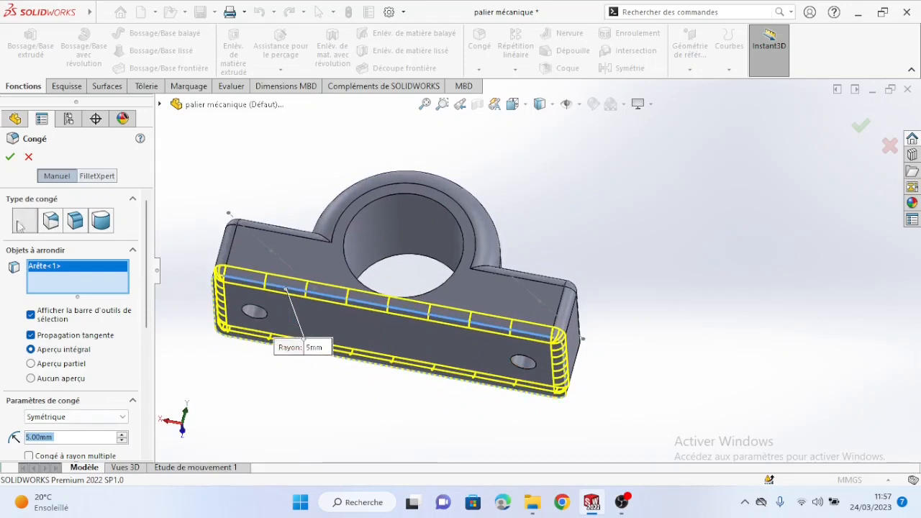
{"action": "left_click", "coordinate": [10, 157]}
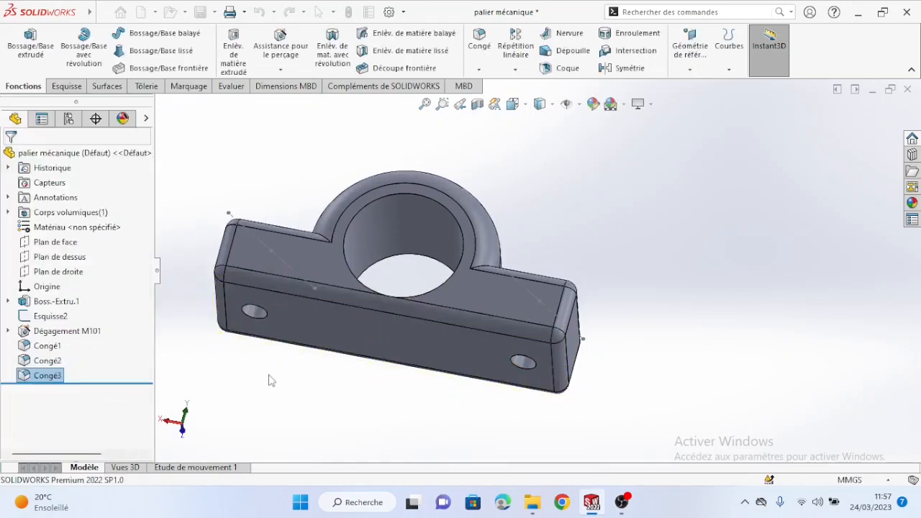
Return to Assemblage1 and rebuild it with the modified bearing housing part
{"action": "mouse_move", "coordinate": [591, 501]}
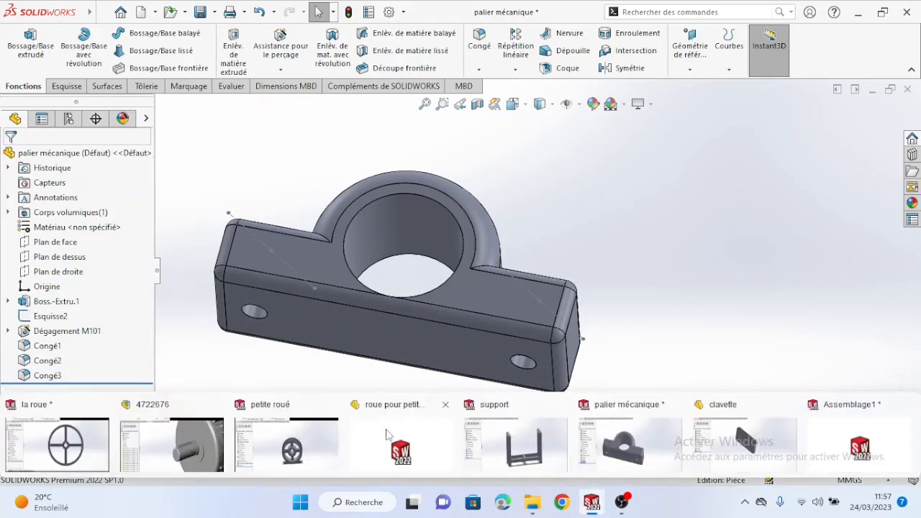
{"action": "left_click", "coordinate": [849, 440]}
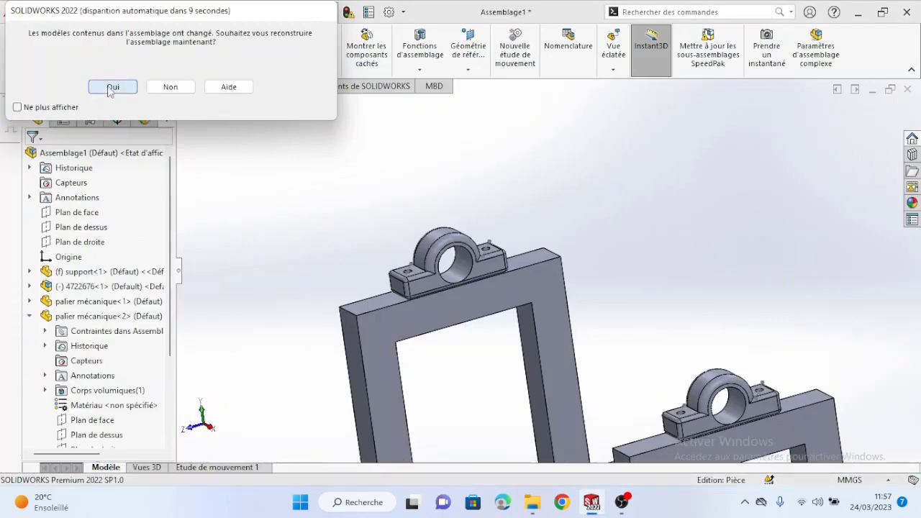
{"action": "left_click", "coordinate": [111, 88]}
{"action": "scroll", "coordinate": [461, 303], "scroll_direction": "down", "scroll_amount": 3}
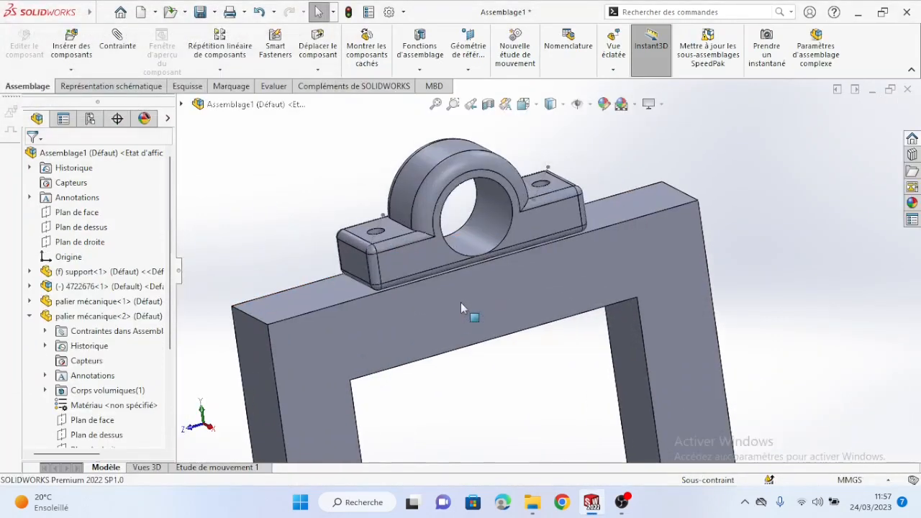
{"action": "middle_click_drag", "start_coordinate": [401, 267], "coordinate": [339, 222]}
{"action": "scroll", "coordinate": [465, 324], "scroll_direction": "up", "scroll_amount": 5}
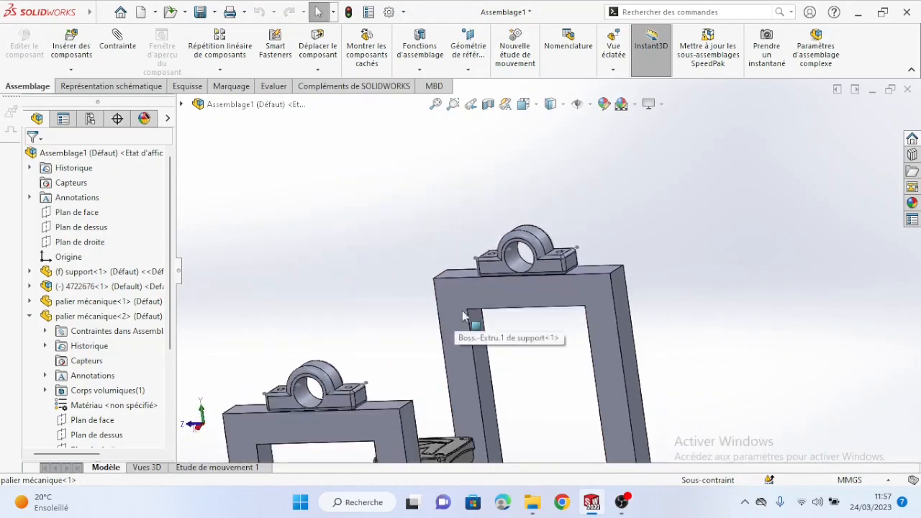
{"action": "middle_click_drag", "start_coordinate": [464, 315], "coordinate": [524, 401]}
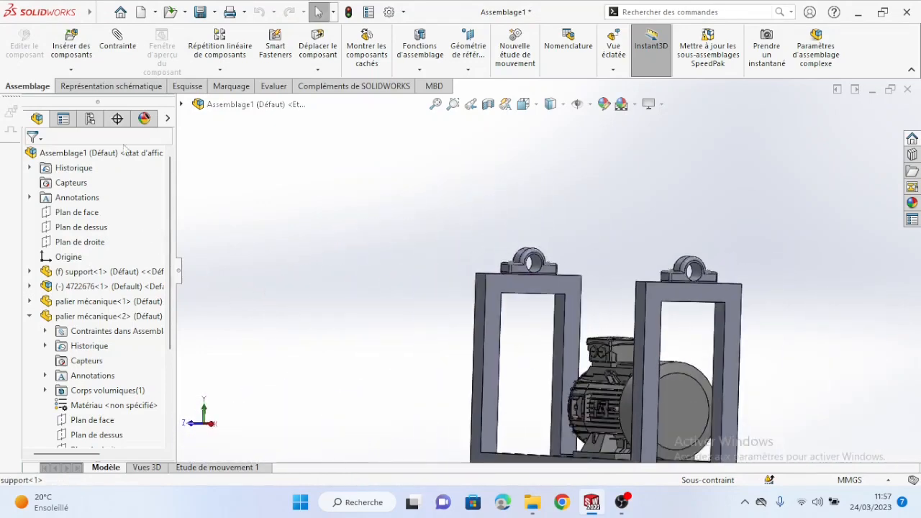
Insert the part file axe de rouleaux as a new component, placed freely above the support frame
{"action": "left_click", "coordinate": [74, 70]}
{"action": "left_click", "coordinate": [73, 70]}
{"action": "left_click", "coordinate": [73, 71]}
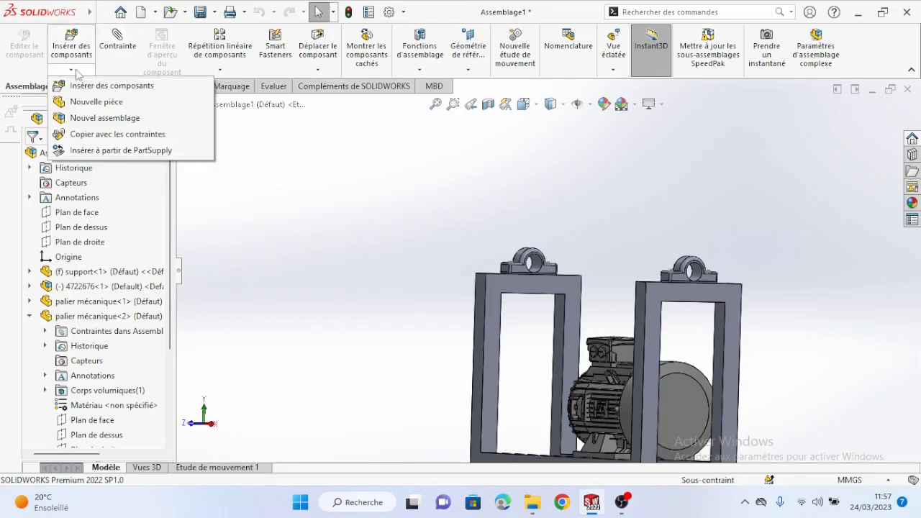
{"action": "left_click", "coordinate": [78, 87]}
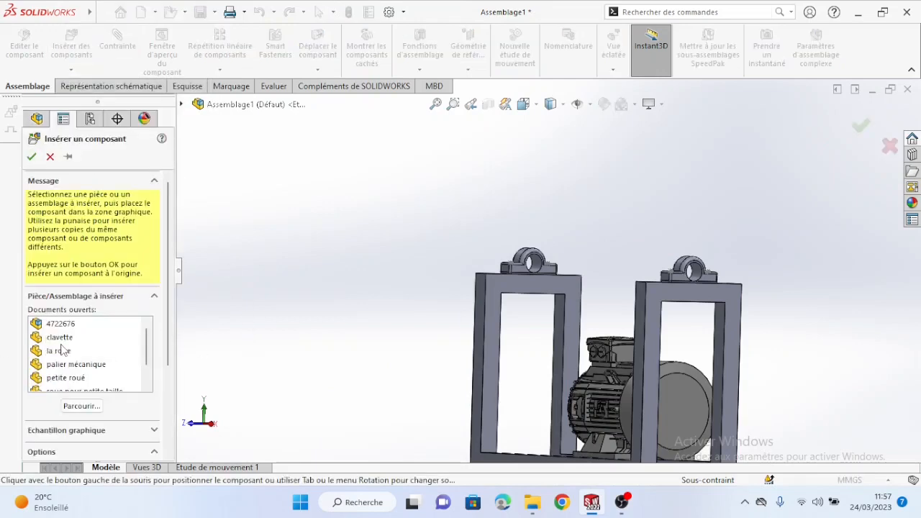
{"action": "scroll", "coordinate": [70, 372], "scroll_direction": "down", "scroll_amount": 2}
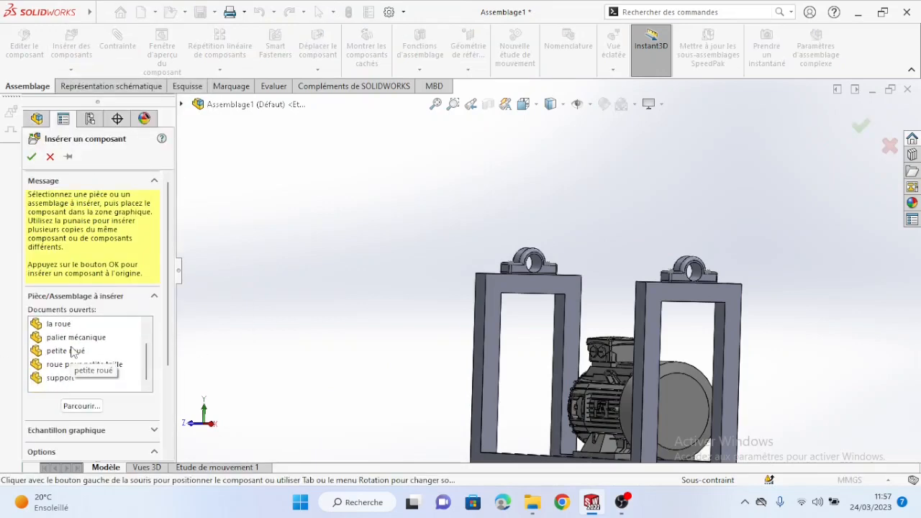
{"action": "scroll", "coordinate": [72, 353], "scroll_direction": "up", "scroll_amount": 2}
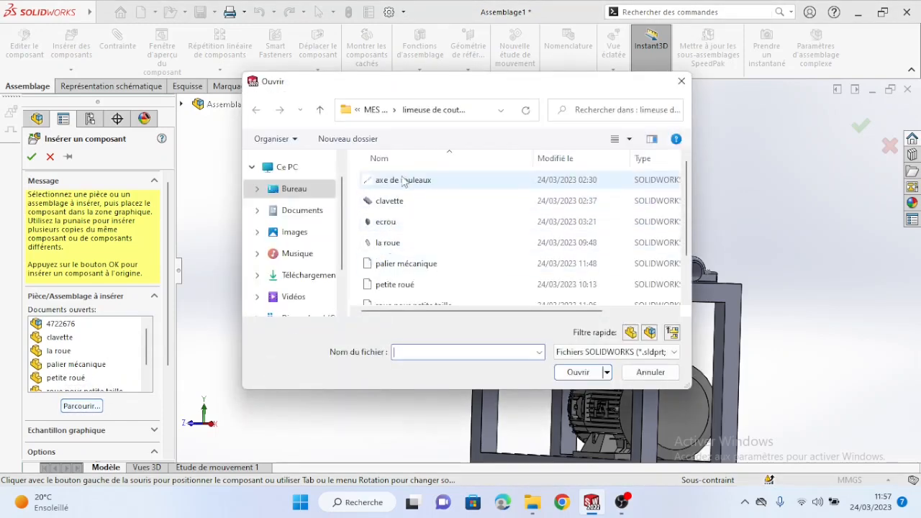
{"action": "left_click", "coordinate": [403, 185]}
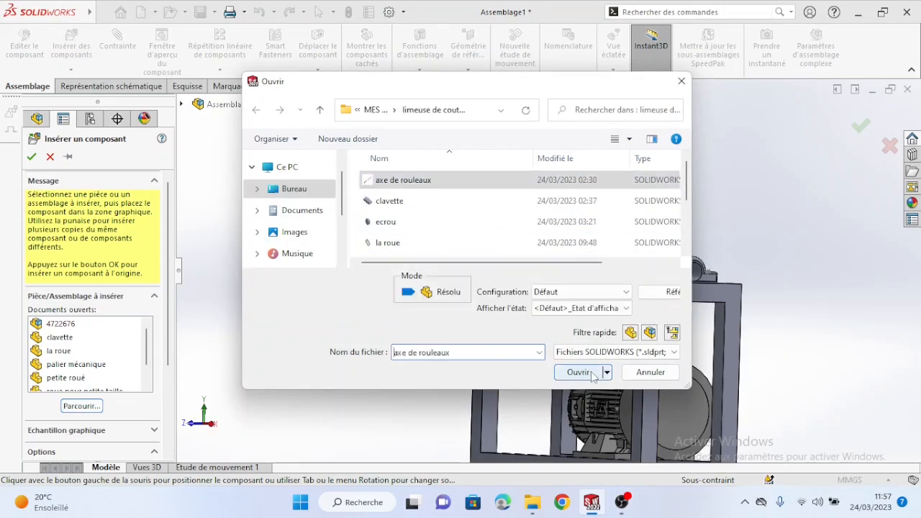
{"action": "left_click", "coordinate": [580, 372]}
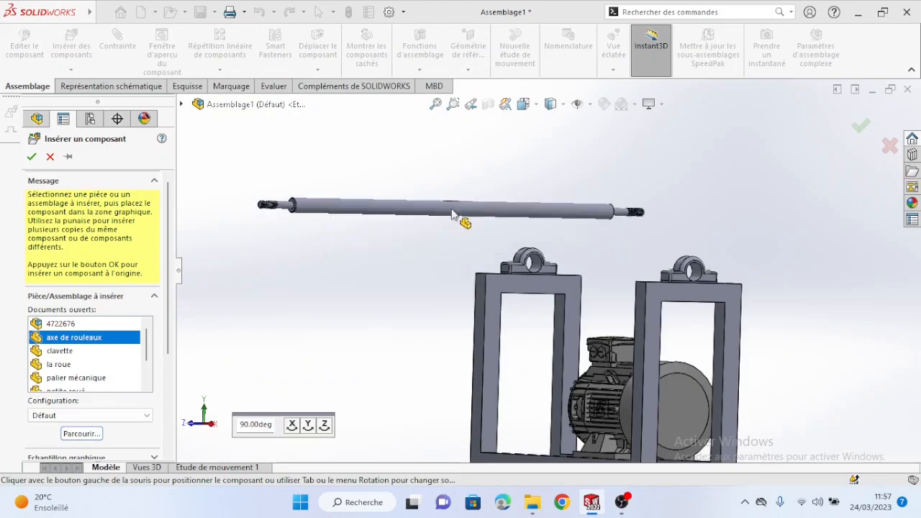
{"action": "left_click", "coordinate": [452, 215]}
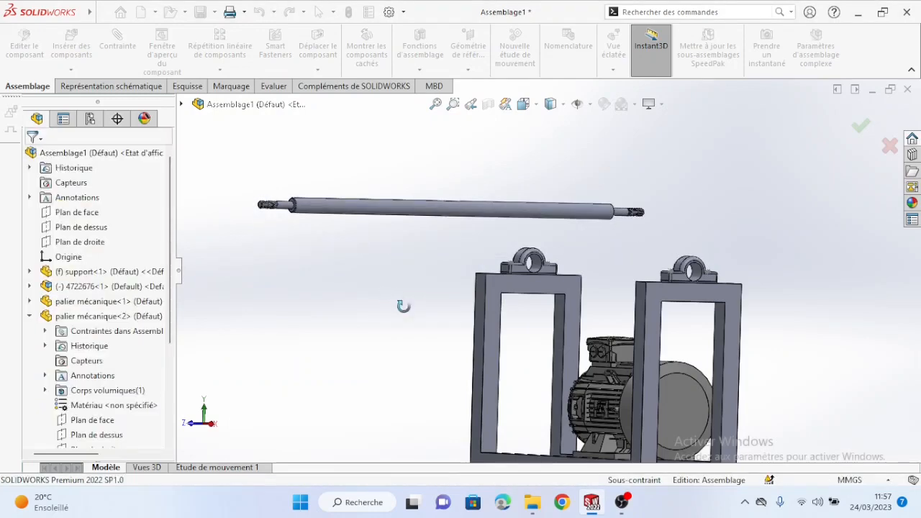
Rotate axe de rouleaux about the vertical axis so it runs roughly parallel to the two bearing bores
{"action": "middle_click_drag", "start_coordinate": [403, 307], "coordinate": [400, 351]}
{"action": "scroll", "coordinate": [428, 210], "scroll_direction": "down", "scroll_amount": 4}
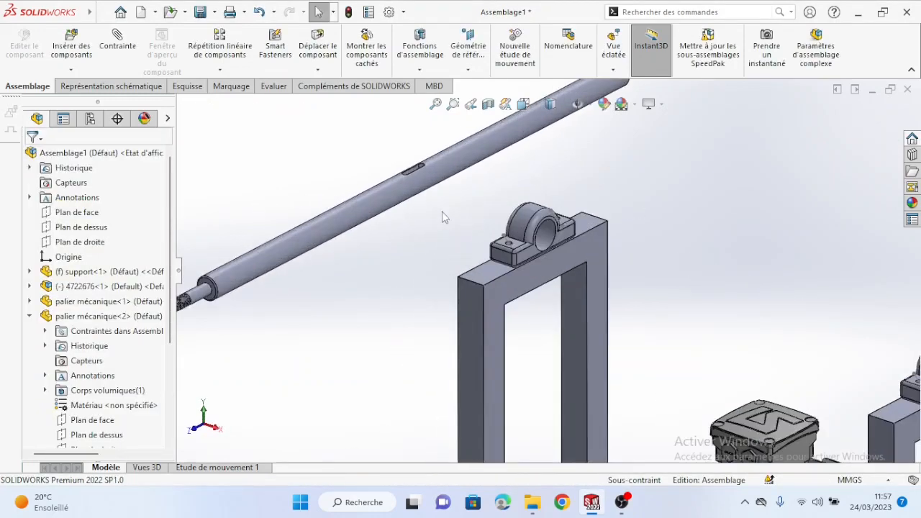
{"action": "scroll", "coordinate": [446, 219], "scroll_direction": "up", "scroll_amount": 2}
{"action": "scroll", "coordinate": [394, 308], "scroll_direction": "up", "scroll_amount": 3}
{"action": "scroll", "coordinate": [49, 347], "scroll_direction": "down", "scroll_amount": 1}
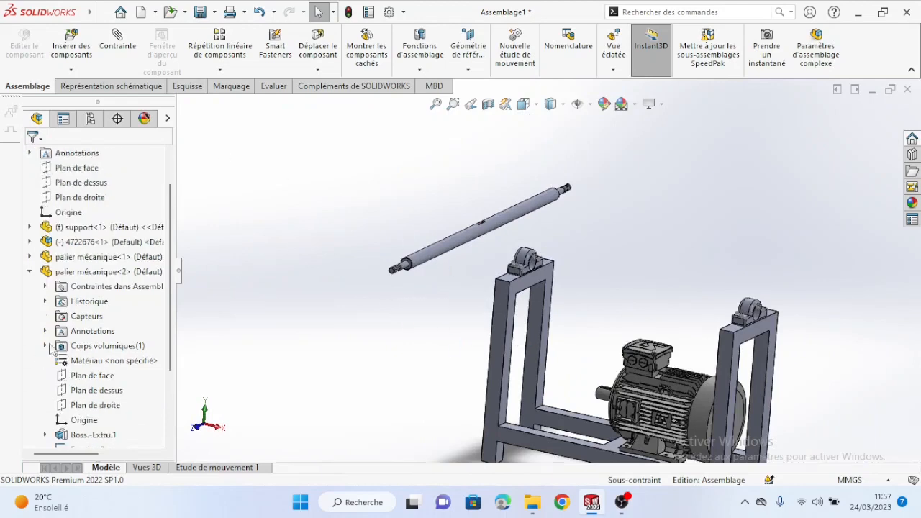
{"action": "left_click", "coordinate": [30, 272]}
{"action": "left_click", "coordinate": [78, 332]}
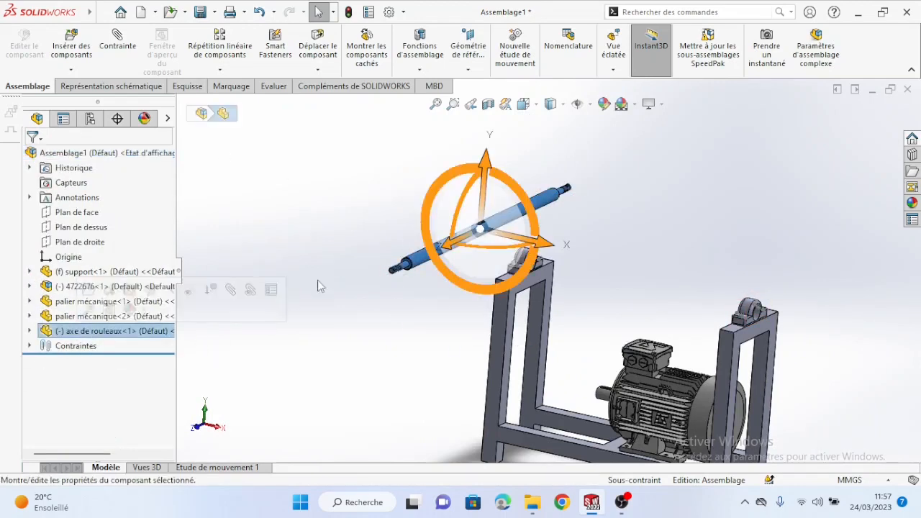
{"action": "left_click_drag", "start_coordinate": [478, 257], "coordinate": [82, 201]}
{"action": "left_click", "coordinate": [323, 308]}
{"action": "middle_click_drag", "start_coordinate": [330, 312], "coordinate": [223, 271]}
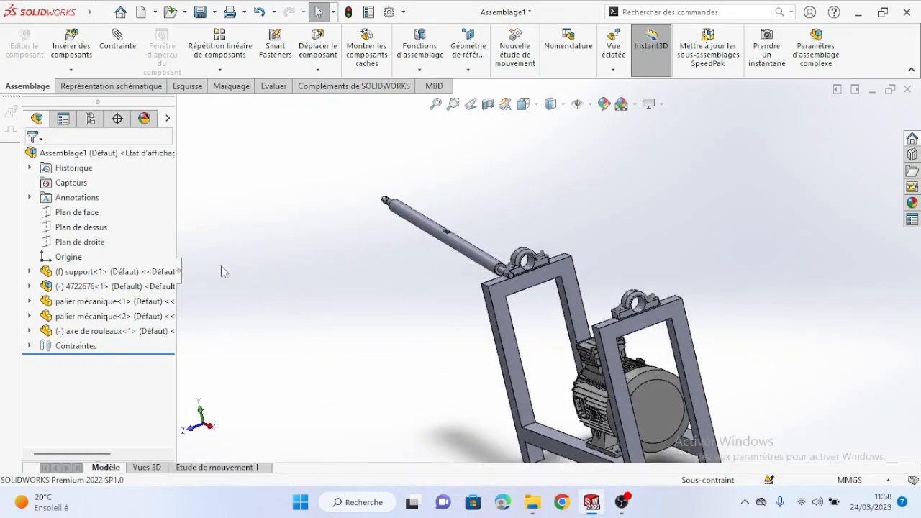
Begin a mate with the bore axis of palier mécanique<1> as its first reference
{"action": "left_click", "coordinate": [105, 66]}
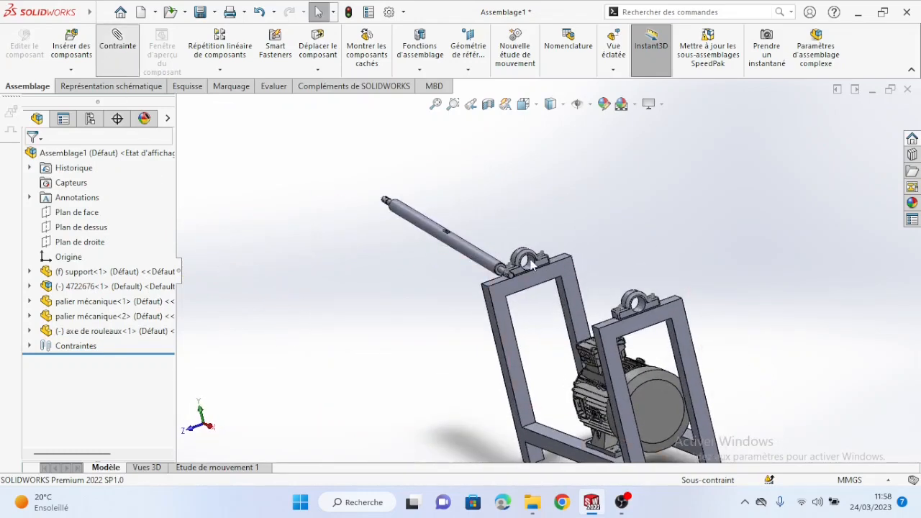
{"action": "scroll", "coordinate": [531, 264], "scroll_direction": "down", "scroll_amount": 5}
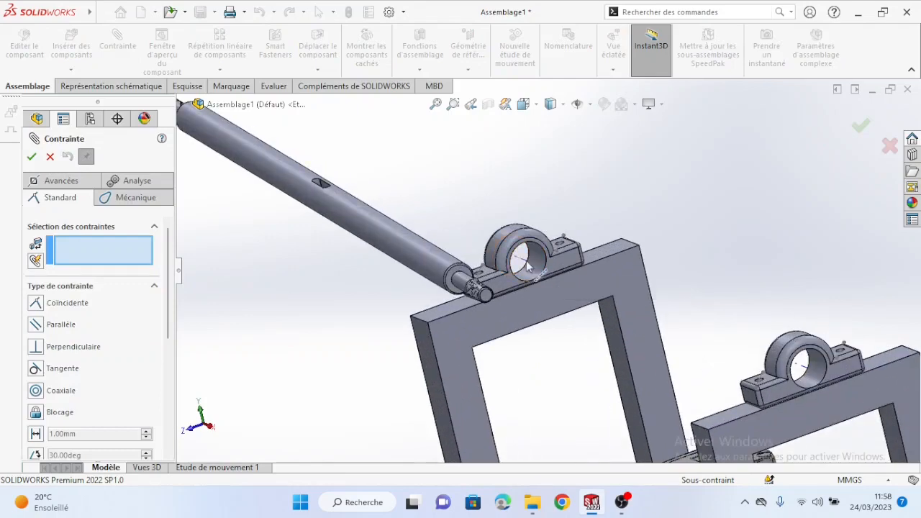
{"action": "left_click", "coordinate": [526, 268]}
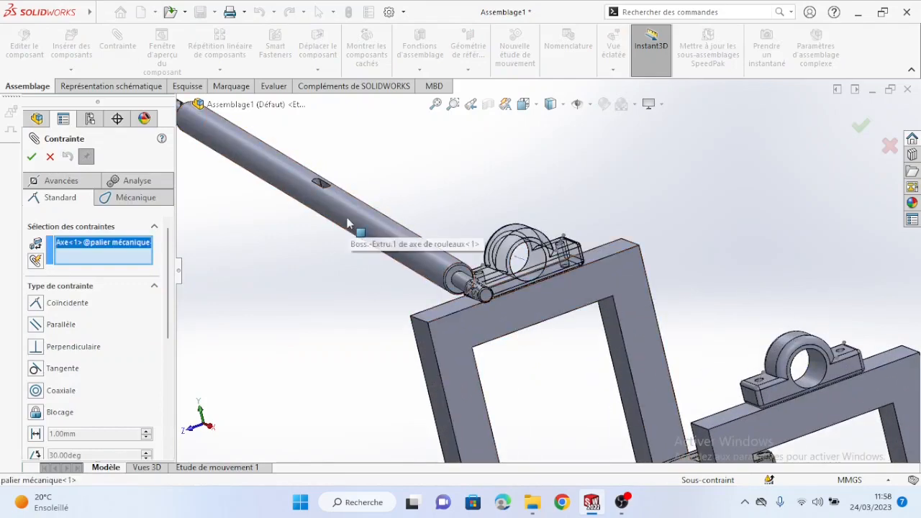
{"action": "scroll", "coordinate": [353, 220], "scroll_direction": "down", "scroll_amount": 6}
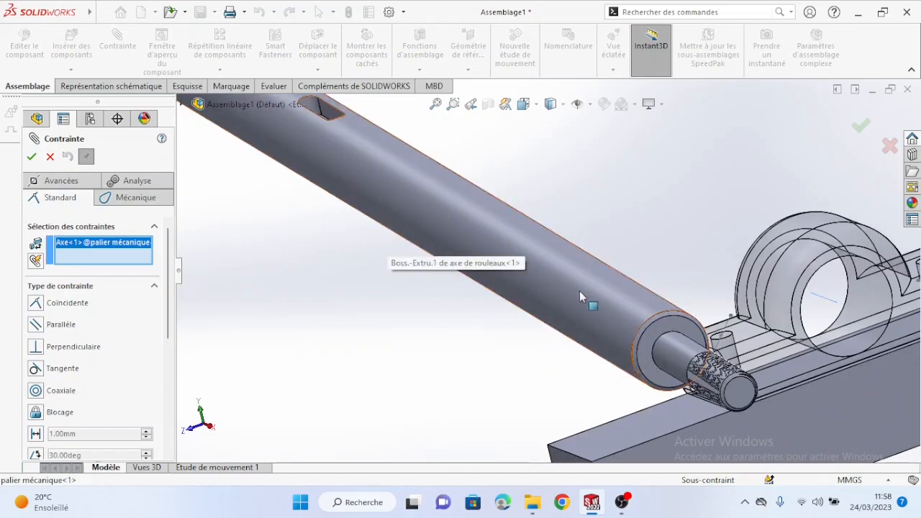
{"action": "scroll", "coordinate": [610, 303], "scroll_direction": "down", "scroll_amount": 2}
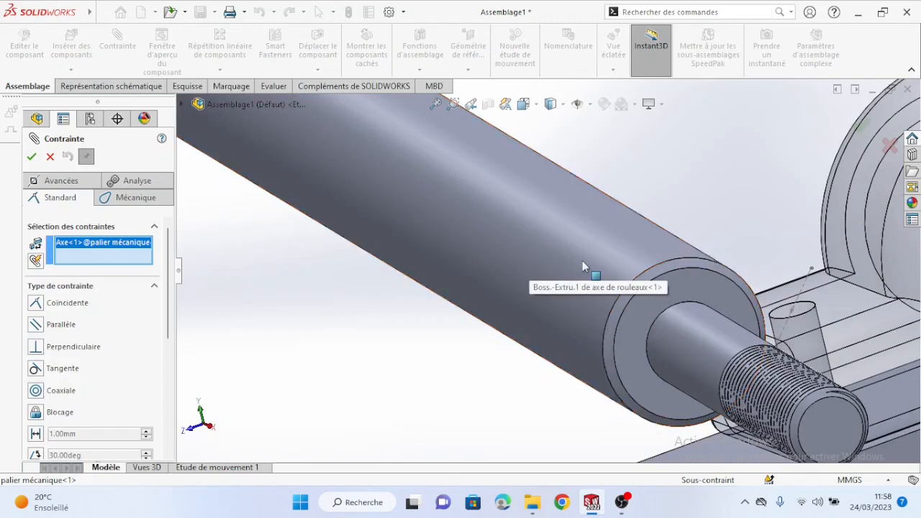
{"action": "scroll", "coordinate": [583, 260], "scroll_direction": "up", "scroll_amount": 8}
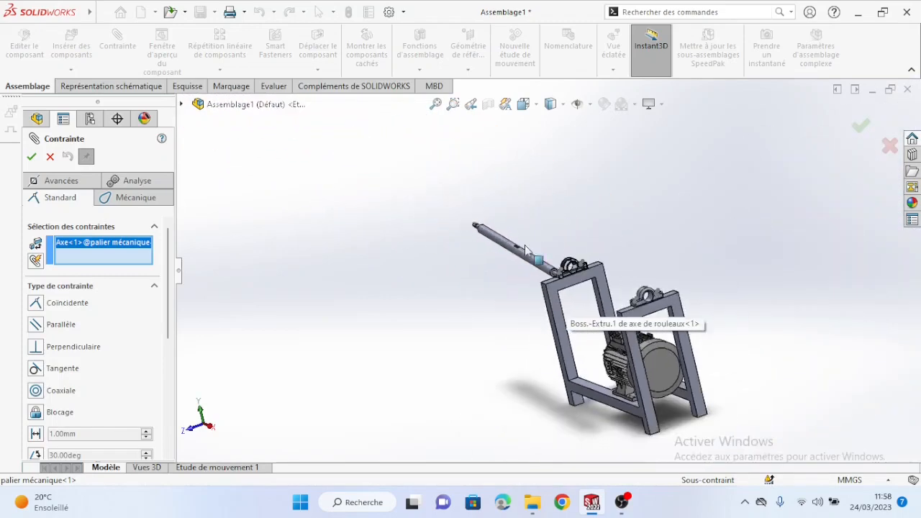
{"action": "scroll", "coordinate": [518, 260], "scroll_direction": "down", "scroll_amount": 5}
{"action": "scroll", "coordinate": [441, 275], "scroll_direction": "down", "scroll_amount": 3}
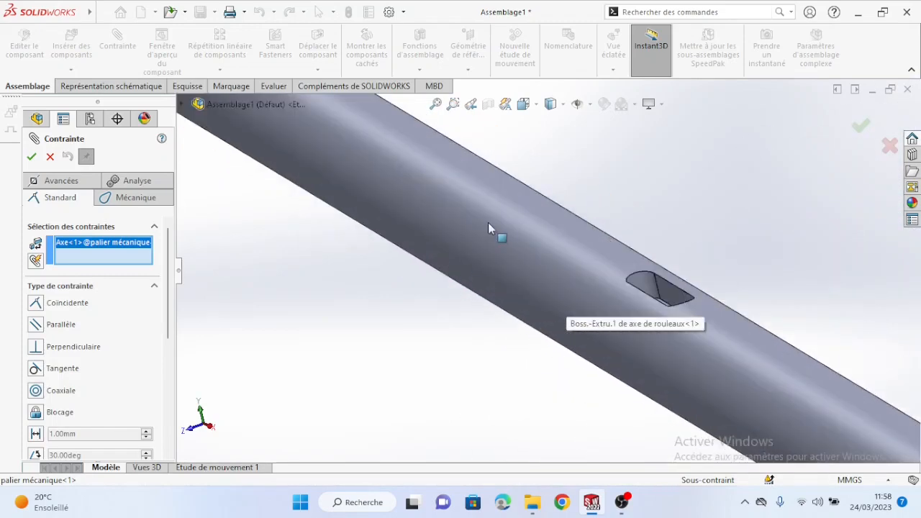
{"action": "left_click", "coordinate": [488, 223]}
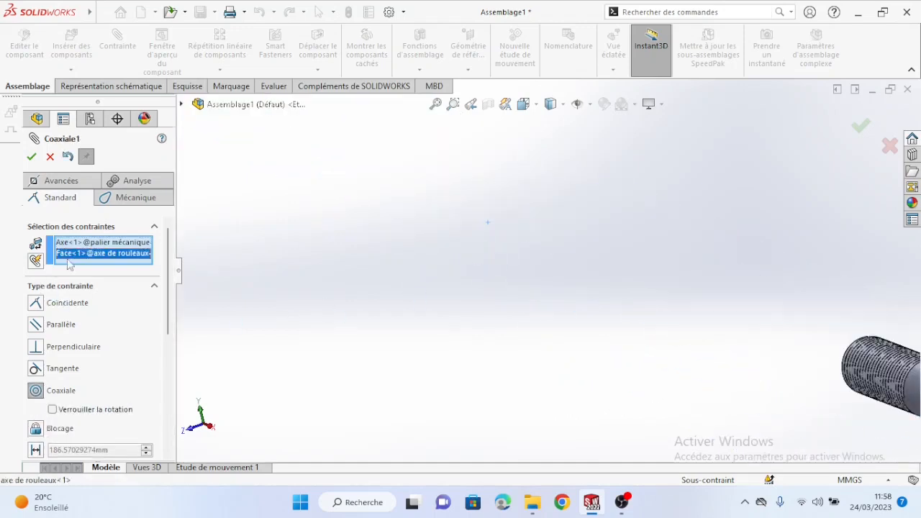
{"action": "right_click", "coordinate": [91, 253]}
{"action": "left_click", "coordinate": [126, 276]}
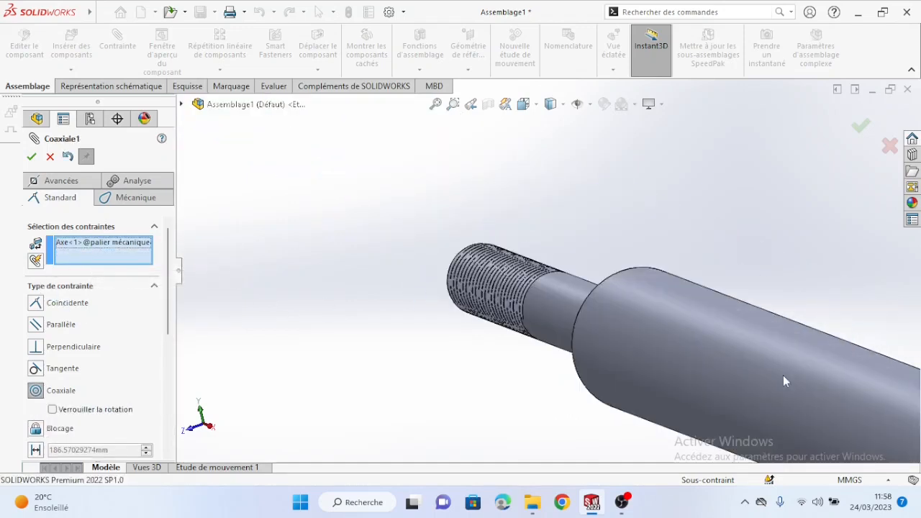
Mate the large cylindrical face of axe de rouleaux coaxial with the chosen bore axis of palier mécanique<1>
{"action": "scroll", "coordinate": [559, 320], "scroll_direction": "down", "scroll_amount": 1}
{"action": "middle_click_drag", "start_coordinate": [559, 320], "coordinate": [595, 335]}
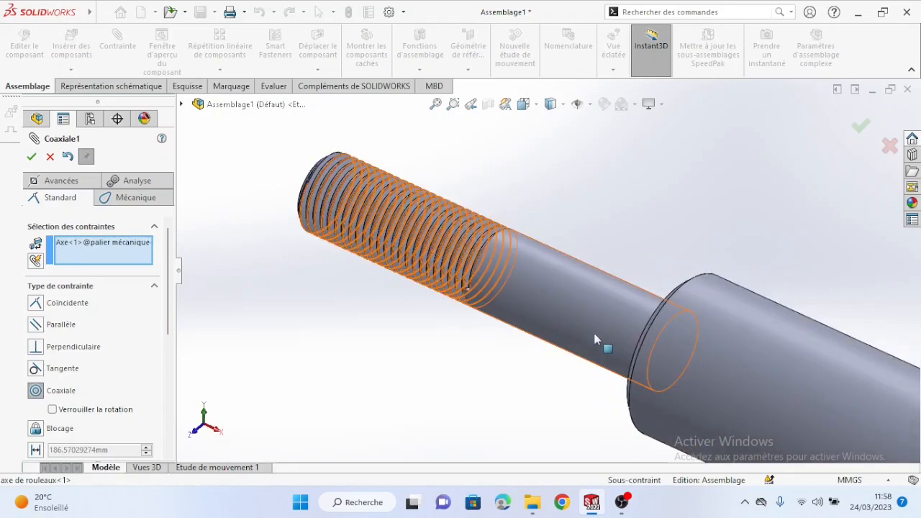
{"action": "left_click", "coordinate": [724, 391]}
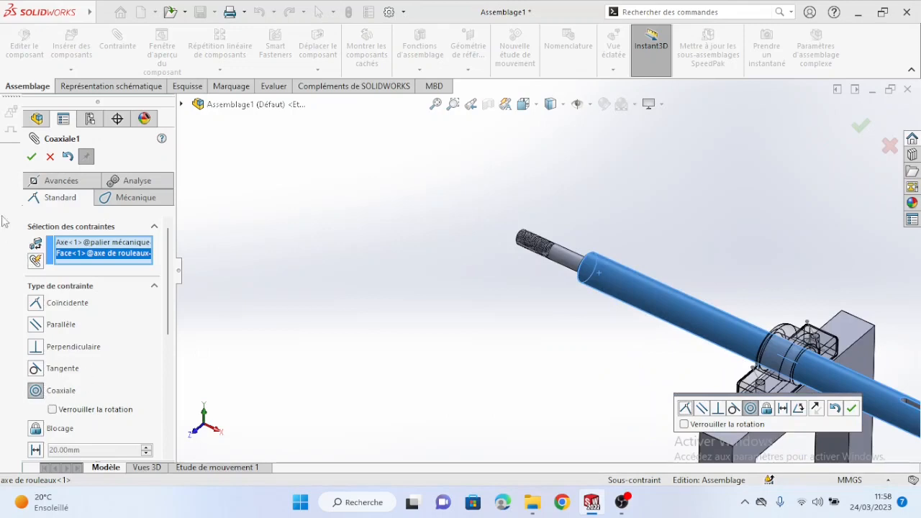
{"action": "left_click", "coordinate": [32, 157]}
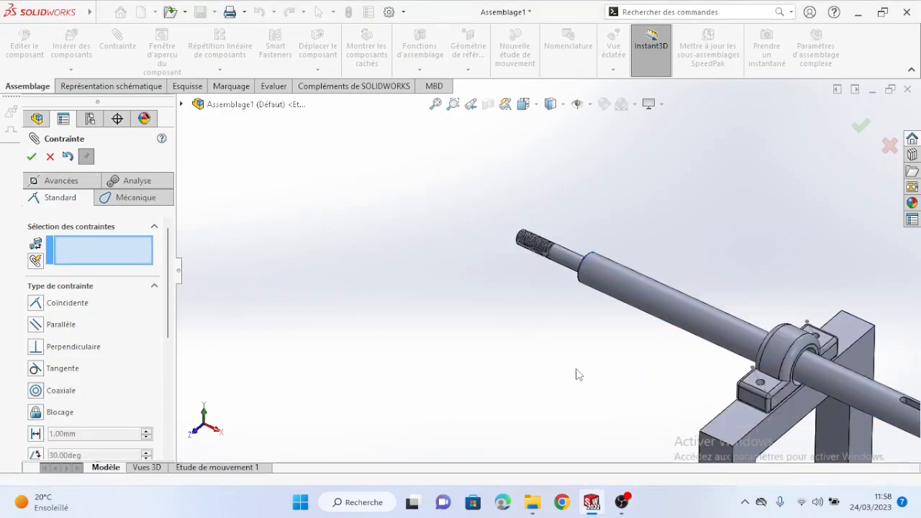
Mate Plan de droite of support<1> coincident with Plan de face of axe de rouleaux<1>
{"action": "scroll", "coordinate": [560, 350], "scroll_direction": "up", "scroll_amount": 3}
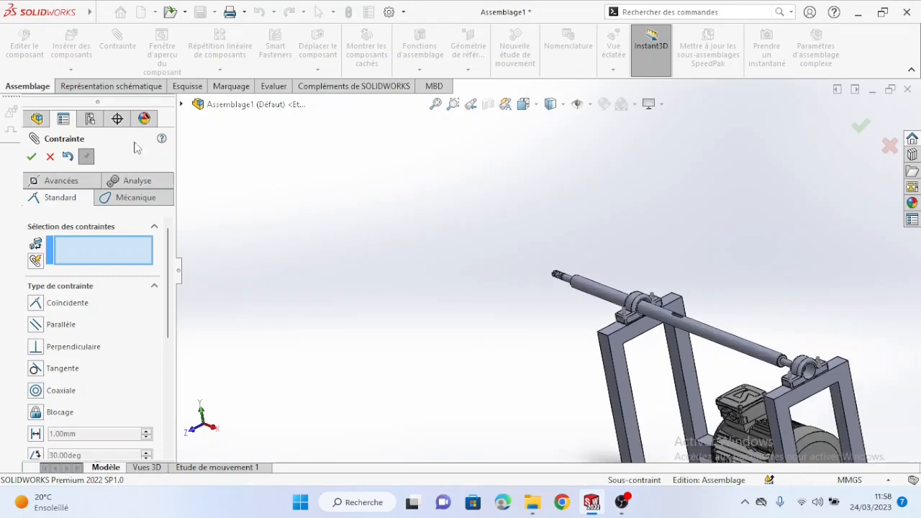
{"action": "left_click", "coordinate": [182, 104]}
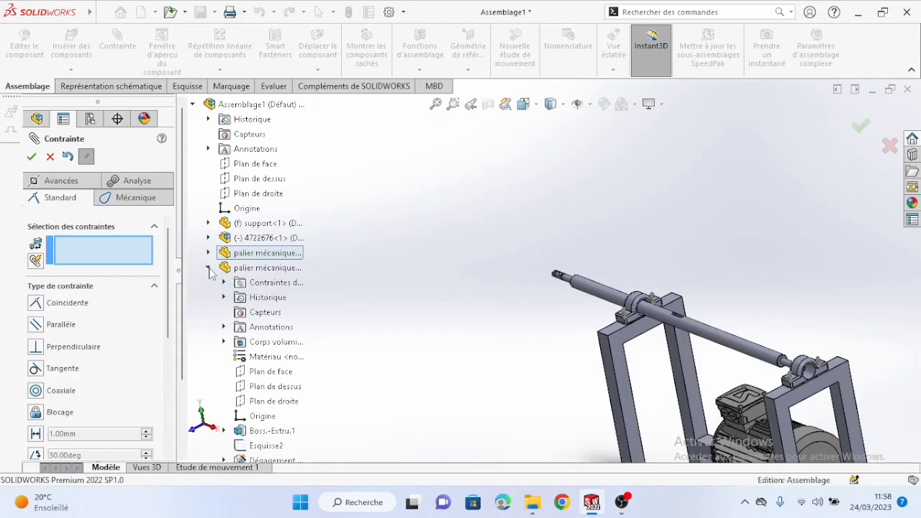
{"action": "left_click", "coordinate": [208, 267]}
{"action": "left_click", "coordinate": [199, 224]}
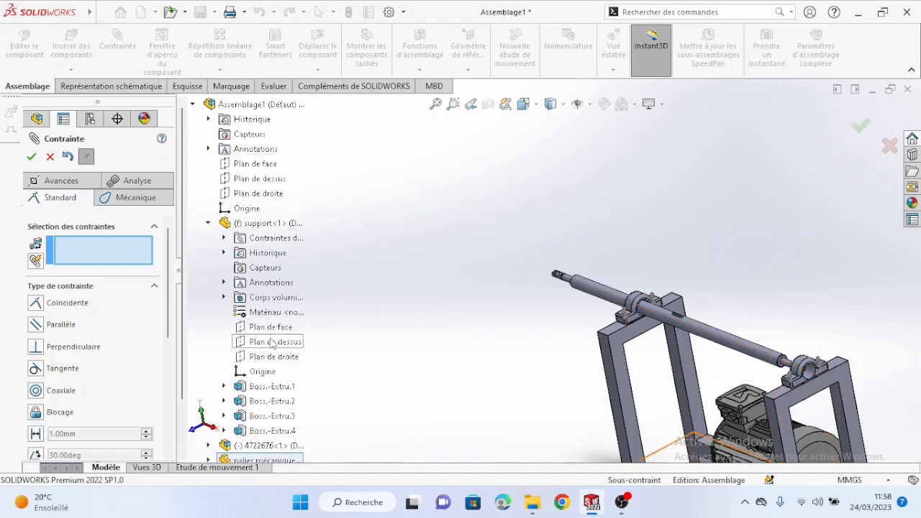
{"action": "left_click", "coordinate": [273, 357]}
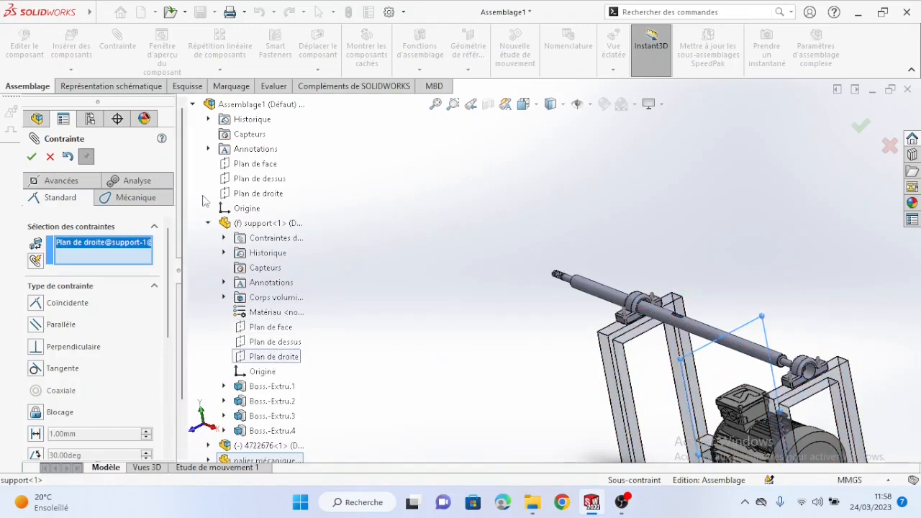
{"action": "left_click", "coordinate": [209, 224]}
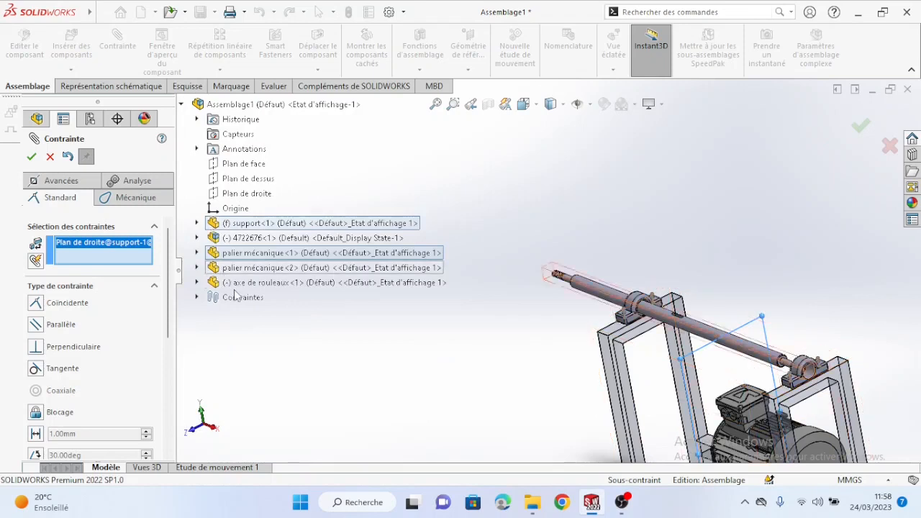
{"action": "left_click", "coordinate": [197, 283]}
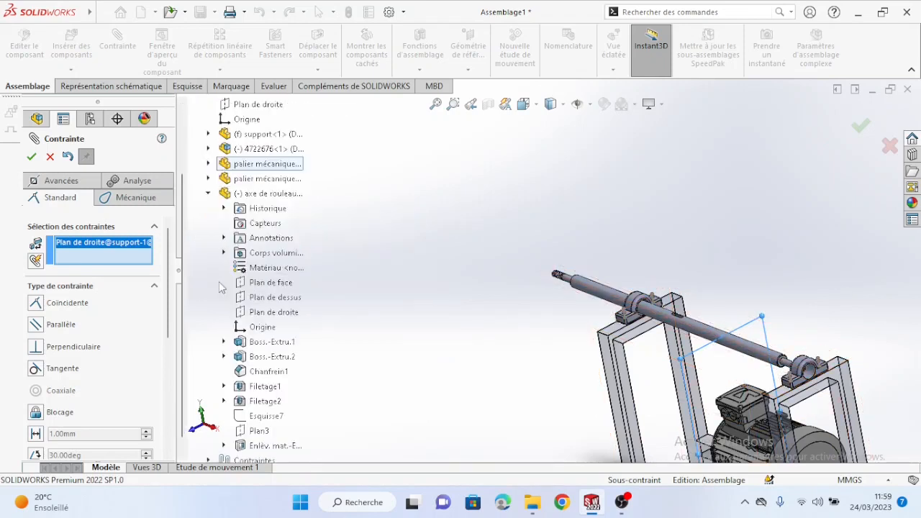
{"action": "left_click", "coordinate": [277, 285]}
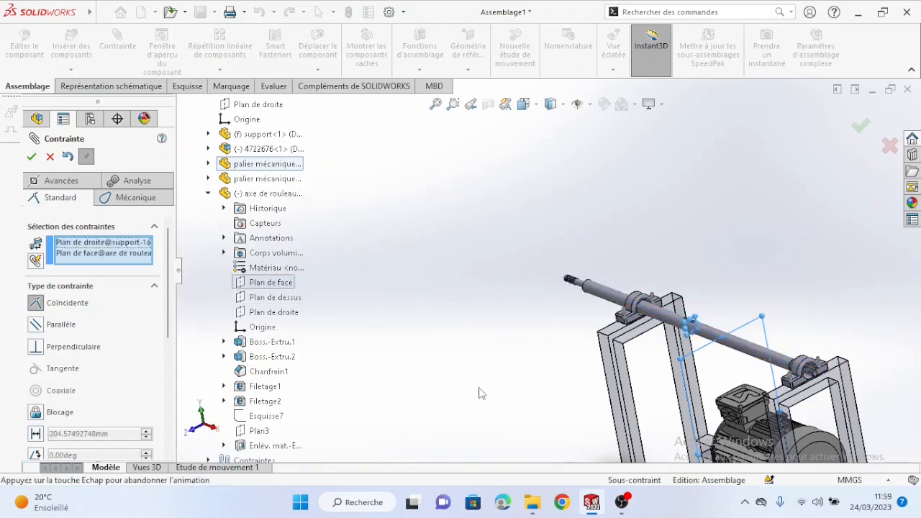
{"action": "left_click", "coordinate": [31, 157]}
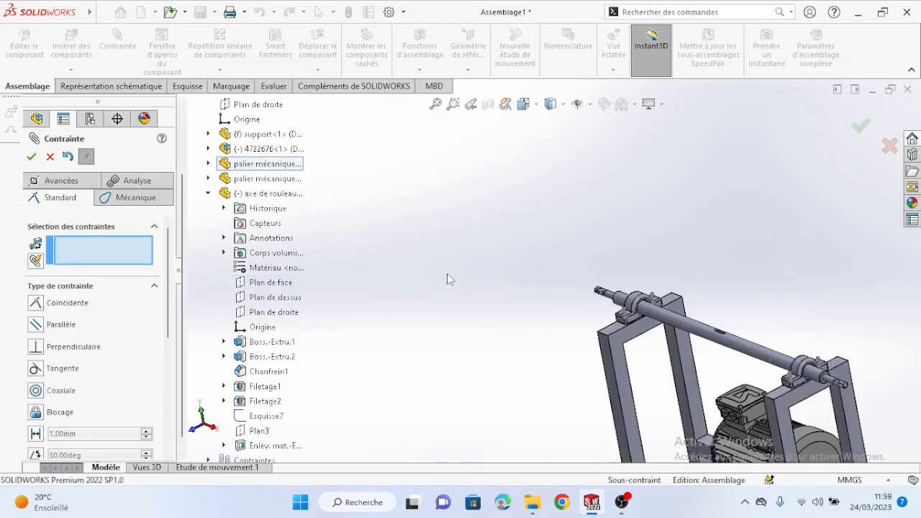
Finish mating and examine from several sides how axe de rouleaux sits in the two bearings on the frame
{"action": "scroll", "coordinate": [826, 312], "scroll_direction": "down", "scroll_amount": 3}
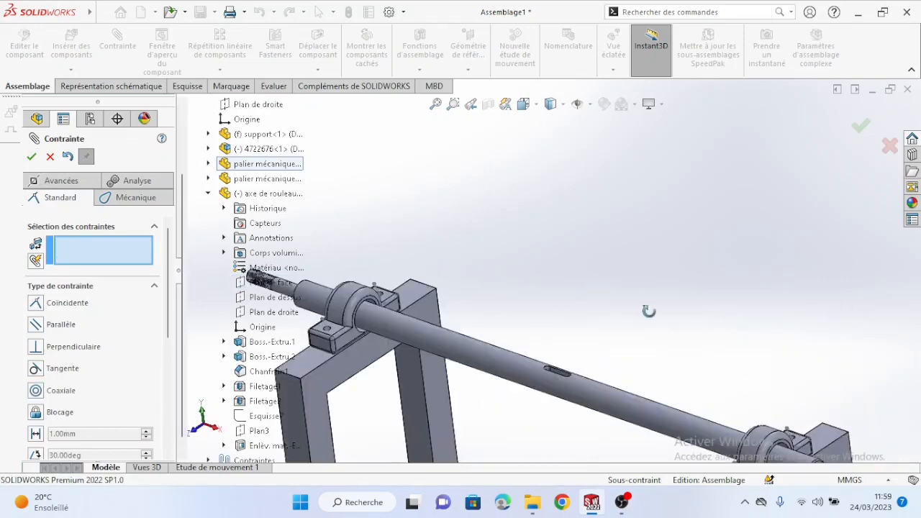
{"action": "middle_click_drag", "start_coordinate": [649, 311], "coordinate": [627, 286]}
{"action": "scroll", "coordinate": [485, 409], "scroll_direction": "down", "scroll_amount": 3}
{"action": "middle_click_drag", "start_coordinate": [485, 409], "coordinate": [474, 434]}
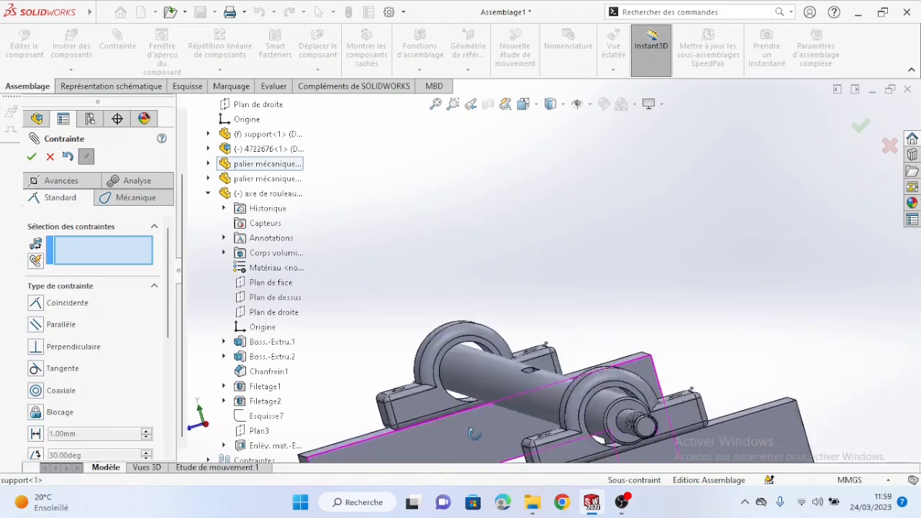
{"action": "scroll", "coordinate": [484, 434], "scroll_direction": "up", "scroll_amount": 5}
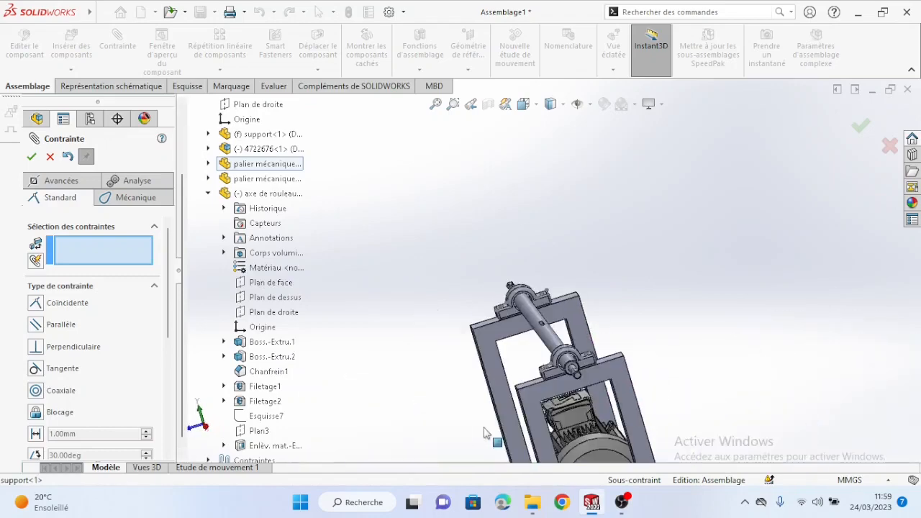
{"action": "left_click", "coordinate": [31, 157]}
{"action": "middle_click_drag", "start_coordinate": [510, 305], "coordinate": [594, 290]}
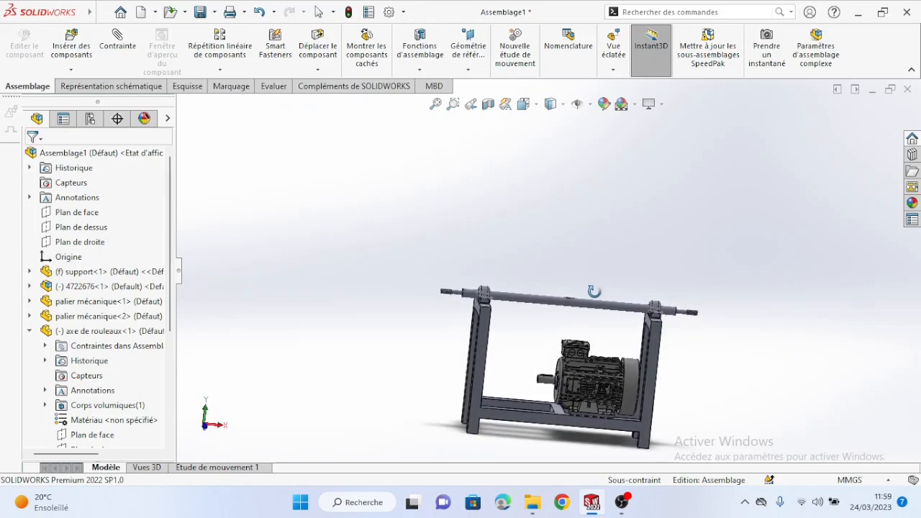
{"action": "scroll", "coordinate": [596, 352], "scroll_direction": "down", "scroll_amount": 3}
{"action": "middle_click_drag", "start_coordinate": [594, 353], "coordinate": [540, 360]}
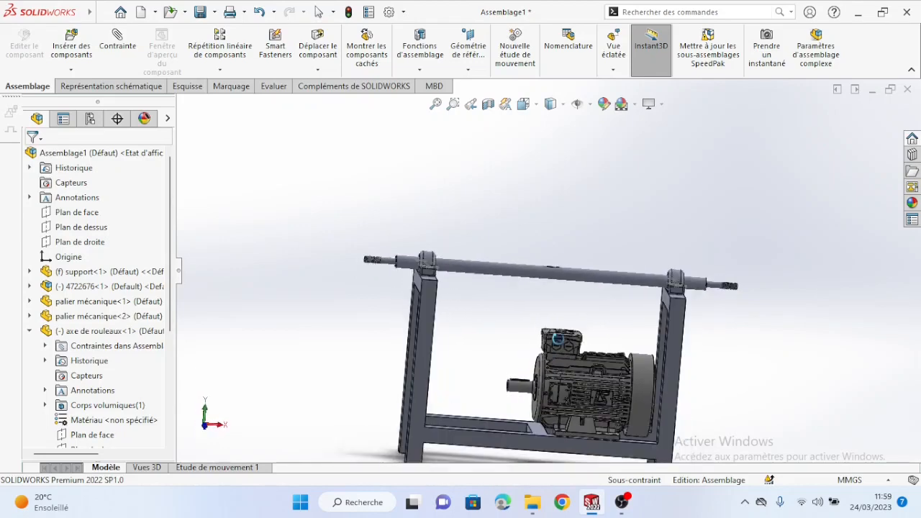
{"action": "middle_click_drag", "start_coordinate": [558, 290], "coordinate": [583, 355]}
{"action": "scroll", "coordinate": [583, 355], "scroll_direction": "up", "scroll_amount": 4}
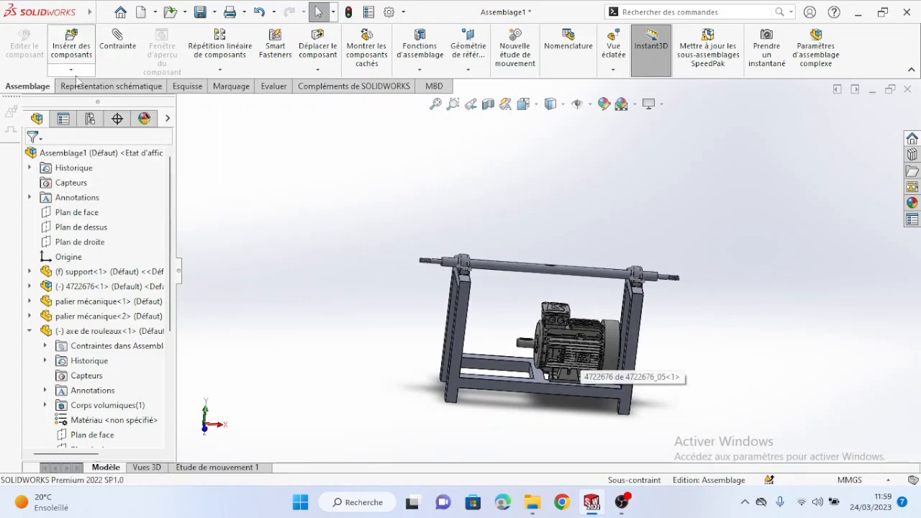
Insert the open part petite roué as a new component, placed freely in empty space beside the support frame
{"action": "left_click", "coordinate": [72, 70]}
{"action": "left_click", "coordinate": [90, 82]}
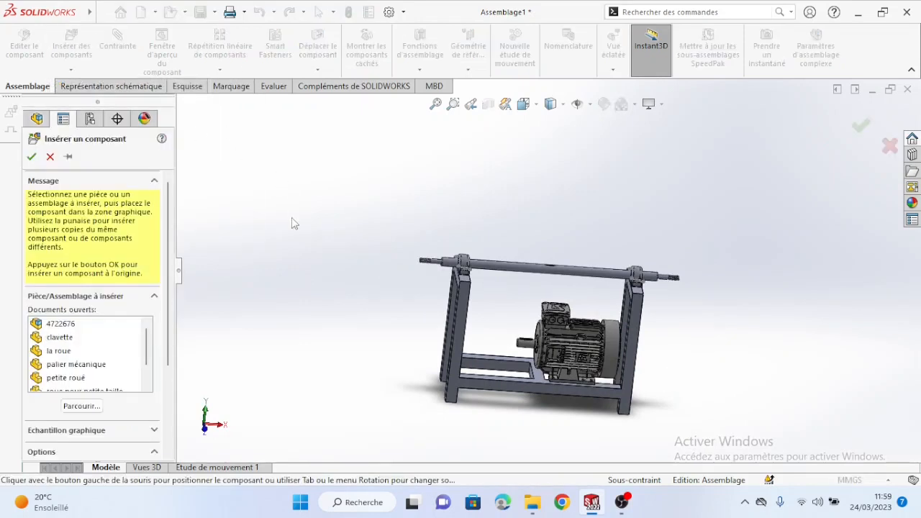
{"action": "scroll", "coordinate": [85, 384], "scroll_direction": "down", "scroll_amount": 2}
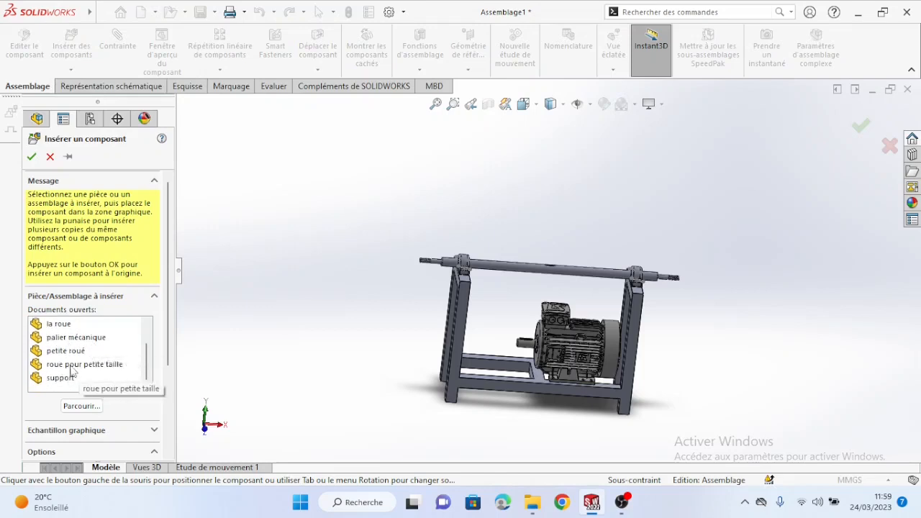
{"action": "left_click", "coordinate": [66, 351]}
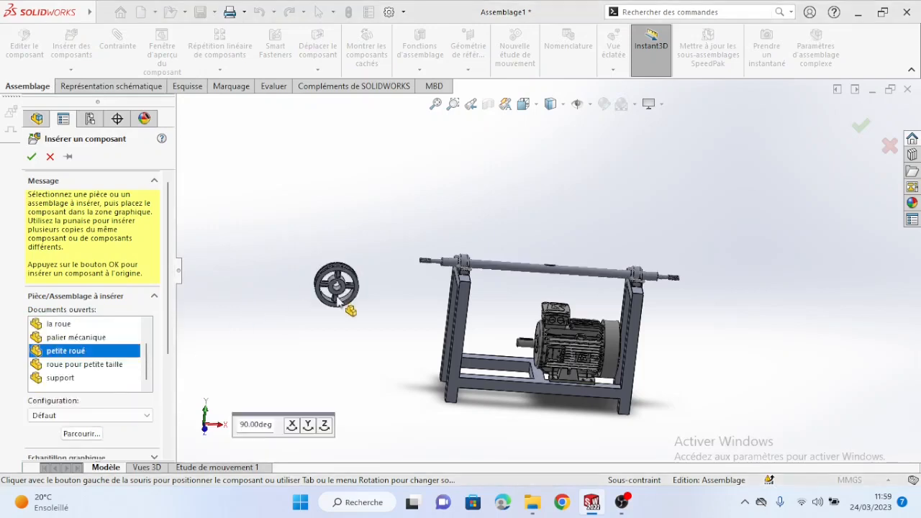
{"action": "left_click", "coordinate": [353, 335]}
{"action": "scroll", "coordinate": [346, 302], "scroll_direction": "down", "scroll_amount": 3}
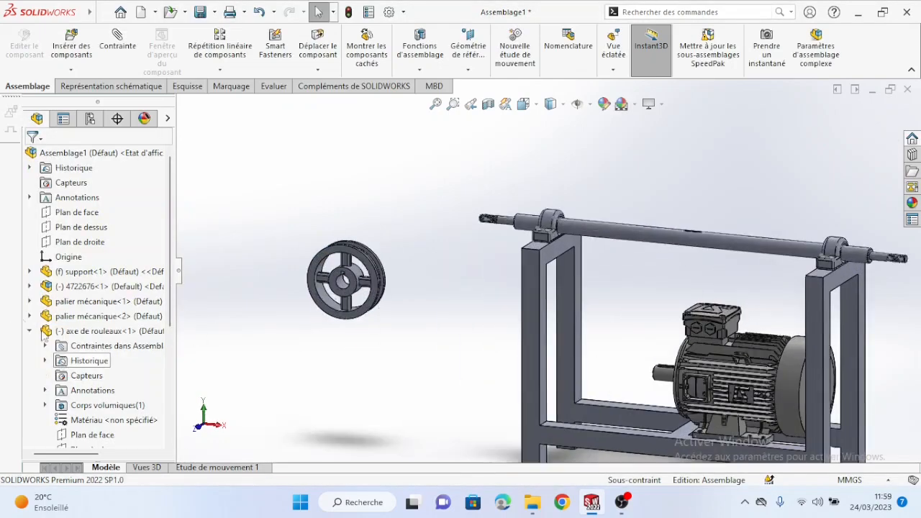
{"action": "left_click", "coordinate": [28, 331]}
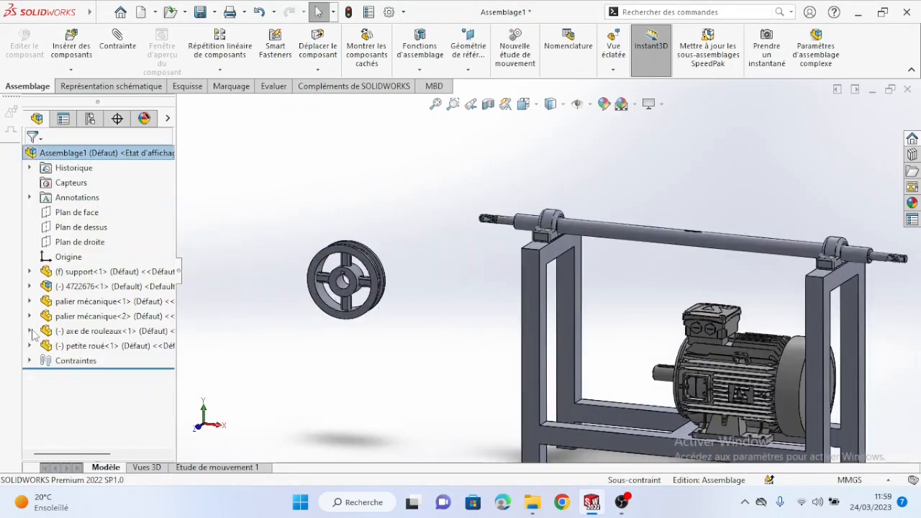
Rotate petite roué about the vertical axis so its bore faces the motor shaft, and move it inside the frame near the shaft end
{"action": "left_click", "coordinate": [82, 349]}
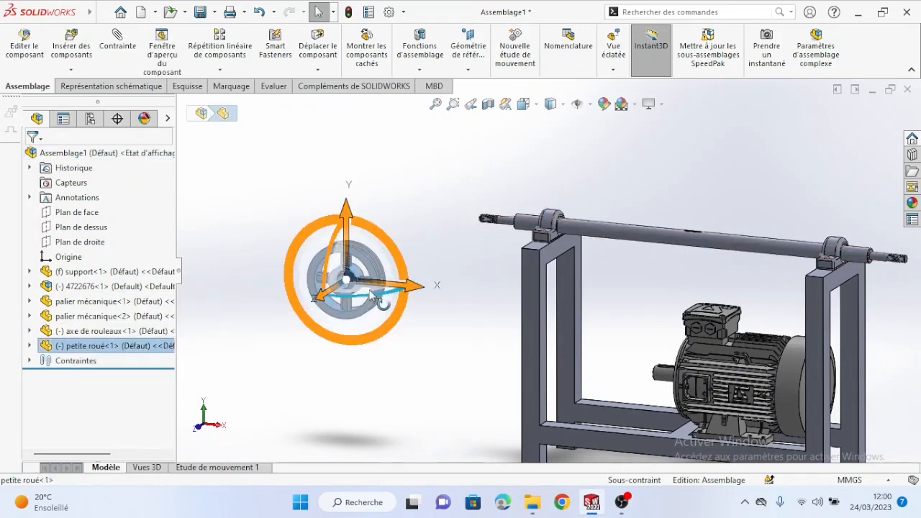
{"action": "left_click_drag", "start_coordinate": [365, 300], "coordinate": [268, 305]}
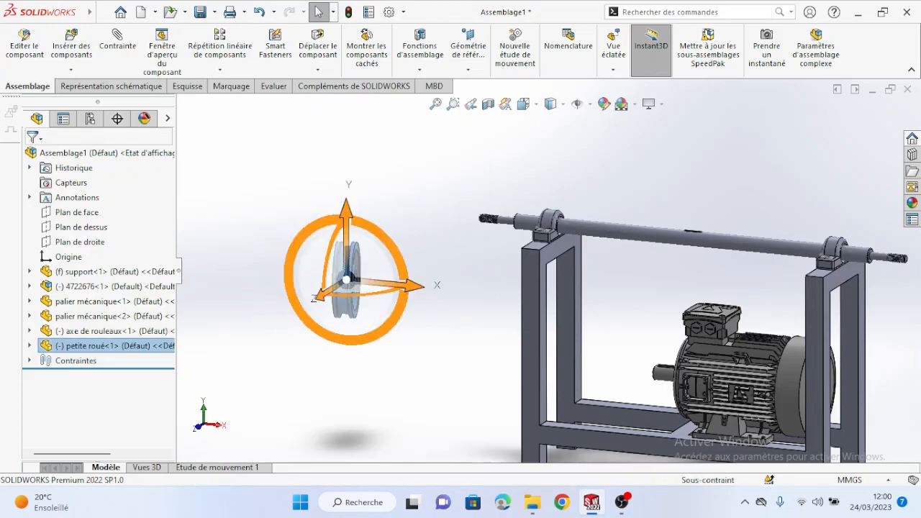
{"action": "left_click_drag", "start_coordinate": [389, 288], "coordinate": [657, 381]}
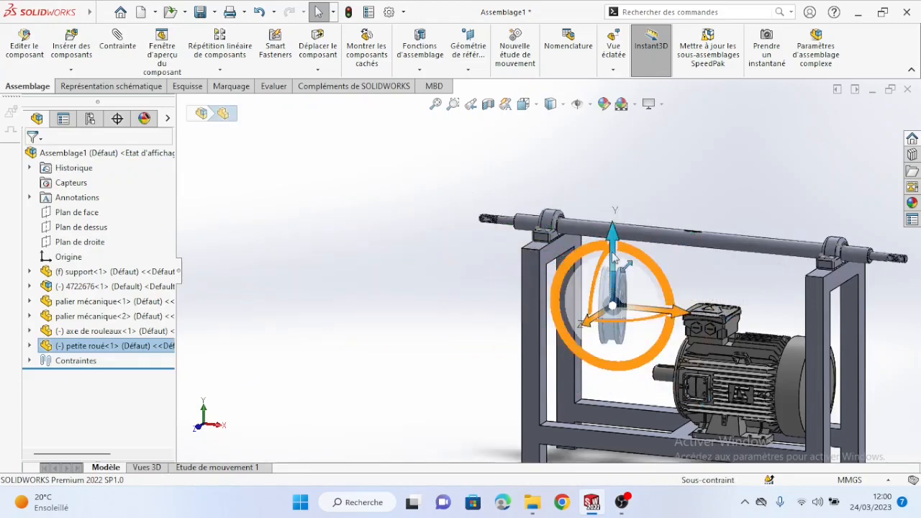
{"action": "left_click_drag", "start_coordinate": [615, 262], "coordinate": [619, 301]}
{"action": "left_click", "coordinate": [434, 341]}
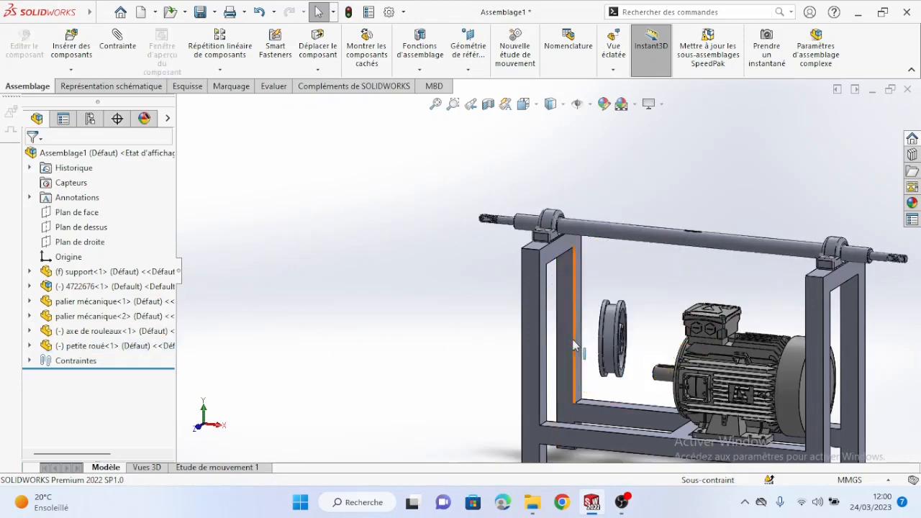
{"action": "scroll", "coordinate": [576, 347], "scroll_direction": "down", "scroll_amount": 1}
{"action": "middle_click_drag", "start_coordinate": [574, 348], "coordinate": [559, 362]}
{"action": "scroll", "coordinate": [655, 364], "scroll_direction": "down", "scroll_amount": 4}
{"action": "middle_click_drag", "start_coordinate": [643, 355], "coordinate": [638, 352]}
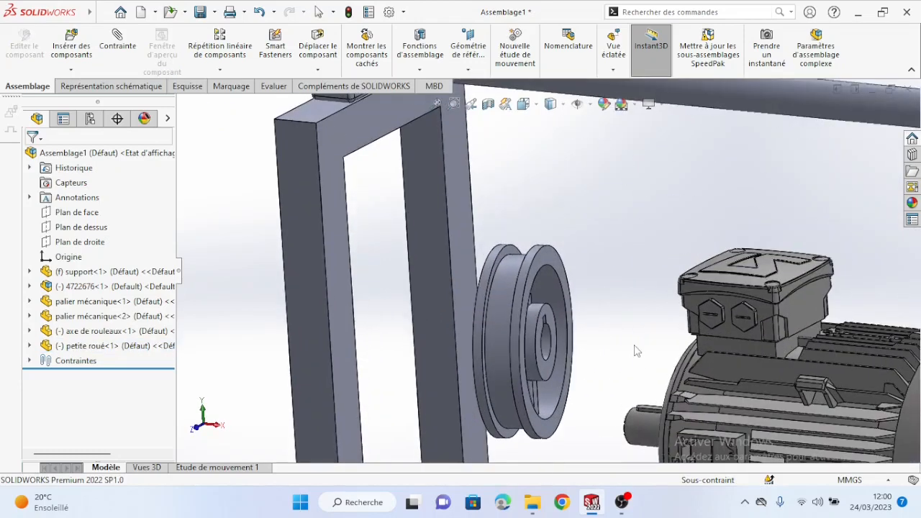
{"action": "left_click", "coordinate": [70, 69]}
{"action": "left_click", "coordinate": [51, 82]}
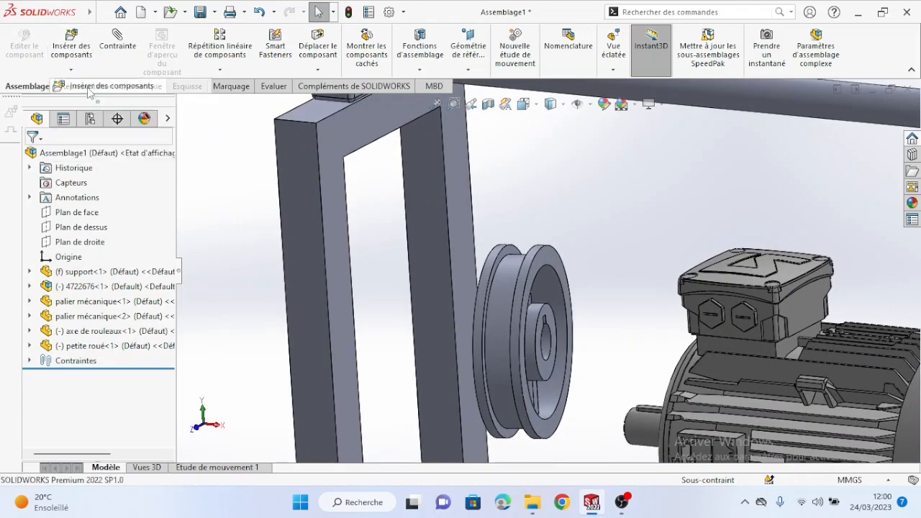
{"action": "left_click", "coordinate": [50, 157]}
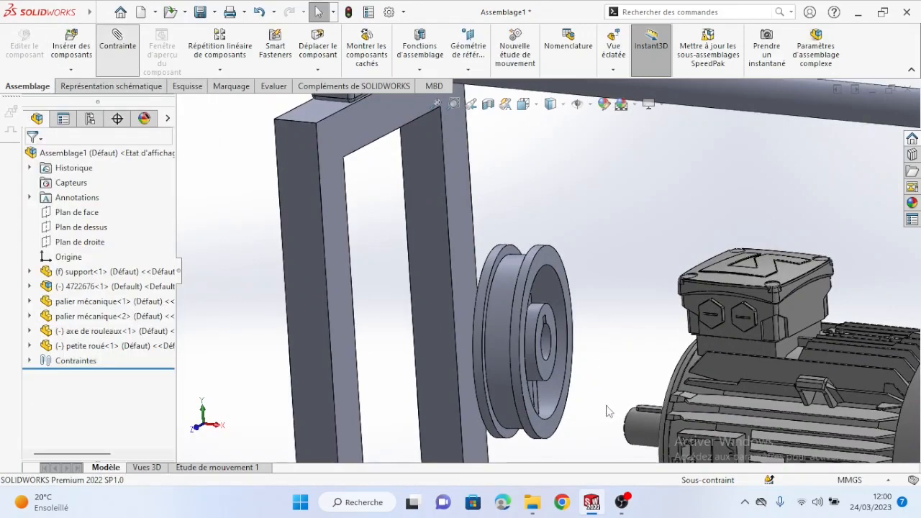
Mate the bore axis of petite roué with the axis of the motor shaft of 4722676 so both are aligned
{"action": "left_click", "coordinate": [118, 46]}
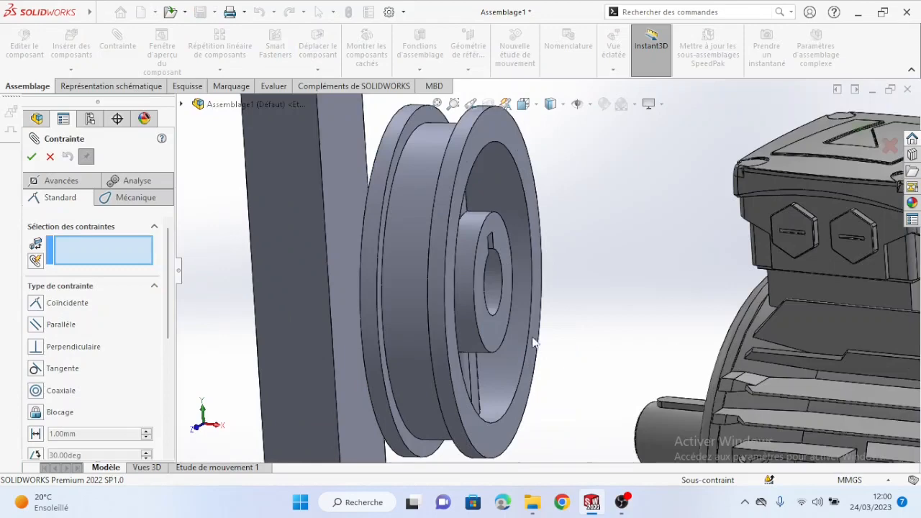
{"action": "scroll", "coordinate": [409, 286], "scroll_direction": "down", "scroll_amount": 3}
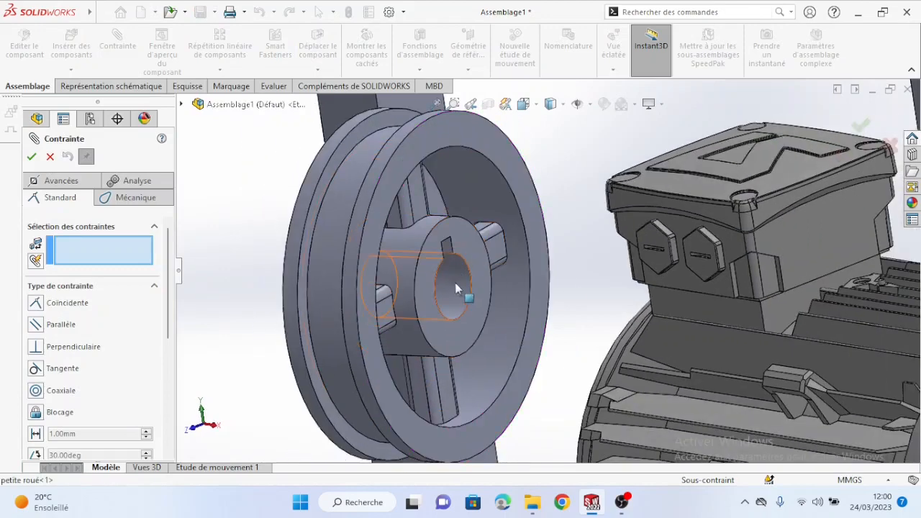
{"action": "scroll", "coordinate": [531, 390], "scroll_direction": "up", "scroll_amount": 3}
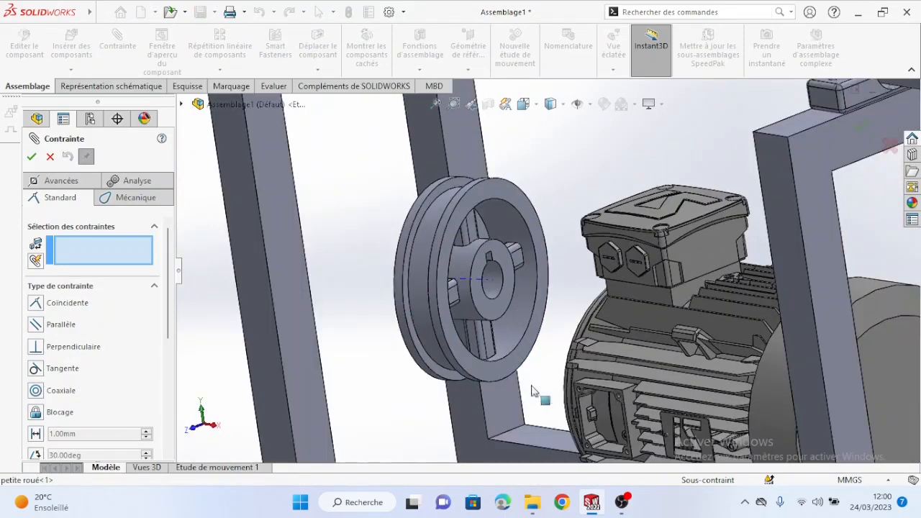
{"action": "middle_click_drag", "start_coordinate": [532, 389], "coordinate": [631, 384]}
{"action": "scroll", "coordinate": [746, 329], "scroll_direction": "down", "scroll_amount": 3}
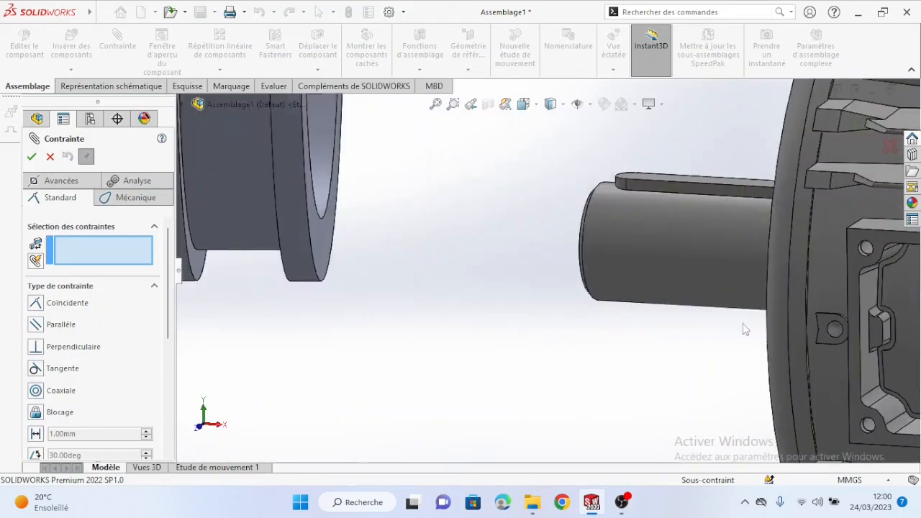
{"action": "left_click", "coordinate": [665, 244]}
{"action": "scroll", "coordinate": [569, 276], "scroll_direction": "up", "scroll_amount": 5}
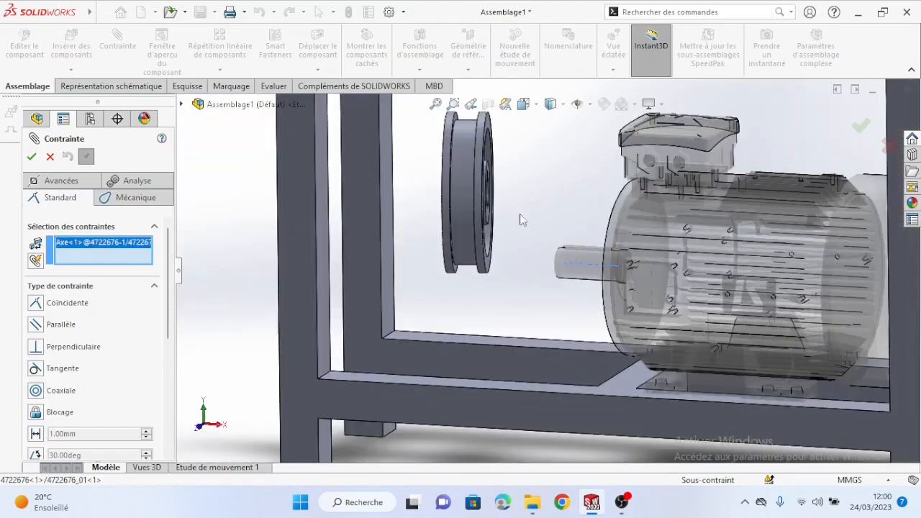
{"action": "middle_click_drag", "start_coordinate": [497, 199], "coordinate": [441, 208]}
{"action": "scroll", "coordinate": [508, 195], "scroll_direction": "down", "scroll_amount": 4}
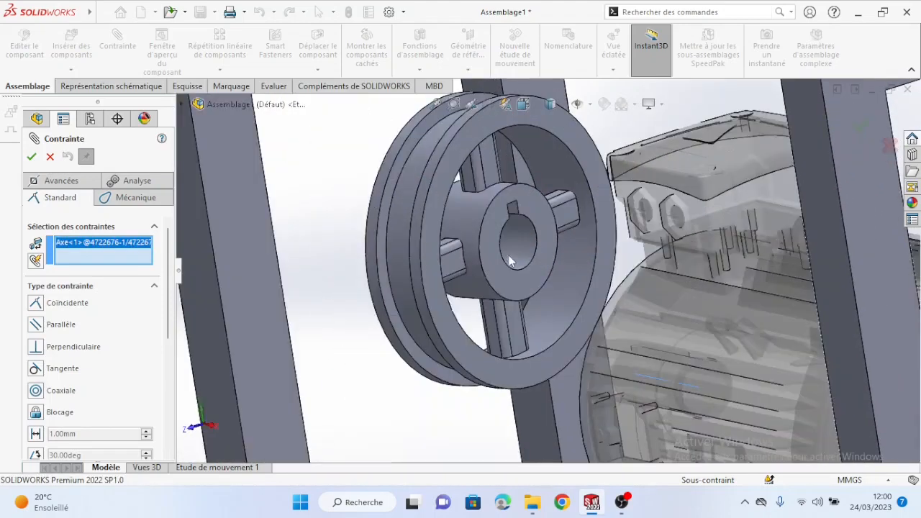
{"action": "left_click", "coordinate": [528, 251]}
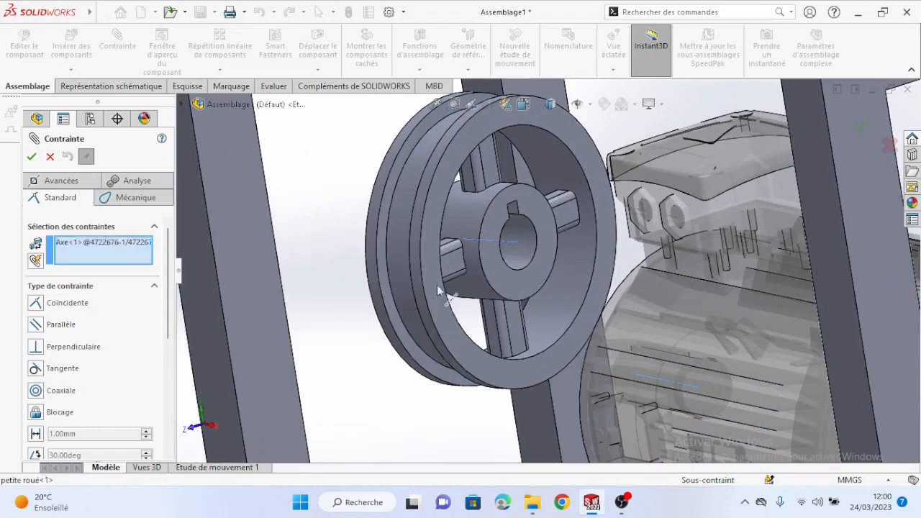
{"action": "left_click", "coordinate": [31, 157]}
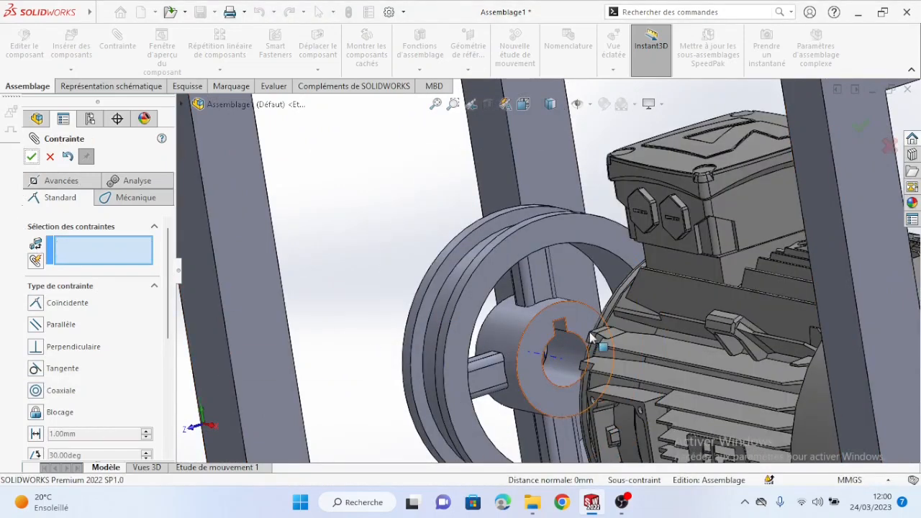
{"action": "middle_click_drag", "start_coordinate": [461, 340], "coordinate": [493, 339]}
{"action": "middle_click_drag", "start_coordinate": [567, 353], "coordinate": [603, 341]}
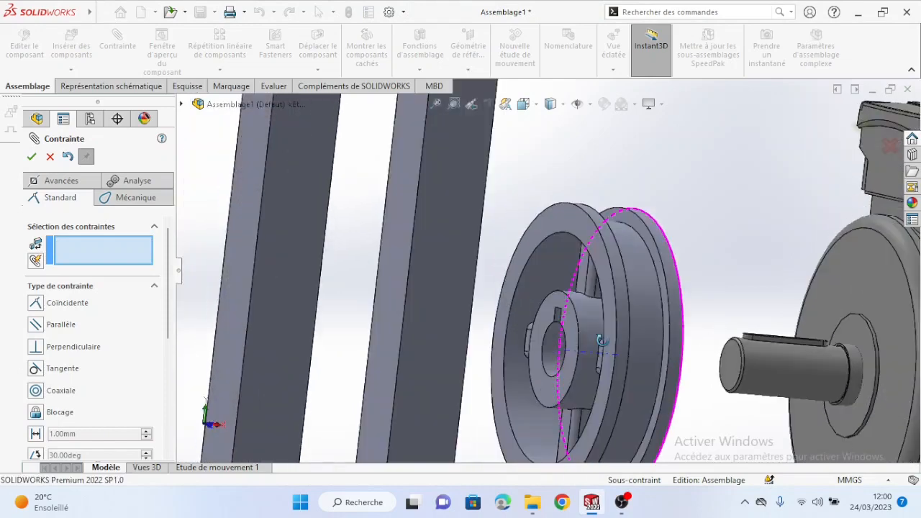
Mate the hub end face of petite roué coincident with the end face of the motor shaft and finish mating
{"action": "left_click", "coordinate": [559, 386]}
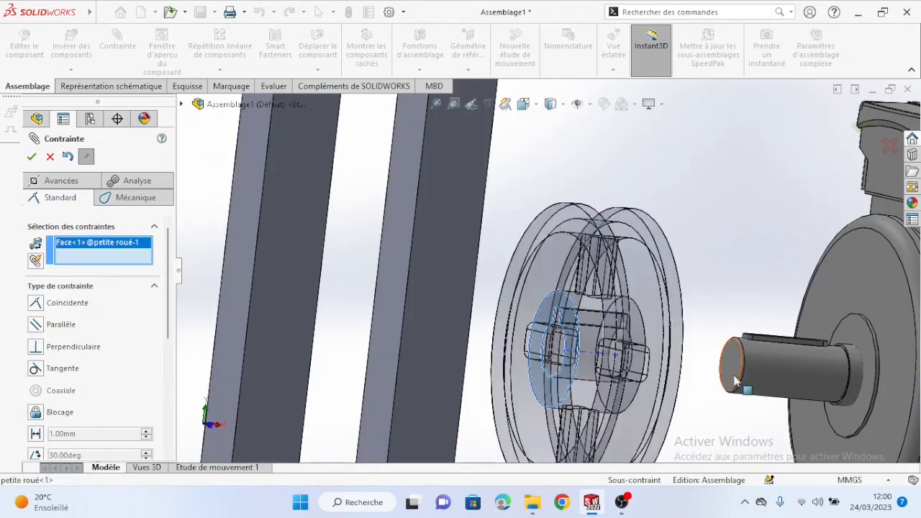
{"action": "left_click", "coordinate": [734, 375]}
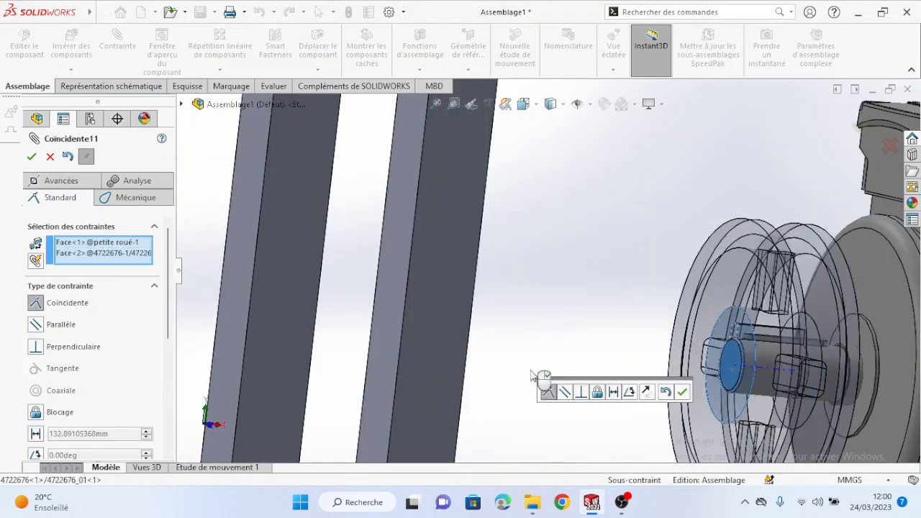
{"action": "left_click", "coordinate": [31, 156]}
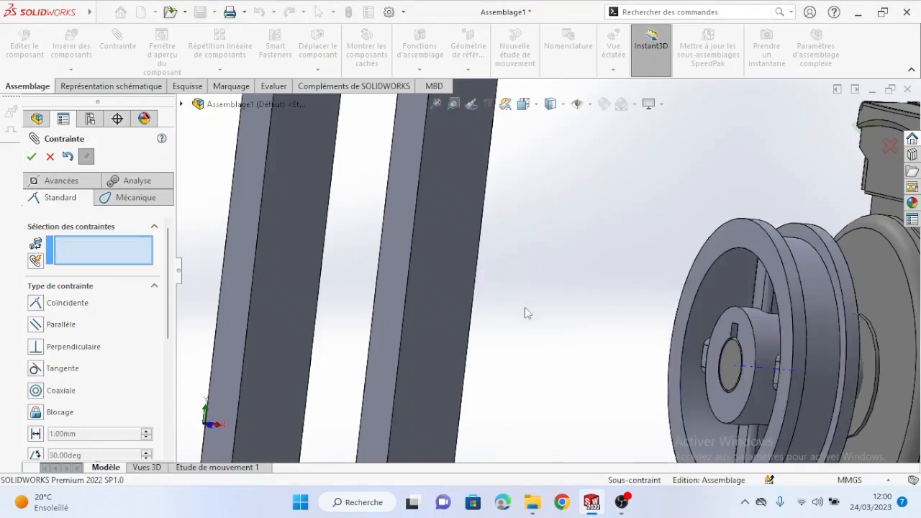
{"action": "scroll", "coordinate": [575, 328], "scroll_direction": "up", "scroll_amount": 10}
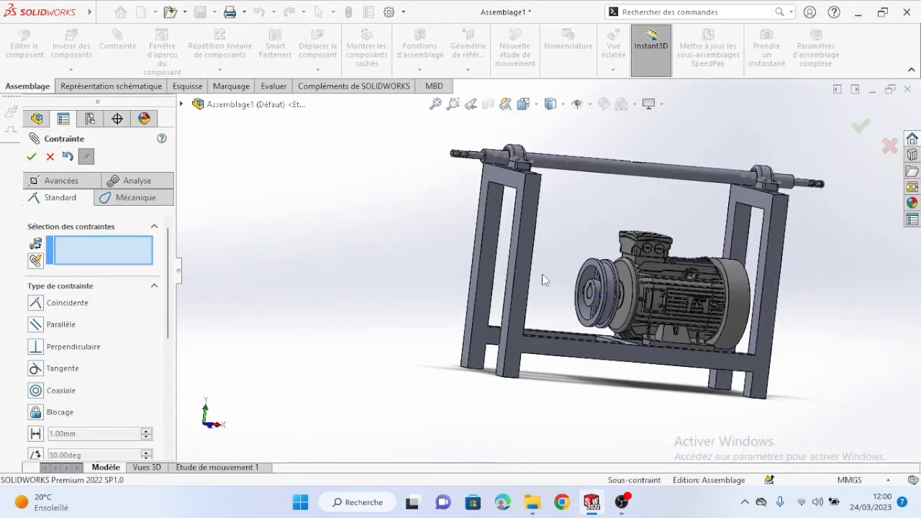
{"action": "middle_click_drag", "start_coordinate": [545, 281], "coordinate": [490, 245]}
{"action": "left_click", "coordinate": [50, 157]}
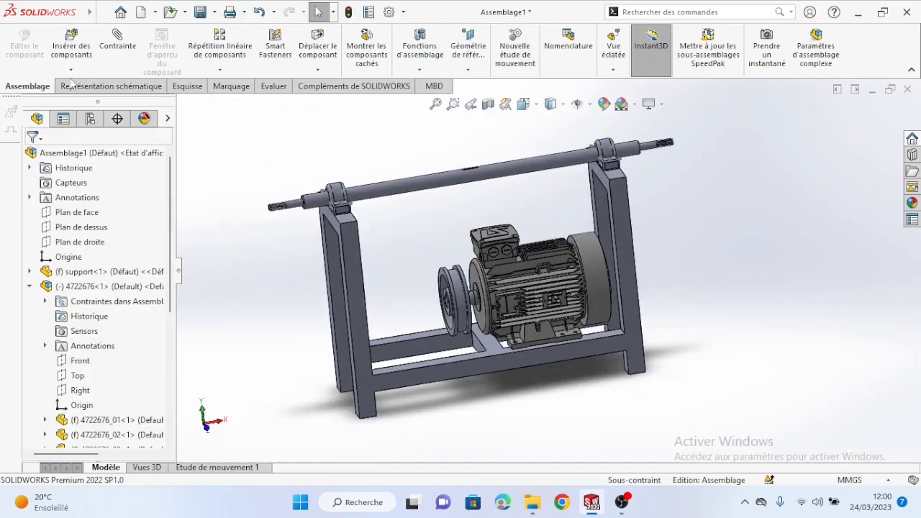
Insert the part file la roue from the project folder as a new component, placed freely beside the support frame
{"action": "left_click", "coordinate": [71, 70]}
{"action": "left_click", "coordinate": [90, 82]}
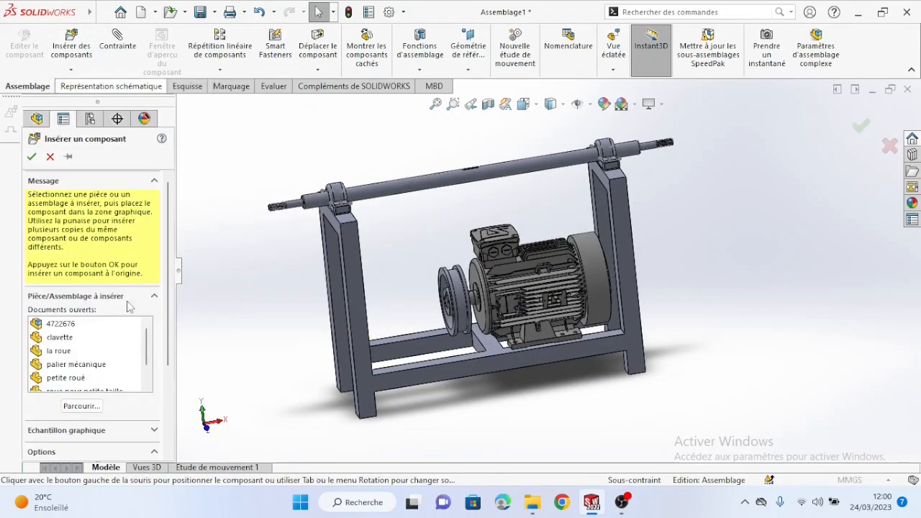
{"action": "scroll", "coordinate": [92, 380], "scroll_direction": "down", "scroll_amount": 1}
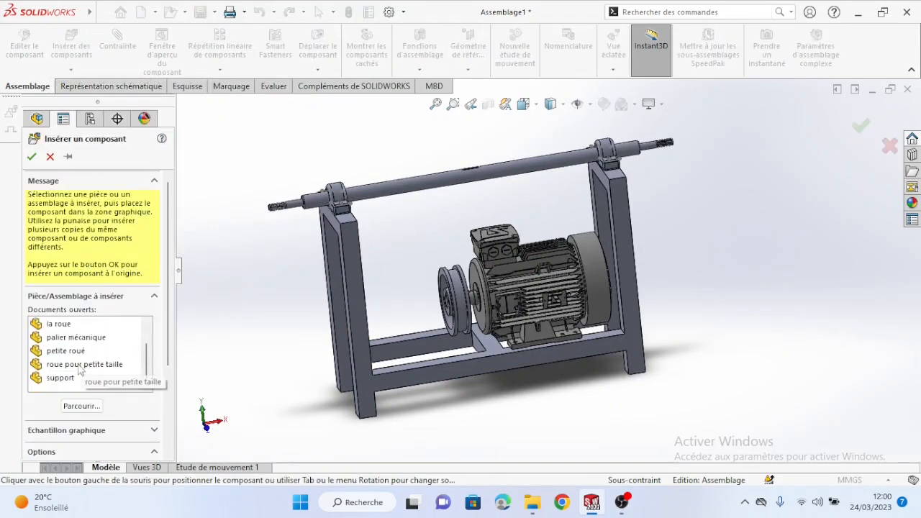
{"action": "scroll", "coordinate": [86, 349], "scroll_direction": "up", "scroll_amount": 2}
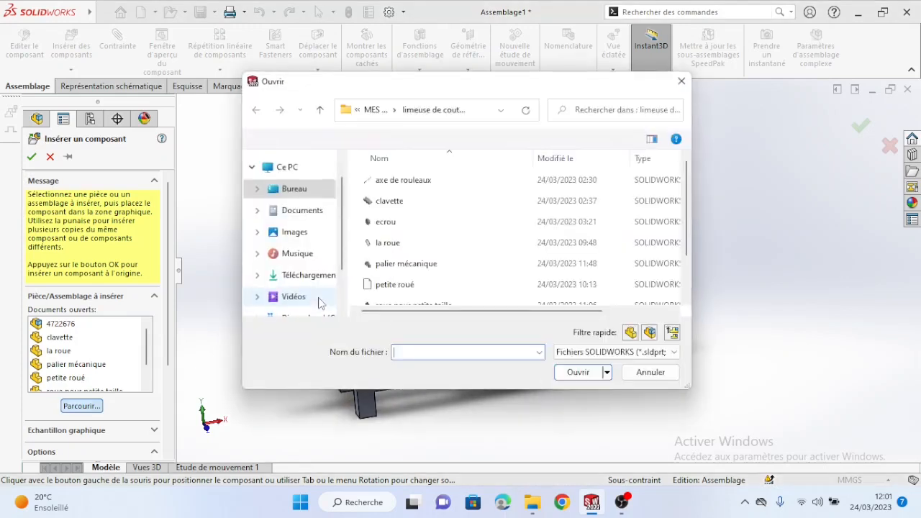
{"action": "scroll", "coordinate": [407, 270], "scroll_direction": "down", "scroll_amount": 1}
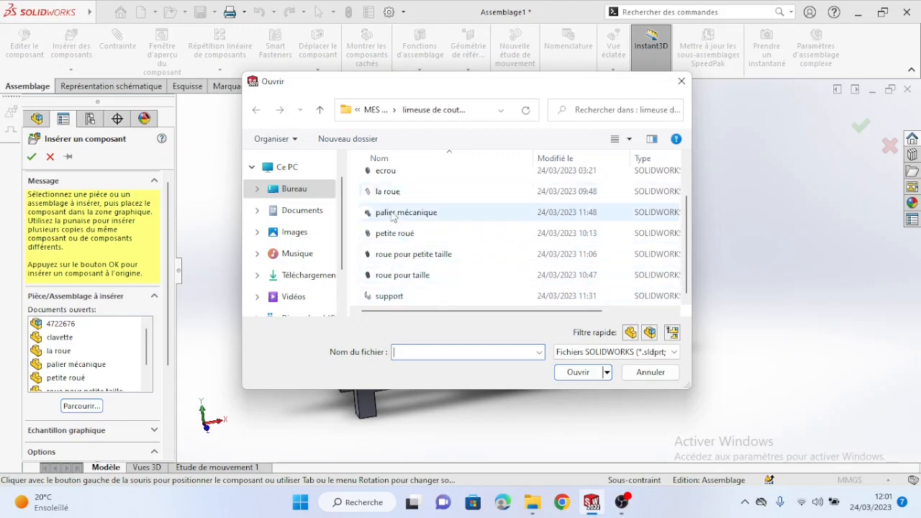
{"action": "scroll", "coordinate": [394, 244], "scroll_direction": "up", "scroll_amount": 1}
{"action": "left_click", "coordinate": [392, 244]}
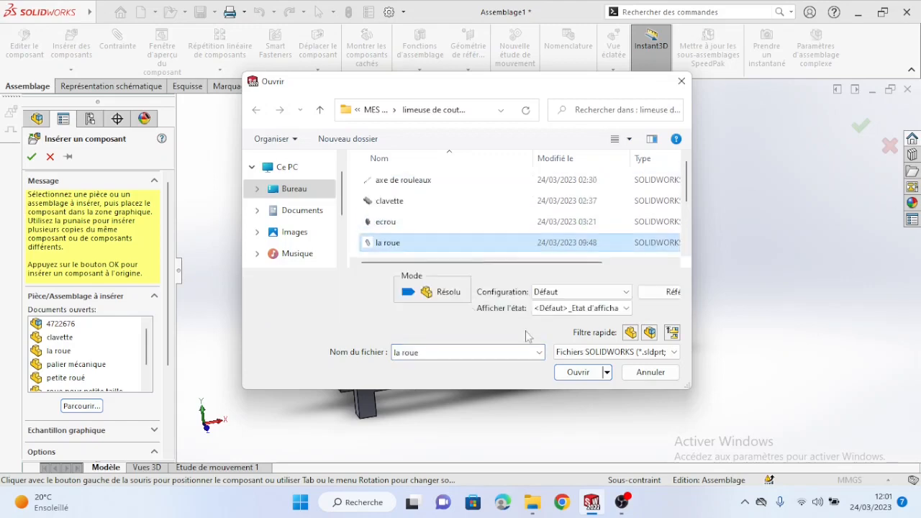
{"action": "left_click", "coordinate": [578, 372]}
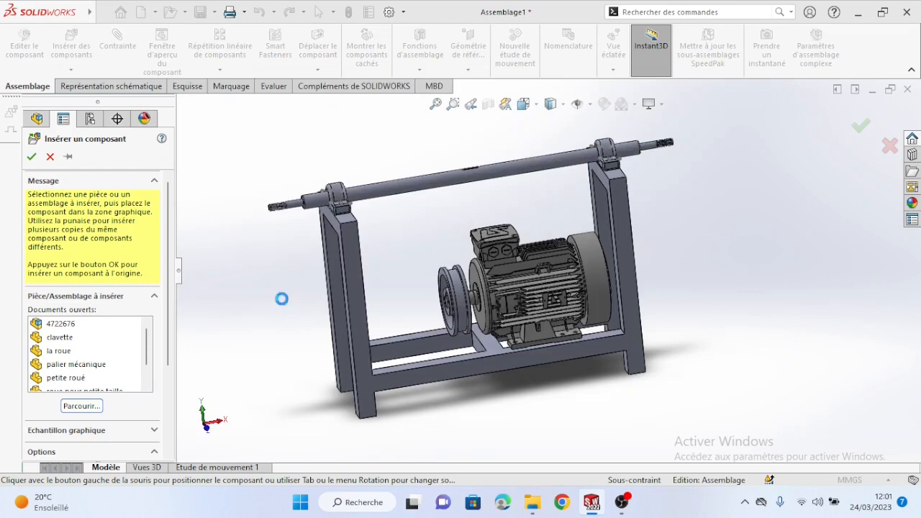
{"action": "middle_click_drag", "start_coordinate": [278, 292], "coordinate": [292, 281]}
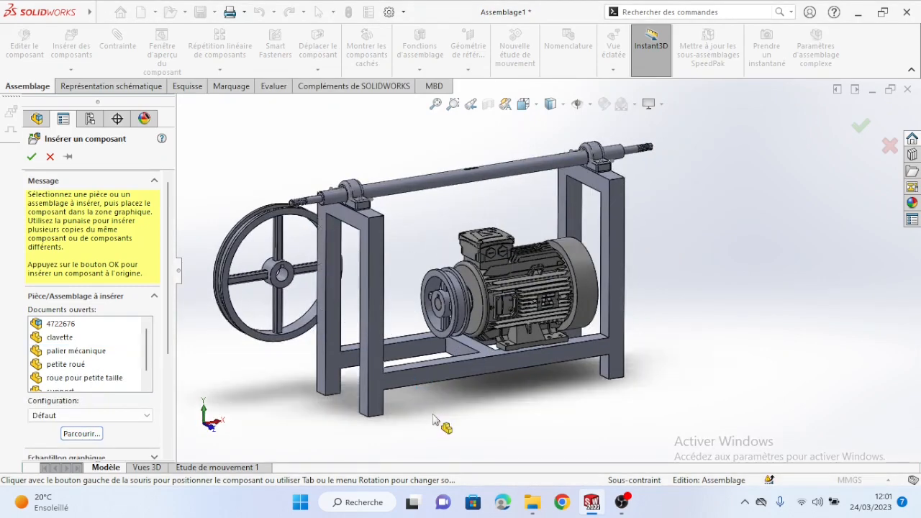
{"action": "middle_click_drag", "start_coordinate": [378, 413], "coordinate": [340, 273]}
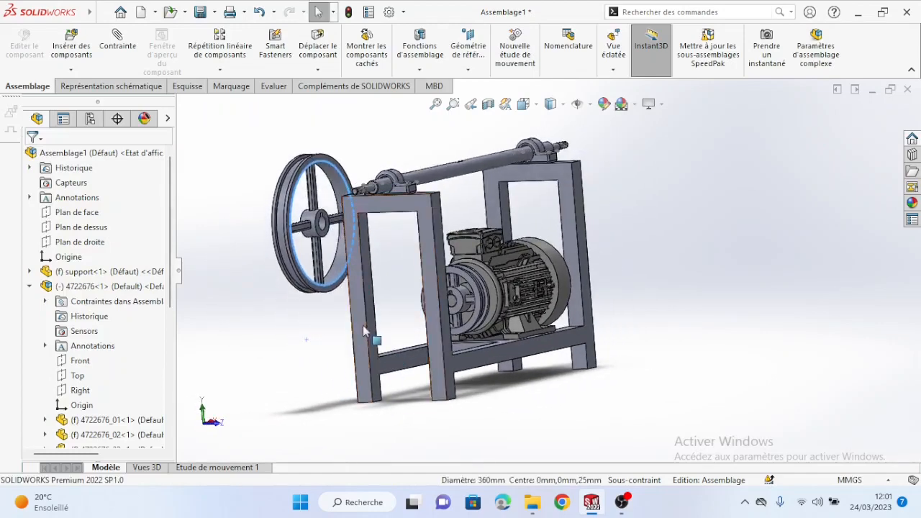
Move la roue closer to the frame leg, near the end of the roller shaft
{"action": "middle_click_drag", "start_coordinate": [366, 330], "coordinate": [304, 364]}
{"action": "left_click_drag", "start_coordinate": [342, 233], "coordinate": [411, 264]}
{"action": "middle_click_drag", "start_coordinate": [428, 319], "coordinate": [487, 277]}
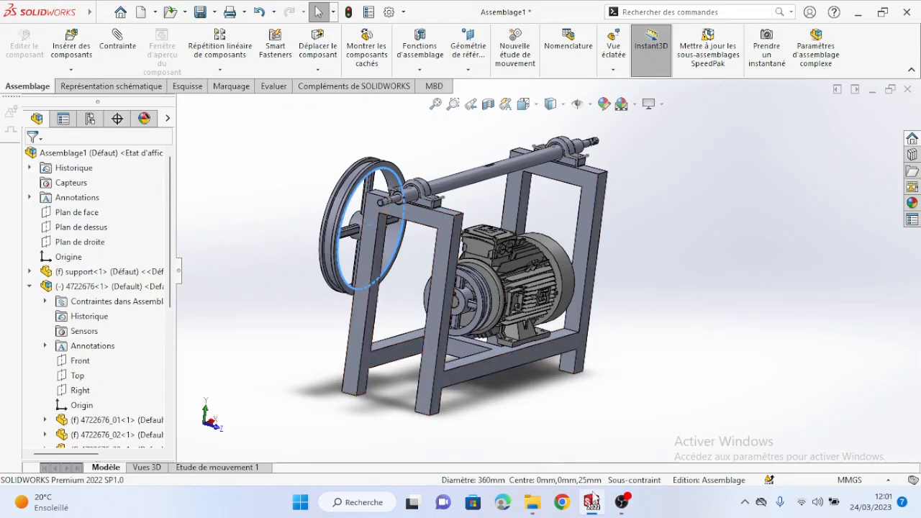
In the support part, set the Direction 1 depth of the leg extrusion Boss.-Extru.1 to 1000 mm and save the part
{"action": "mouse_move", "coordinate": [595, 502]}
{"action": "left_click", "coordinate": [507, 438]}
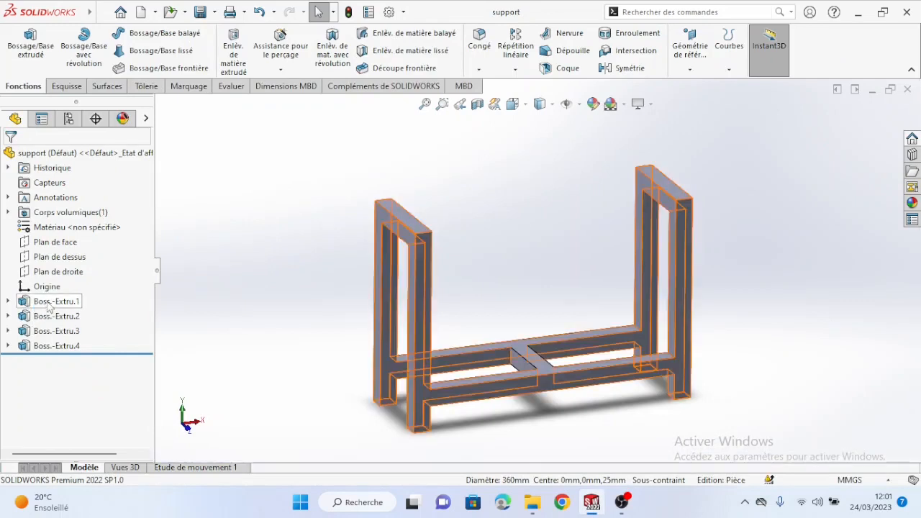
{"action": "right_click", "coordinate": [41, 302]}
{"action": "left_click", "coordinate": [58, 196]}
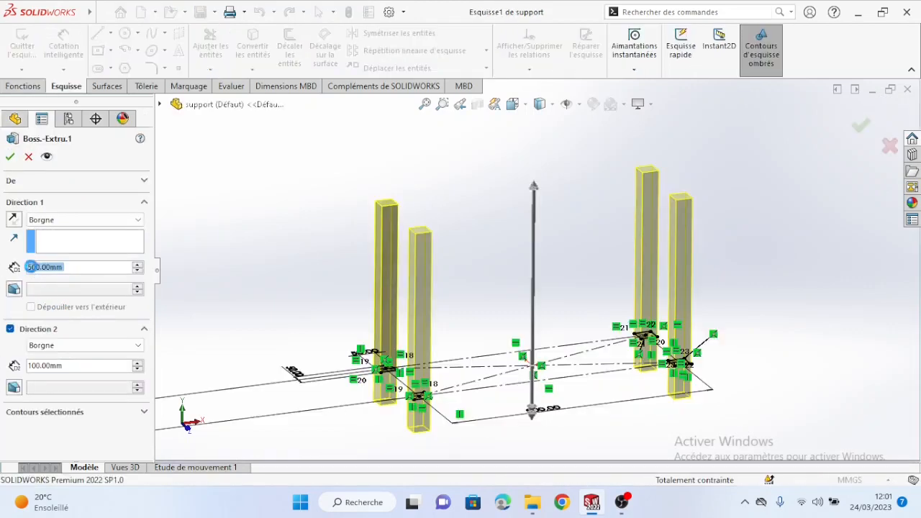
{"action": "left_click", "coordinate": [33, 267]}
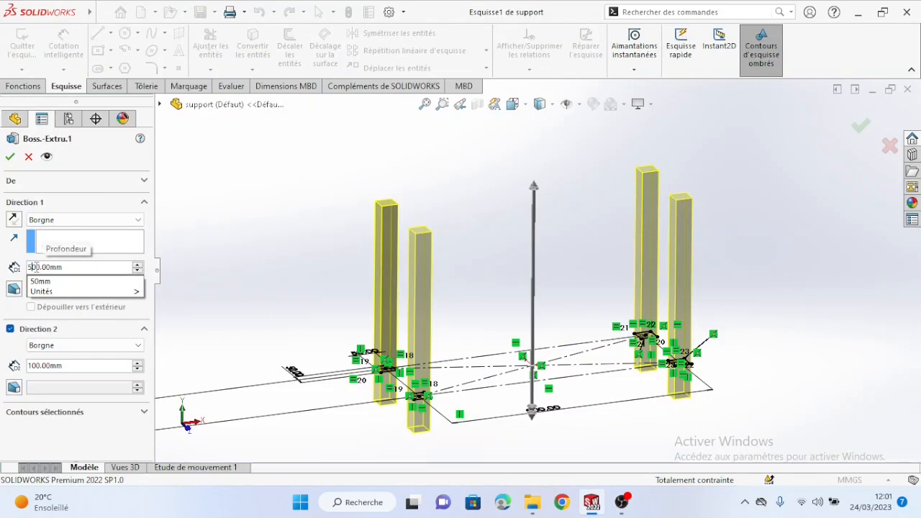
{"action": "key", "text": "BackSpace"}
{"action": "type", "text": "10"}
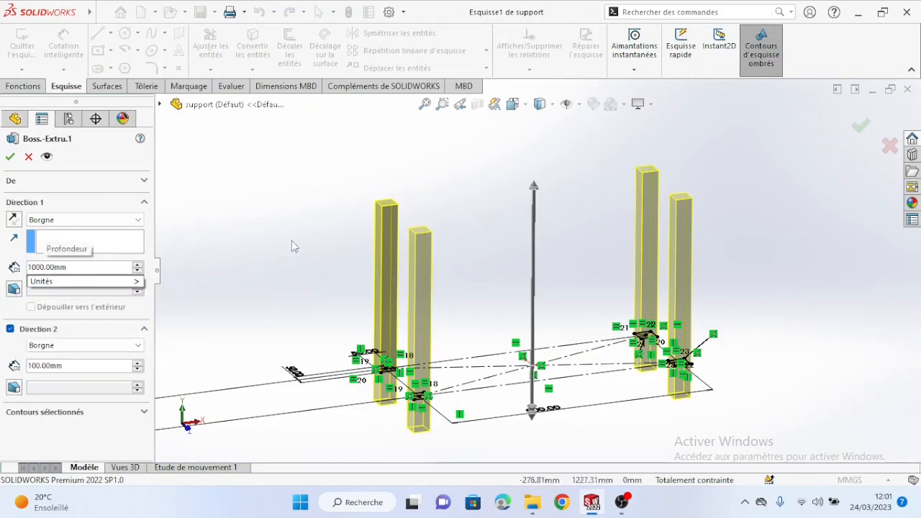
{"action": "key", "text": "Return"}
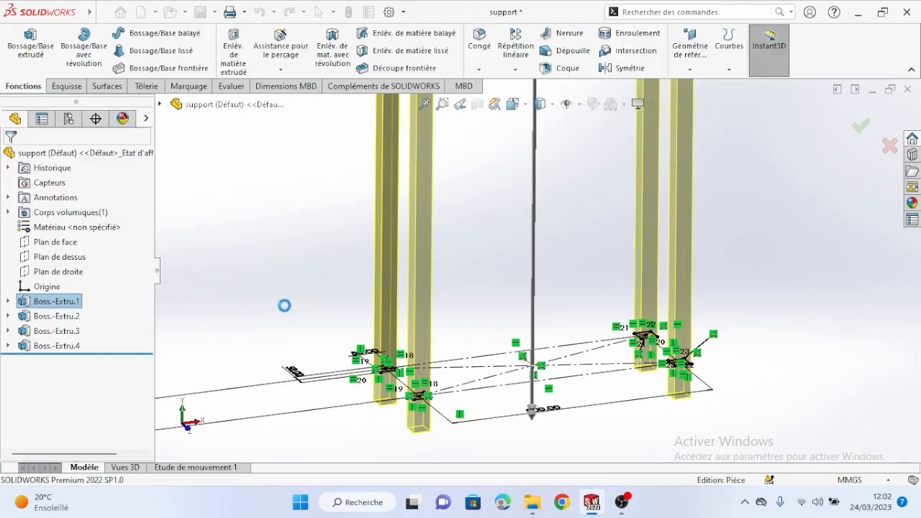
{"action": "key", "text": "f"}
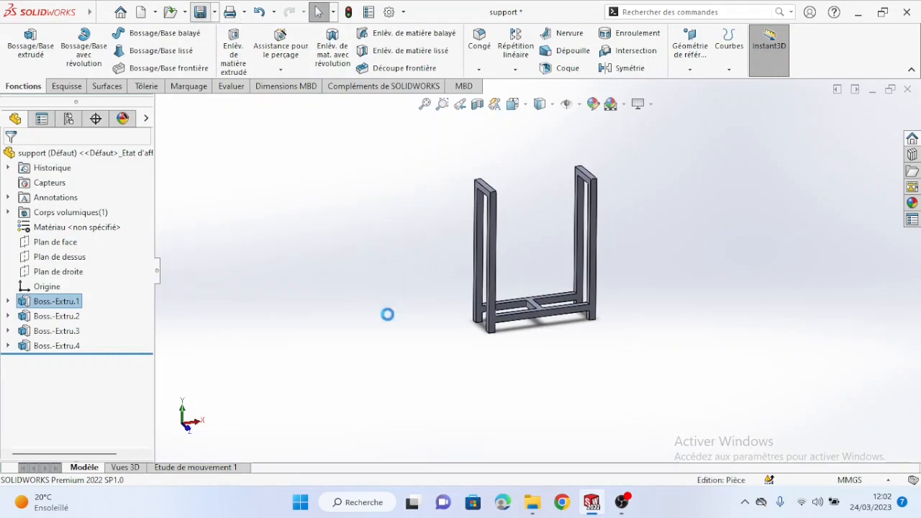
{"action": "key", "text": "ctrl+s"}
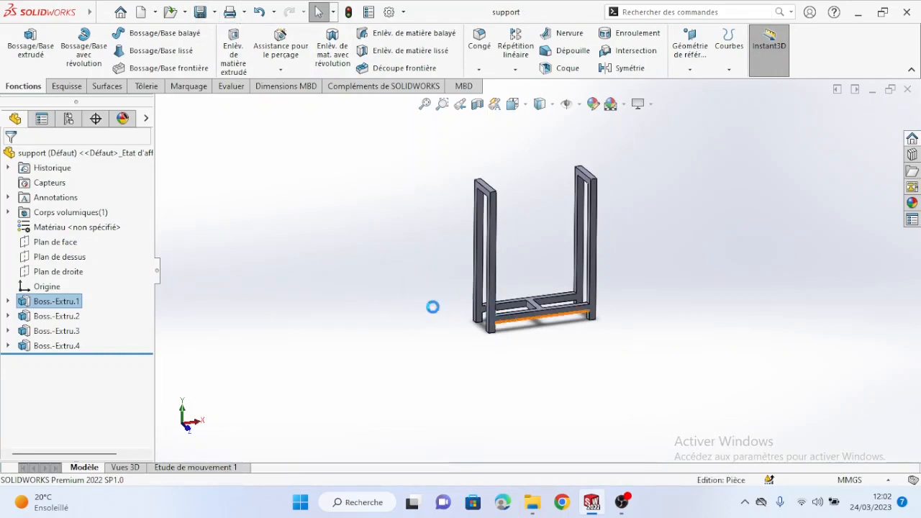
Return to Assemblage1 and accept updating it with the modified support part
{"action": "mouse_move", "coordinate": [592, 502]}
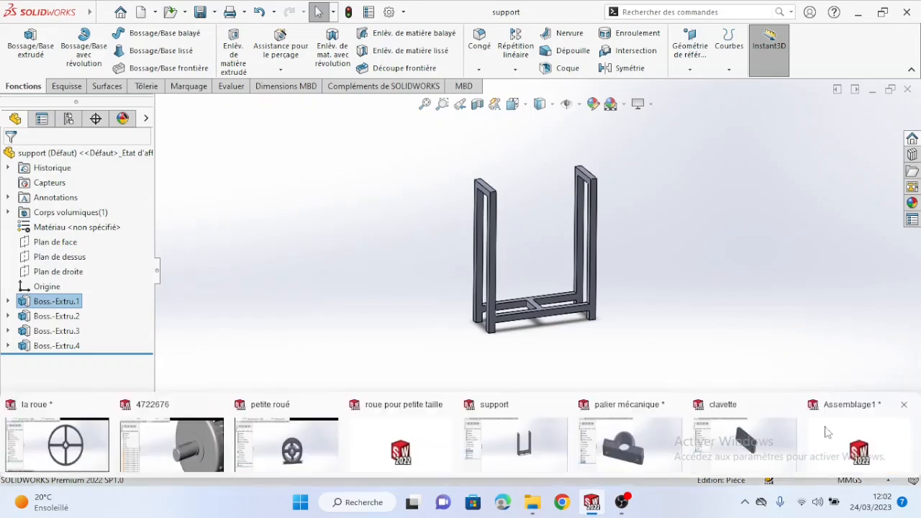
{"action": "left_click", "coordinate": [846, 434]}
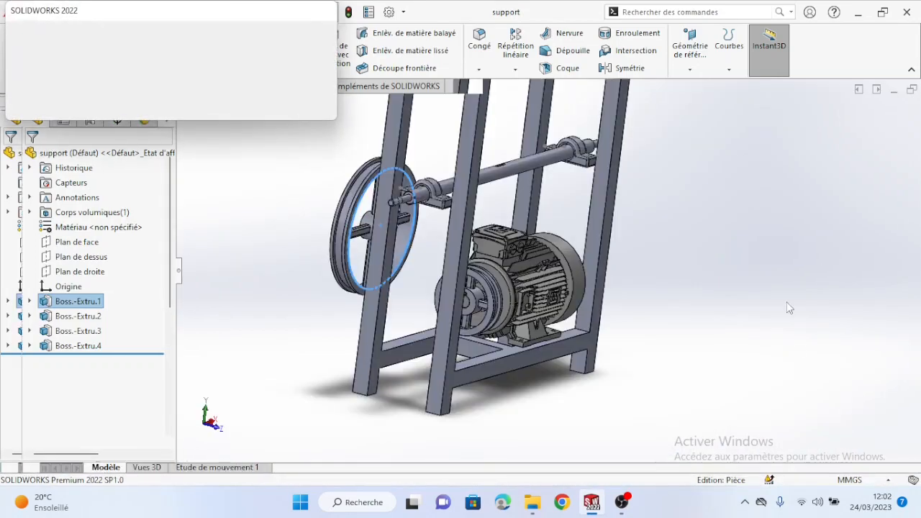
{"action": "left_click", "coordinate": [113, 87]}
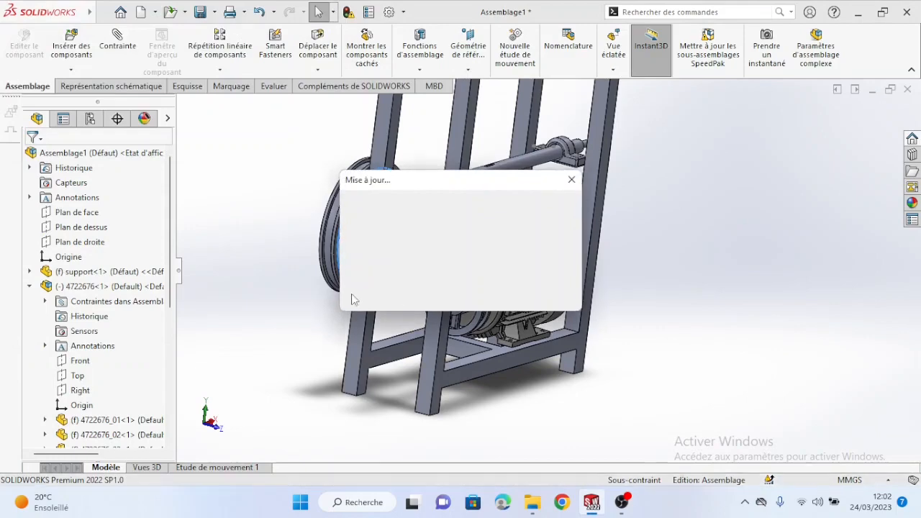
{"action": "middle_click_drag", "start_coordinate": [314, 296], "coordinate": [309, 278]}
{"action": "scroll", "coordinate": [310, 278], "scroll_direction": "up", "scroll_amount": 5}
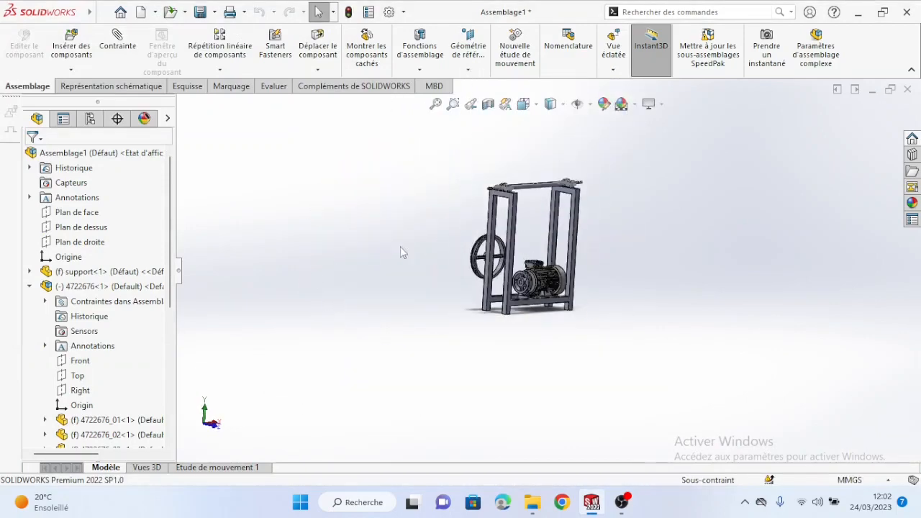
Examine the updated frame from the front with the motor and la roue, and check the diameter of la roue's rim
{"action": "middle_click_drag", "start_coordinate": [517, 199], "coordinate": [544, 185]}
{"action": "scroll", "coordinate": [544, 185], "scroll_direction": "down", "scroll_amount": 4}
{"action": "middle_click_drag", "start_coordinate": [468, 255], "coordinate": [498, 382]}
{"action": "scroll", "coordinate": [536, 352], "scroll_direction": "down", "scroll_amount": 3}
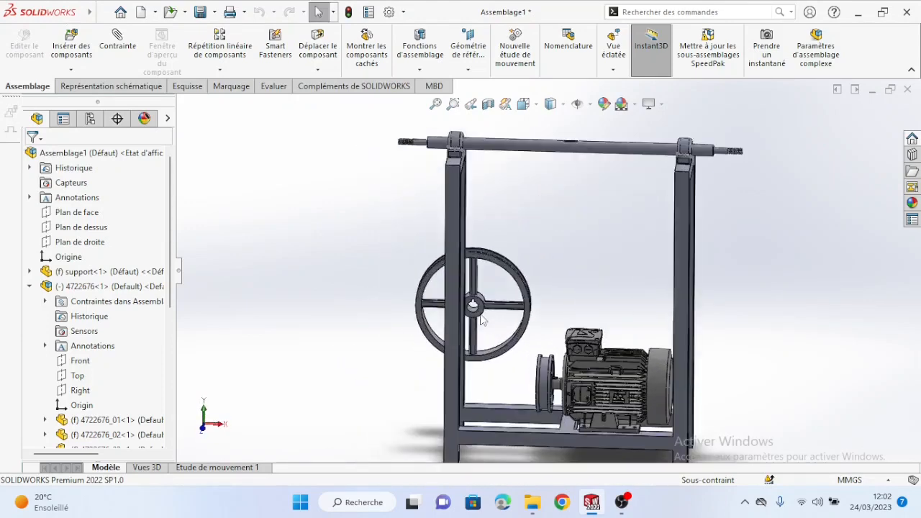
{"action": "middle_click_drag", "start_coordinate": [577, 321], "coordinate": [497, 313]}
{"action": "scroll", "coordinate": [497, 313], "scroll_direction": "down", "scroll_amount": 3}
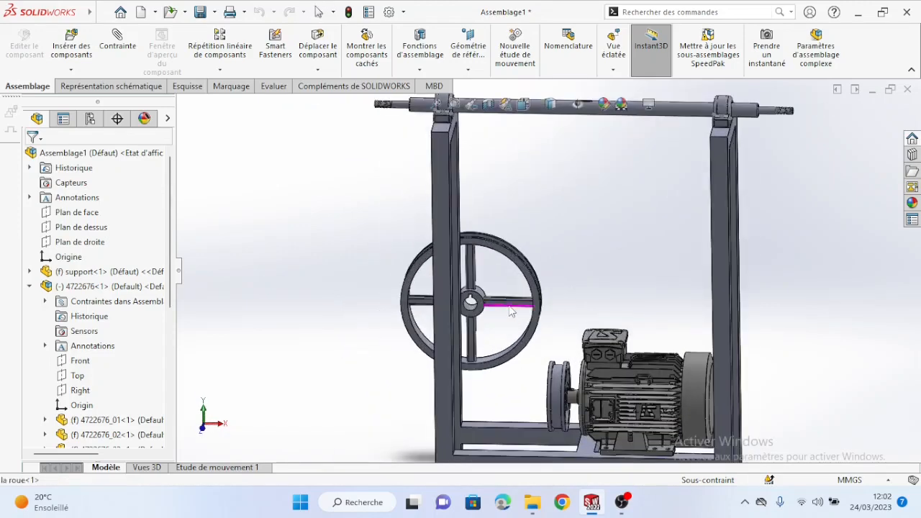
{"action": "left_click", "coordinate": [536, 288]}
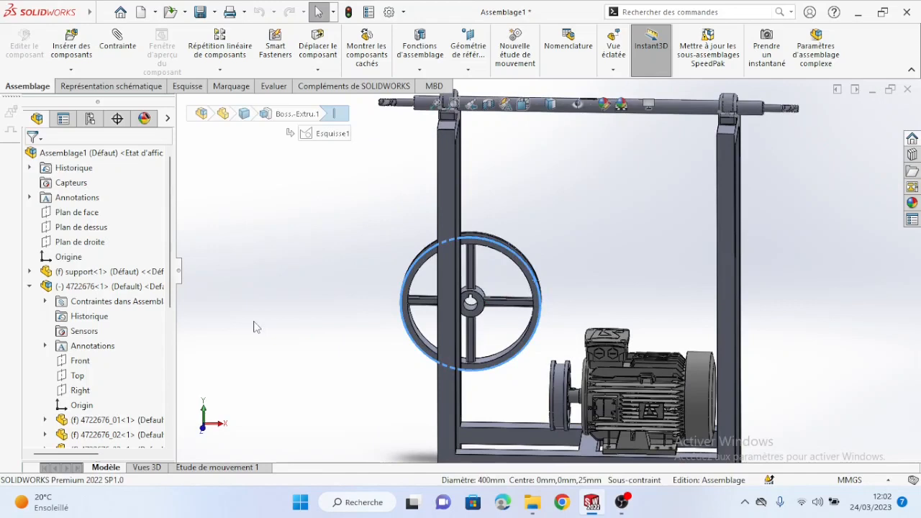
{"action": "left_click", "coordinate": [296, 319]}
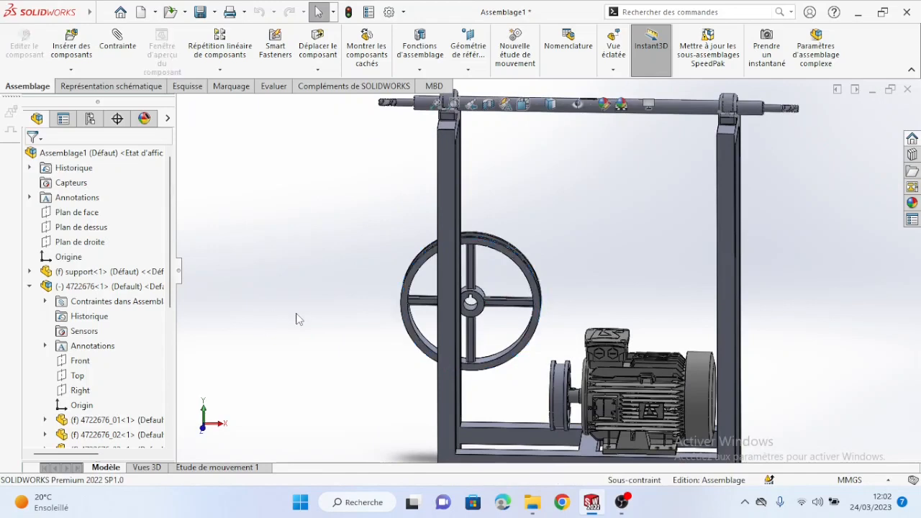
{"action": "left_click", "coordinate": [71, 75]}
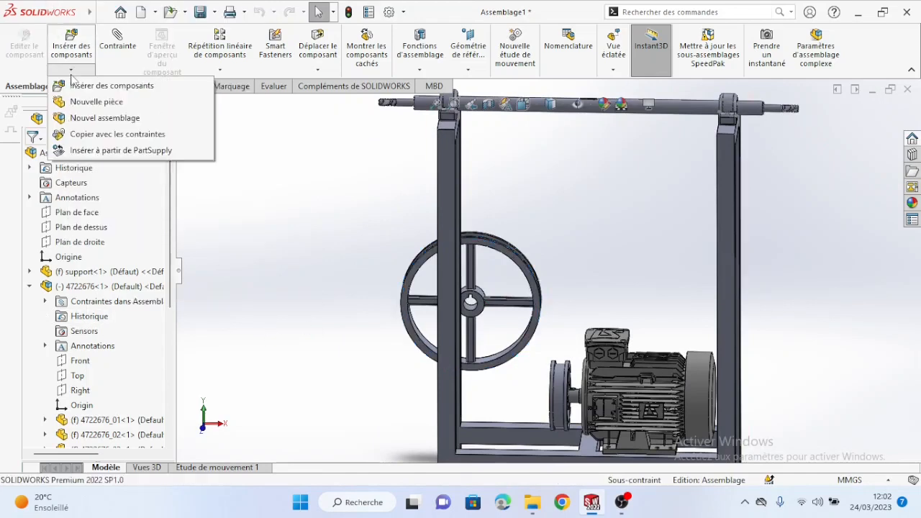
{"action": "key", "text": "f"}
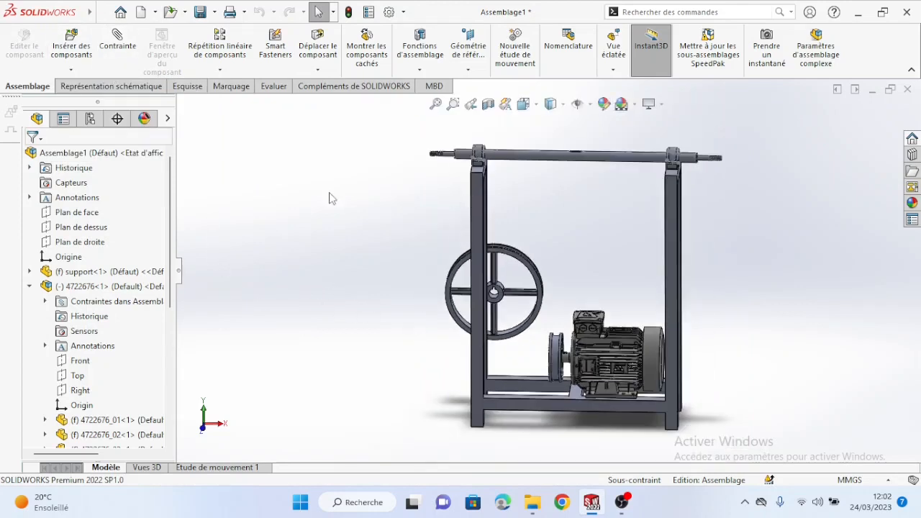
{"action": "key", "text": "z"}
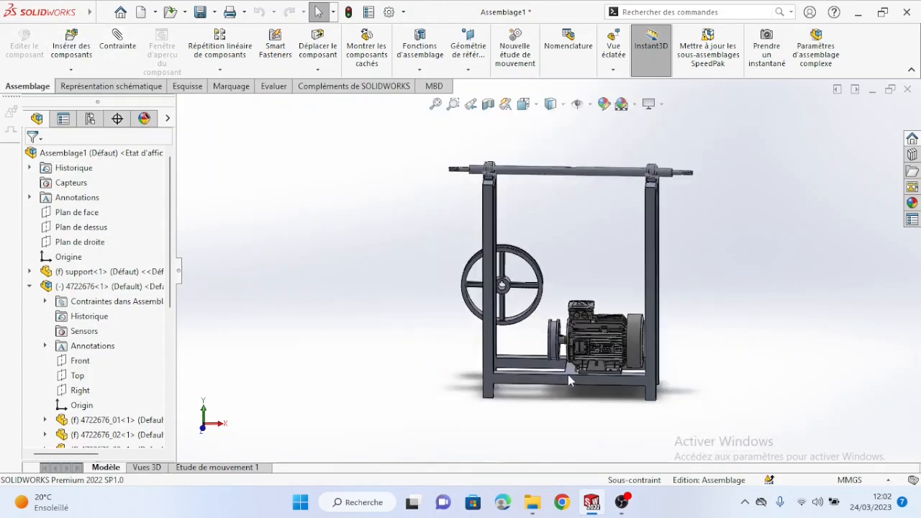
{"action": "mouse_move", "coordinate": [591, 502]}
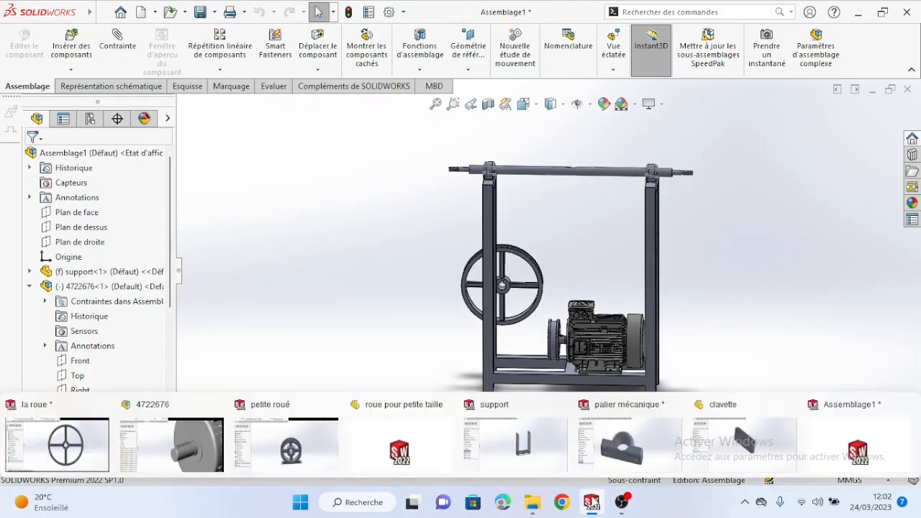
{"action": "left_click", "coordinate": [539, 452]}
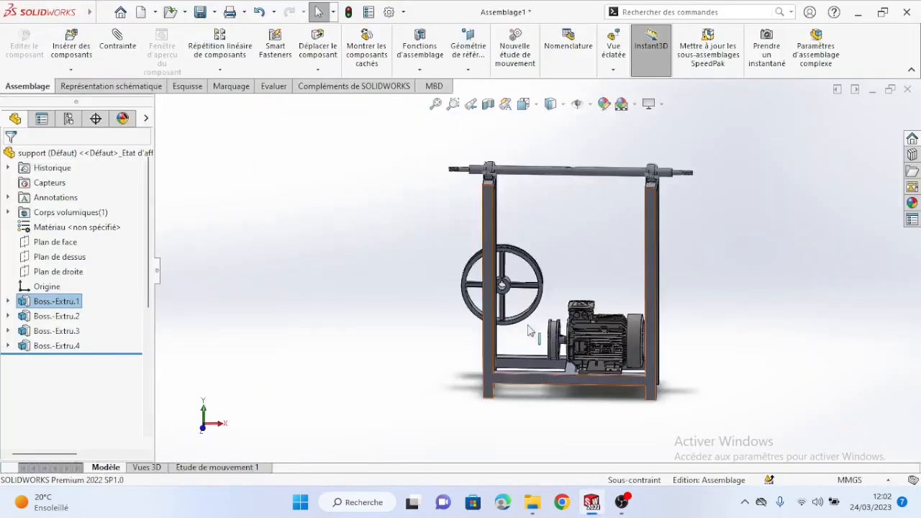
{"action": "middle_click_drag", "start_coordinate": [511, 309], "coordinate": [521, 334]}
{"action": "scroll", "coordinate": [490, 301], "scroll_direction": "down", "scroll_amount": 1}
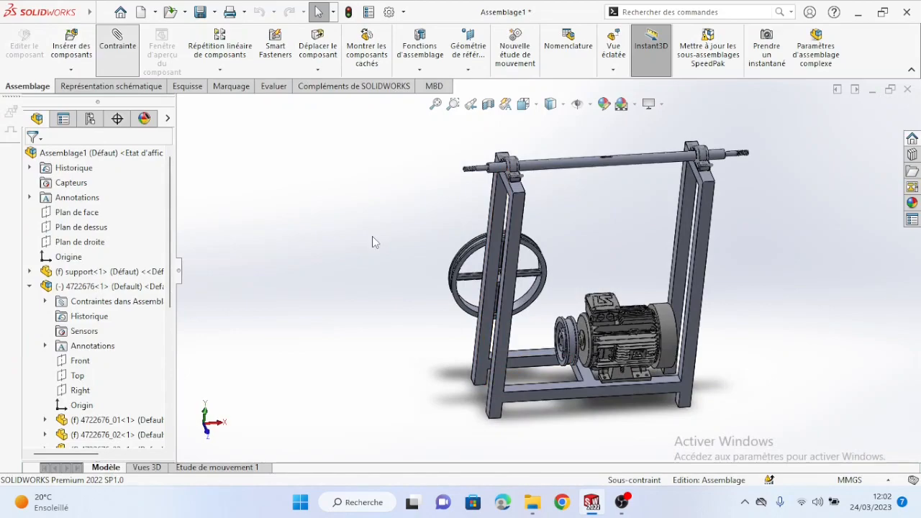
Mate the hub bore of la roue concentric with the roller shaft and slide the wheel toward the shaft's central keyway
{"action": "scroll", "coordinate": [473, 273], "scroll_direction": "down", "scroll_amount": 5}
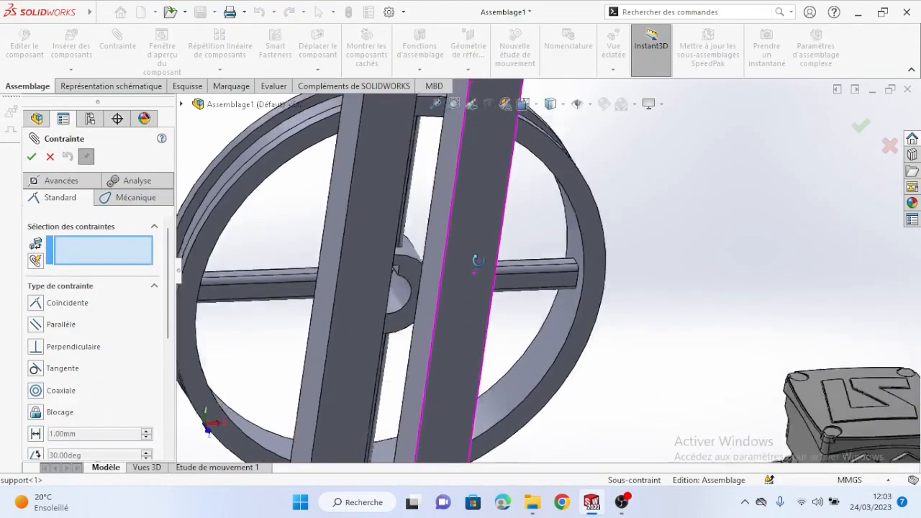
{"action": "middle_click_drag", "start_coordinate": [478, 260], "coordinate": [565, 288]}
{"action": "scroll", "coordinate": [303, 272], "scroll_direction": "up", "scroll_amount": 3}
{"action": "middle_click_drag", "start_coordinate": [408, 268], "coordinate": [301, 232]}
{"action": "scroll", "coordinate": [387, 281], "scroll_direction": "up", "scroll_amount": 1}
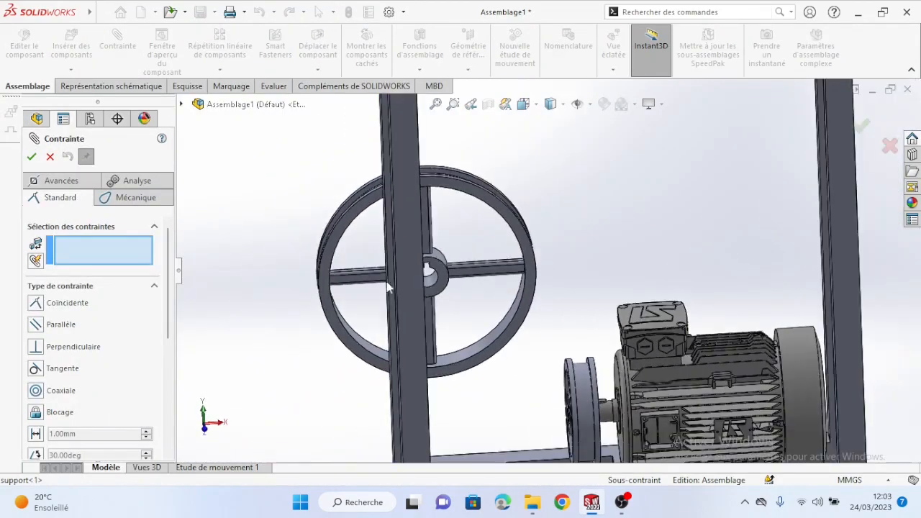
{"action": "scroll", "coordinate": [408, 283], "scroll_direction": "down", "scroll_amount": 4}
{"action": "scroll", "coordinate": [406, 279], "scroll_direction": "up", "scroll_amount": 3}
{"action": "scroll", "coordinate": [404, 275], "scroll_direction": "down", "scroll_amount": 1}
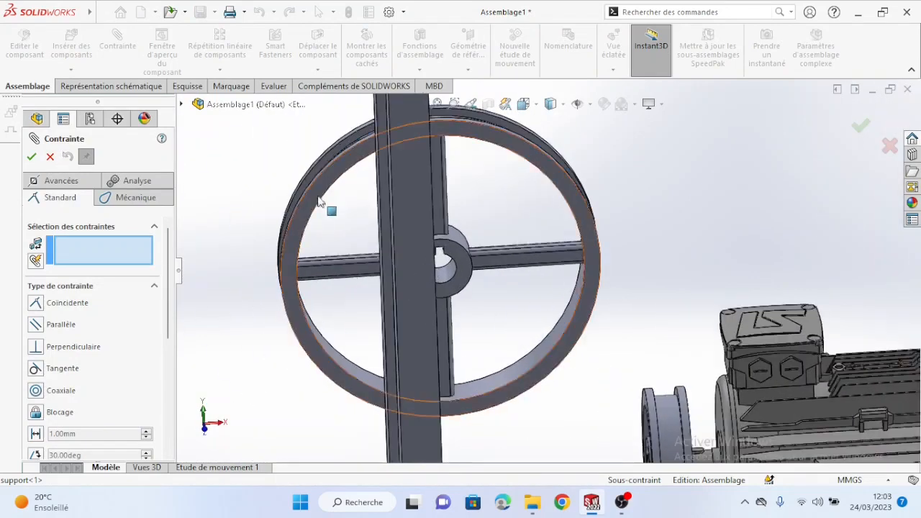
{"action": "scroll", "coordinate": [390, 260], "scroll_direction": "down", "scroll_amount": 4}
{"action": "middle_click_drag", "start_coordinate": [565, 273], "coordinate": [537, 300]}
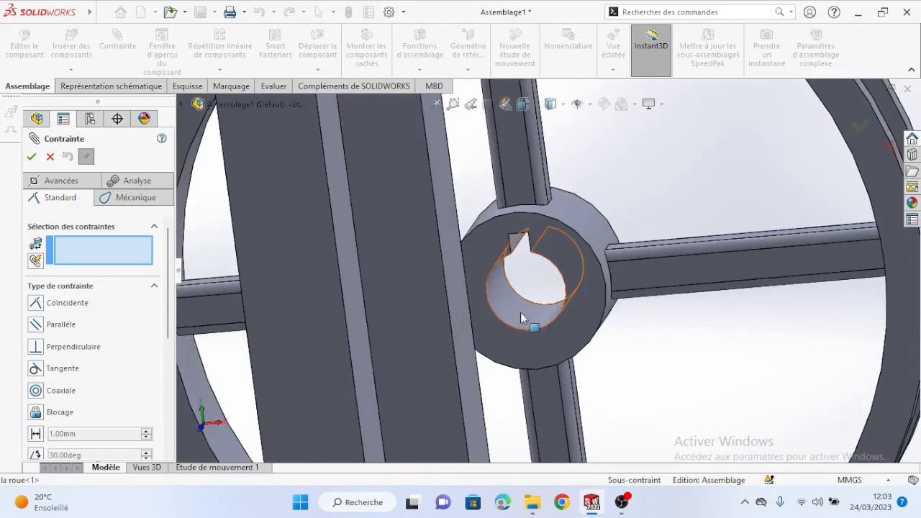
{"action": "left_click", "coordinate": [535, 288]}
{"action": "scroll", "coordinate": [603, 329], "scroll_direction": "down", "scroll_amount": 10}
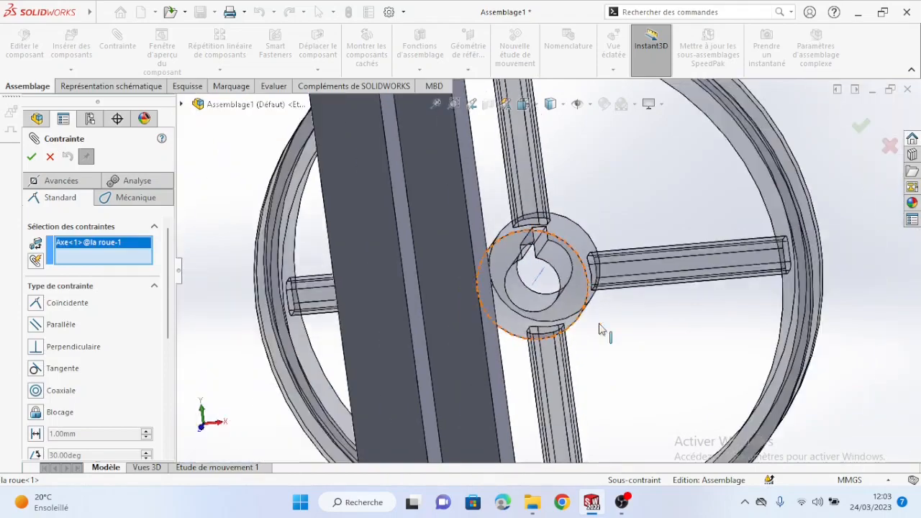
{"action": "scroll", "coordinate": [596, 139], "scroll_direction": "down", "scroll_amount": 10}
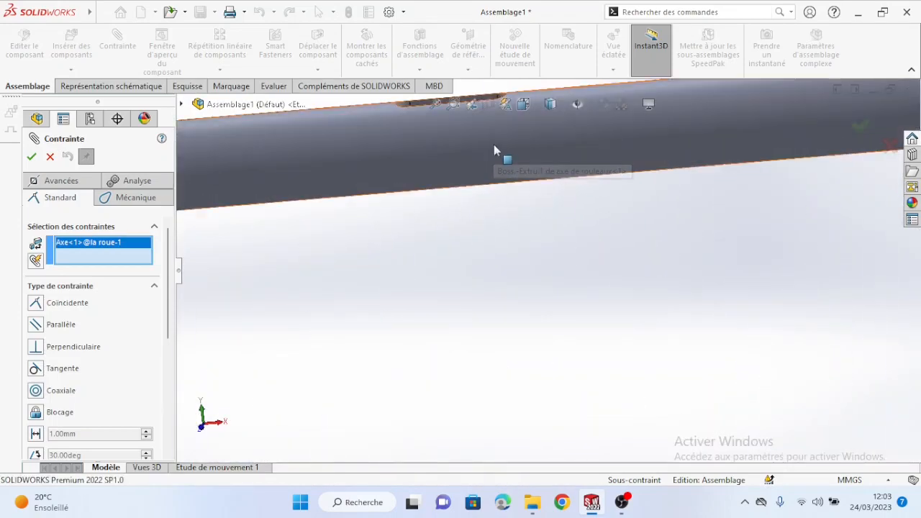
{"action": "scroll", "coordinate": [492, 157], "scroll_direction": "up", "scroll_amount": 2}
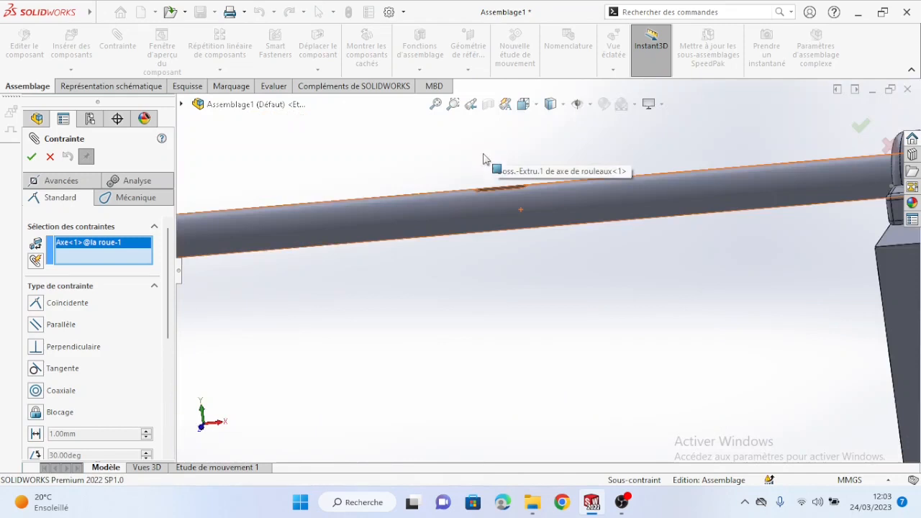
{"action": "left_click", "coordinate": [484, 216]}
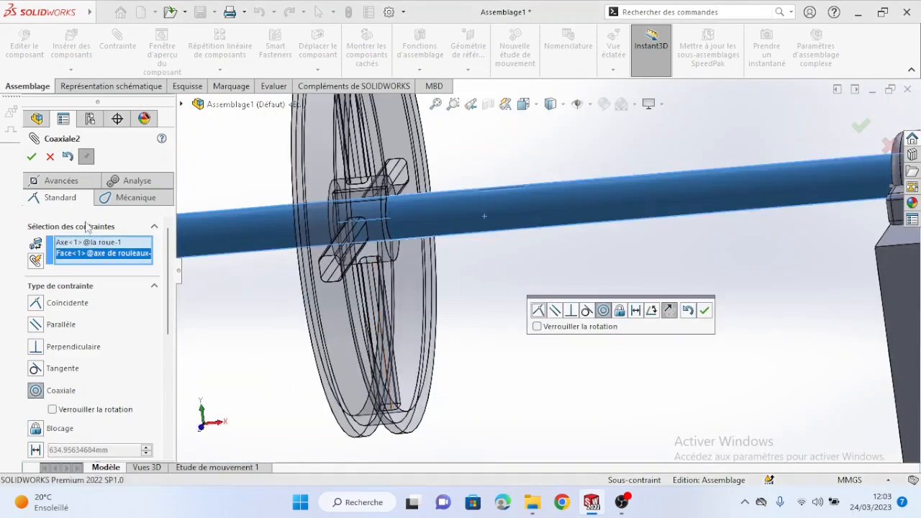
{"action": "left_click", "coordinate": [33, 159]}
{"action": "middle_click_drag", "start_coordinate": [443, 249], "coordinate": [391, 288]}
{"action": "left_click_drag", "start_coordinate": [504, 312], "coordinate": [604, 339]}
{"action": "scroll", "coordinate": [603, 345], "scroll_direction": "up", "scroll_amount": 5}
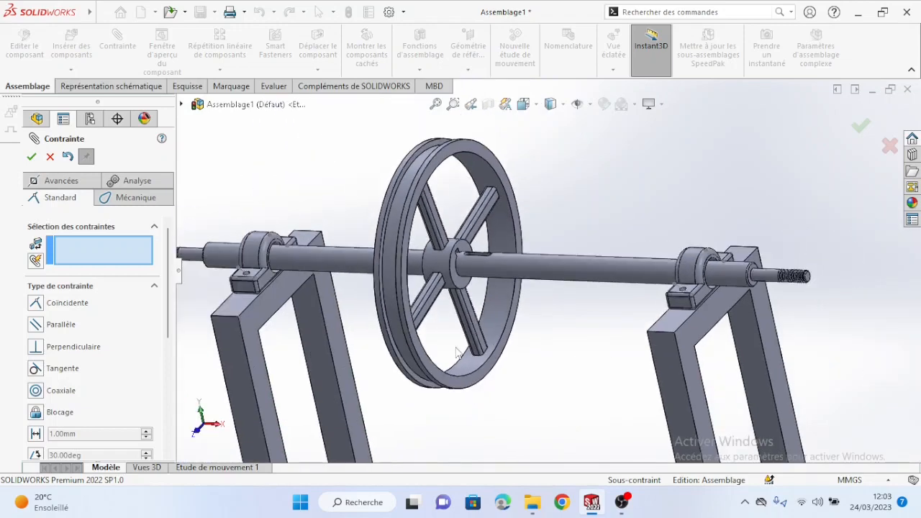
Centre la roue between the legs with a coincident mate between the support's Plan de droite and la roue's Plan de face
{"action": "middle_click_drag", "start_coordinate": [459, 353], "coordinate": [559, 267]}
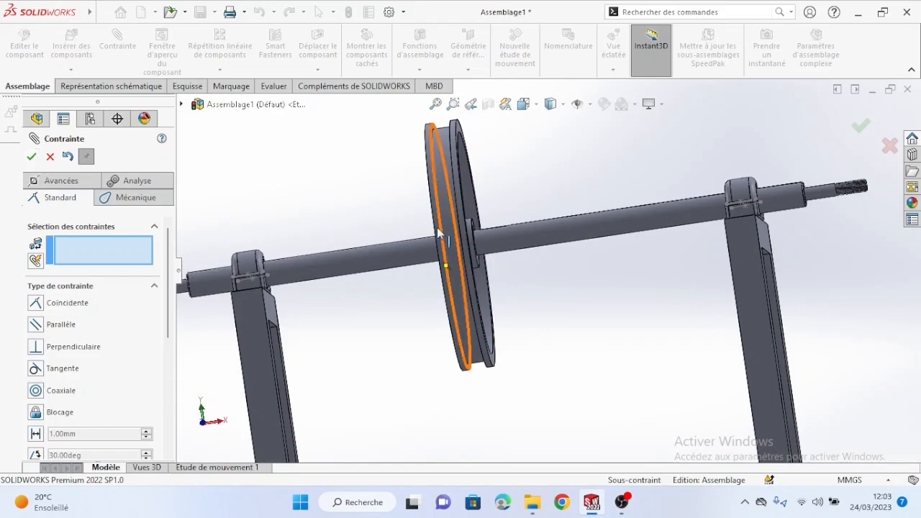
{"action": "middle_click_drag", "start_coordinate": [439, 233], "coordinate": [435, 255]}
{"action": "scroll", "coordinate": [525, 205], "scroll_direction": "down", "scroll_amount": 3}
{"action": "scroll", "coordinate": [524, 205], "scroll_direction": "up", "scroll_amount": 4}
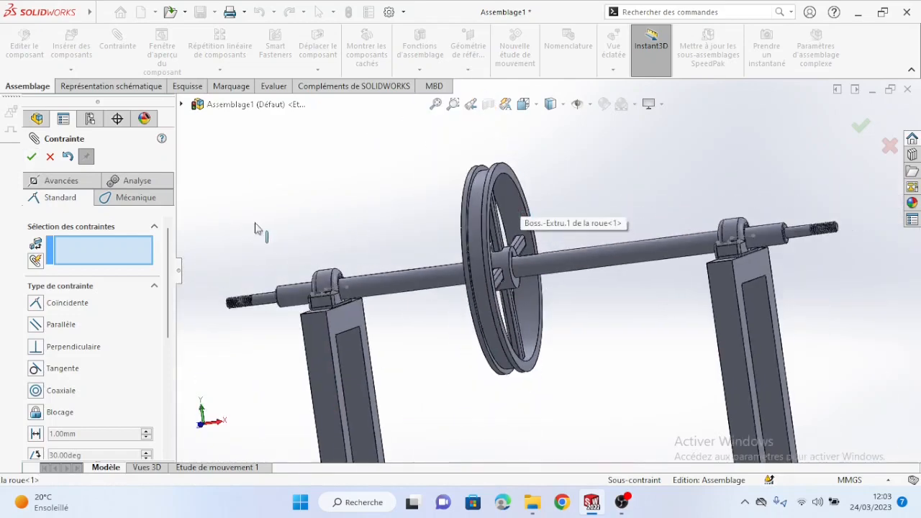
{"action": "left_click", "coordinate": [181, 105]}
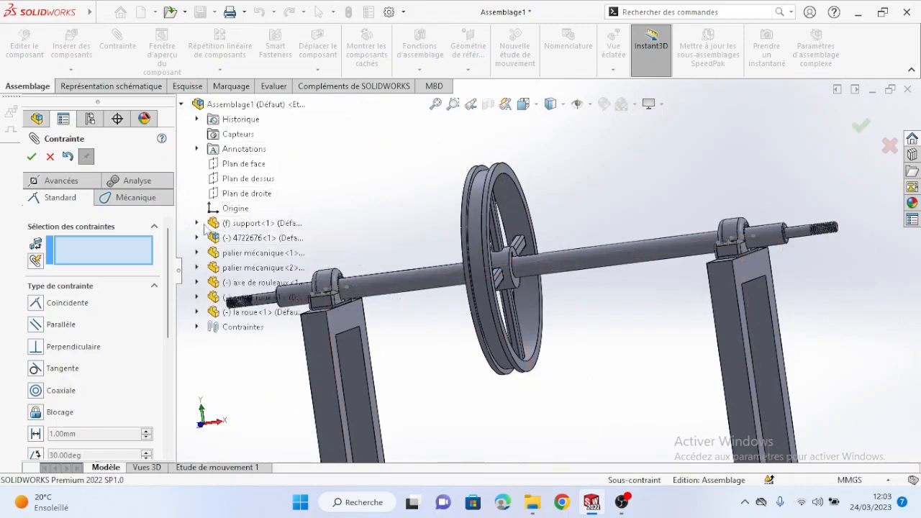
{"action": "left_click", "coordinate": [197, 224]}
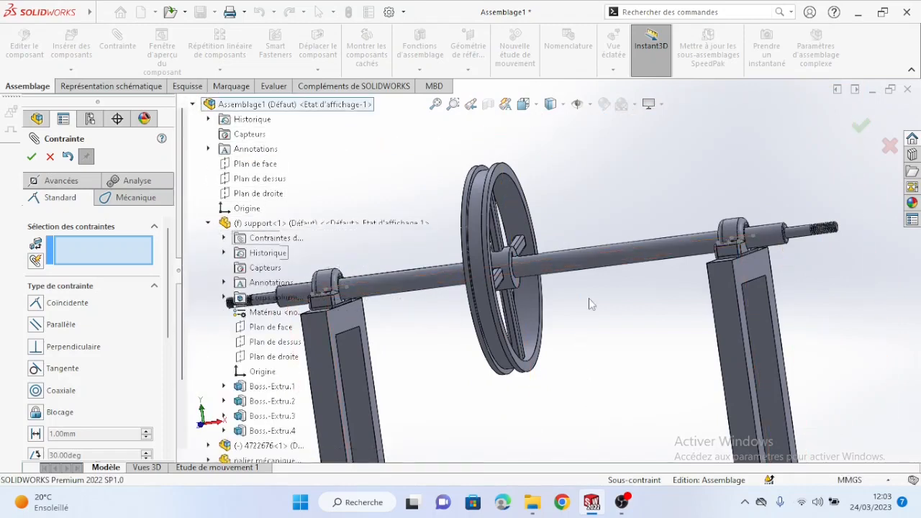
{"action": "scroll", "coordinate": [590, 302], "scroll_direction": "up", "scroll_amount": 3}
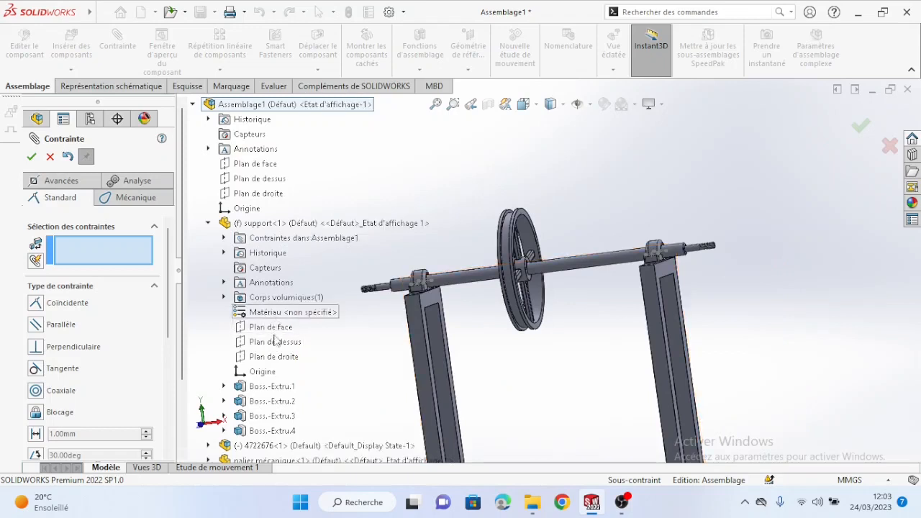
{"action": "left_click", "coordinate": [274, 357]}
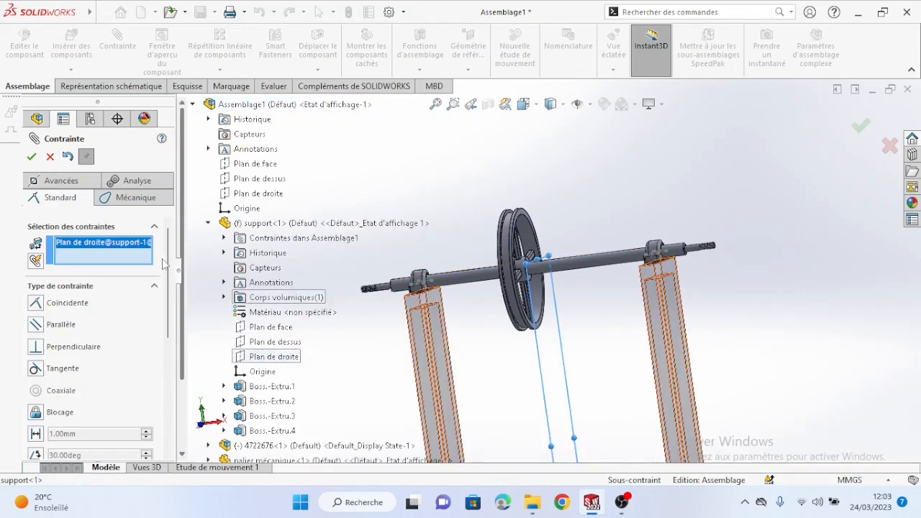
{"action": "left_click", "coordinate": [209, 223]}
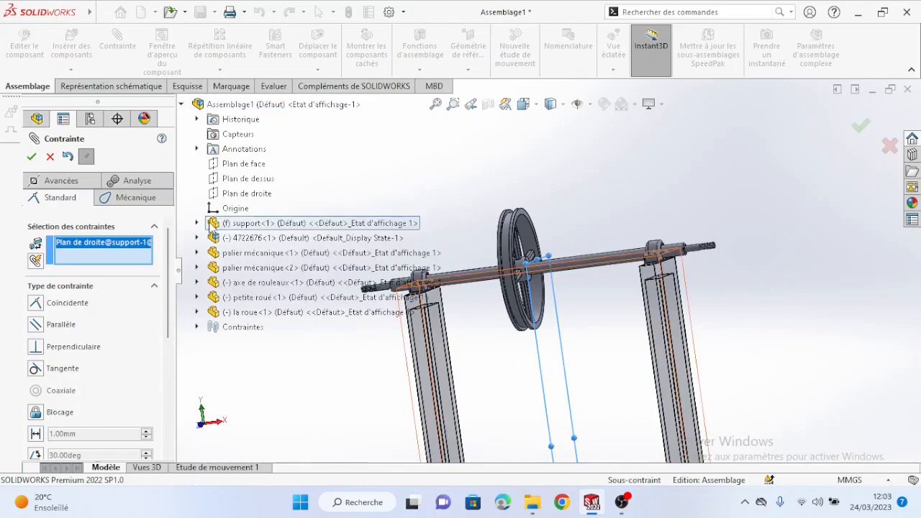
{"action": "left_click", "coordinate": [197, 312]}
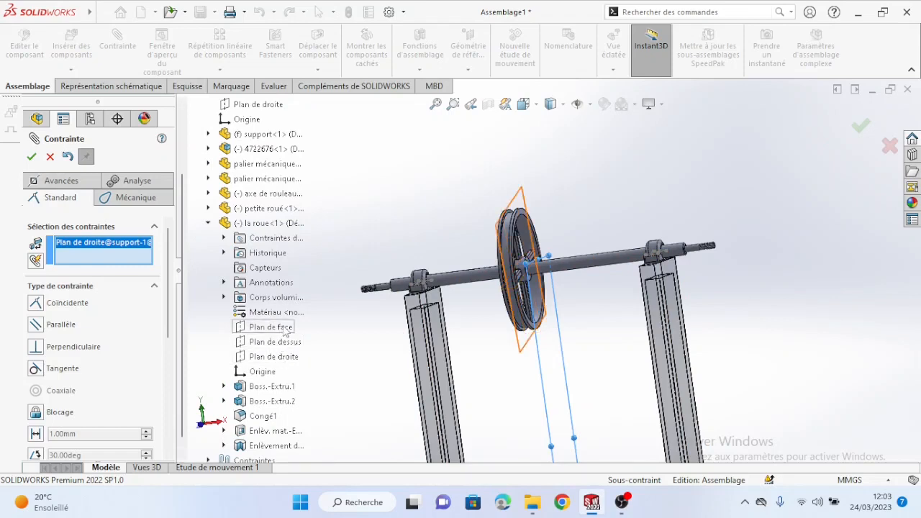
{"action": "left_click", "coordinate": [285, 329]}
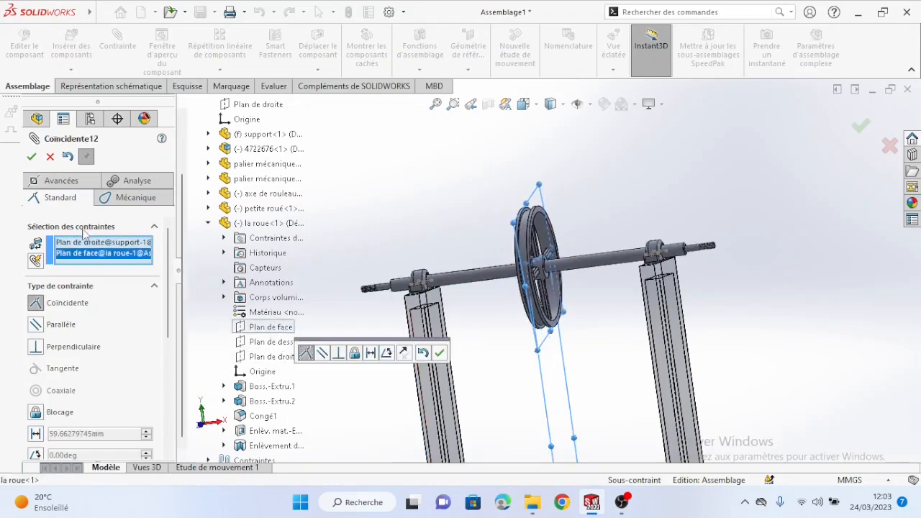
{"action": "left_click", "coordinate": [31, 157]}
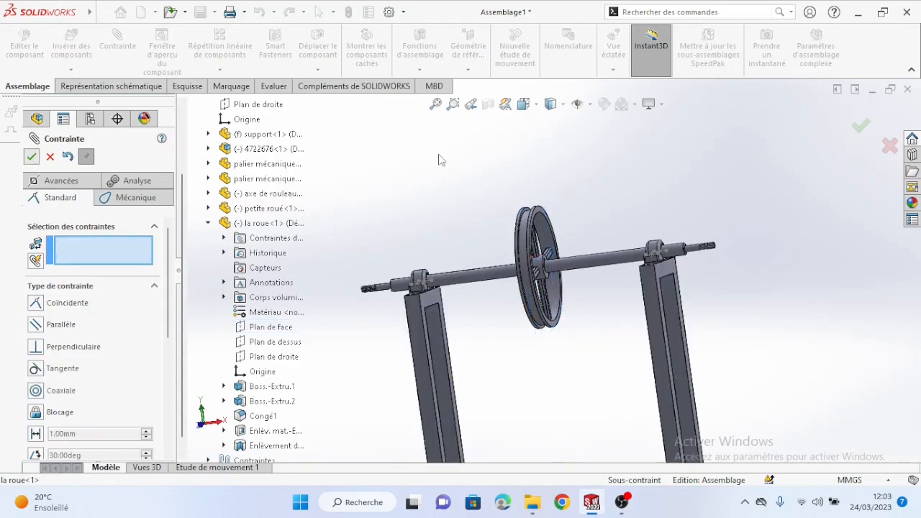
Align petite roué under la roue with a coincident mate between the support's Plan de droite and petite roué's Plan de face
{"action": "middle_click_drag", "start_coordinate": [512, 204], "coordinate": [576, 265]}
{"action": "scroll", "coordinate": [576, 265], "scroll_direction": "up", "scroll_amount": 4}
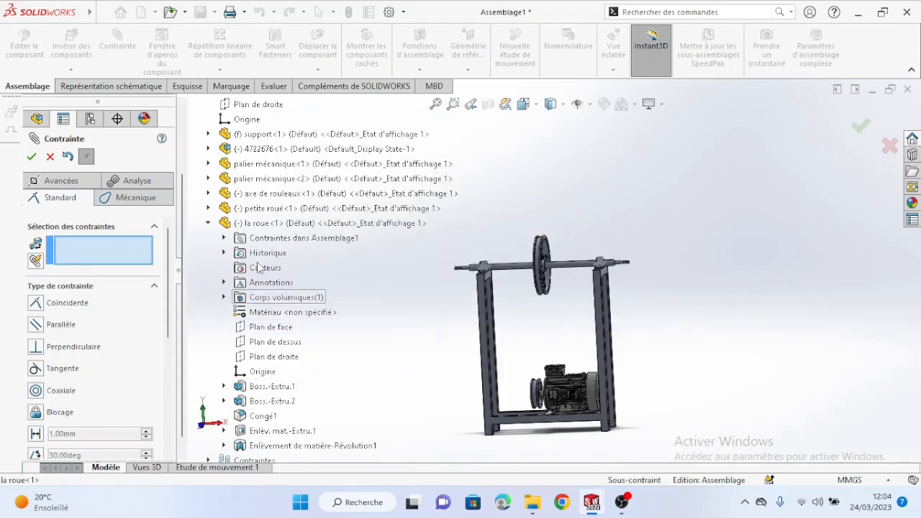
{"action": "left_click", "coordinate": [208, 223]}
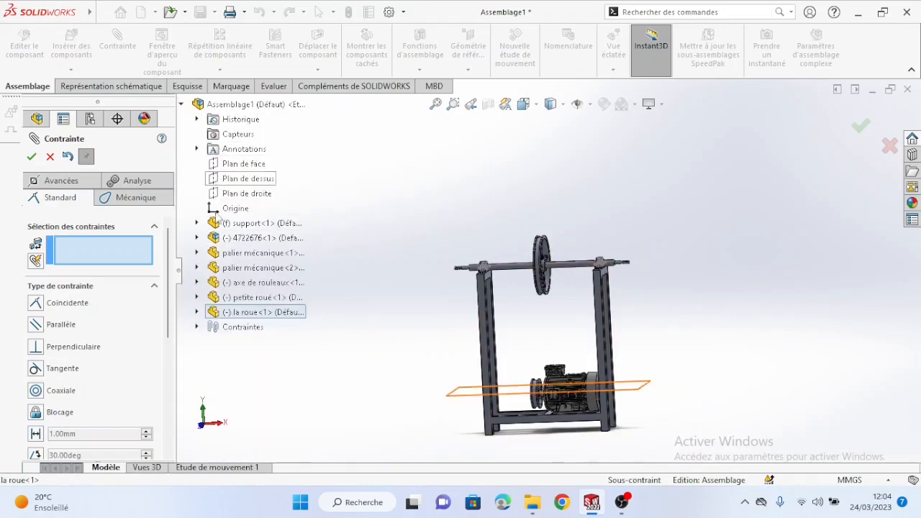
{"action": "left_click", "coordinate": [198, 223]}
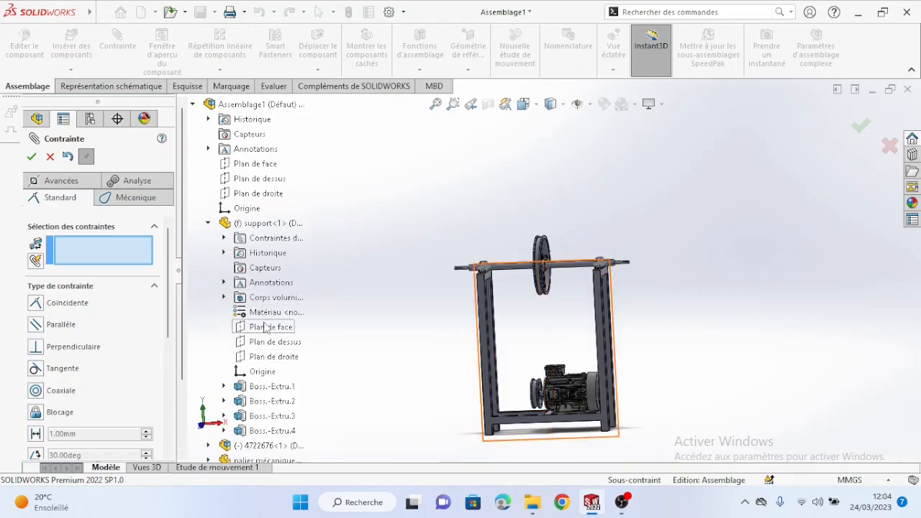
{"action": "left_click", "coordinate": [273, 357]}
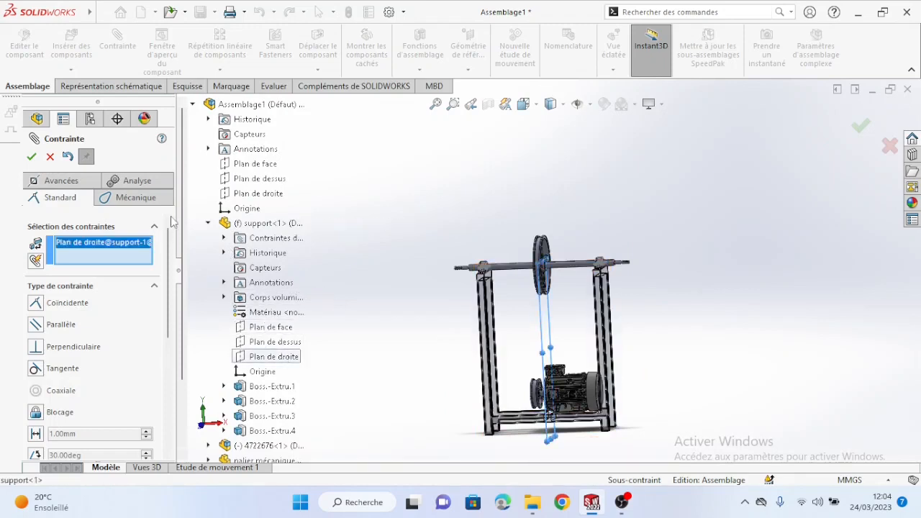
{"action": "left_click", "coordinate": [209, 224]}
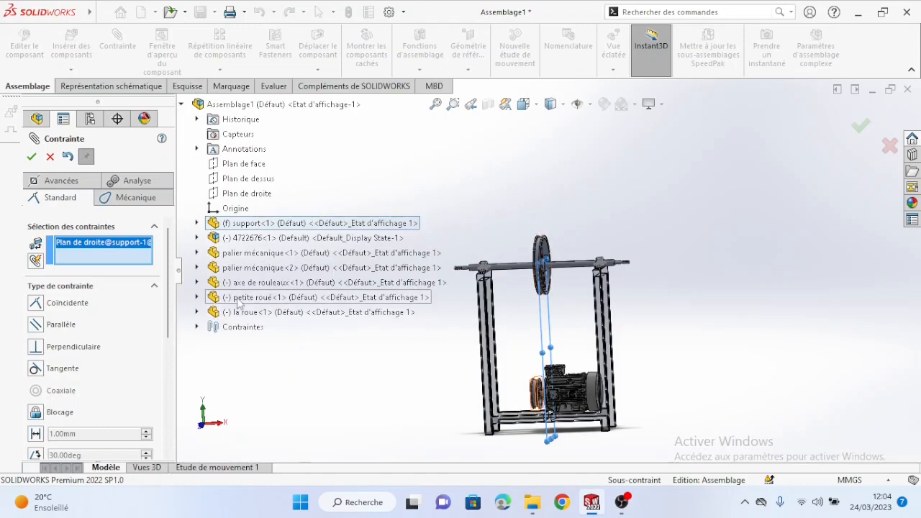
{"action": "left_click", "coordinate": [197, 297]}
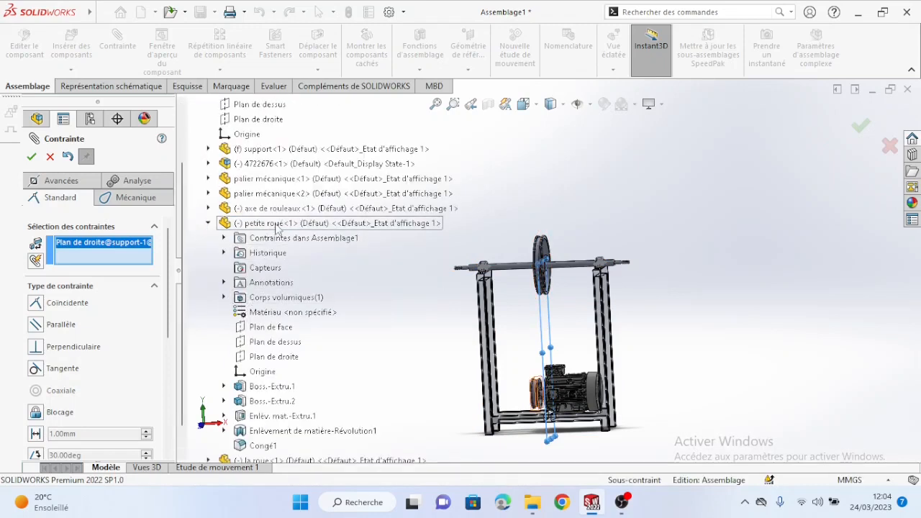
{"action": "left_click", "coordinate": [282, 332]}
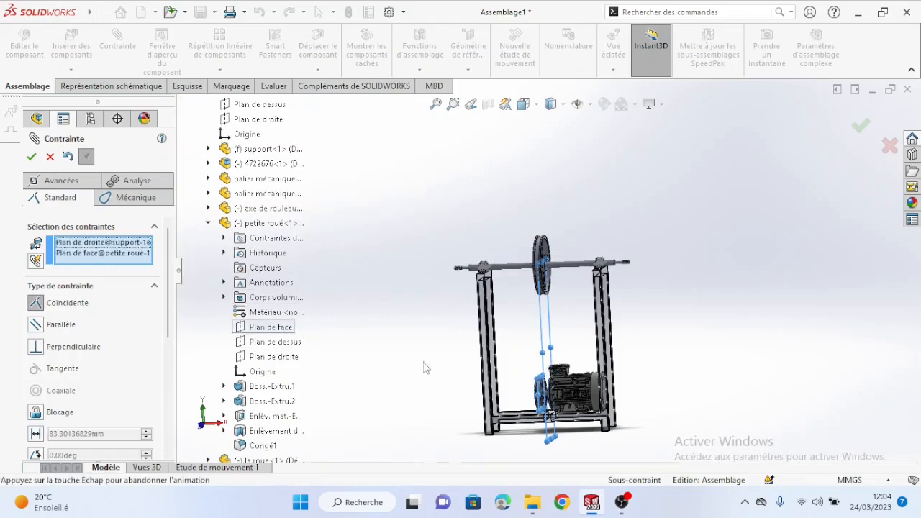
{"action": "left_click", "coordinate": [31, 157]}
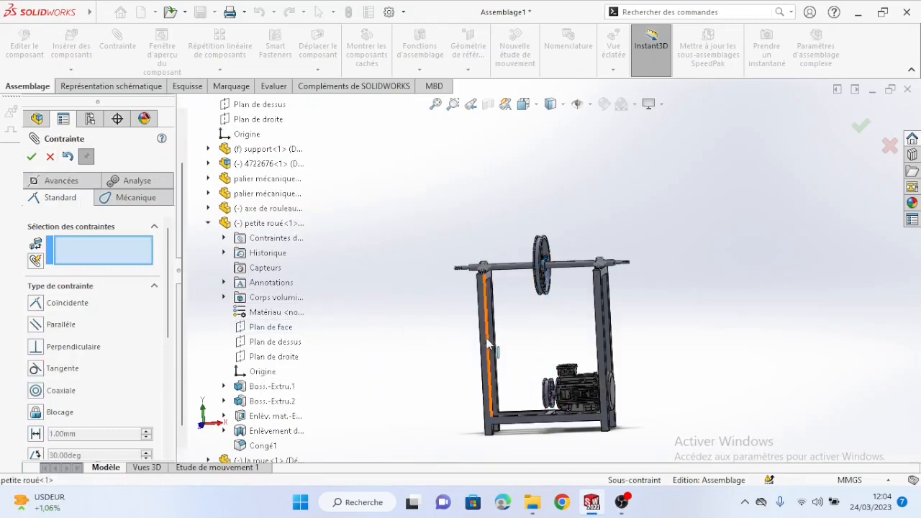
Examine the alignment of the two wheels and the position of the motor relative to the frame legs and base
{"action": "middle_click_drag", "start_coordinate": [488, 344], "coordinate": [490, 405]}
{"action": "scroll", "coordinate": [577, 382], "scroll_direction": "down", "scroll_amount": 4}
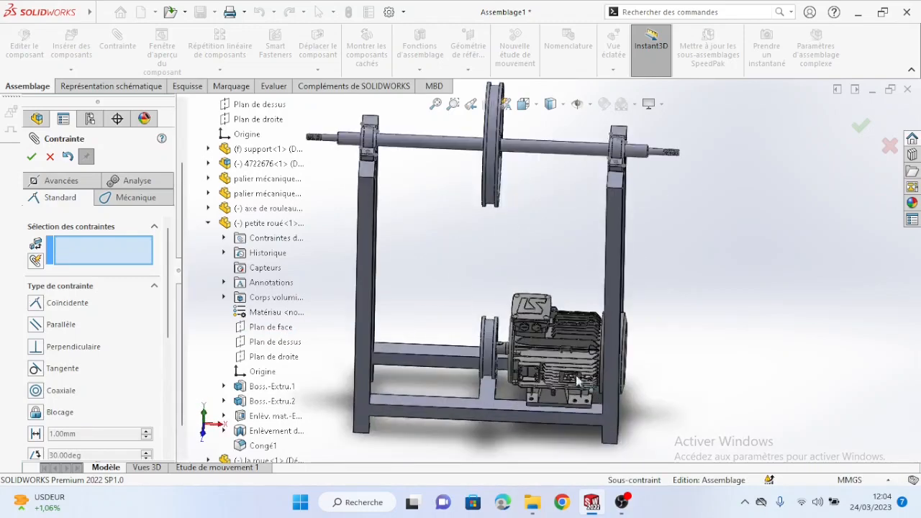
{"action": "middle_click_drag", "start_coordinate": [577, 381], "coordinate": [528, 267]}
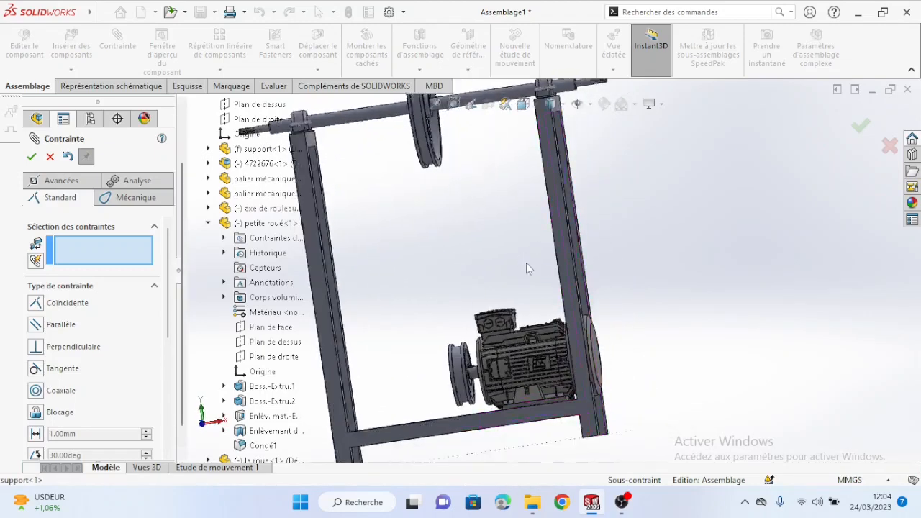
{"action": "scroll", "coordinate": [528, 267], "scroll_direction": "up", "scroll_amount": 3}
{"action": "middle_click_drag", "start_coordinate": [492, 237], "coordinate": [483, 205]}
{"action": "scroll", "coordinate": [486, 232], "scroll_direction": "down", "scroll_amount": 3}
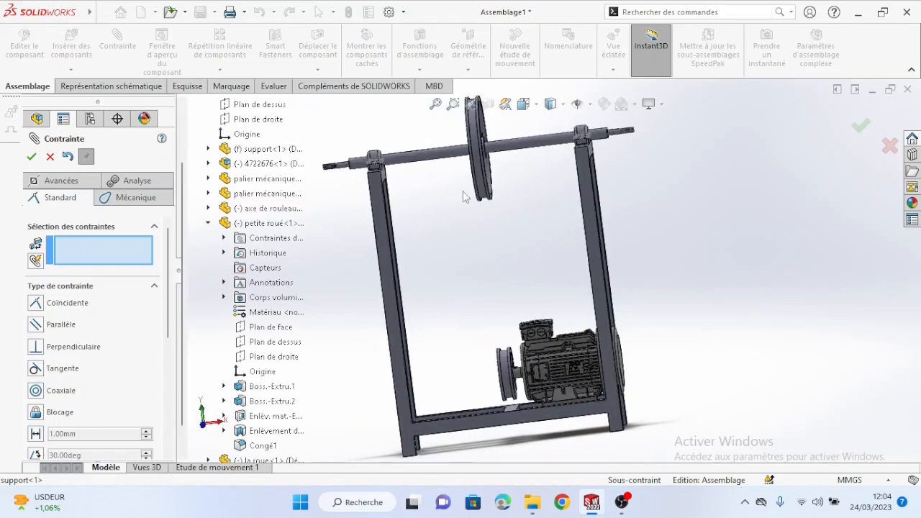
{"action": "scroll", "coordinate": [447, 204], "scroll_direction": "down", "scroll_amount": 3}
{"action": "scroll", "coordinate": [531, 311], "scroll_direction": "up", "scroll_amount": 5}
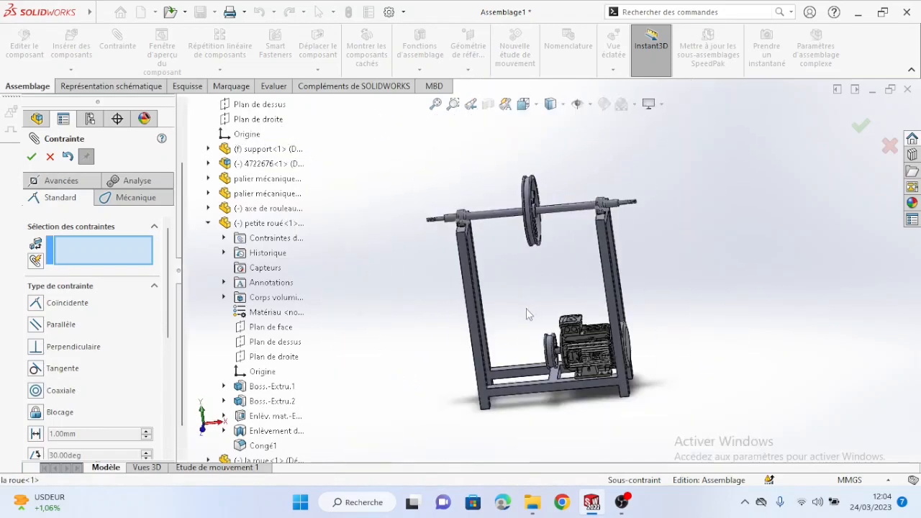
{"action": "middle_click_drag", "start_coordinate": [530, 312], "coordinate": [541, 291]}
{"action": "scroll", "coordinate": [549, 324], "scroll_direction": "down", "scroll_amount": 2}
{"action": "scroll", "coordinate": [549, 324], "scroll_direction": "down", "scroll_amount": 4}
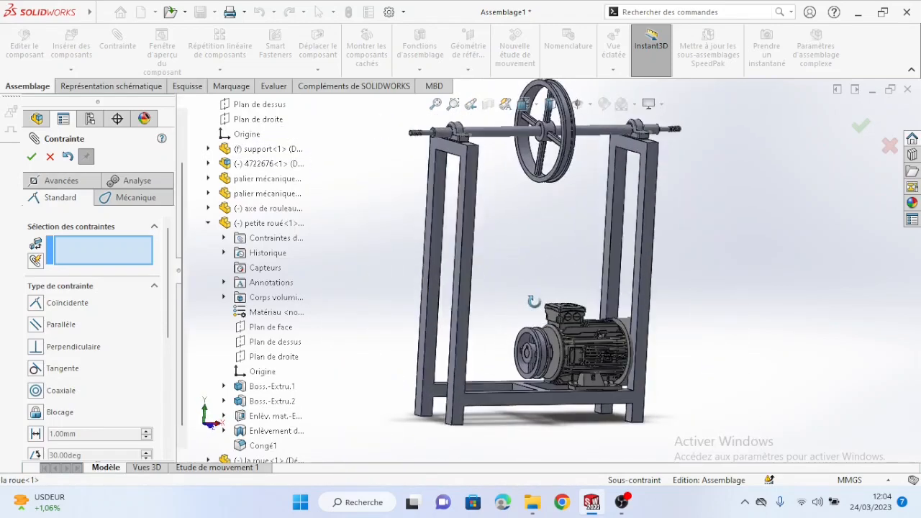
{"action": "scroll", "coordinate": [628, 330], "scroll_direction": "down", "scroll_amount": 6}
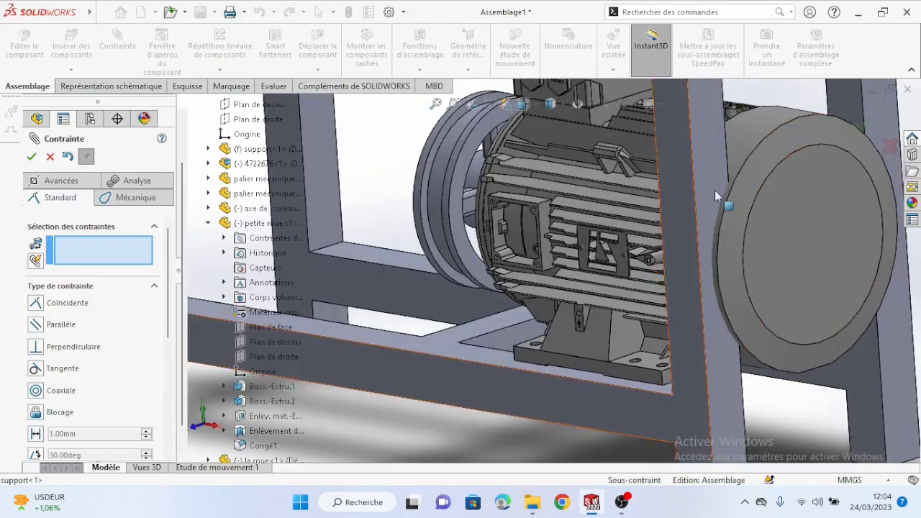
{"action": "scroll", "coordinate": [510, 385], "scroll_direction": "up", "scroll_amount": 6}
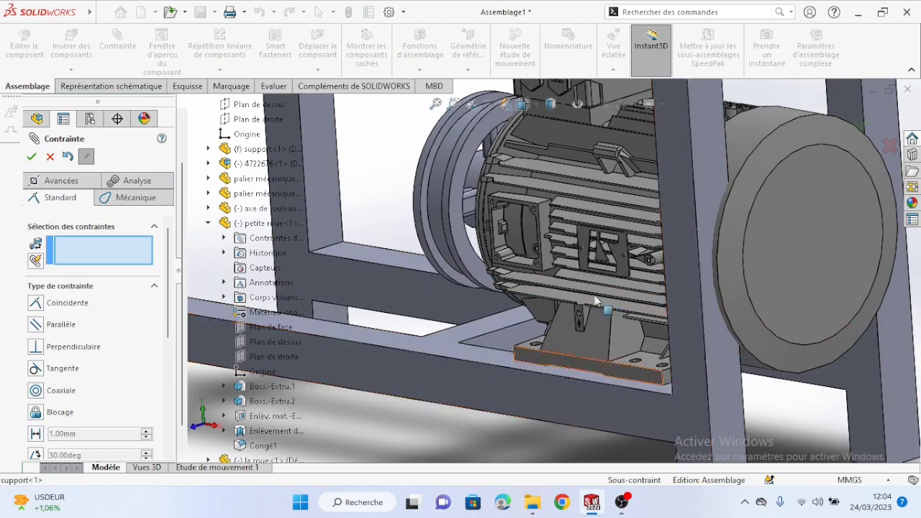
{"action": "scroll", "coordinate": [586, 290], "scroll_direction": "down", "scroll_amount": 2}
{"action": "scroll", "coordinate": [586, 291], "scroll_direction": "up", "scroll_amount": 4}
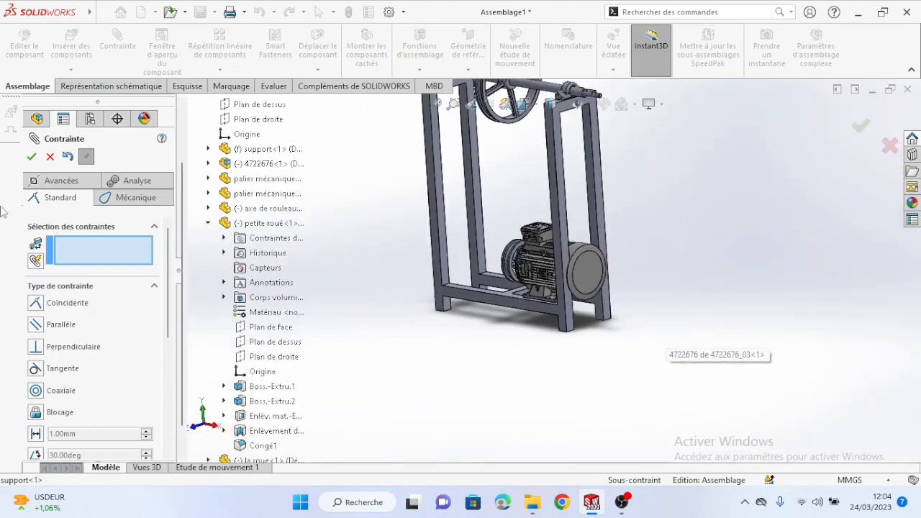
Leave the mate command, check how the motor sits within the frame, and switch to the support part
{"action": "key", "text": "Escape"}
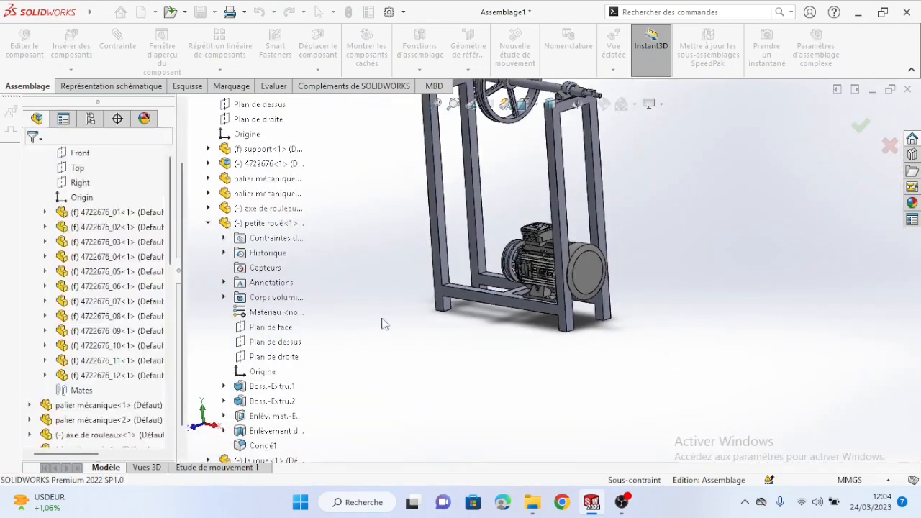
{"action": "middle_click_drag", "start_coordinate": [432, 310], "coordinate": [471, 281]}
{"action": "scroll", "coordinate": [608, 221], "scroll_direction": "down", "scroll_amount": 2}
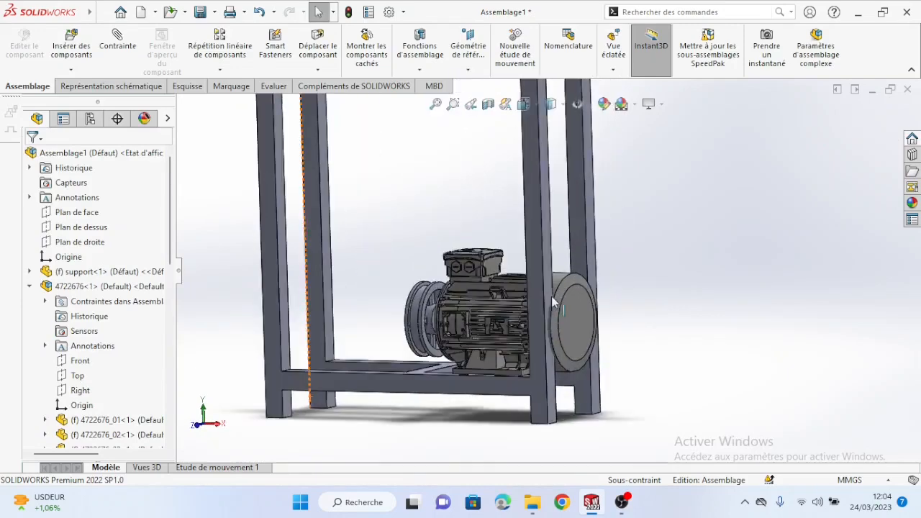
{"action": "scroll", "coordinate": [521, 295], "scroll_direction": "up", "scroll_amount": 3}
{"action": "scroll", "coordinate": [513, 203], "scroll_direction": "down", "scroll_amount": 2}
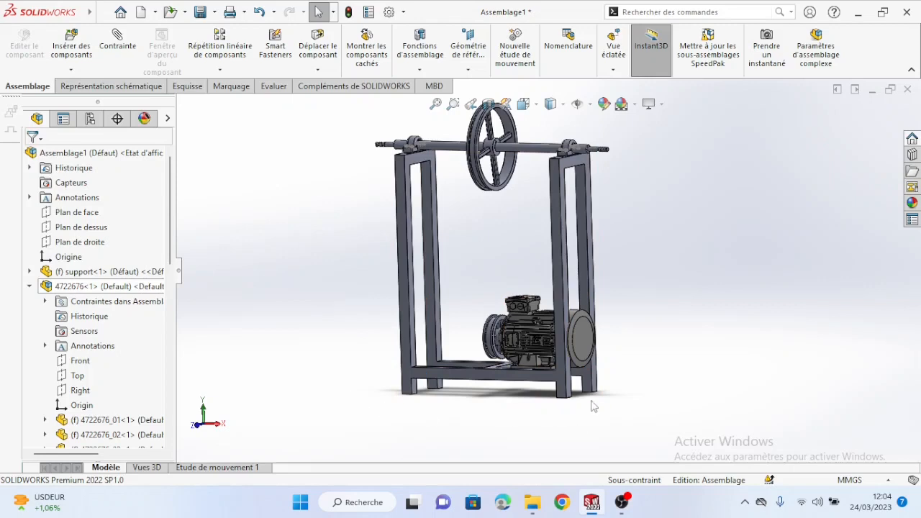
{"action": "mouse_move", "coordinate": [596, 500]}
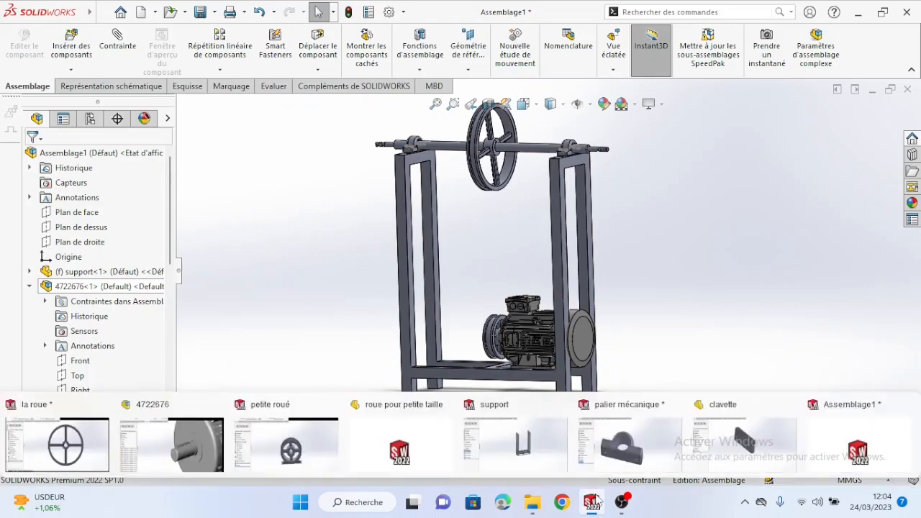
{"action": "mouse_move", "coordinate": [742, 446]}
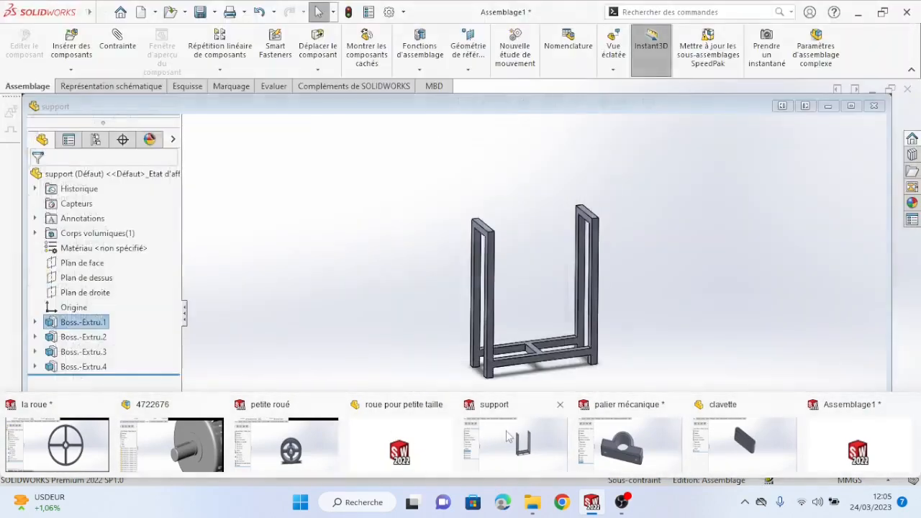
{"action": "left_click", "coordinate": [506, 431]}
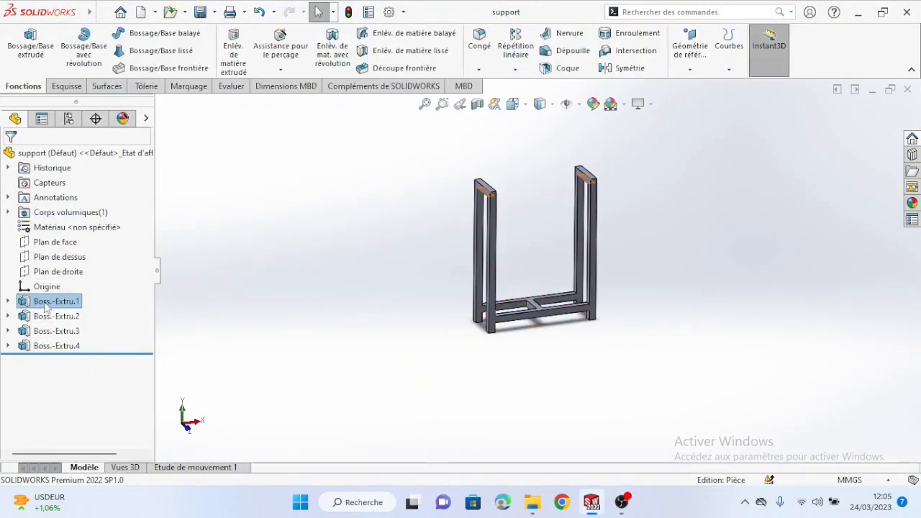
Set the long spacing between the legs to 1000 mm in Esquisse1 of Boss.-Extru.1 and exit the sketch
{"action": "left_click", "coordinate": [8, 302]}
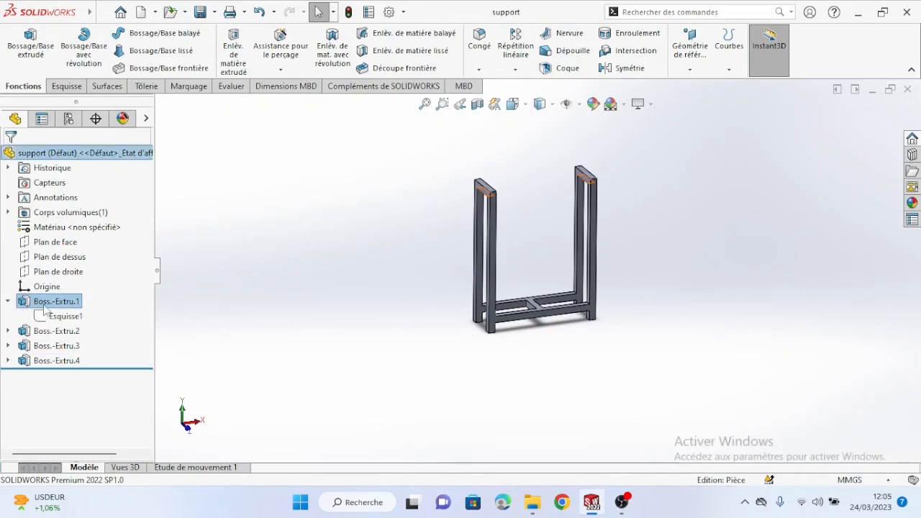
{"action": "left_click", "coordinate": [61, 316]}
{"action": "left_click", "coordinate": [75, 274]}
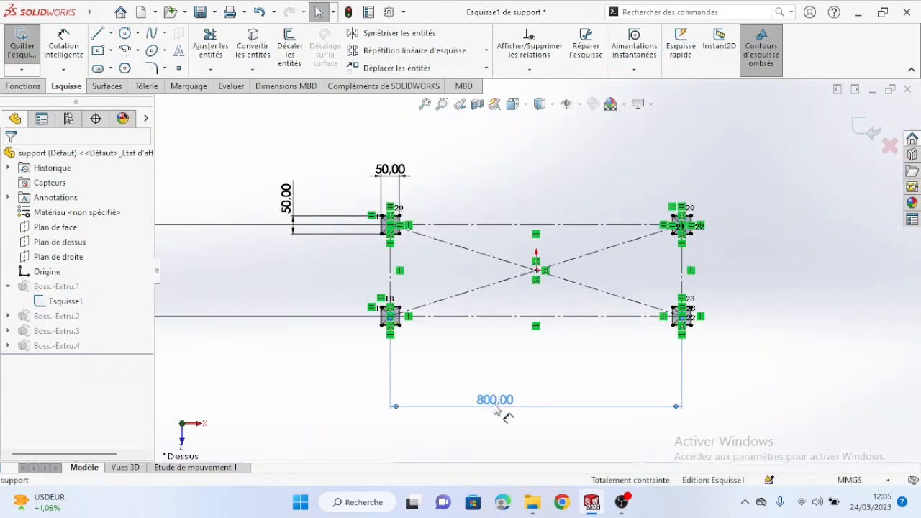
{"action": "double_click", "coordinate": [495, 403]}
{"action": "key", "text": "BackSpace"}
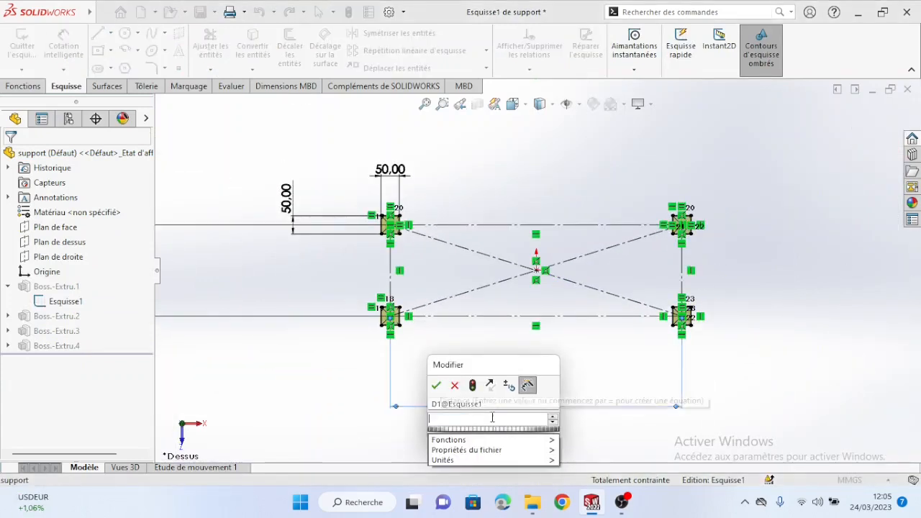
{"action": "type", "text": "1000"}
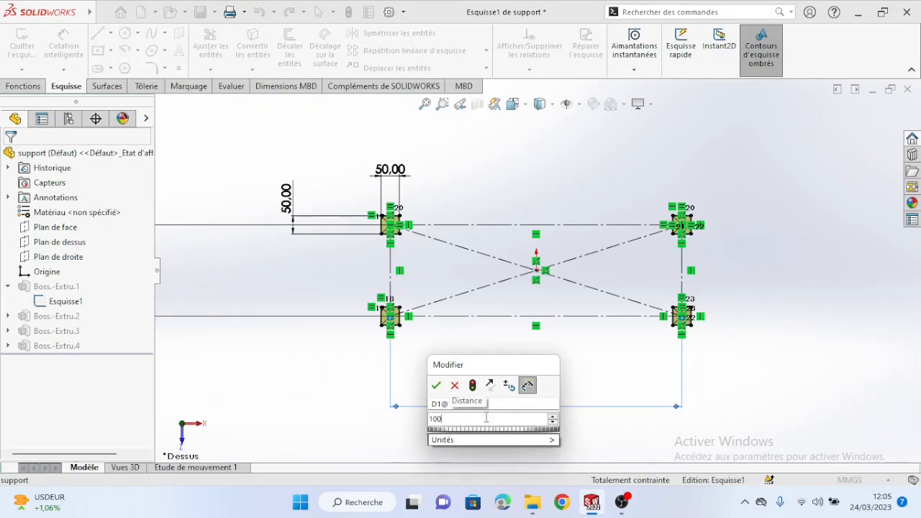
{"action": "left_click", "coordinate": [436, 386]}
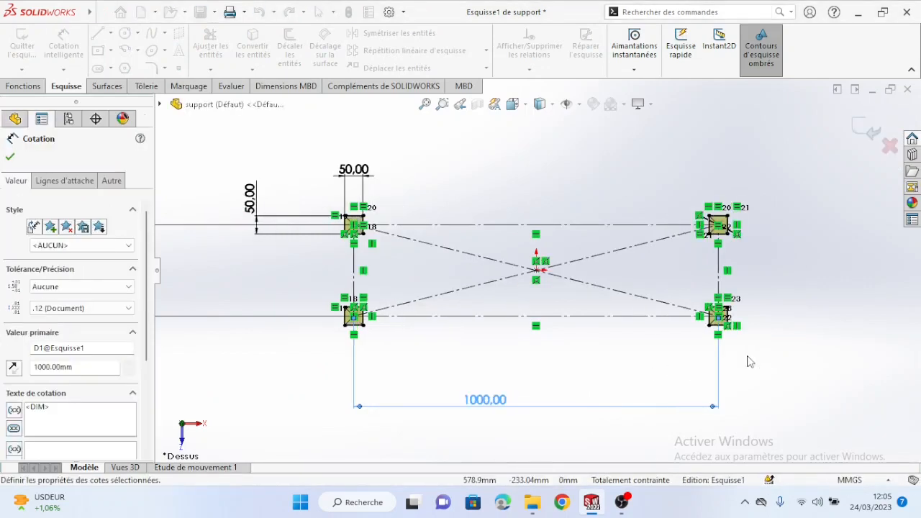
{"action": "left_click", "coordinate": [863, 121]}
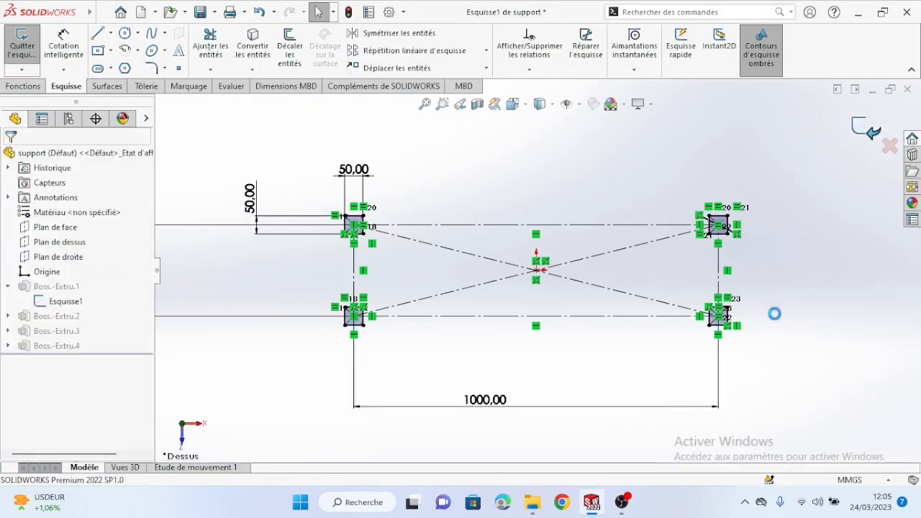
{"action": "middle_click_drag", "start_coordinate": [517, 418], "coordinate": [497, 317]}
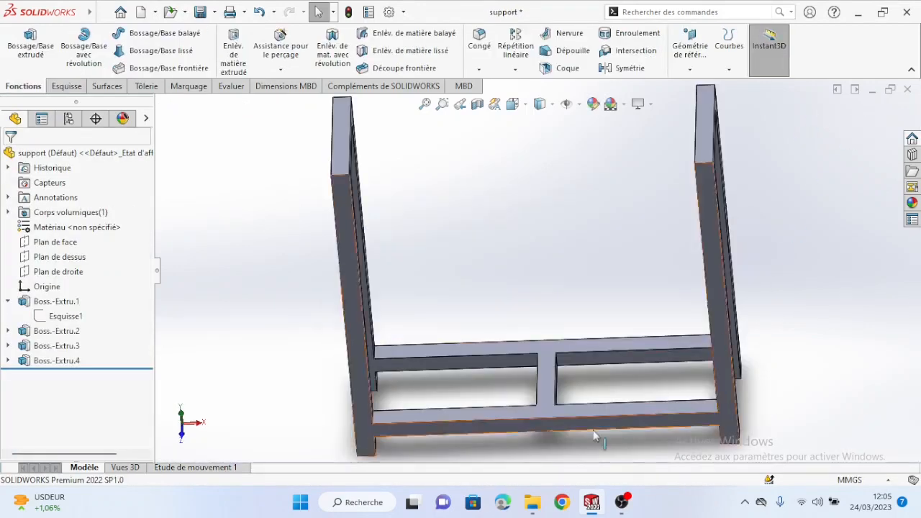
Return to Assemblage1 and rebuild the assembly with the modified support
{"action": "mouse_move", "coordinate": [593, 502]}
{"action": "left_click", "coordinate": [830, 432]}
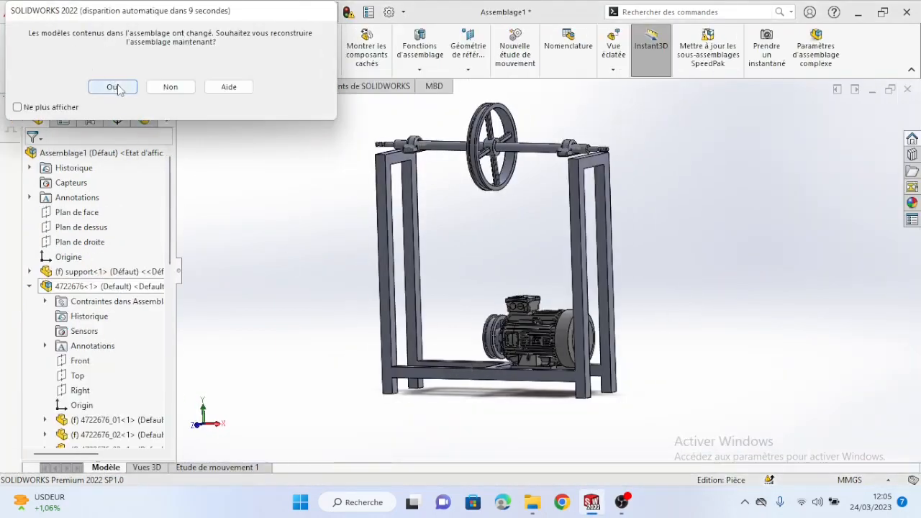
{"action": "left_click", "coordinate": [113, 87]}
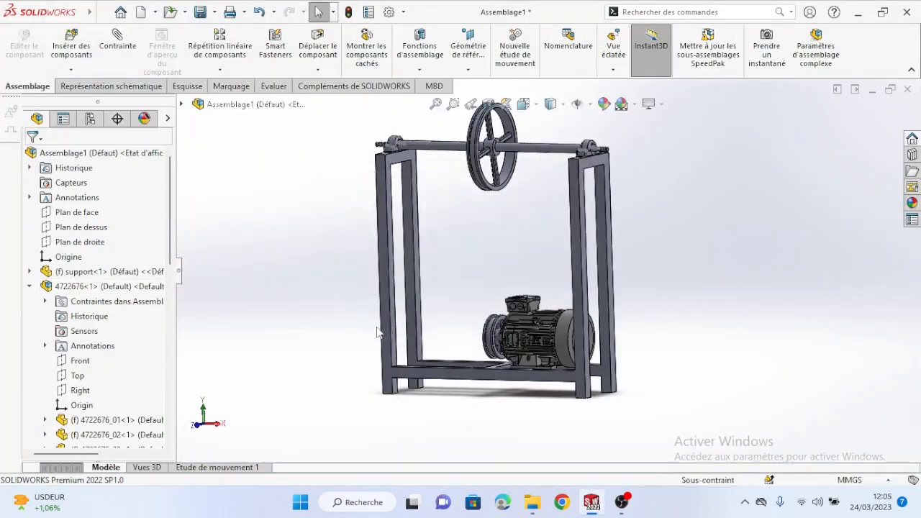
Examine the fit of the motor, la roue and the roller shaft's bearing end on the widened frame
{"action": "middle_click_drag", "start_coordinate": [377, 332], "coordinate": [403, 322]}
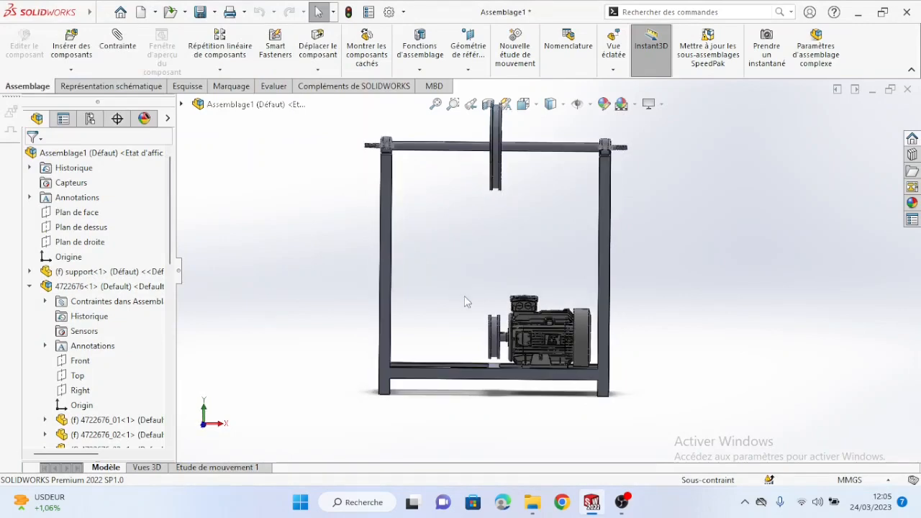
{"action": "middle_click_drag", "start_coordinate": [465, 302], "coordinate": [448, 319]}
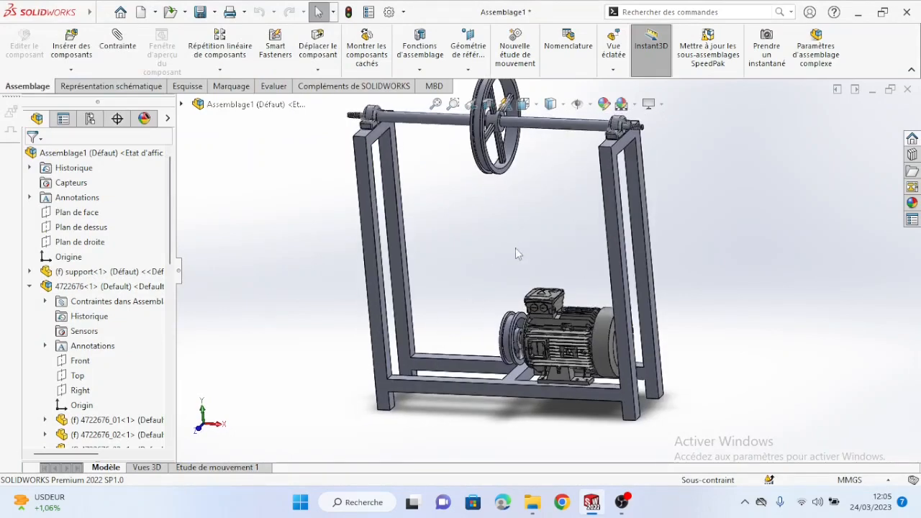
{"action": "scroll", "coordinate": [524, 345], "scroll_direction": "down", "scroll_amount": 3}
{"action": "middle_click_drag", "start_coordinate": [529, 350], "coordinate": [554, 337]}
{"action": "scroll", "coordinate": [555, 369], "scroll_direction": "up", "scroll_amount": 4}
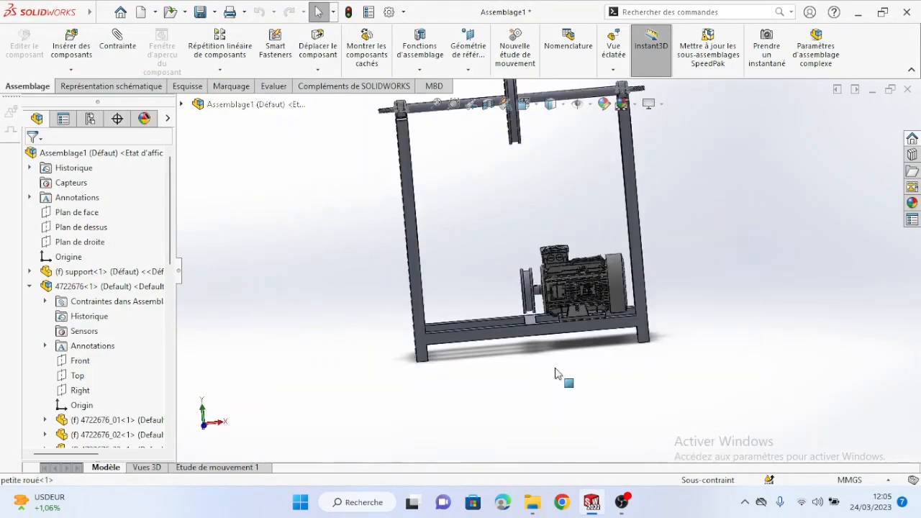
{"action": "scroll", "coordinate": [555, 368], "scroll_direction": "up", "scroll_amount": 1}
{"action": "scroll", "coordinate": [482, 152], "scroll_direction": "up", "scroll_amount": 1}
{"action": "scroll", "coordinate": [506, 195], "scroll_direction": "down", "scroll_amount": 6}
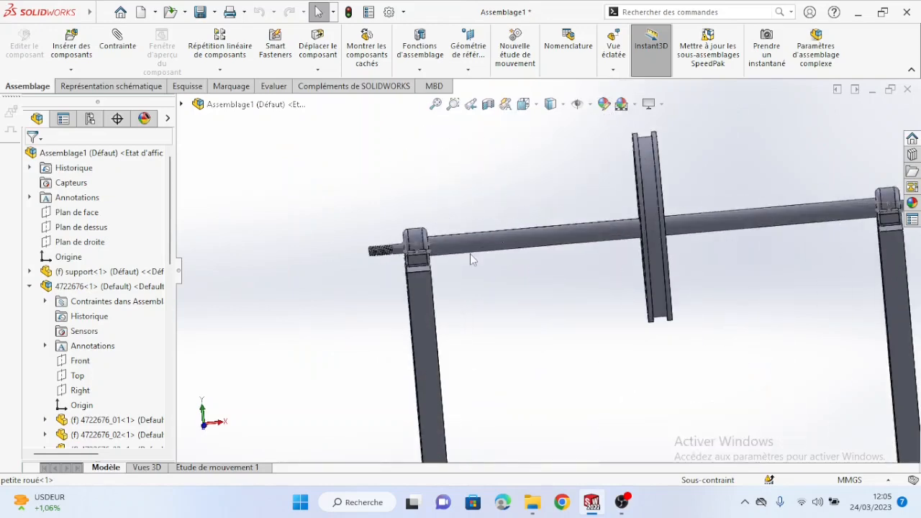
{"action": "middle_click_drag", "start_coordinate": [470, 254], "coordinate": [553, 238]}
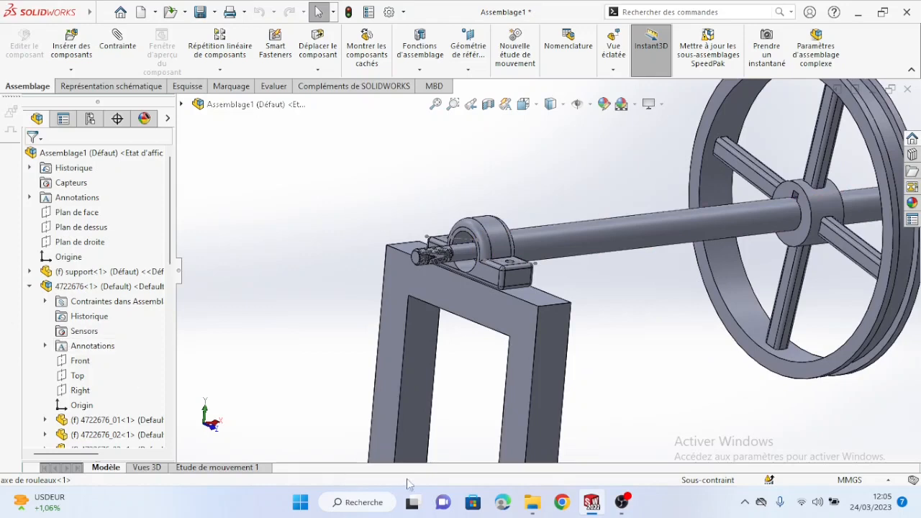
Collapse the expanded components in the assembly tree and open the axe de rouleaux part in its own window
{"action": "scroll", "coordinate": [29, 296], "scroll_direction": "down", "scroll_amount": 3}
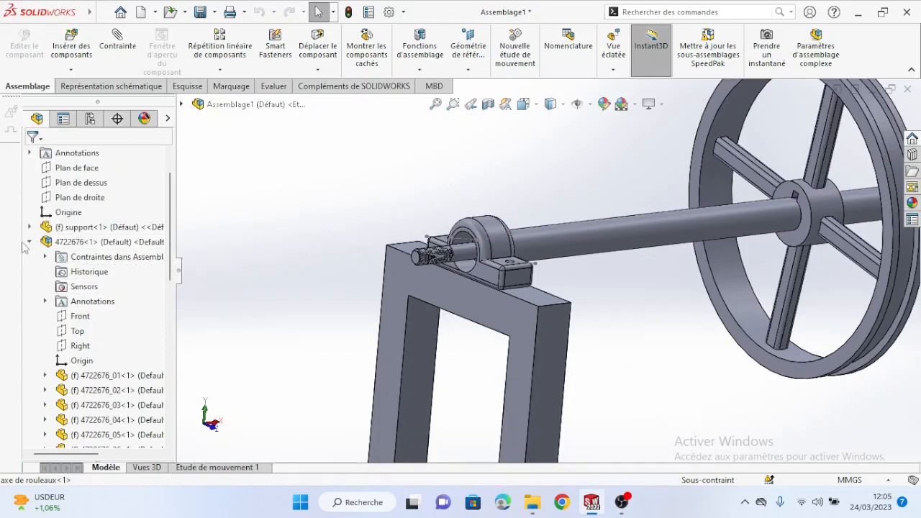
{"action": "left_click", "coordinate": [29, 243]}
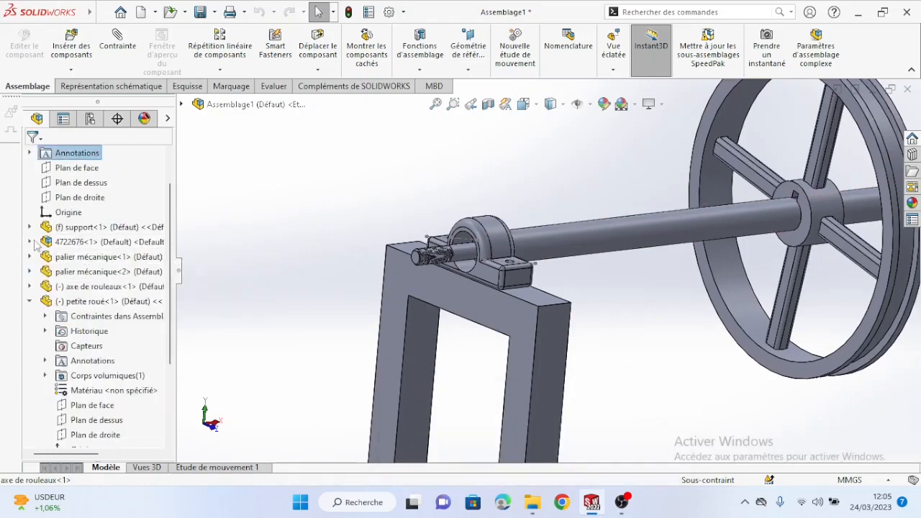
{"action": "left_click", "coordinate": [29, 302]}
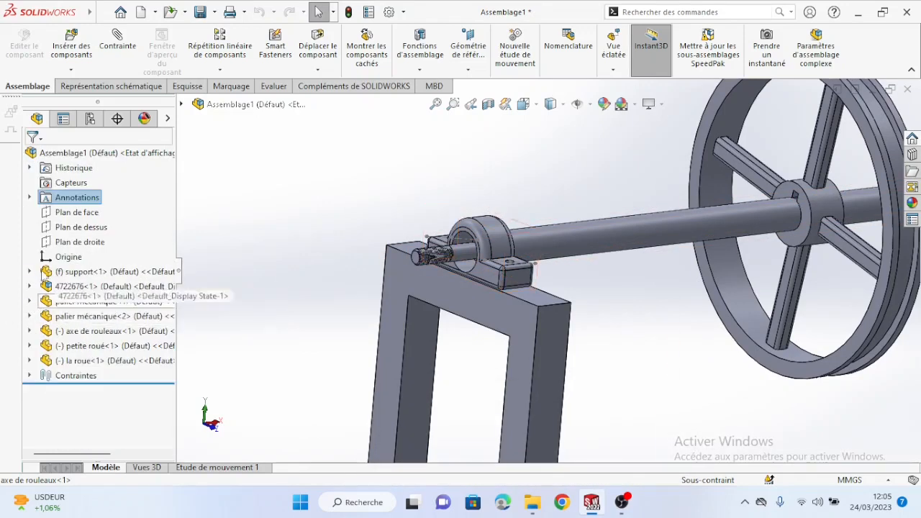
{"action": "left_click", "coordinate": [85, 331]}
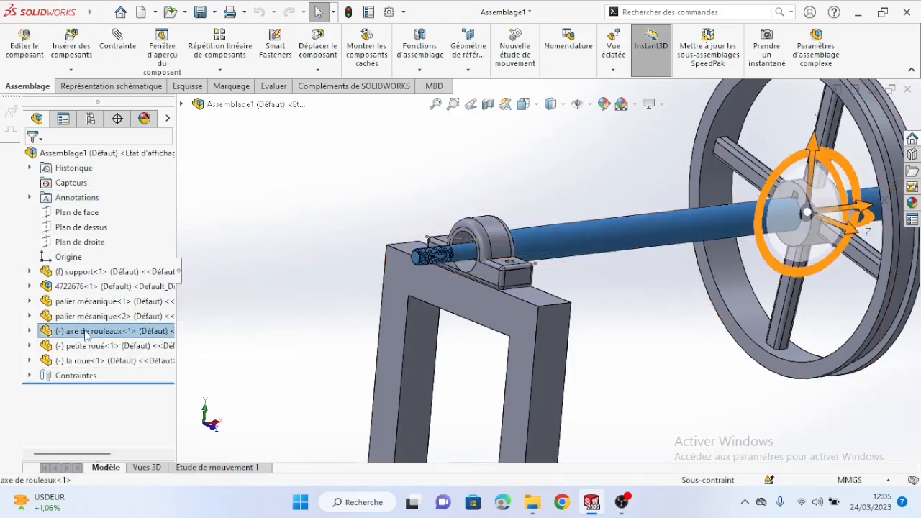
{"action": "right_click", "coordinate": [85, 331]}
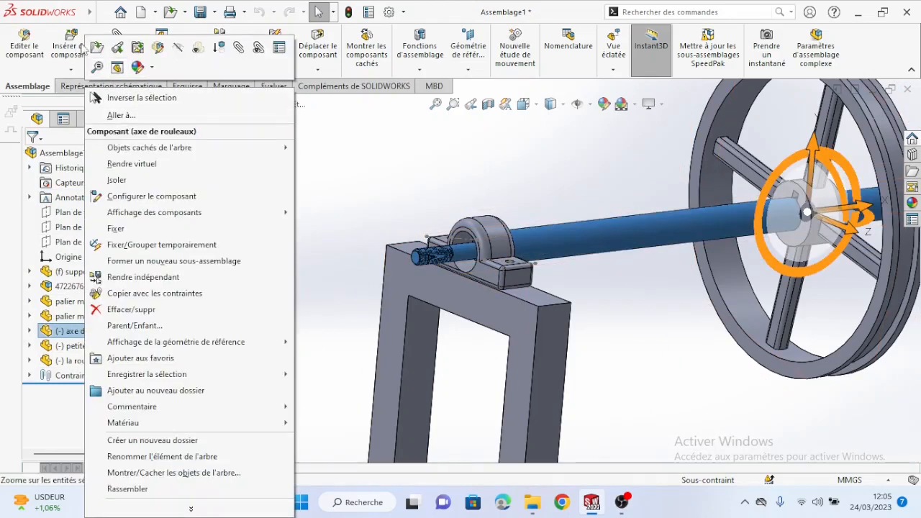
{"action": "left_click", "coordinate": [98, 49]}
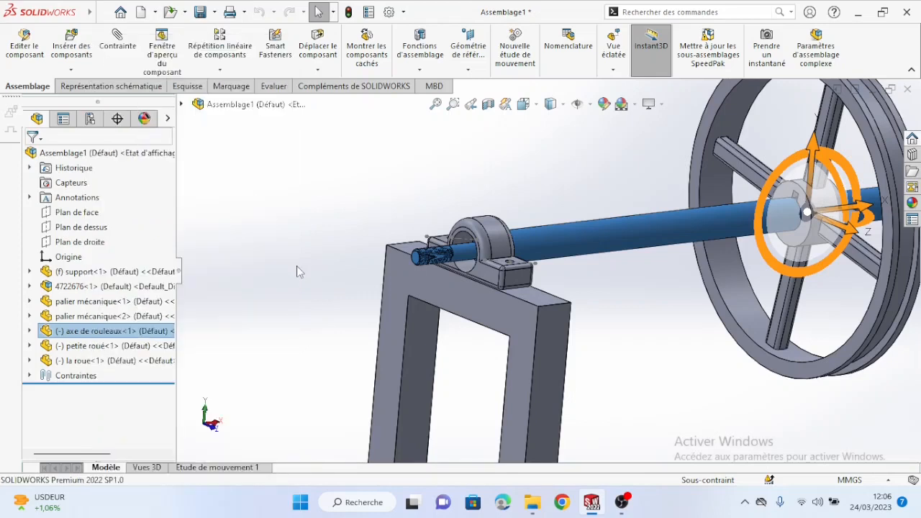
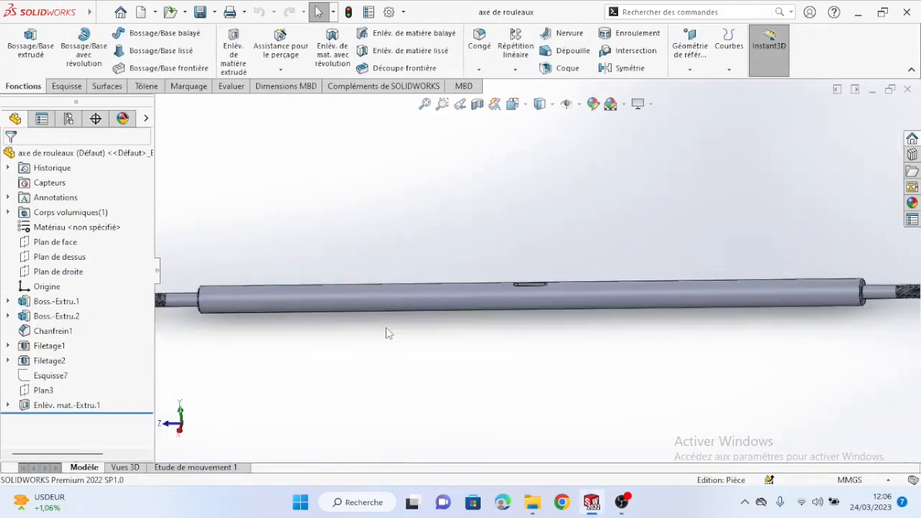
Set the mid-plane extrusion depth of Boss.-Extru.2, the shaft's thin end sections, to 1400 mm
{"action": "left_click", "coordinate": [31, 319]}
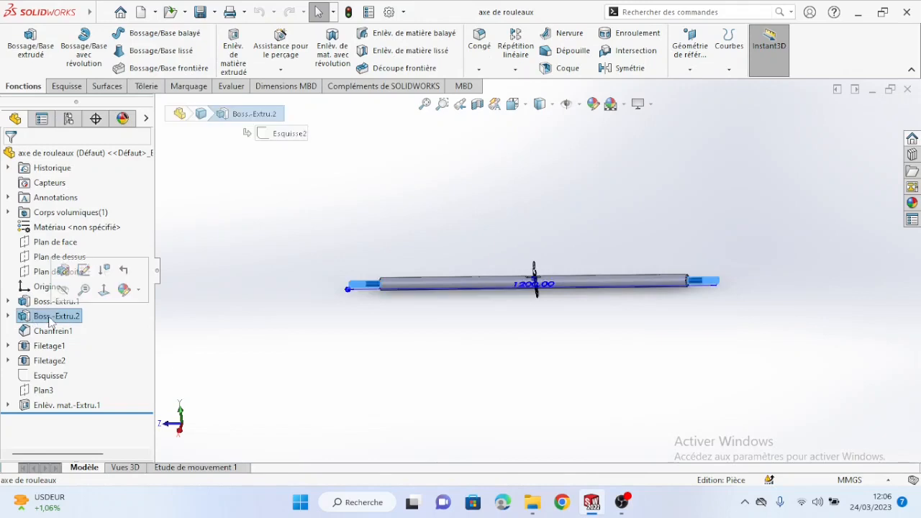
{"action": "left_click", "coordinate": [64, 271]}
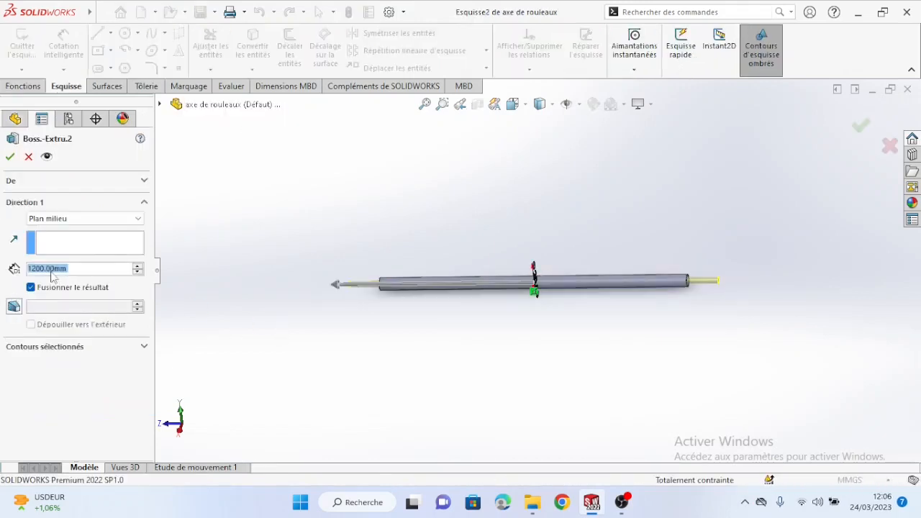
{"action": "left_click", "coordinate": [37, 270]}
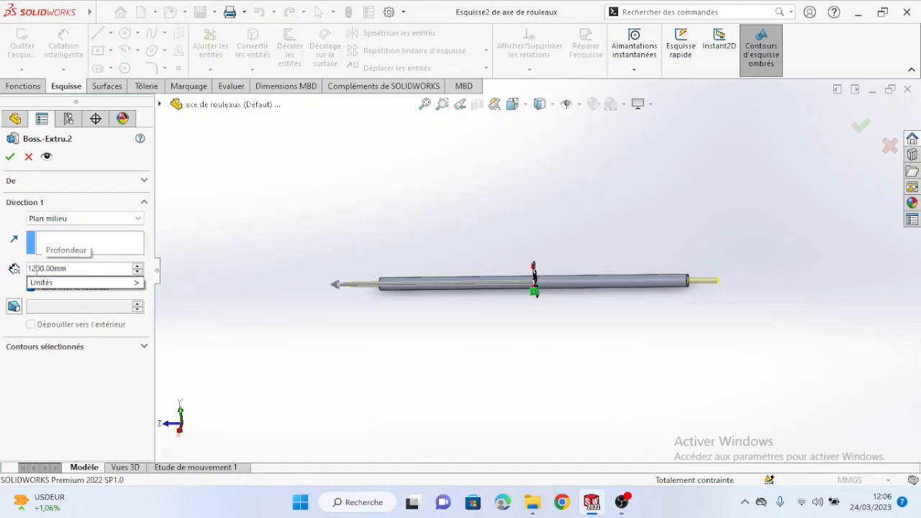
{"action": "key", "text": "BackSpace"}
{"action": "type", "text": "4"}
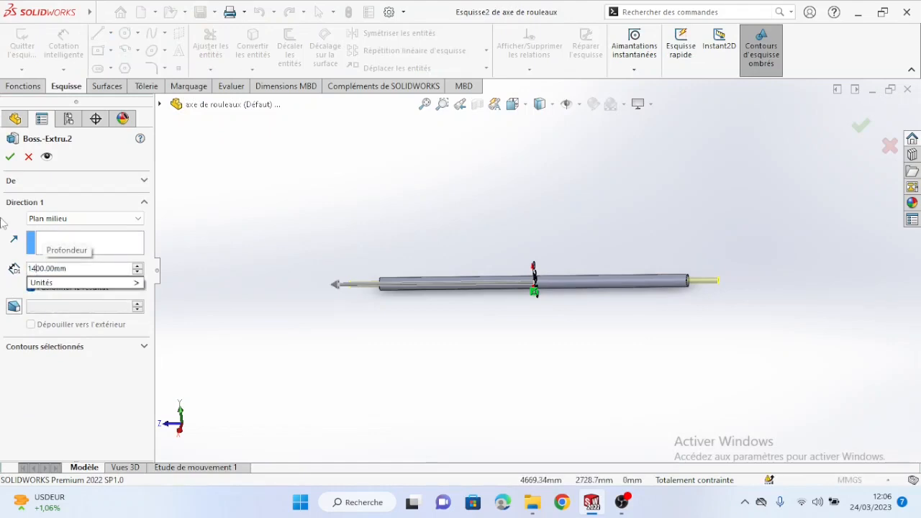
{"action": "left_click", "coordinate": [10, 158]}
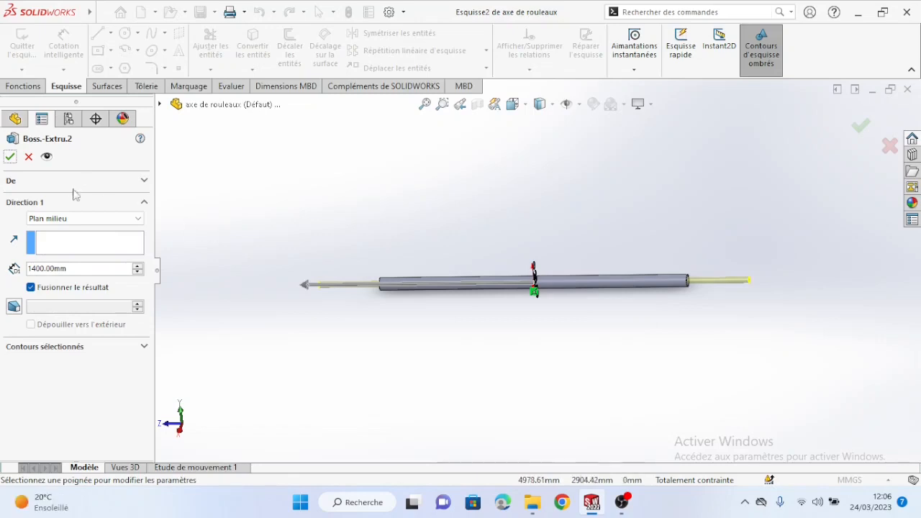
{"action": "left_click", "coordinate": [10, 157]}
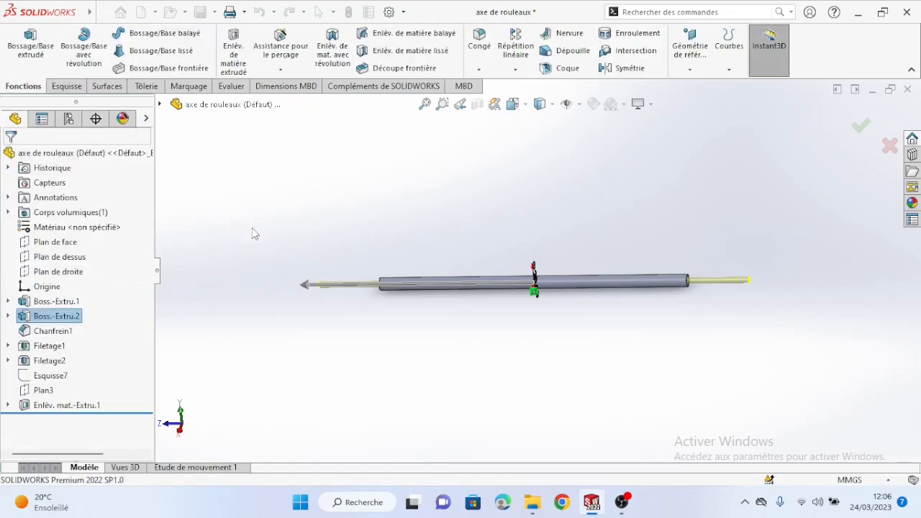
{"action": "scroll", "coordinate": [439, 335], "scroll_direction": "down", "scroll_amount": 2}
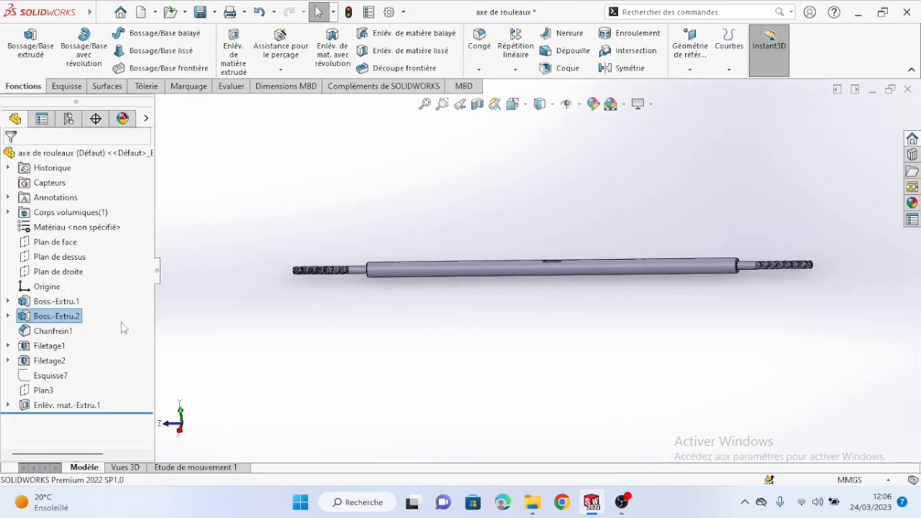
Set the mid-plane extrusion depth of Boss.-Extru.1, the shaft's thick central section, to 1200 mm
{"action": "right_click", "coordinate": [56, 303]}
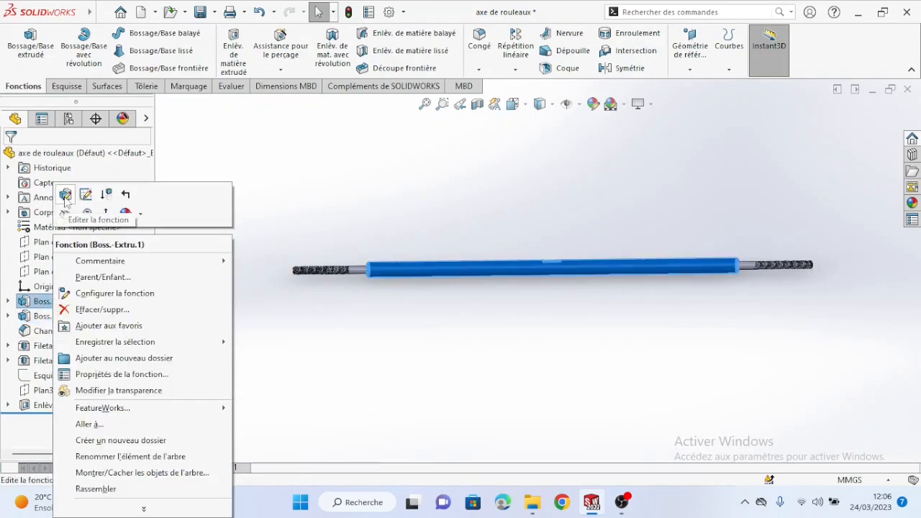
{"action": "left_click", "coordinate": [65, 196]}
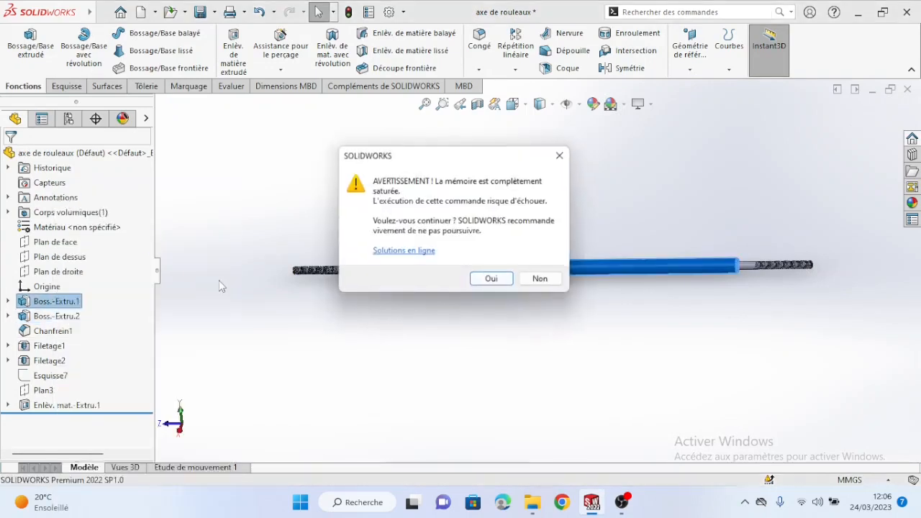
{"action": "left_click", "coordinate": [493, 281]}
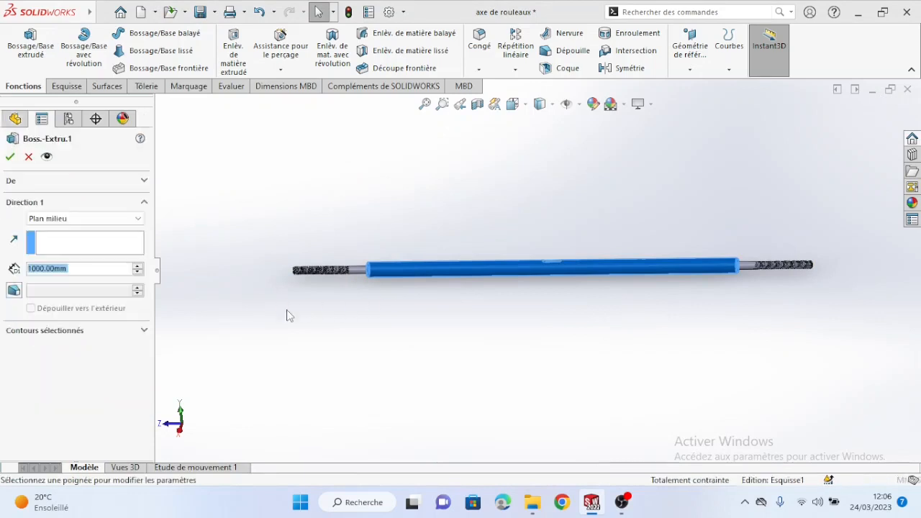
{"action": "left_click", "coordinate": [38, 270]}
{"action": "key", "text": "BackSpace"}
{"action": "type", "text": "2"}
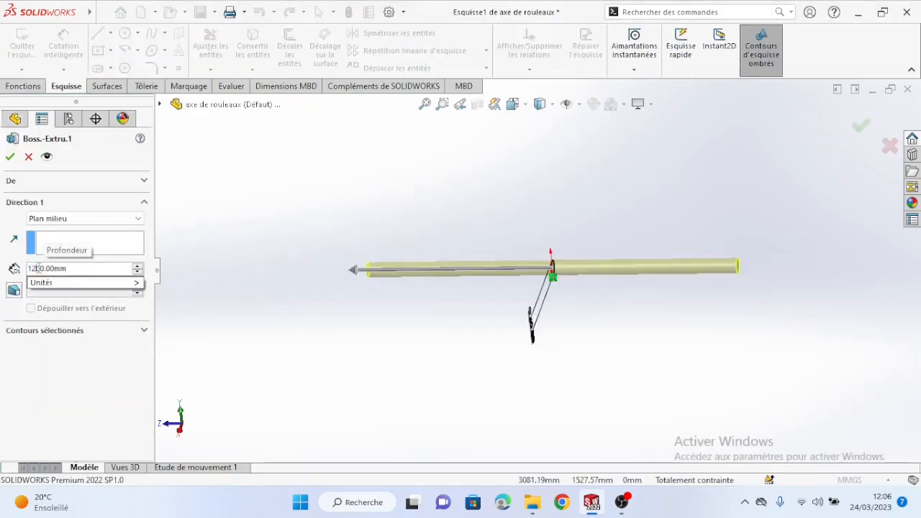
{"action": "left_click", "coordinate": [10, 159]}
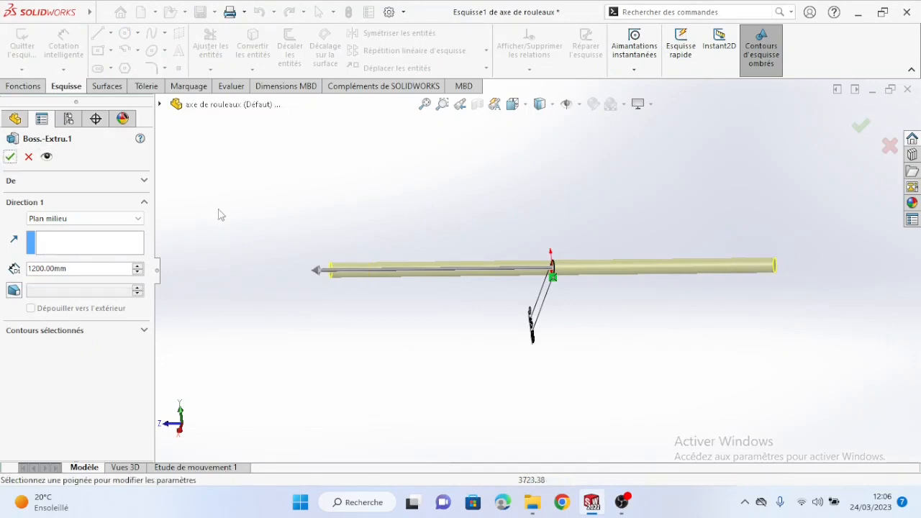
{"action": "left_click", "coordinate": [11, 157]}
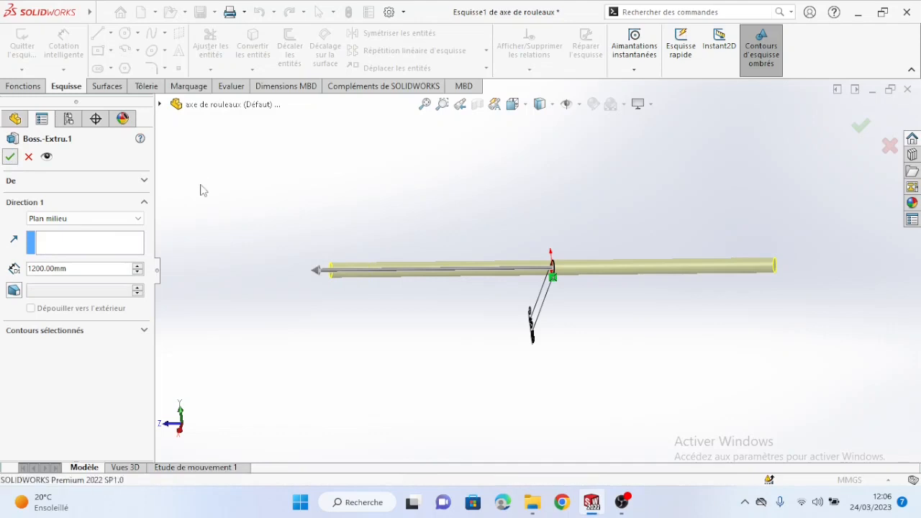
{"action": "middle_click_drag", "start_coordinate": [326, 279], "coordinate": [347, 288]}
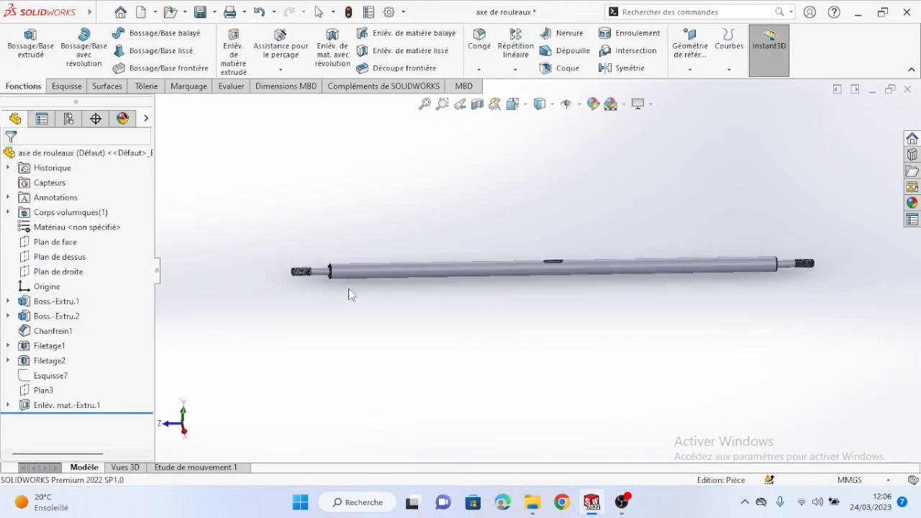
Switch to Assemblage1 and update it with the lengthened axe de rouleaux part
{"action": "mouse_move", "coordinate": [597, 507]}
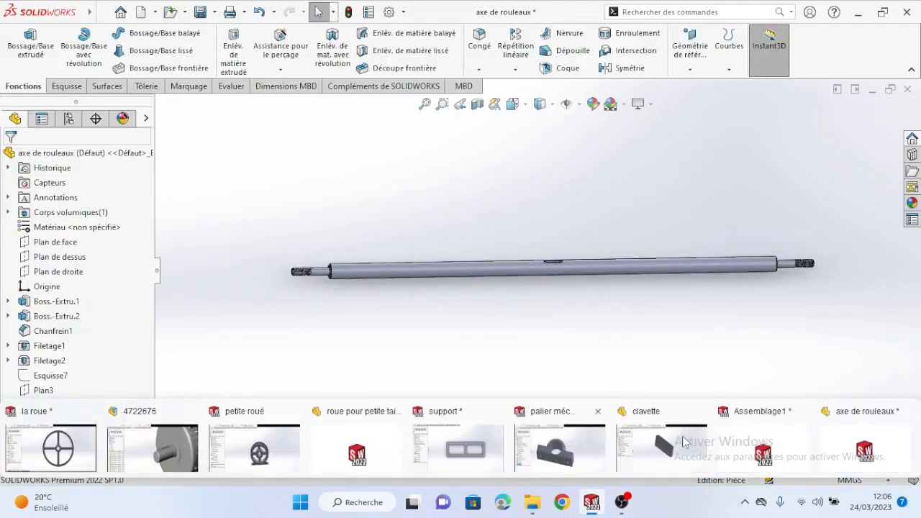
{"action": "left_click", "coordinate": [763, 448]}
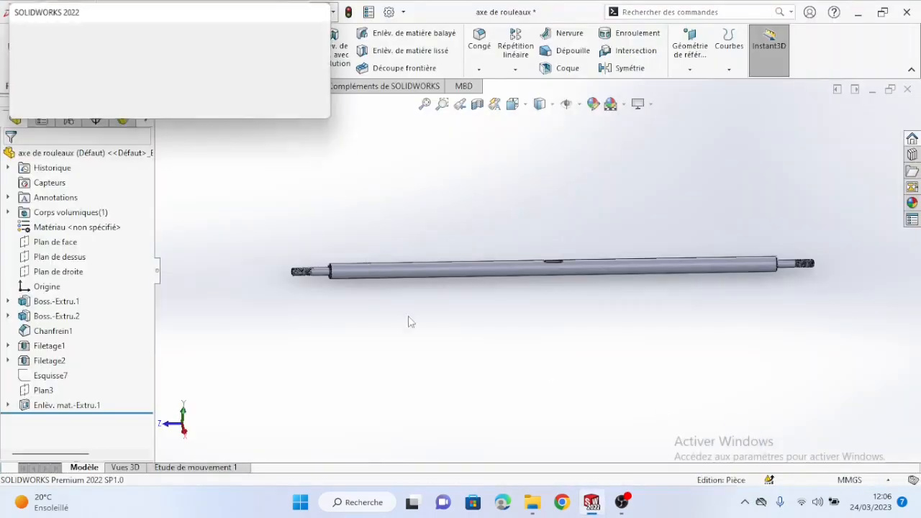
{"action": "left_click", "coordinate": [115, 89]}
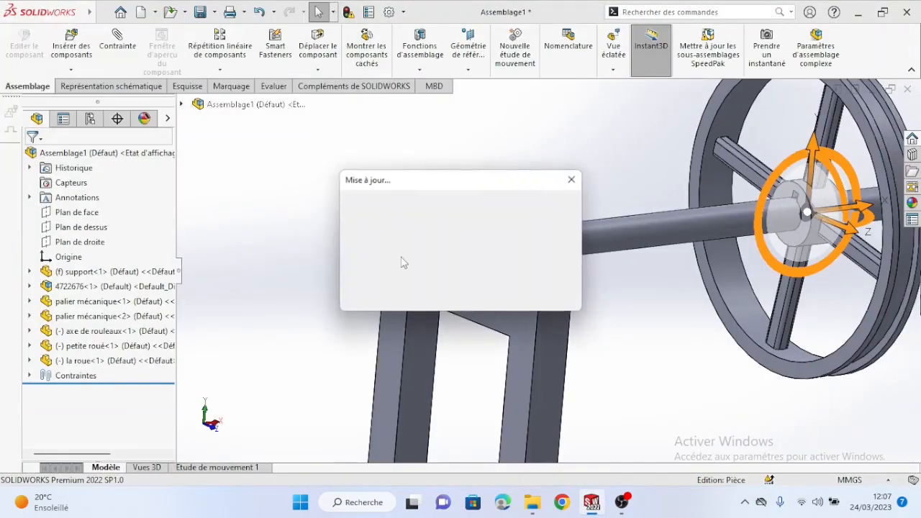
Examine the lengthened shaft's ends in both bearings and the position of the large wheel relative to the motor's small wheel
{"action": "middle_click_drag", "start_coordinate": [327, 292], "coordinate": [313, 295]}
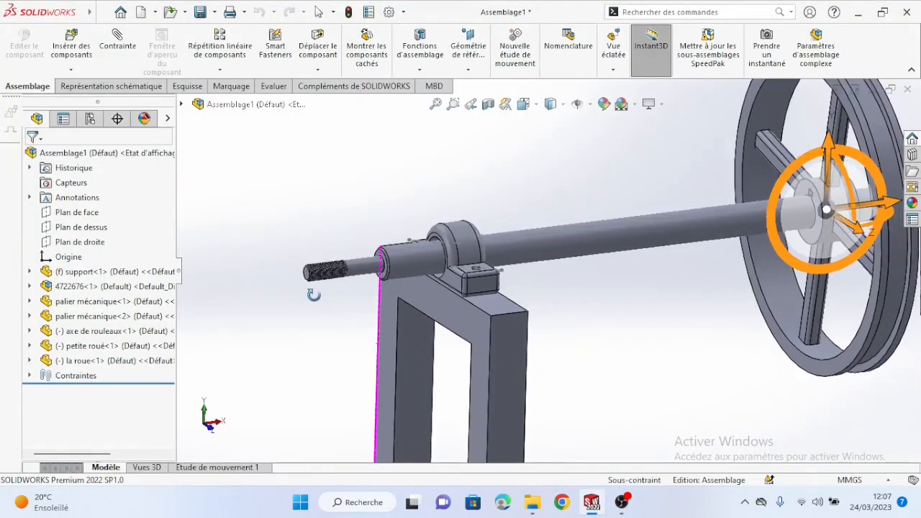
{"action": "scroll", "coordinate": [312, 304], "scroll_direction": "up", "scroll_amount": 2}
{"action": "middle_click_drag", "start_coordinate": [574, 296], "coordinate": [510, 288]}
{"action": "scroll", "coordinate": [660, 314], "scroll_direction": "up", "scroll_amount": 5}
{"action": "middle_click_drag", "start_coordinate": [661, 314], "coordinate": [709, 335]}
{"action": "scroll", "coordinate": [747, 383], "scroll_direction": "down", "scroll_amount": 3}
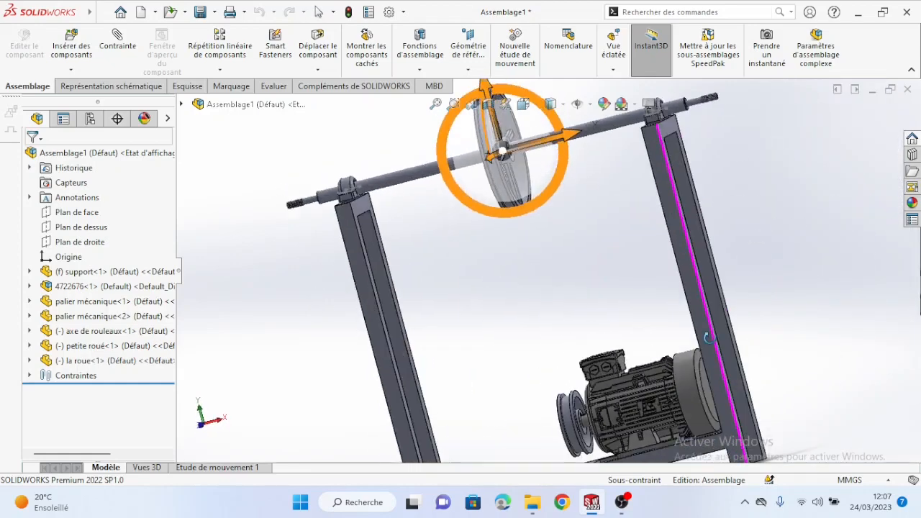
{"action": "mouse_move", "coordinate": [544, 285]}
{"action": "middle_mouse_down"}
{"action": "mouse_move", "coordinate": [556, 285]}
{"action": "mouse_move", "coordinate": [565, 255]}
{"action": "mouse_move", "coordinate": [557, 283]}
{"action": "mouse_move", "coordinate": [588, 297]}
{"action": "mouse_move", "coordinate": [538, 273]}
{"action": "mouse_move", "coordinate": [541, 283]}
{"action": "middle_mouse_up"}
{"action": "left_click", "coordinate": [563, 275]}
{"action": "mouse_move", "coordinate": [548, 436]}
{"action": "middle_mouse_down"}
{"action": "mouse_move", "coordinate": [574, 393]}
{"action": "mouse_move", "coordinate": [551, 430]}
{"action": "middle_mouse_up"}
{"action": "left_click", "coordinate": [549, 431]}
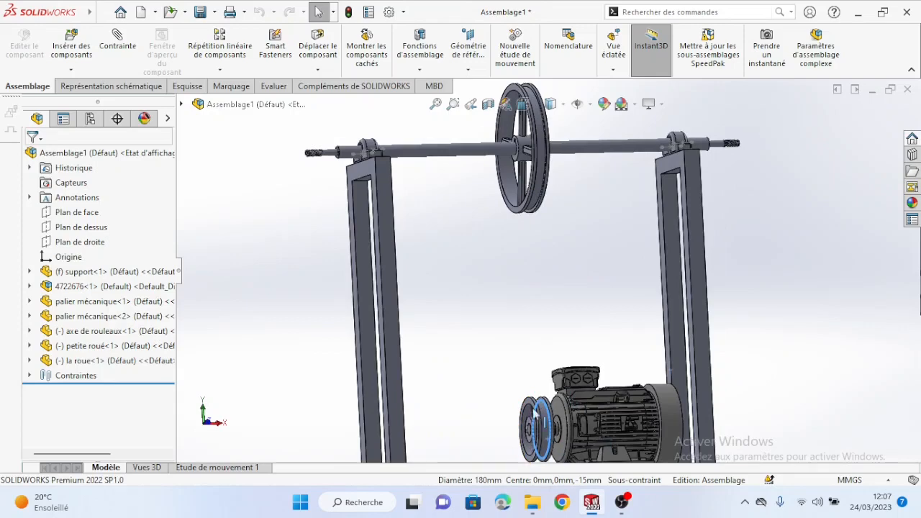
{"action": "left_click", "coordinate": [489, 343]}
{"action": "middle_click_drag", "start_coordinate": [489, 343], "coordinate": [486, 386]}
{"action": "scroll", "coordinate": [490, 360], "scroll_direction": "up", "scroll_amount": 4}
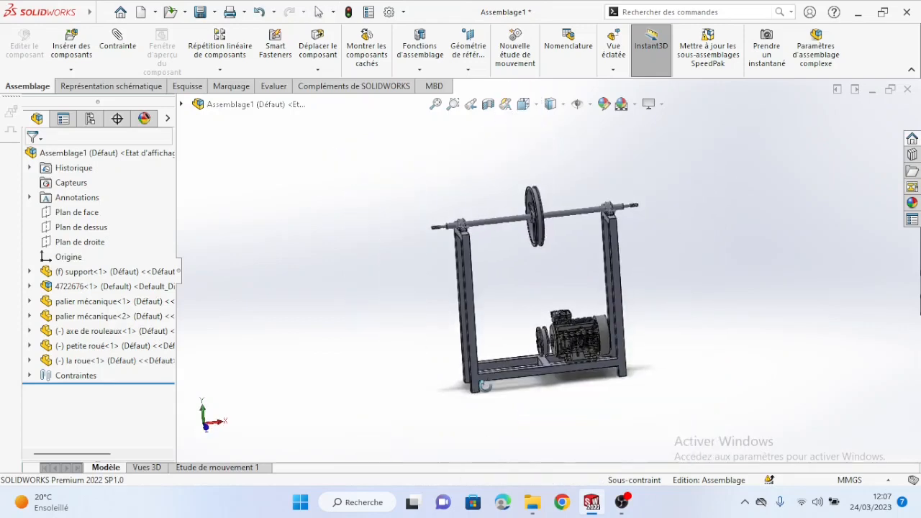
{"action": "scroll", "coordinate": [551, 338], "scroll_direction": "down", "scroll_amount": 2}
{"action": "middle_click_drag", "start_coordinate": [551, 328], "coordinate": [550, 343]}
{"action": "scroll", "coordinate": [550, 341], "scroll_direction": "down", "scroll_amount": 1}
{"action": "middle_click_drag", "start_coordinate": [533, 247], "coordinate": [524, 216]}
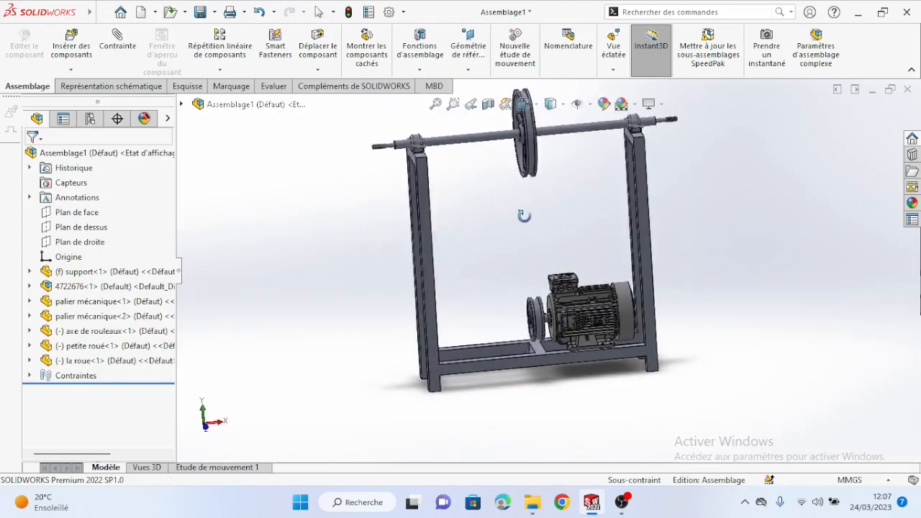
{"action": "scroll", "coordinate": [512, 196], "scroll_direction": "down", "scroll_amount": 2}
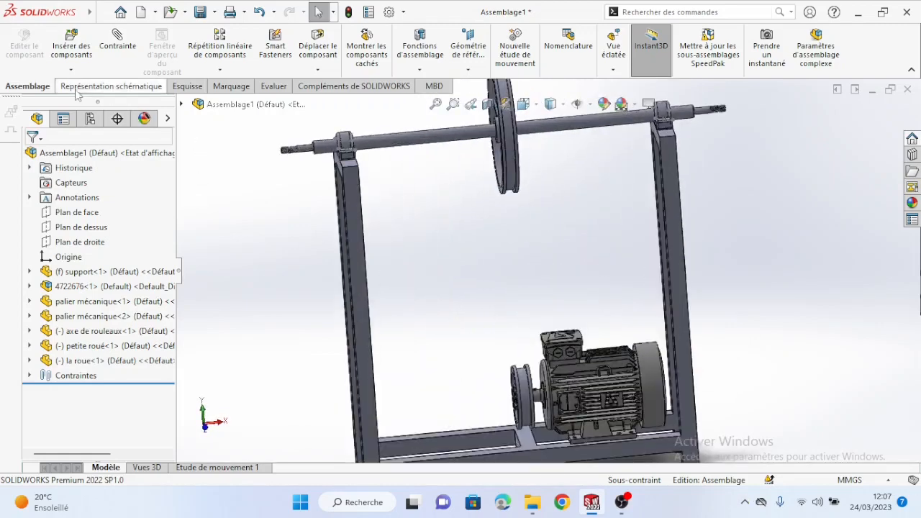
{"action": "scroll", "coordinate": [462, 322], "scroll_direction": "up", "scroll_amount": 2}
{"action": "middle_click_drag", "start_coordinate": [462, 322], "coordinate": [520, 241]}
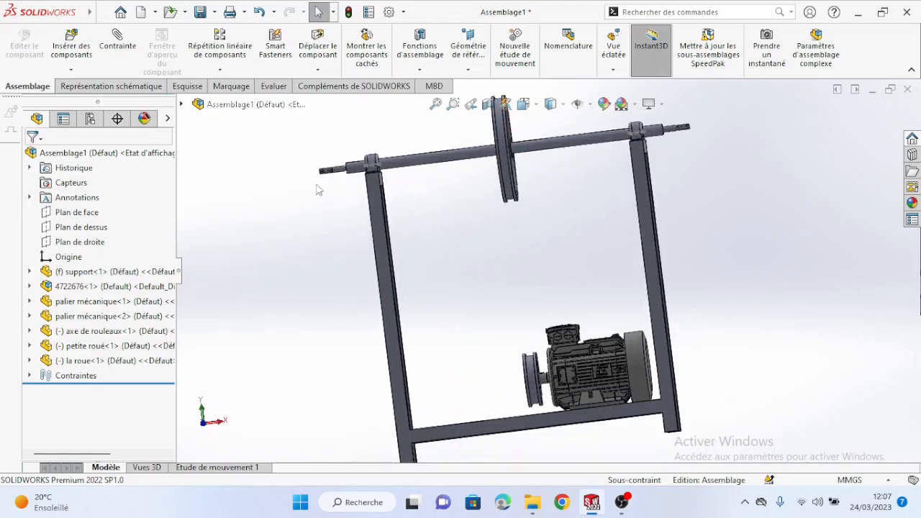
Insert the open part roue pour petite taille into the assembly, in free space beside the frame
{"action": "left_click", "coordinate": [72, 70]}
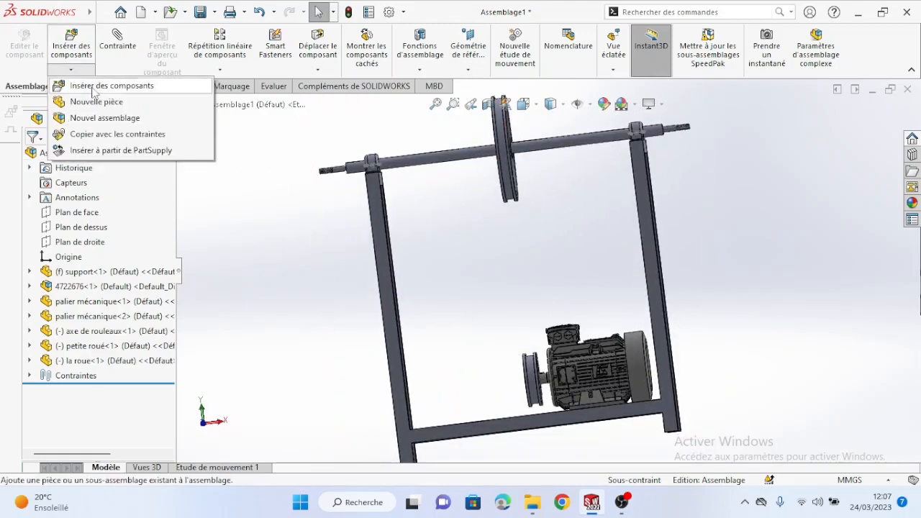
{"action": "left_click", "coordinate": [86, 84]}
{"action": "scroll", "coordinate": [73, 355], "scroll_direction": "down", "scroll_amount": 3}
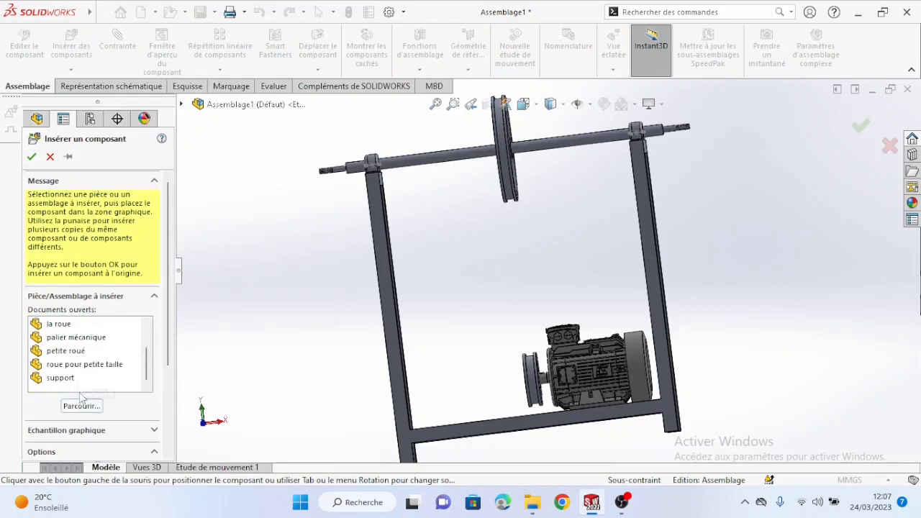
{"action": "left_click", "coordinate": [80, 366]}
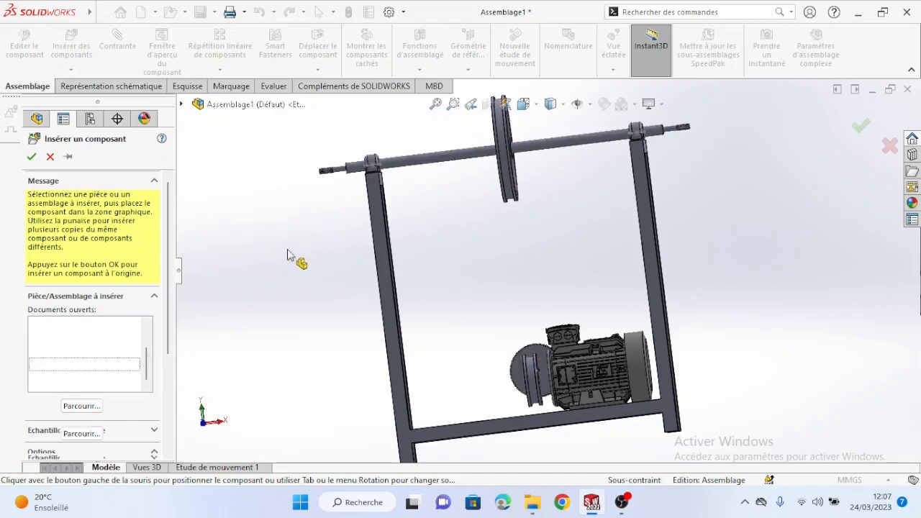
{"action": "left_click", "coordinate": [311, 293]}
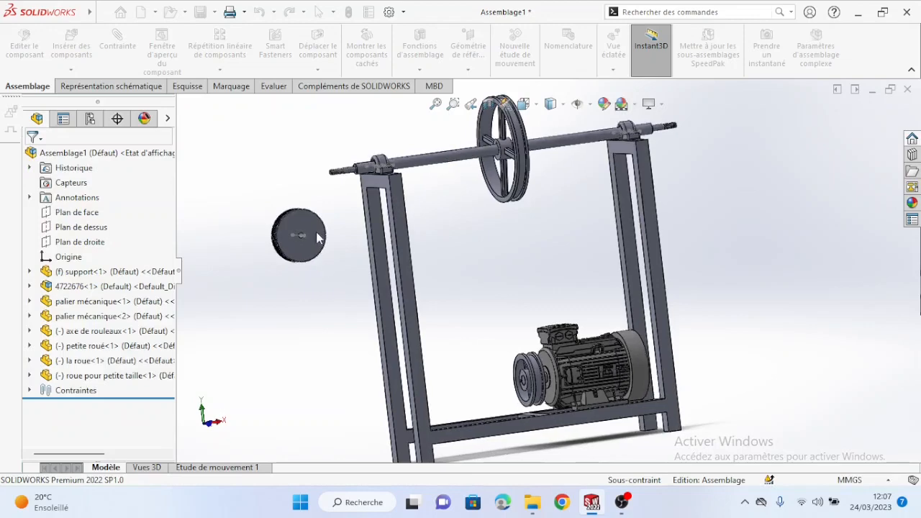
{"action": "scroll", "coordinate": [317, 238], "scroll_direction": "down", "scroll_amount": 5}
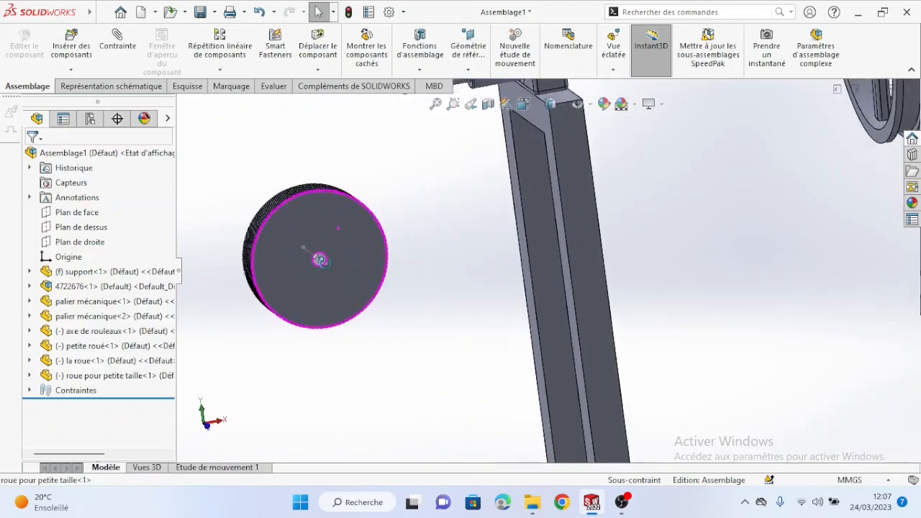
{"action": "middle_click_drag", "start_coordinate": [323, 261], "coordinate": [324, 267]}
{"action": "scroll", "coordinate": [354, 249], "scroll_direction": "up", "scroll_amount": 5}
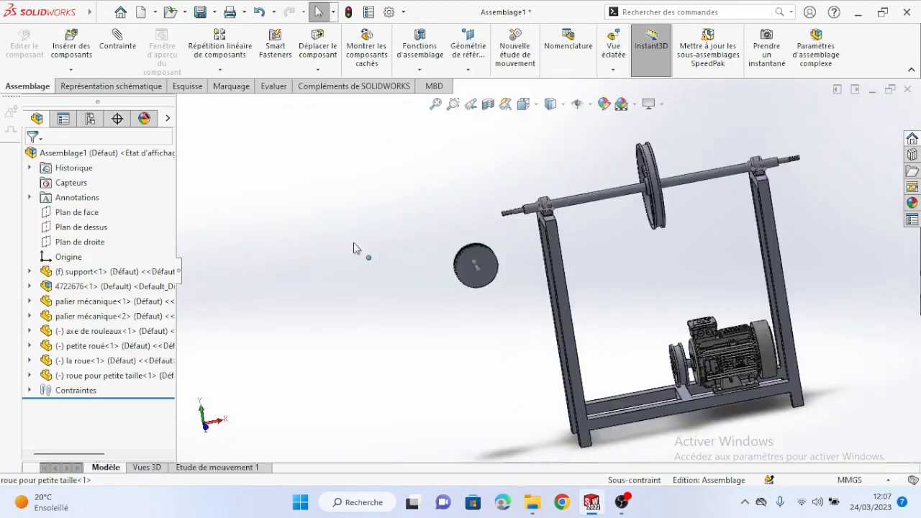
Insert a second copy of roue pour petite taille from its file, in free space beside the first one
{"action": "left_click", "coordinate": [72, 71]}
{"action": "left_click", "coordinate": [100, 101]}
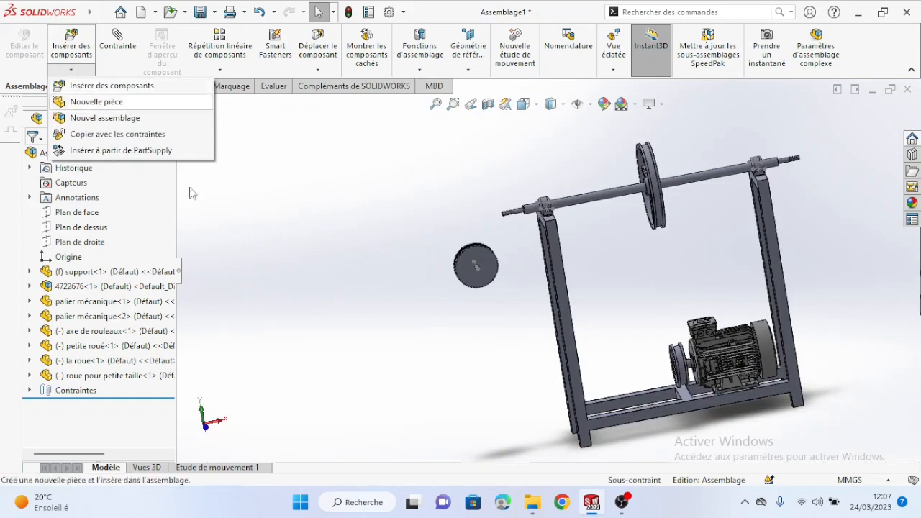
{"action": "left_click", "coordinate": [71, 71]}
{"action": "left_click", "coordinate": [101, 84]}
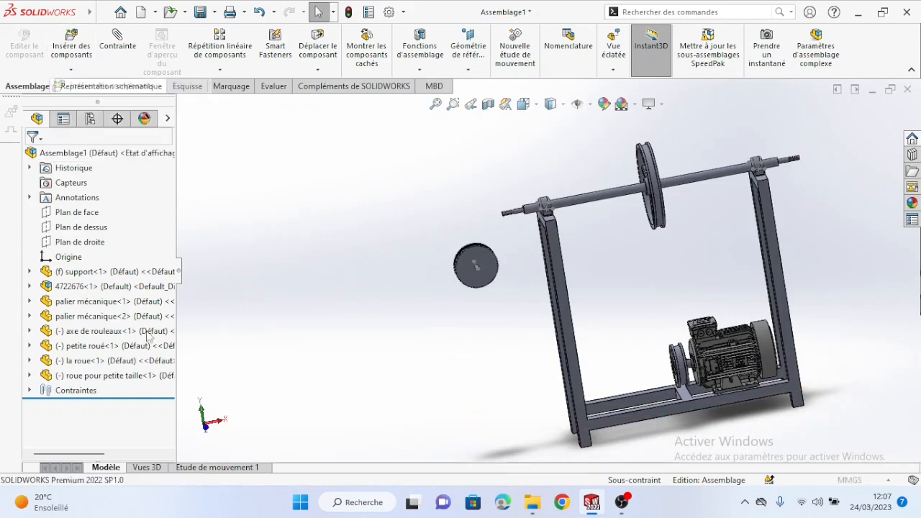
{"action": "scroll", "coordinate": [107, 388], "scroll_direction": "down", "scroll_amount": 2}
{"action": "scroll", "coordinate": [106, 282], "scroll_direction": "down", "scroll_amount": 3}
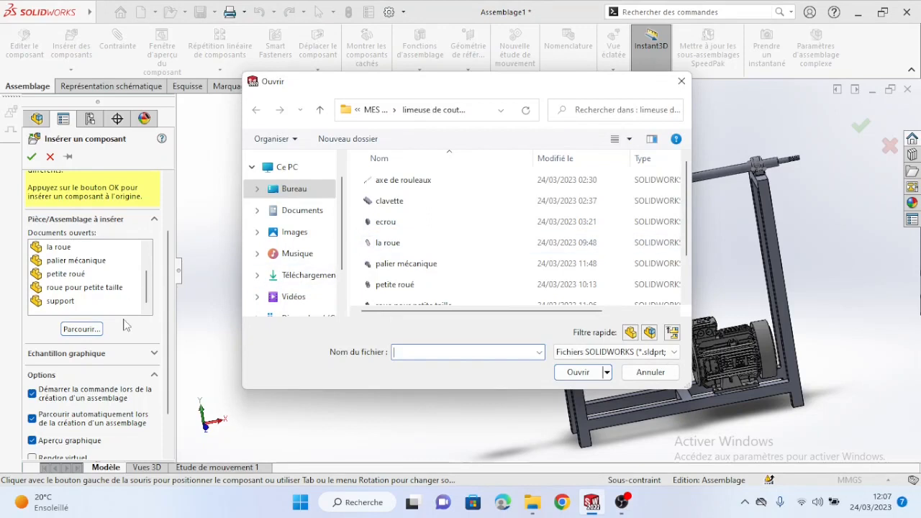
{"action": "scroll", "coordinate": [399, 279], "scroll_direction": "down", "scroll_amount": 1}
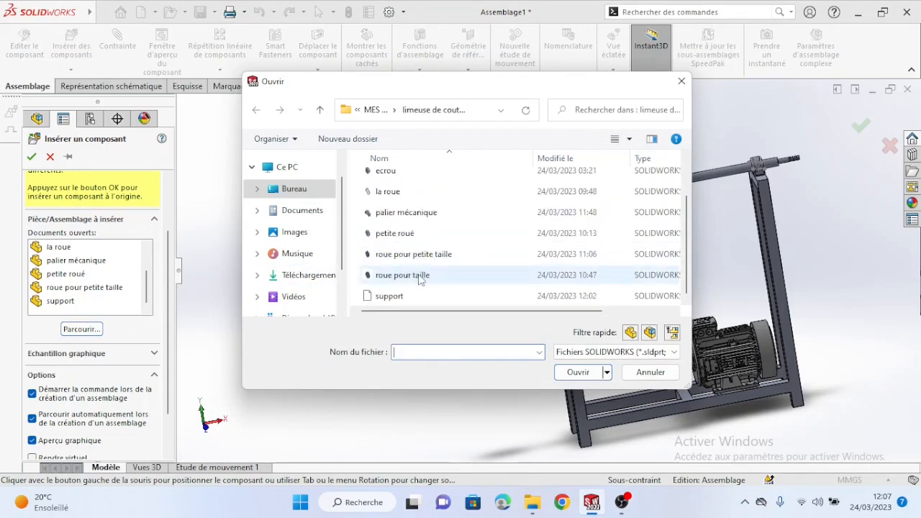
{"action": "left_click", "coordinate": [421, 254]}
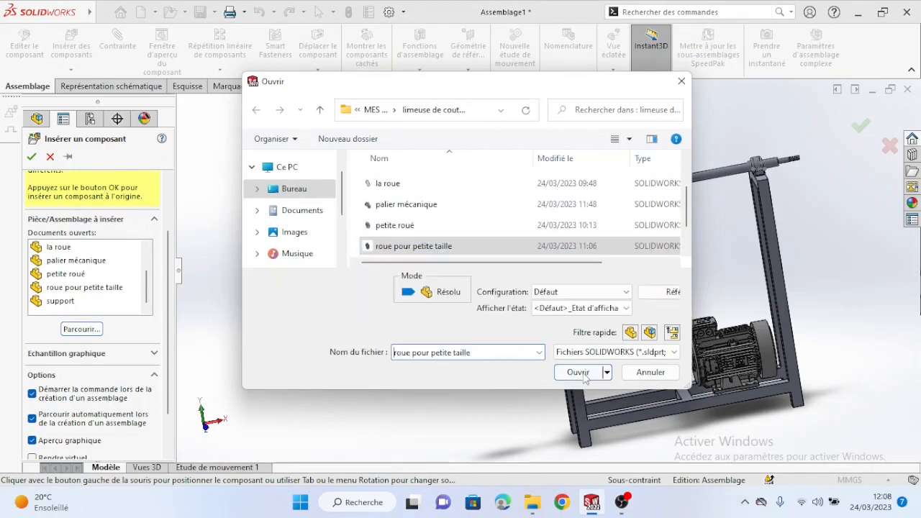
{"action": "left_click", "coordinate": [579, 373]}
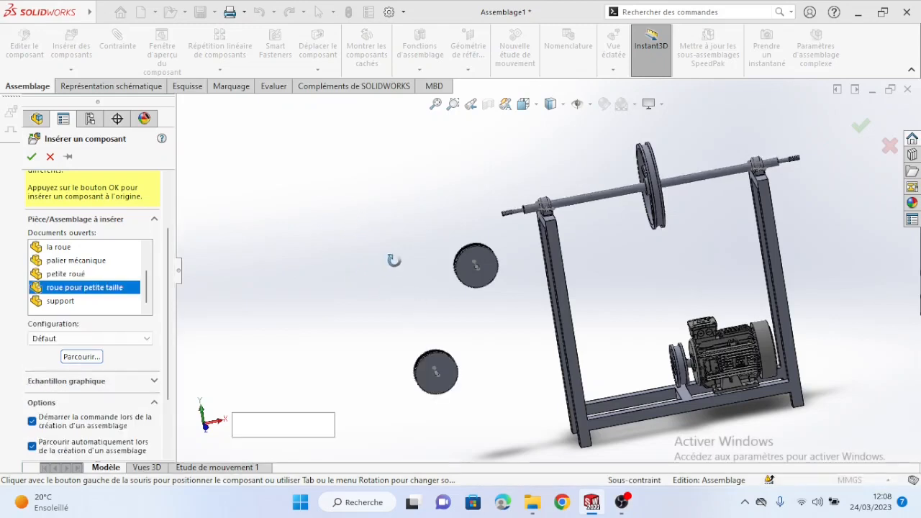
{"action": "middle_click_drag", "start_coordinate": [394, 261], "coordinate": [401, 269]}
{"action": "scroll", "coordinate": [401, 269], "scroll_direction": "up", "scroll_amount": 1}
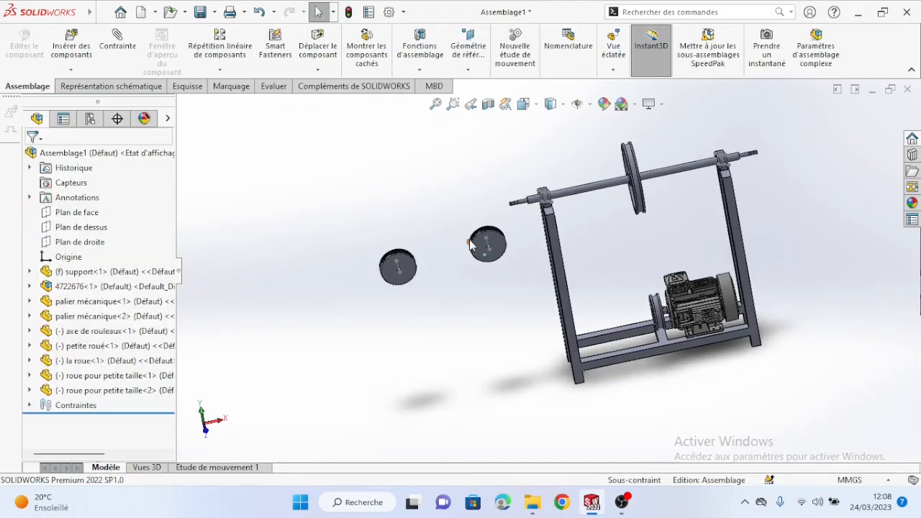
Move the second roue pour petite taille closer to the first one, near the shaft's threaded end, and inspect the knurled rims
{"action": "scroll", "coordinate": [472, 245], "scroll_direction": "down", "scroll_amount": 5}
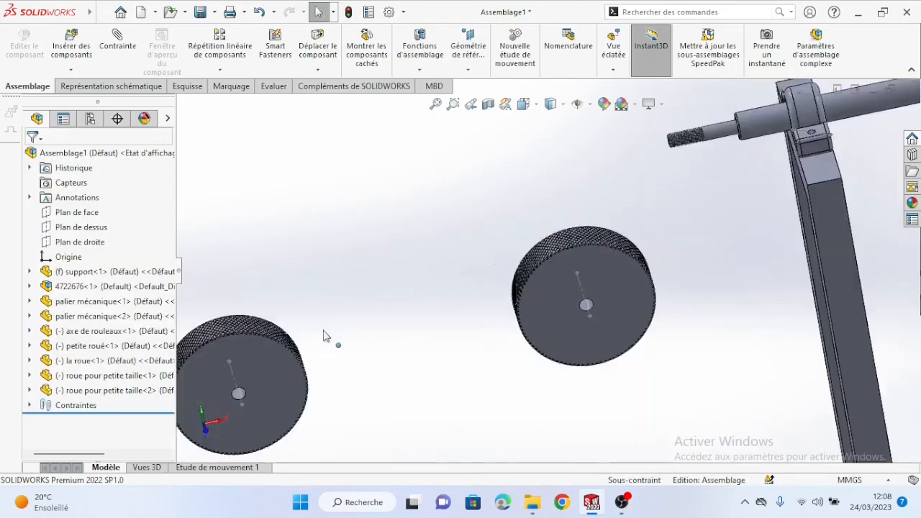
{"action": "scroll", "coordinate": [324, 337], "scroll_direction": "up", "scroll_amount": 3}
{"action": "left_click", "coordinate": [408, 334]}
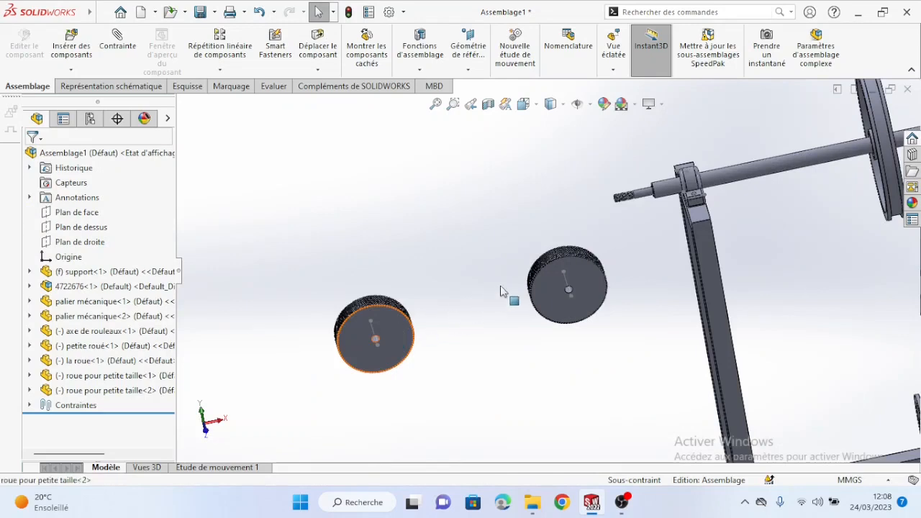
{"action": "left_click_drag", "start_coordinate": [394, 323], "coordinate": [548, 254]}
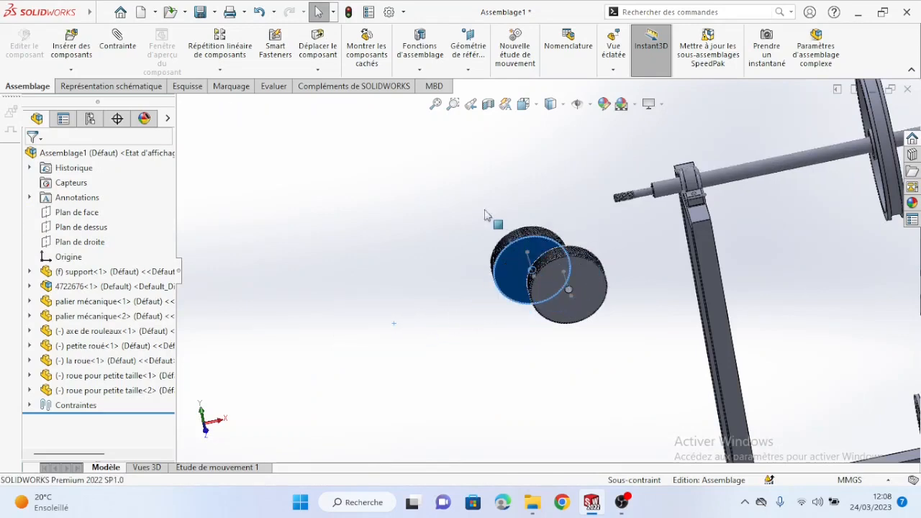
{"action": "left_click_drag", "start_coordinate": [485, 211], "coordinate": [482, 211]}
{"action": "middle_click_drag", "start_coordinate": [522, 243], "coordinate": [537, 276]}
{"action": "scroll", "coordinate": [548, 231], "scroll_direction": "down", "scroll_amount": 3}
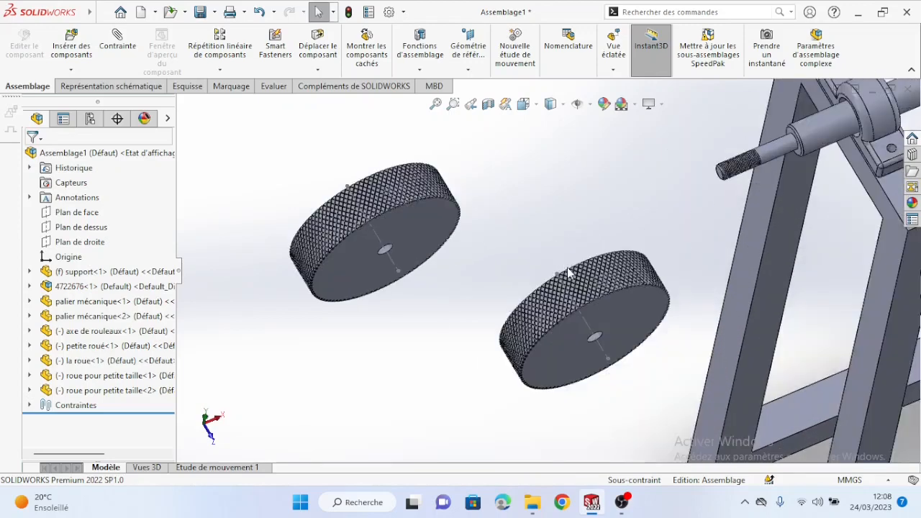
{"action": "scroll", "coordinate": [569, 272], "scroll_direction": "down", "scroll_amount": 6}
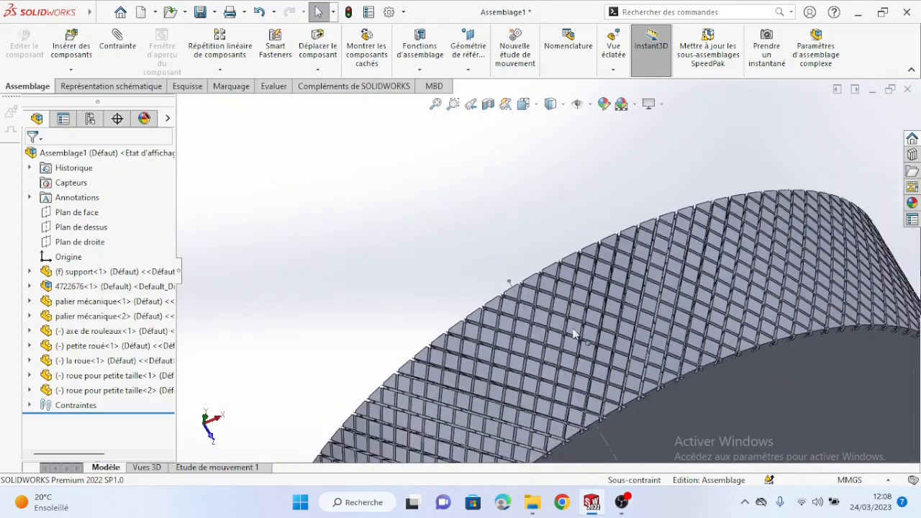
Examine the two knurled roue pour petite taille wheels and their position relative to the shaft's nearby threaded end
{"action": "scroll", "coordinate": [574, 332], "scroll_direction": "up", "scroll_amount": 10}
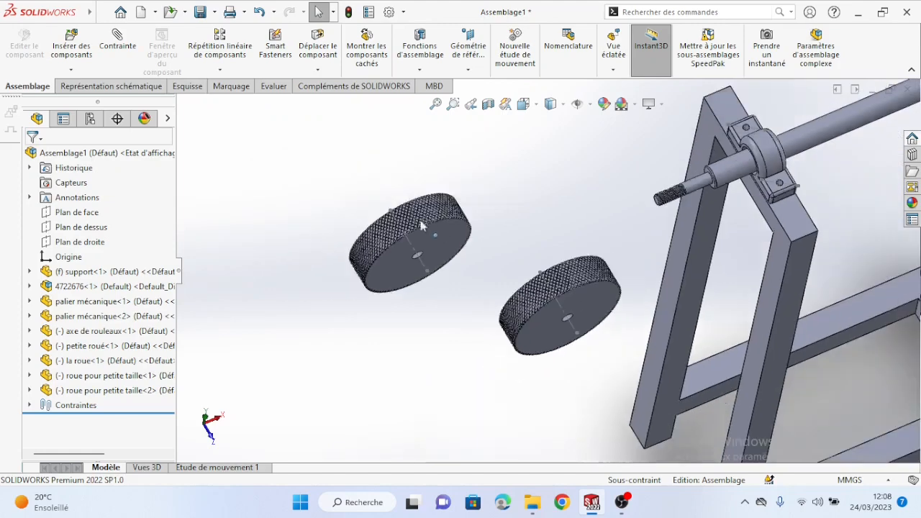
{"action": "scroll", "coordinate": [448, 224], "scroll_direction": "down", "scroll_amount": 5}
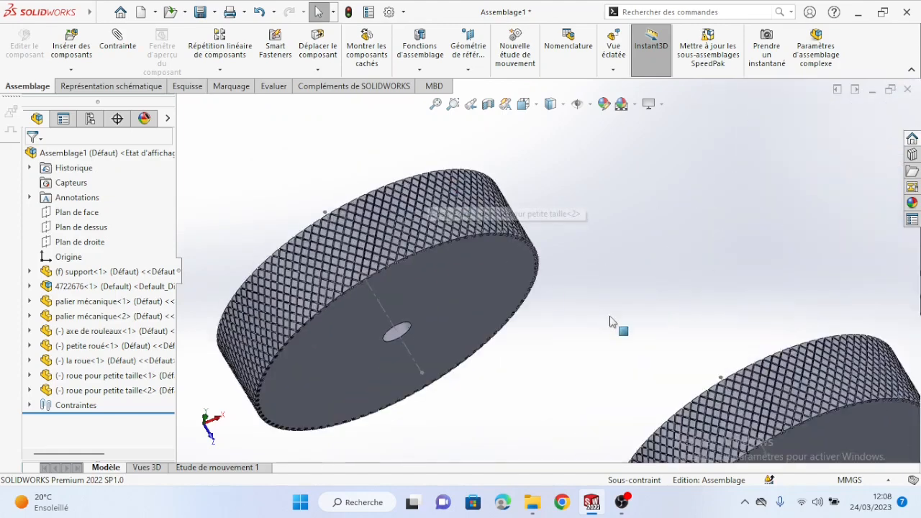
{"action": "scroll", "coordinate": [641, 329], "scroll_direction": "down", "scroll_amount": 1}
{"action": "scroll", "coordinate": [636, 306], "scroll_direction": "up", "scroll_amount": 2}
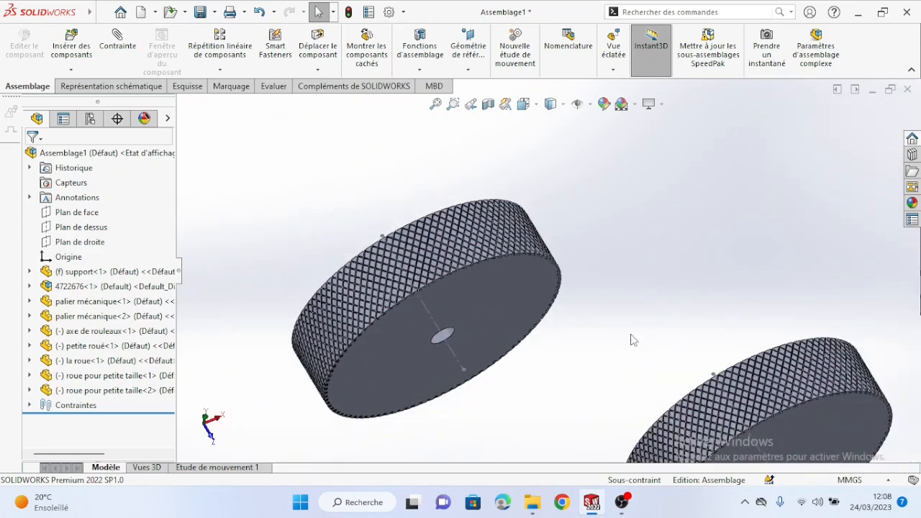
{"action": "scroll", "coordinate": [626, 324], "scroll_direction": "up", "scroll_amount": 8}
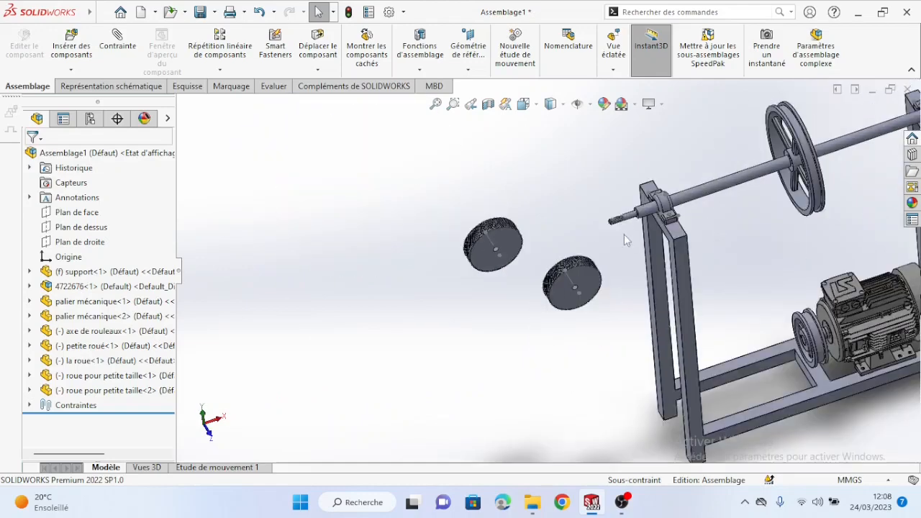
{"action": "mouse_move", "coordinate": [625, 249]}
{"action": "middle_mouse_down"}
{"action": "mouse_move", "coordinate": [610, 248]}
{"action": "mouse_move", "coordinate": [612, 286]}
{"action": "middle_mouse_up"}
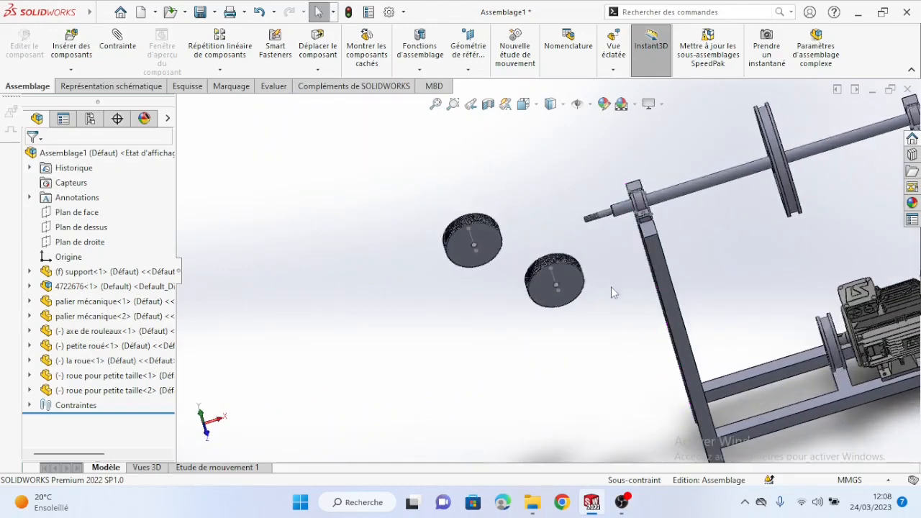
{"action": "scroll", "coordinate": [609, 286], "scroll_direction": "down", "scroll_amount": 3}
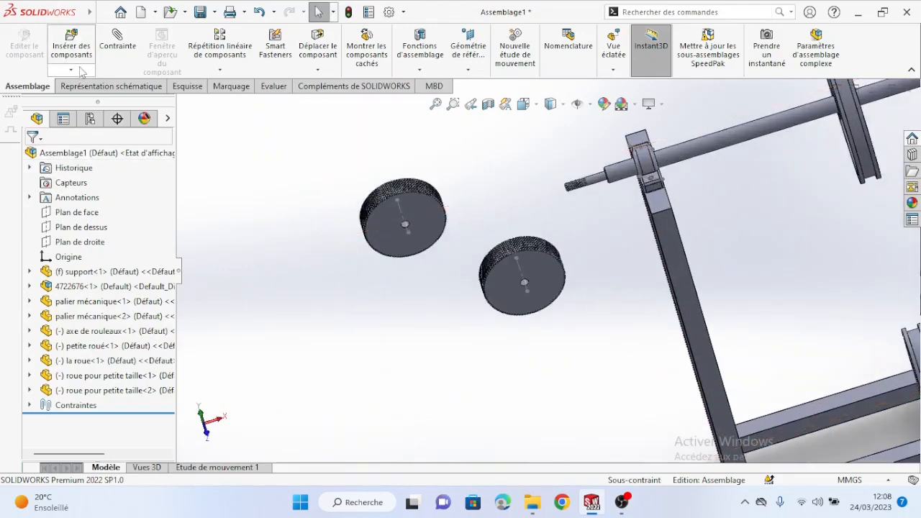
Add a Coaxiale mate between the axis of the shaft's threaded end near the wheels and the bore of roue pour petite taille<1>
{"action": "left_click", "coordinate": [120, 59]}
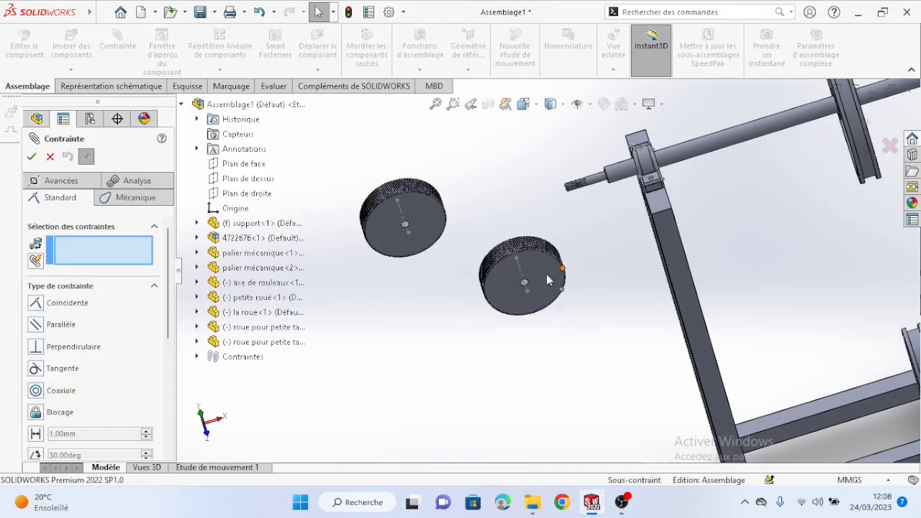
{"action": "scroll", "coordinate": [546, 274], "scroll_direction": "down", "scroll_amount": 6}
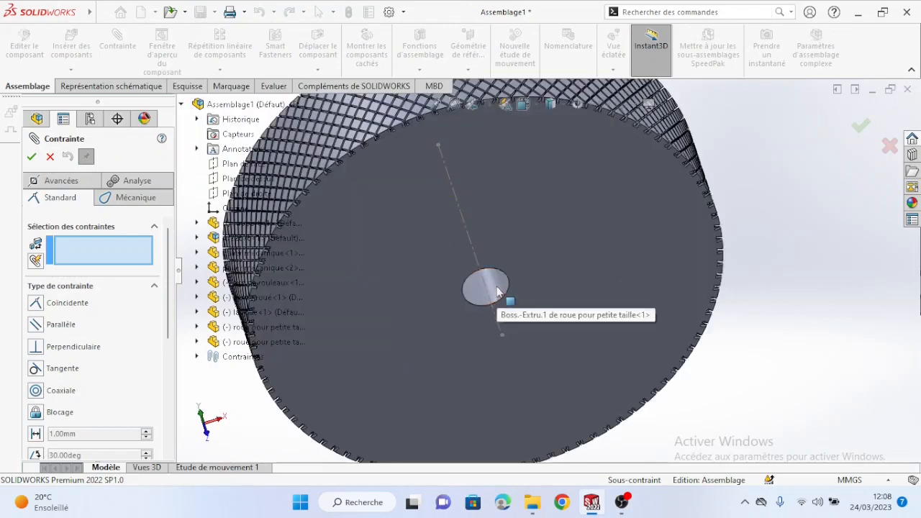
{"action": "scroll", "coordinate": [580, 289], "scroll_direction": "up", "scroll_amount": 3}
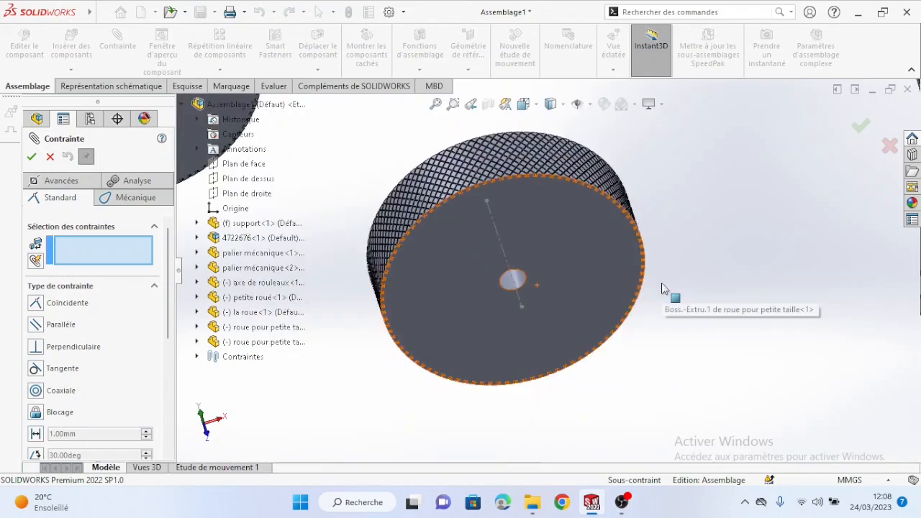
{"action": "scroll", "coordinate": [662, 288], "scroll_direction": "up", "scroll_amount": 4}
{"action": "scroll", "coordinate": [644, 130], "scroll_direction": "down", "scroll_amount": 6}
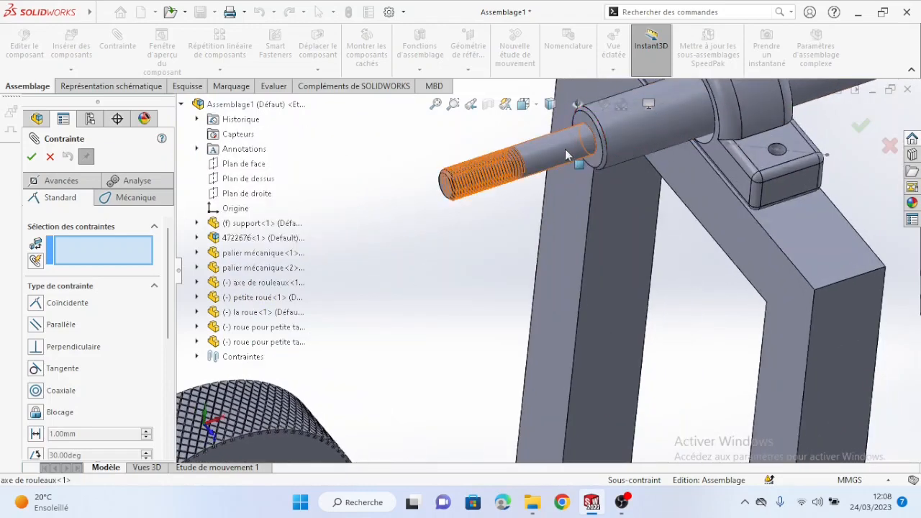
{"action": "left_click", "coordinate": [566, 147]}
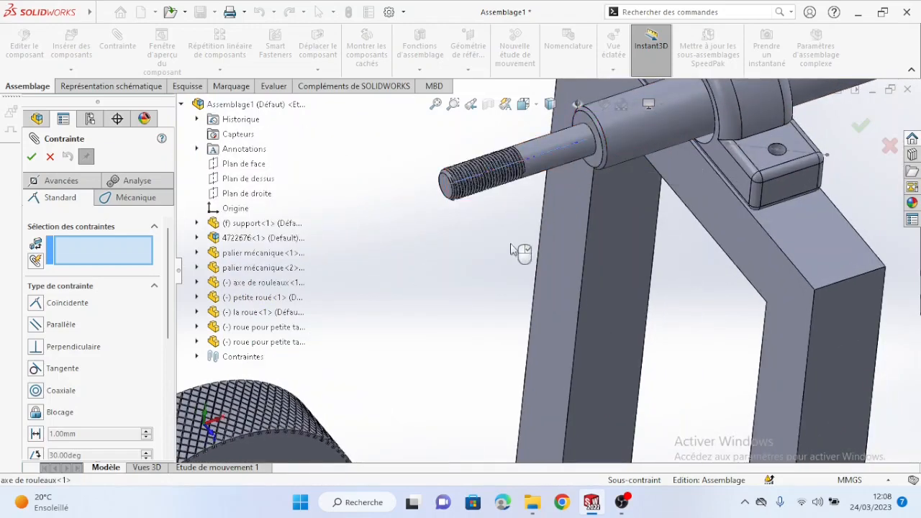
{"action": "scroll", "coordinate": [512, 257], "scroll_direction": "up", "scroll_amount": 3}
{"action": "scroll", "coordinate": [507, 288], "scroll_direction": "up", "scroll_amount": 3}
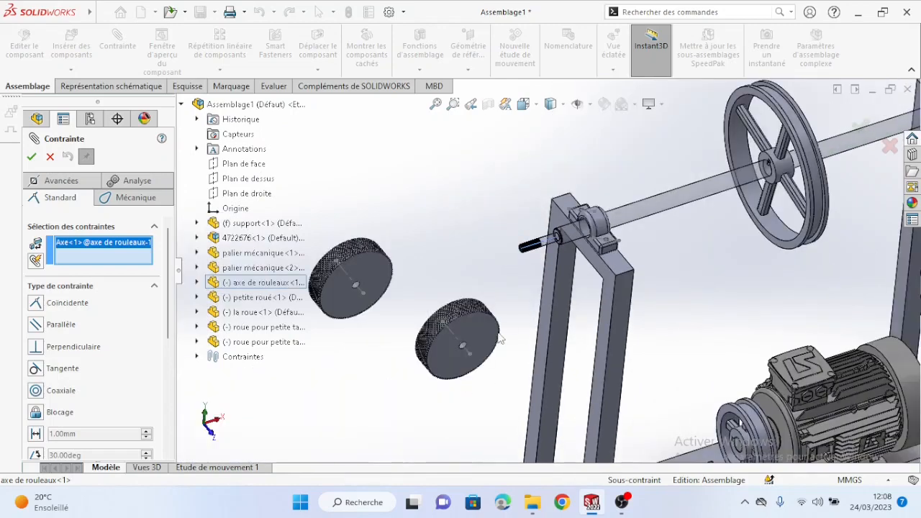
{"action": "scroll", "coordinate": [502, 296], "scroll_direction": "down", "scroll_amount": 8}
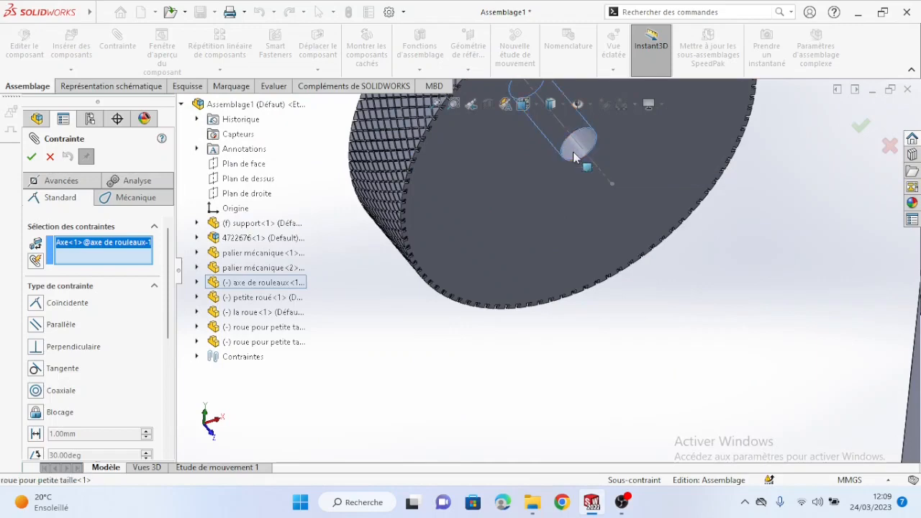
{"action": "left_click", "coordinate": [574, 153]}
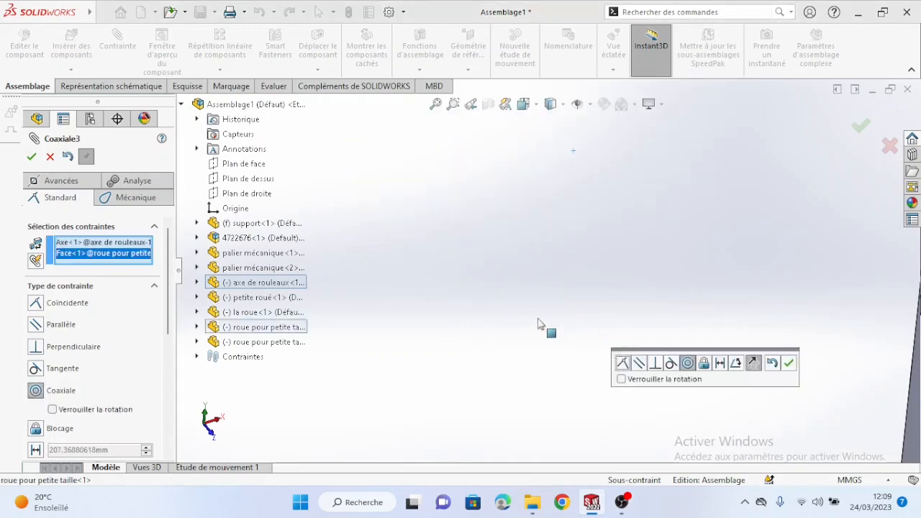
{"action": "scroll", "coordinate": [540, 324], "scroll_direction": "up", "scroll_amount": 5}
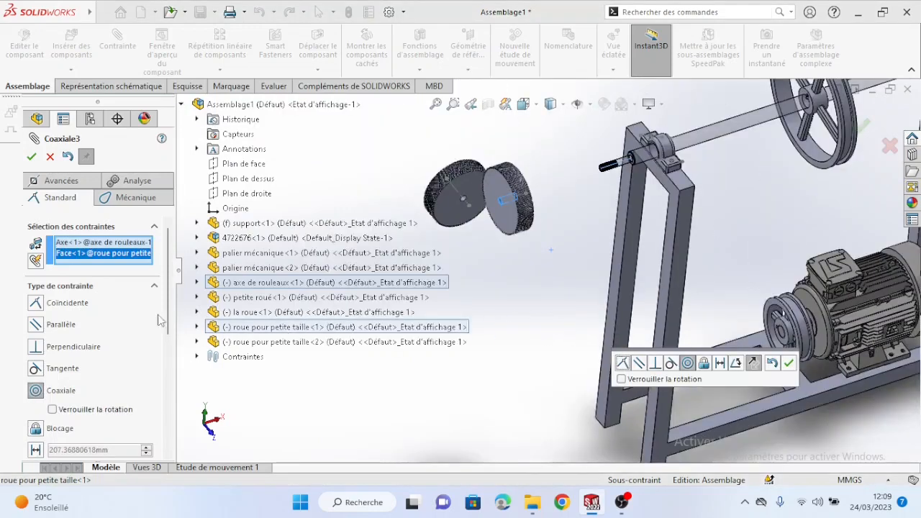
{"action": "left_click", "coordinate": [32, 157]}
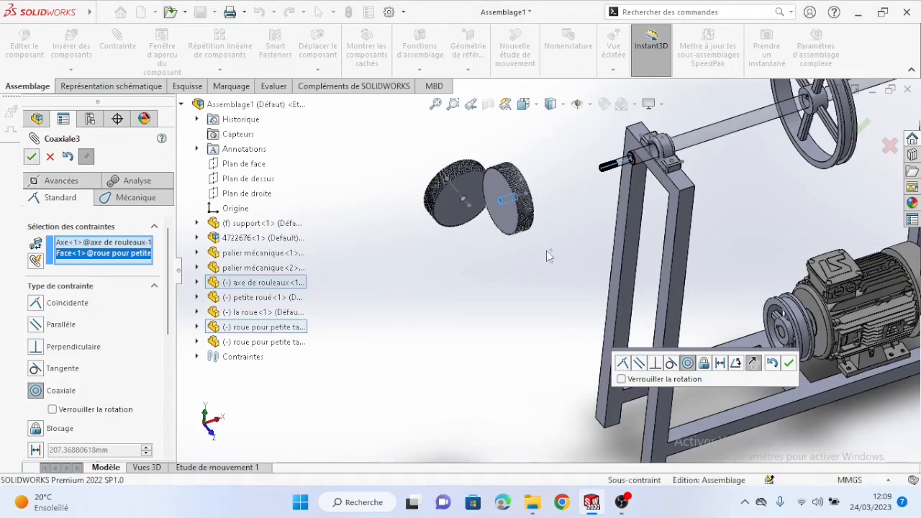
Mate the bore of roue pour petite taille<2> coaxially with the axis of the shaft's opposite threaded end
{"action": "scroll", "coordinate": [545, 258], "scroll_direction": "up", "scroll_amount": 3}
{"action": "scroll", "coordinate": [545, 257], "scroll_direction": "up", "scroll_amount": 1}
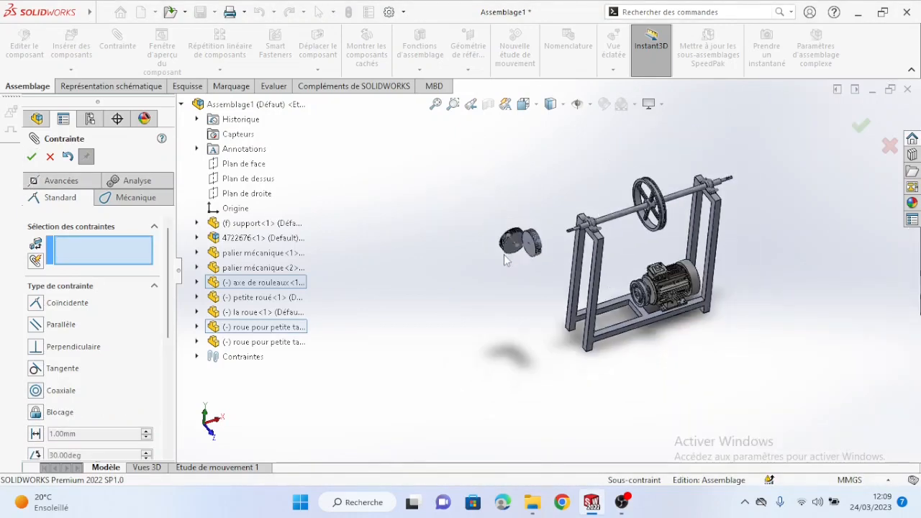
{"action": "scroll", "coordinate": [544, 248], "scroll_direction": "down", "scroll_amount": 1}
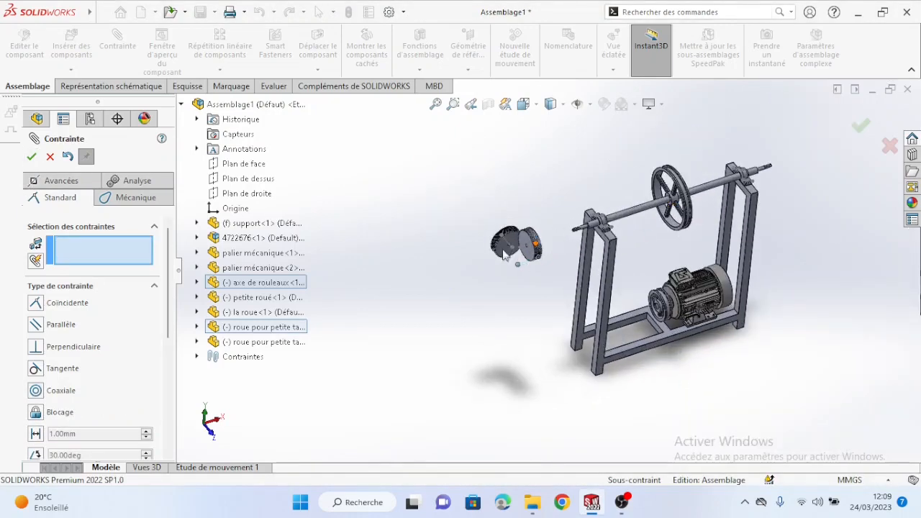
{"action": "scroll", "coordinate": [504, 254], "scroll_direction": "down", "scroll_amount": 5}
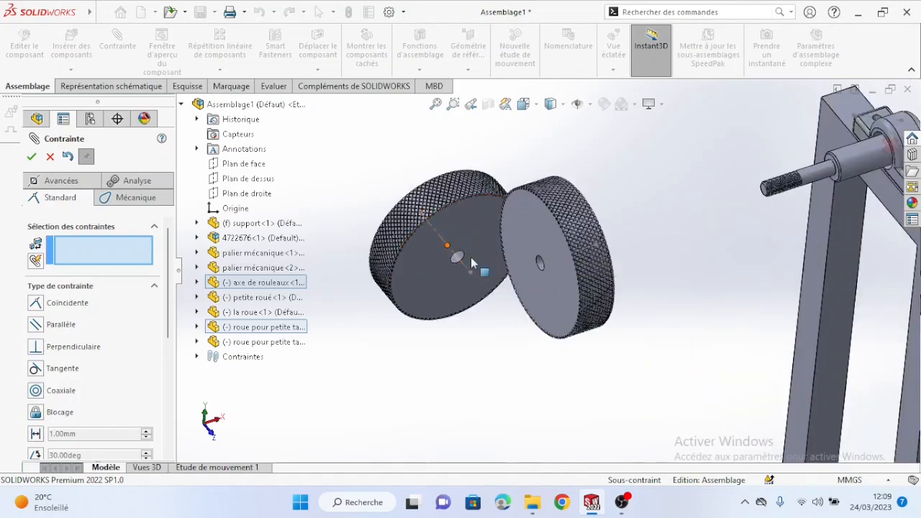
{"action": "scroll", "coordinate": [471, 259], "scroll_direction": "down", "scroll_amount": 3}
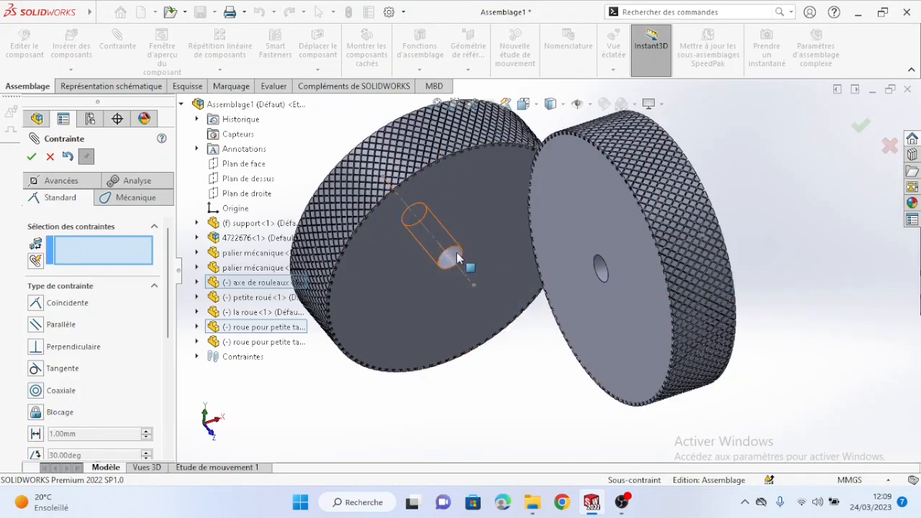
{"action": "scroll", "coordinate": [803, 309], "scroll_direction": "up", "scroll_amount": 8}
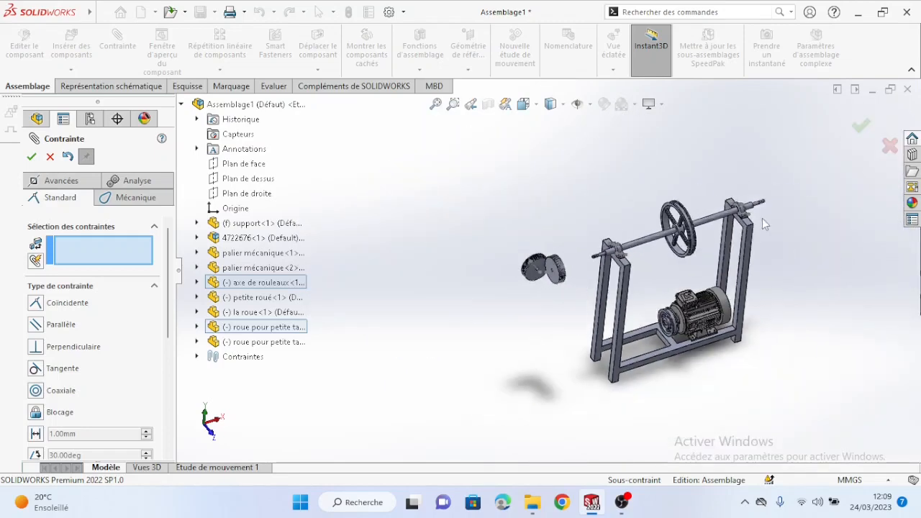
{"action": "scroll", "coordinate": [762, 218], "scroll_direction": "down", "scroll_amount": 5}
{"action": "scroll", "coordinate": [694, 212], "scroll_direction": "down", "scroll_amount": 6}
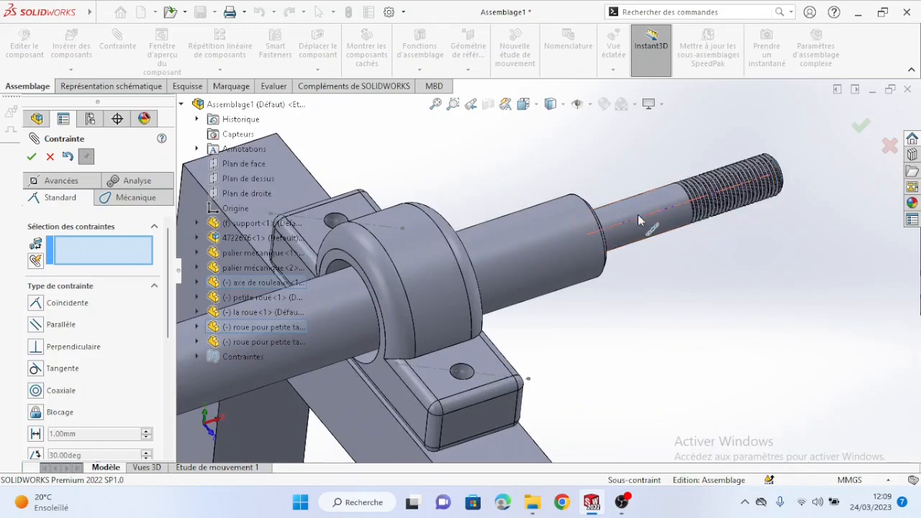
{"action": "left_click", "coordinate": [639, 221]}
{"action": "scroll", "coordinate": [679, 290], "scroll_direction": "up", "scroll_amount": 8}
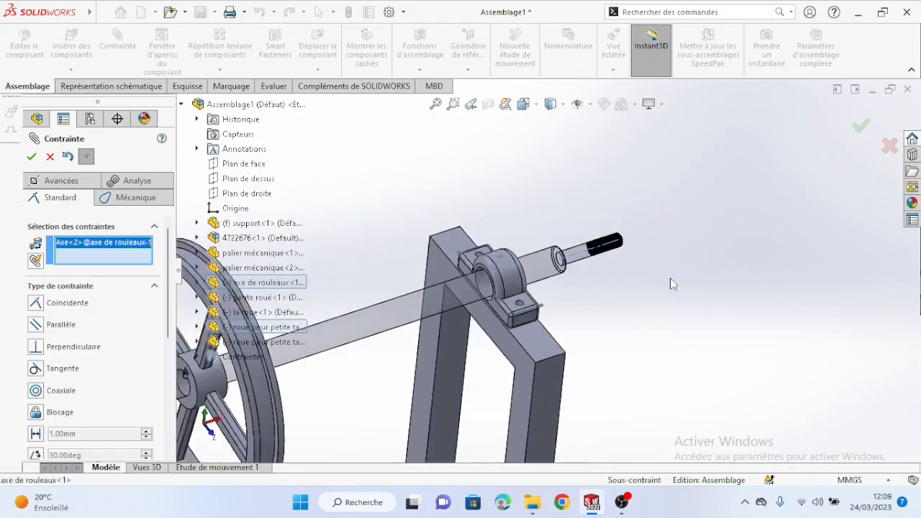
{"action": "scroll", "coordinate": [617, 303], "scroll_direction": "up", "scroll_amount": 6}
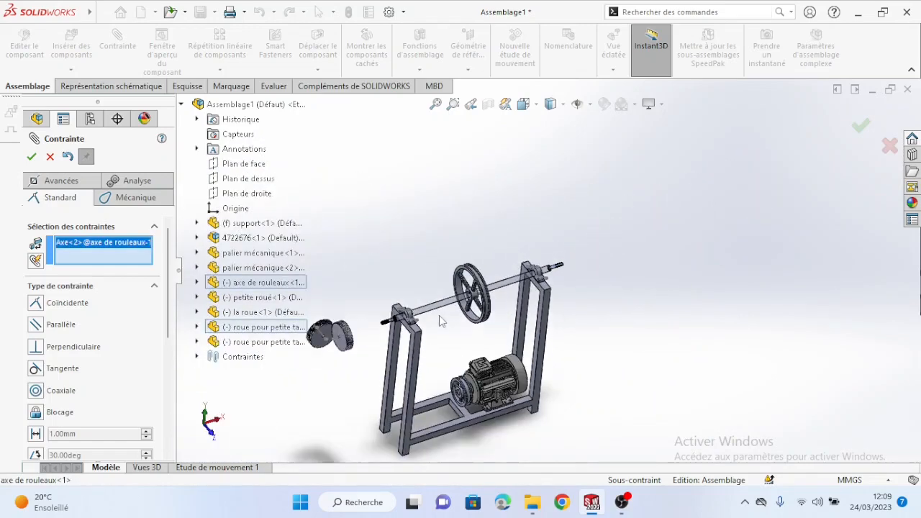
{"action": "scroll", "coordinate": [395, 326], "scroll_direction": "down", "scroll_amount": 10}
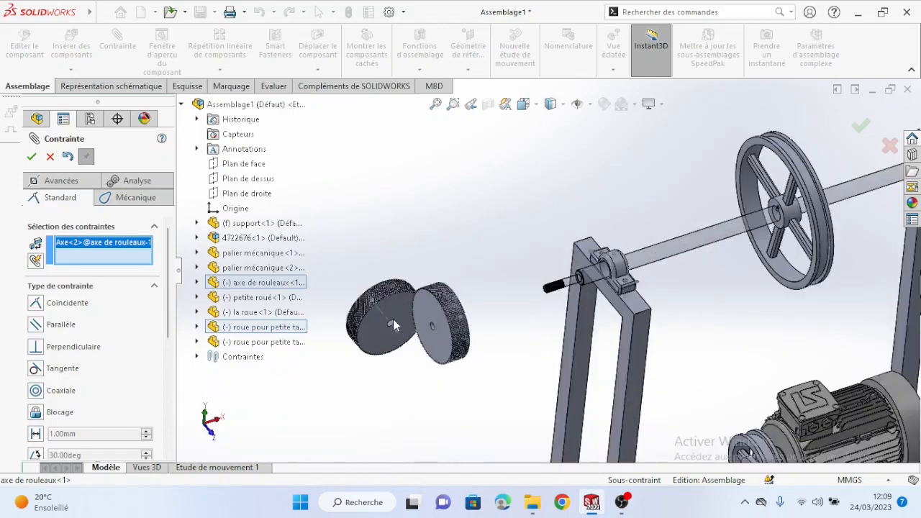
{"action": "scroll", "coordinate": [425, 313], "scroll_direction": "down", "scroll_amount": 4}
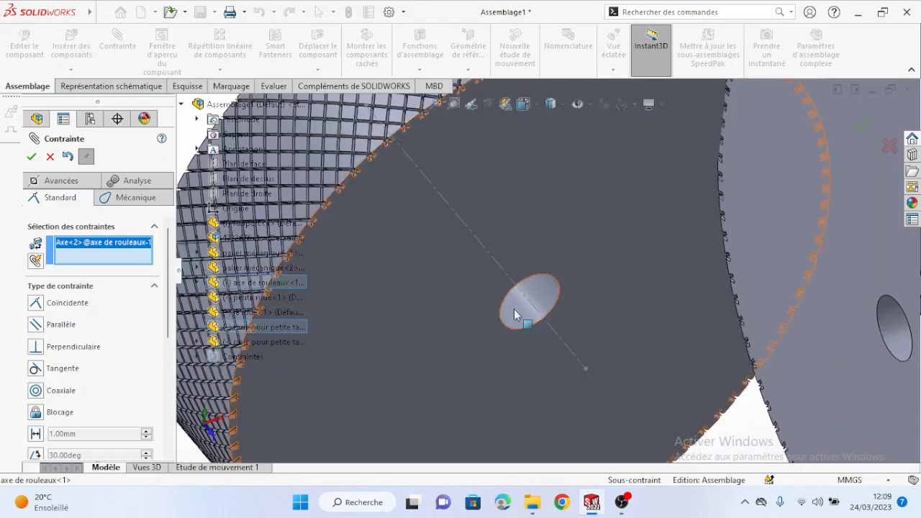
{"action": "left_click", "coordinate": [518, 318]}
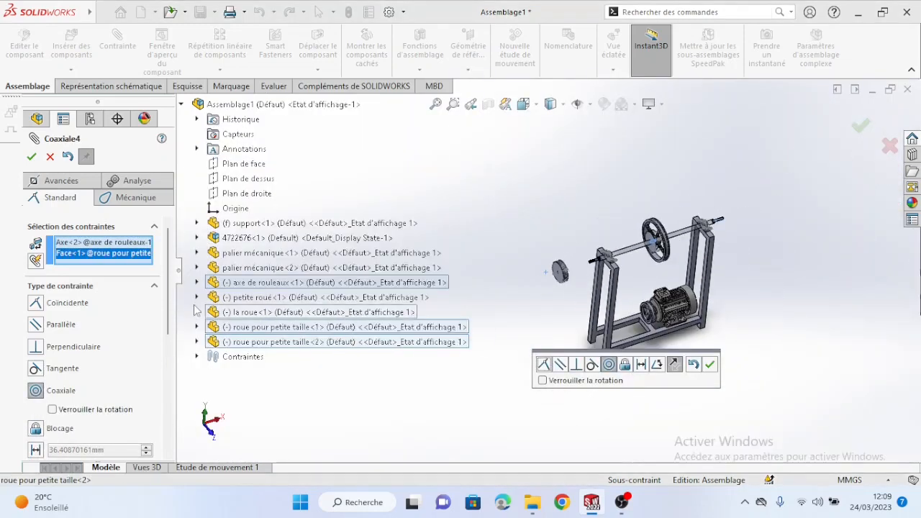
Confirm the coaxial mate of the second "roue pour petite taille" and slide that wheel along the roller shaft, clear of the large wheel
{"action": "left_click", "coordinate": [31, 158]}
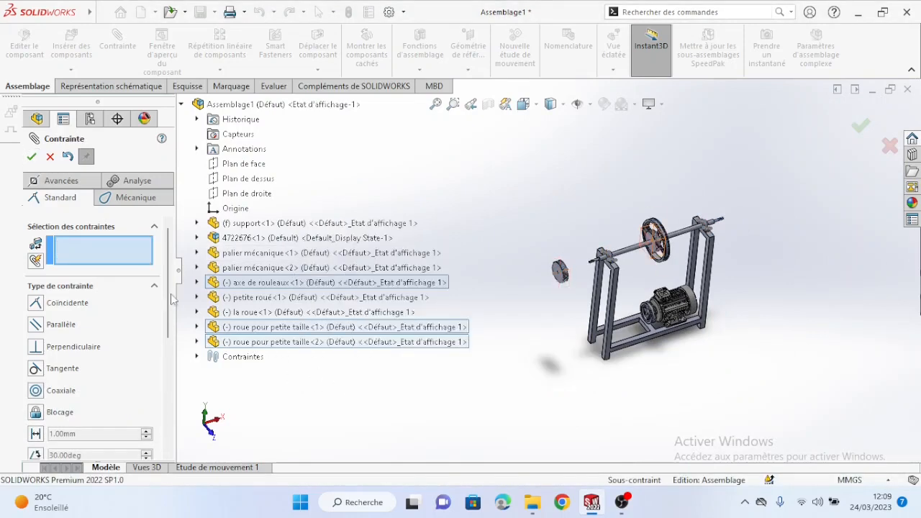
{"action": "key", "text": "Escape"}
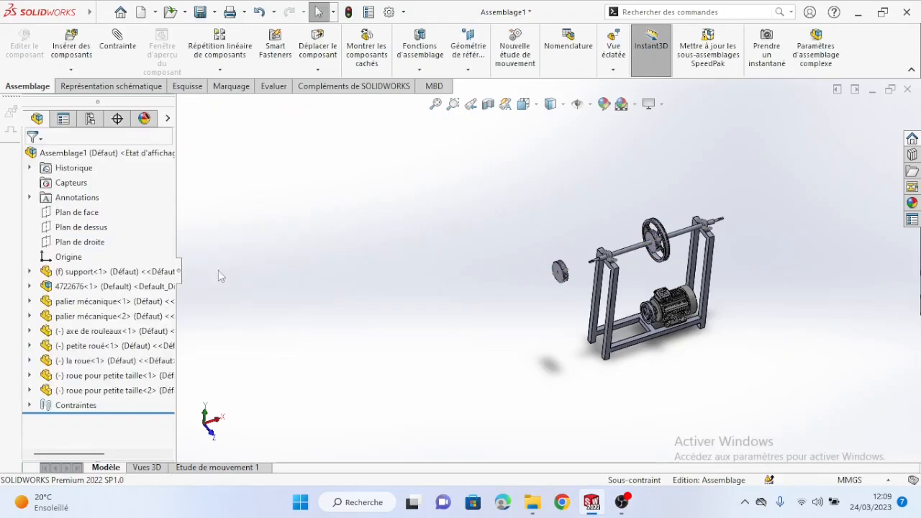
{"action": "left_click", "coordinate": [106, 393]}
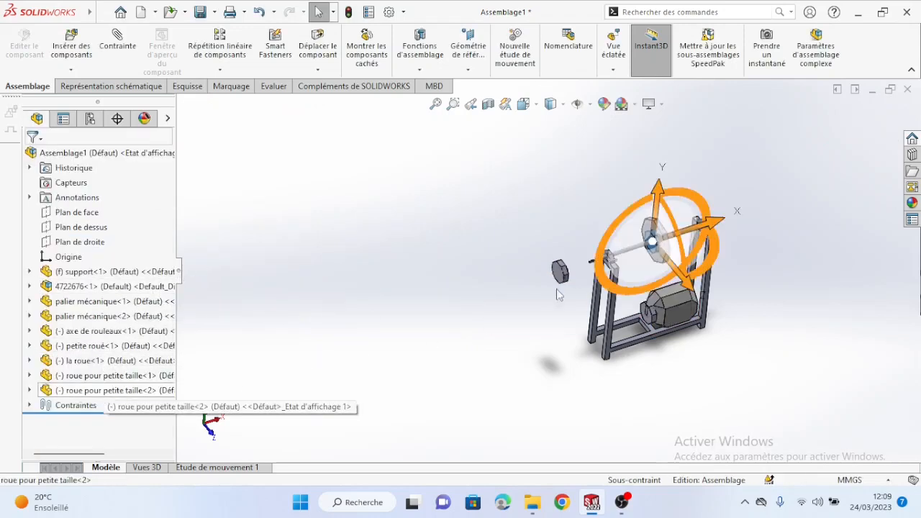
{"action": "left_click_drag", "start_coordinate": [793, 209], "coordinate": [826, 190]}
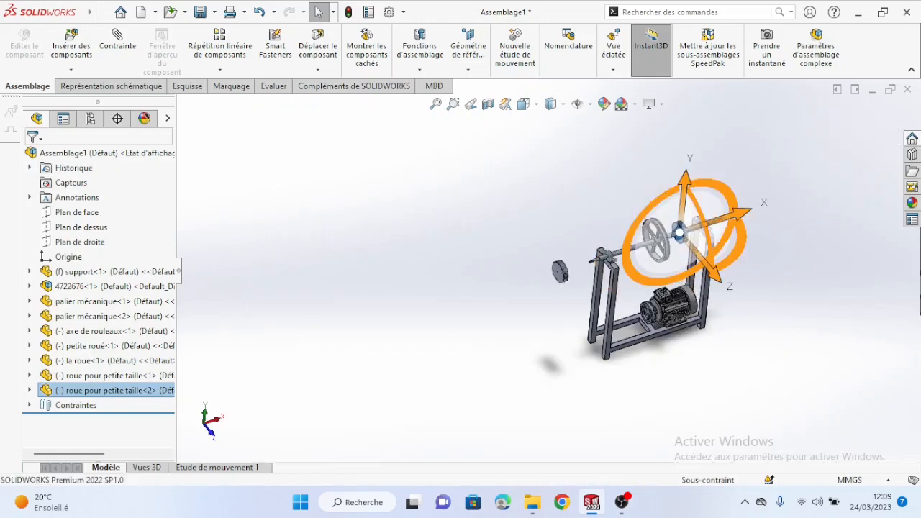
{"action": "left_click", "coordinate": [211, 271]}
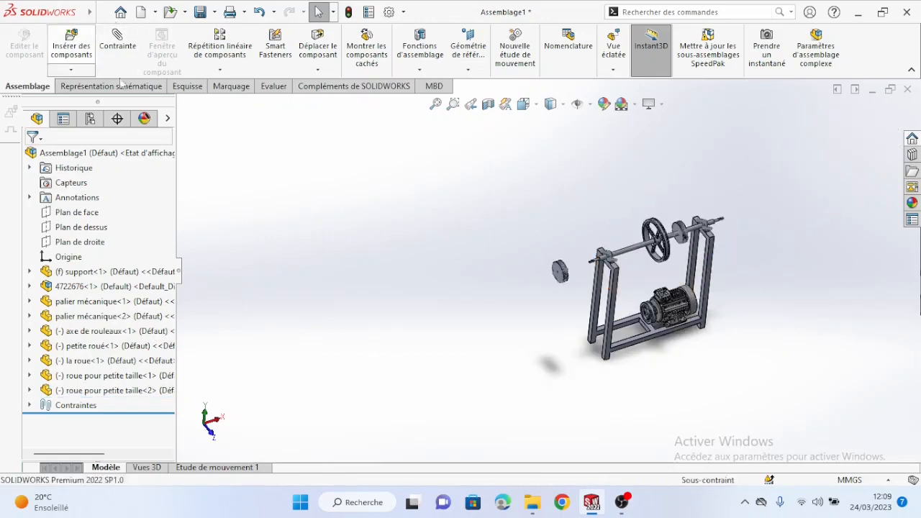
Add a coincident mate between the shoulder face at the roller shaft's free end and the inner face of the first small knurled wheel
{"action": "middle_click_drag", "start_coordinate": [832, 243], "coordinate": [807, 251]}
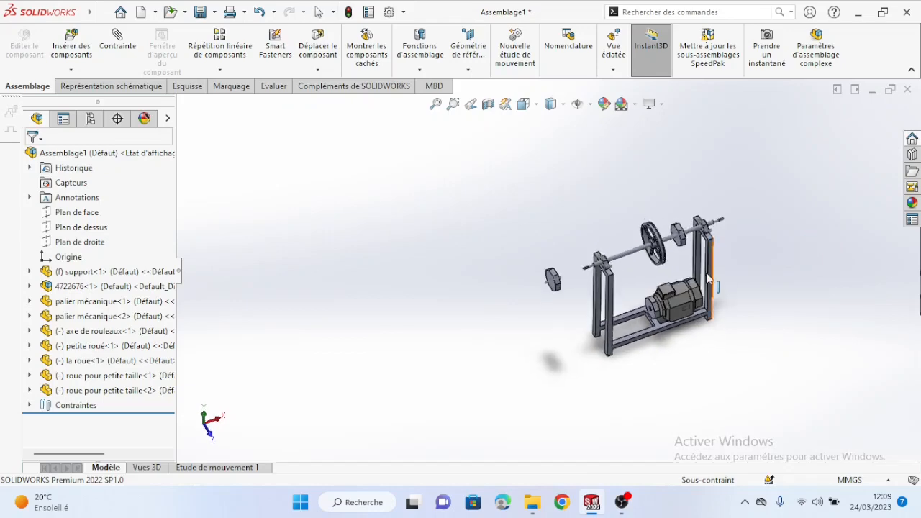
{"action": "scroll", "coordinate": [605, 271], "scroll_direction": "down", "scroll_amount": 1}
{"action": "scroll", "coordinate": [604, 273], "scroll_direction": "down", "scroll_amount": 5}
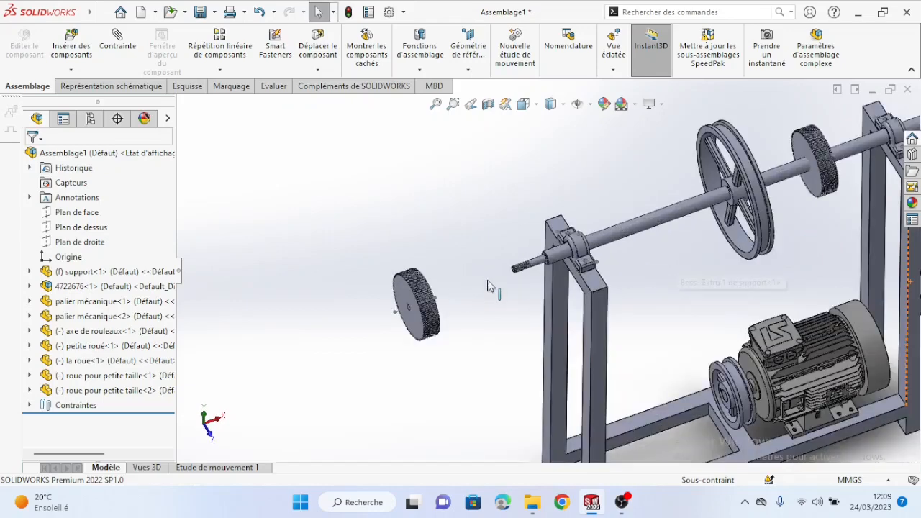
{"action": "middle_click_drag", "start_coordinate": [479, 283], "coordinate": [467, 311]}
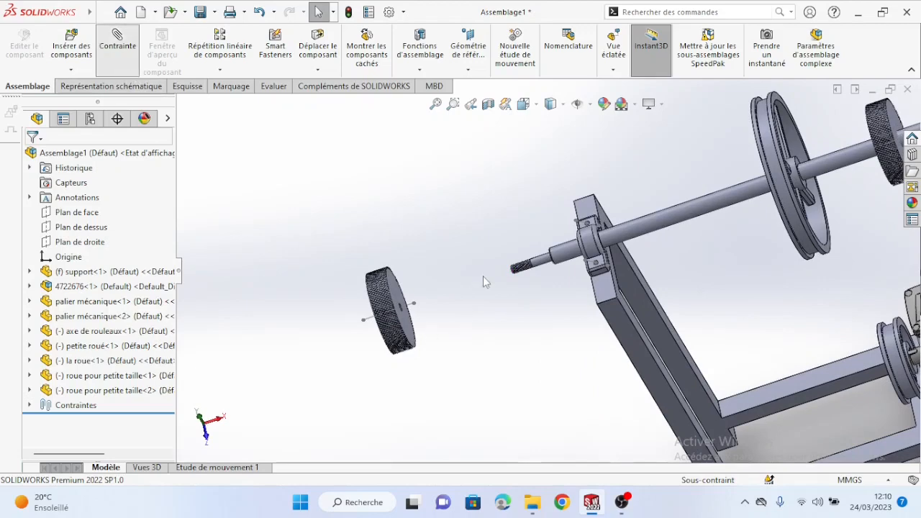
{"action": "middle_click_drag", "start_coordinate": [483, 276], "coordinate": [522, 256]}
{"action": "scroll", "coordinate": [530, 257], "scroll_direction": "down", "scroll_amount": 6}
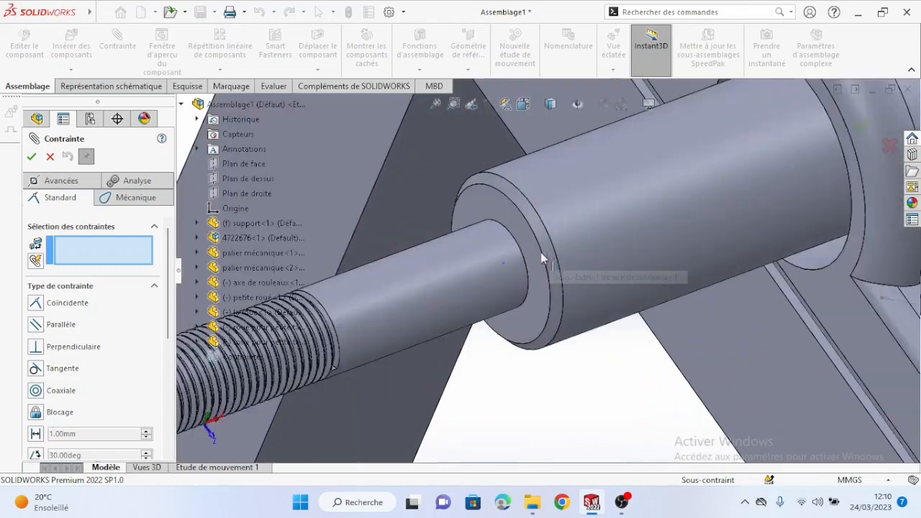
{"action": "left_click", "coordinate": [531, 252]}
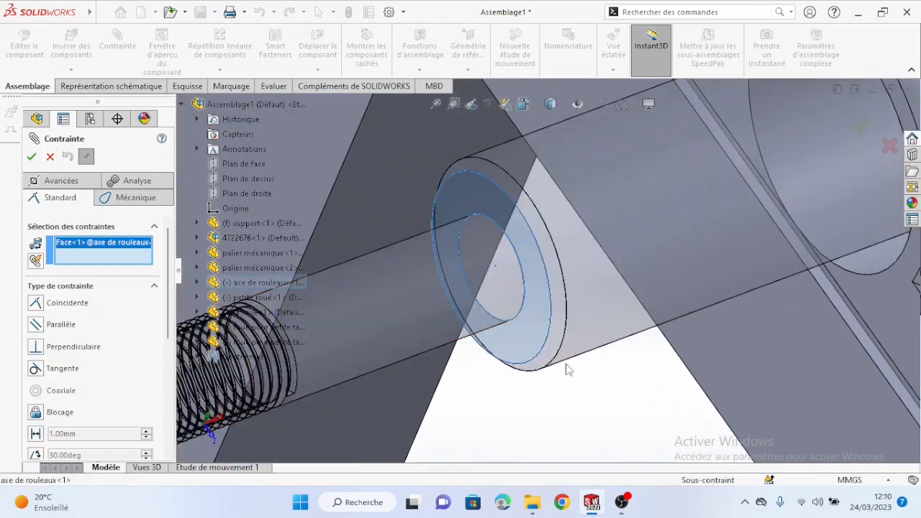
{"action": "scroll", "coordinate": [566, 369], "scroll_direction": "up", "scroll_amount": 6}
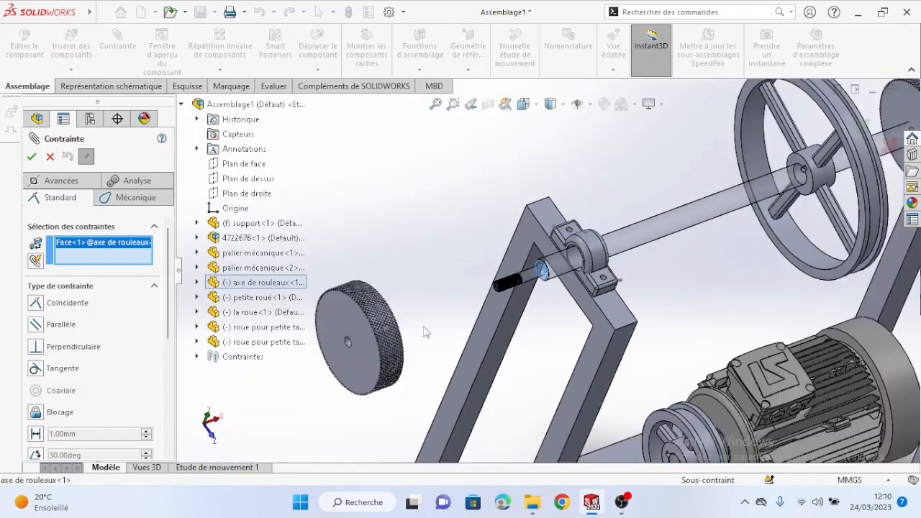
{"action": "middle_click_drag", "start_coordinate": [425, 332], "coordinate": [362, 327]}
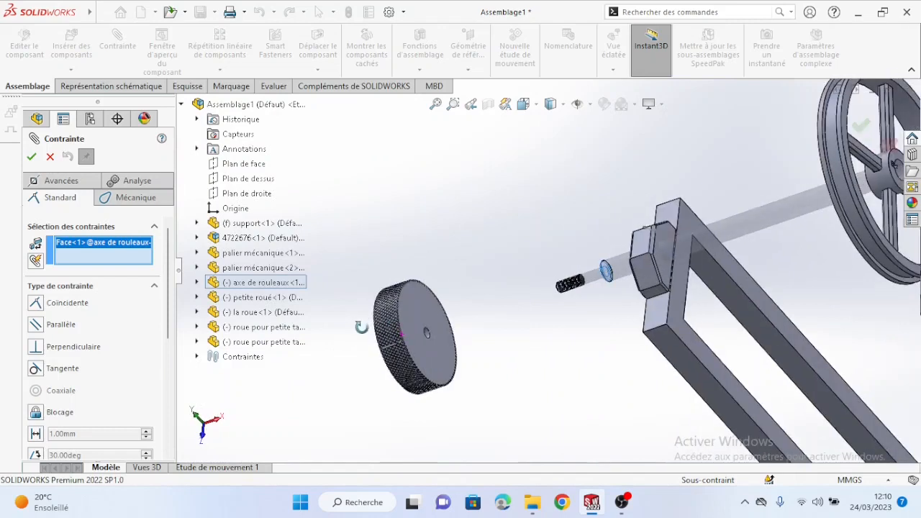
{"action": "left_click", "coordinate": [424, 315]}
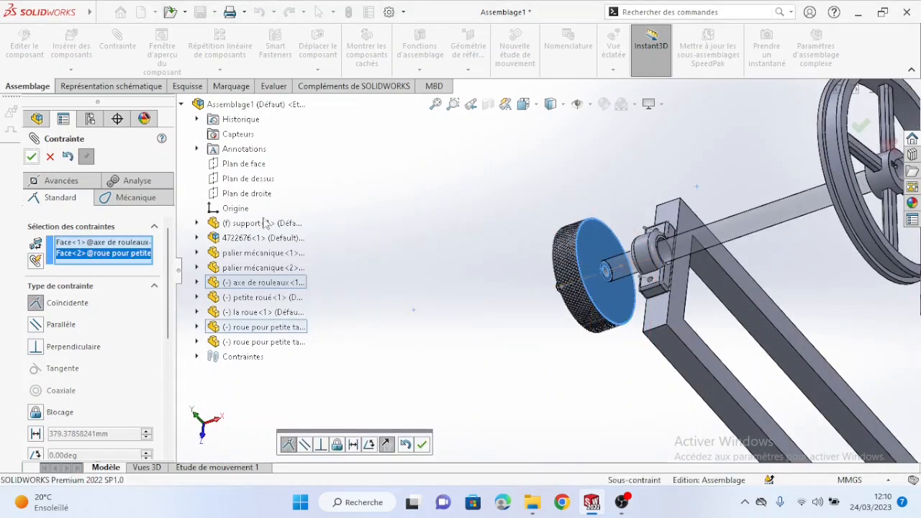
{"action": "key", "text": "Return"}
Add a coincident mate between the second small wheel's side face and the shoulder face at the shaft's opposite end
{"action": "key", "text": "f"}
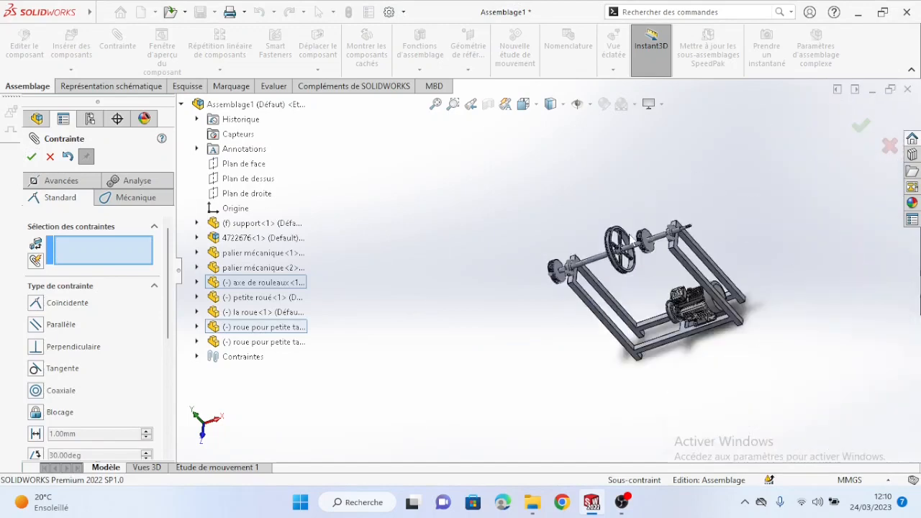
{"action": "scroll", "coordinate": [664, 228], "scroll_direction": "down", "scroll_amount": 8}
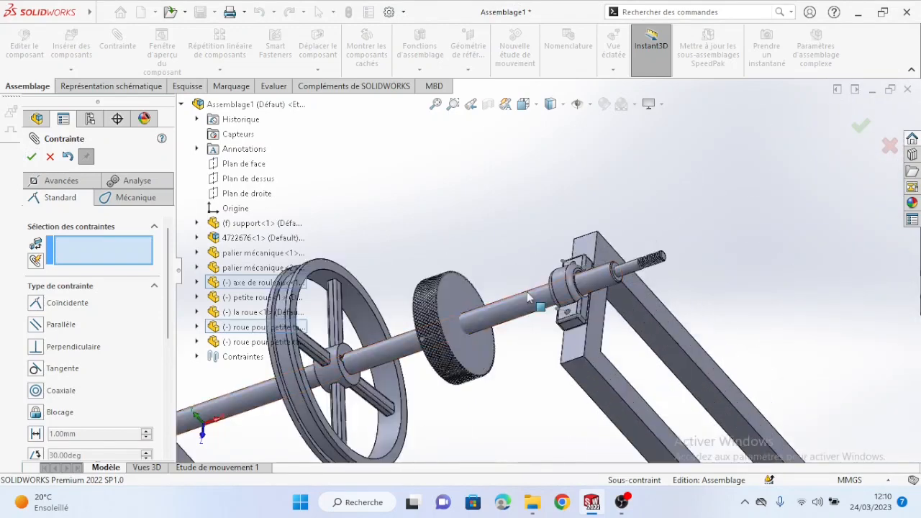
{"action": "scroll", "coordinate": [529, 298], "scroll_direction": "down", "scroll_amount": 3}
{"action": "middle_click_drag", "start_coordinate": [529, 296], "coordinate": [666, 324]}
{"action": "left_click", "coordinate": [436, 333]}
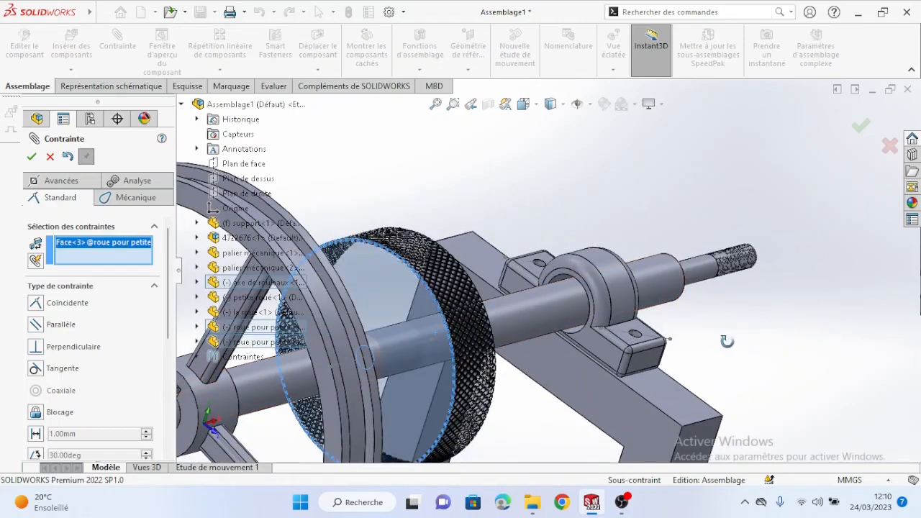
{"action": "middle_click_drag", "start_coordinate": [727, 341], "coordinate": [697, 311]}
{"action": "middle_click_drag", "start_coordinate": [772, 257], "coordinate": [776, 260]}
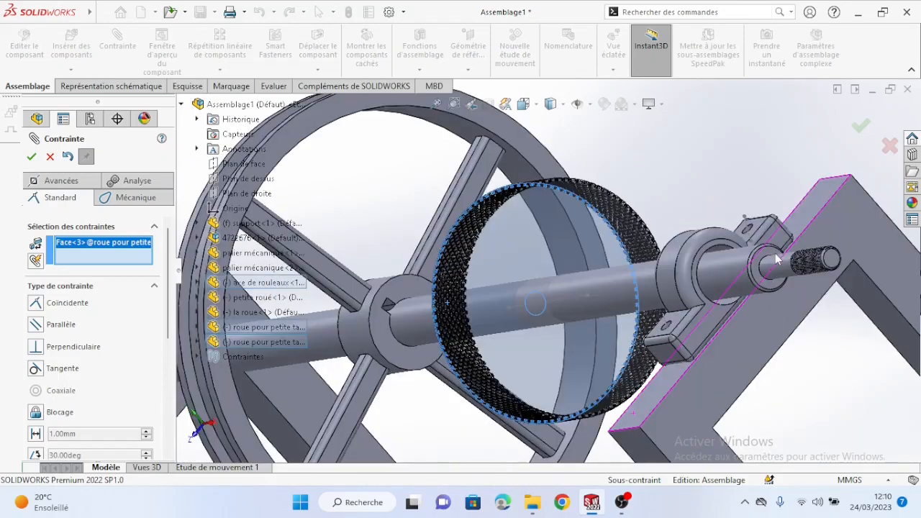
{"action": "scroll", "coordinate": [727, 260], "scroll_direction": "down", "scroll_amount": 3}
{"action": "scroll", "coordinate": [742, 256], "scroll_direction": "down", "scroll_amount": 2}
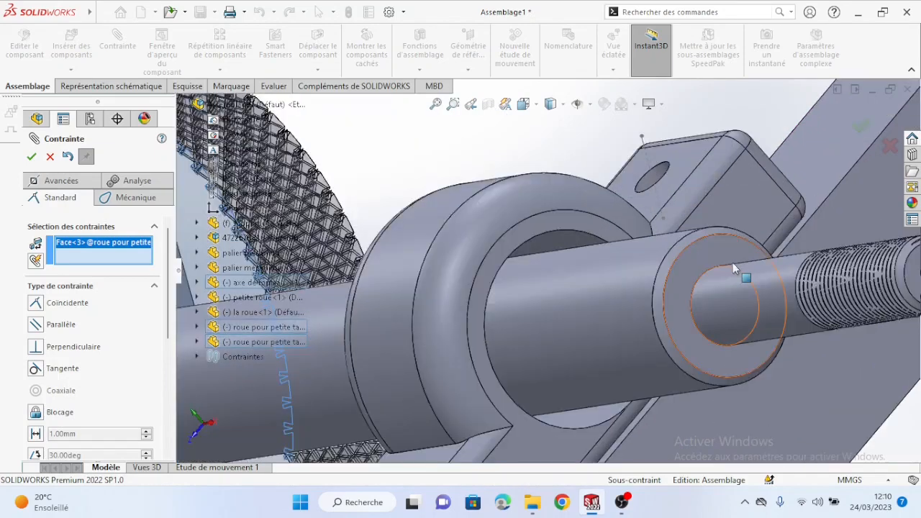
{"action": "left_click", "coordinate": [700, 264]}
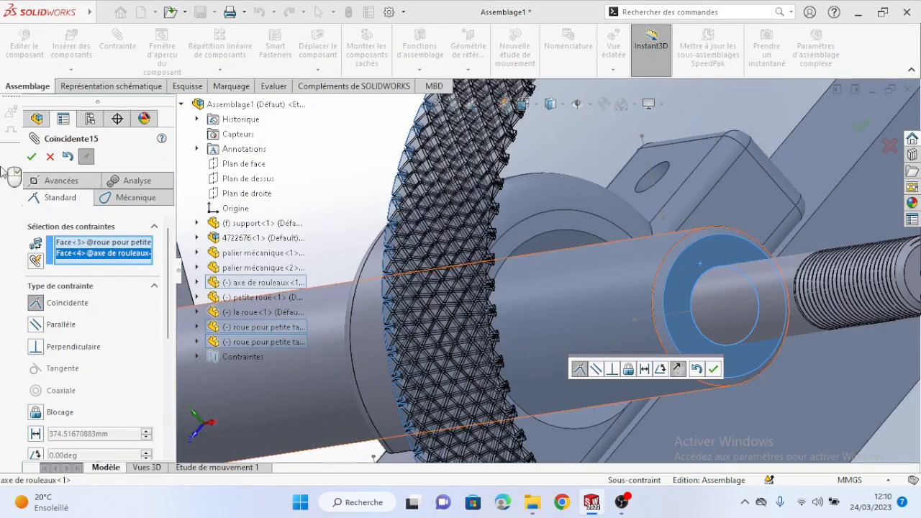
{"action": "left_click", "coordinate": [31, 158]}
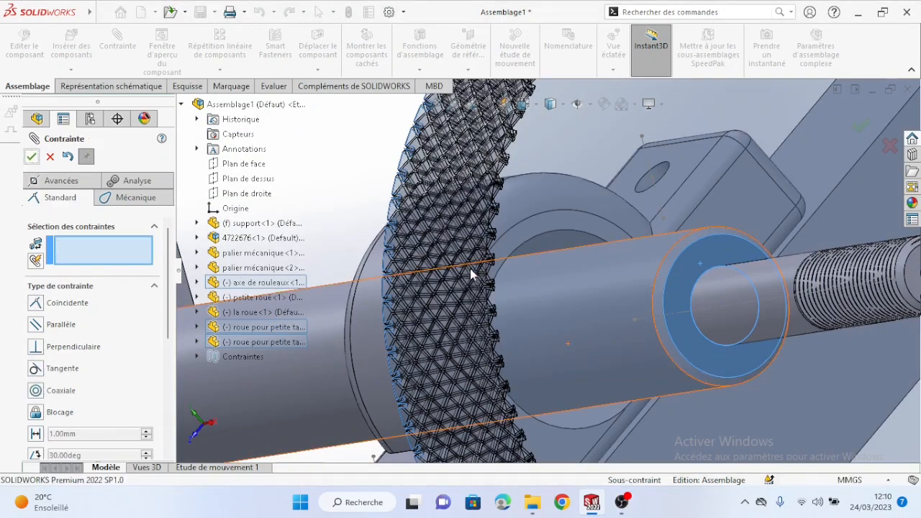
Finish mating and examine the position of both small wheels on the shaft from several angles
{"action": "scroll", "coordinate": [512, 322], "scroll_direction": "up", "scroll_amount": 10}
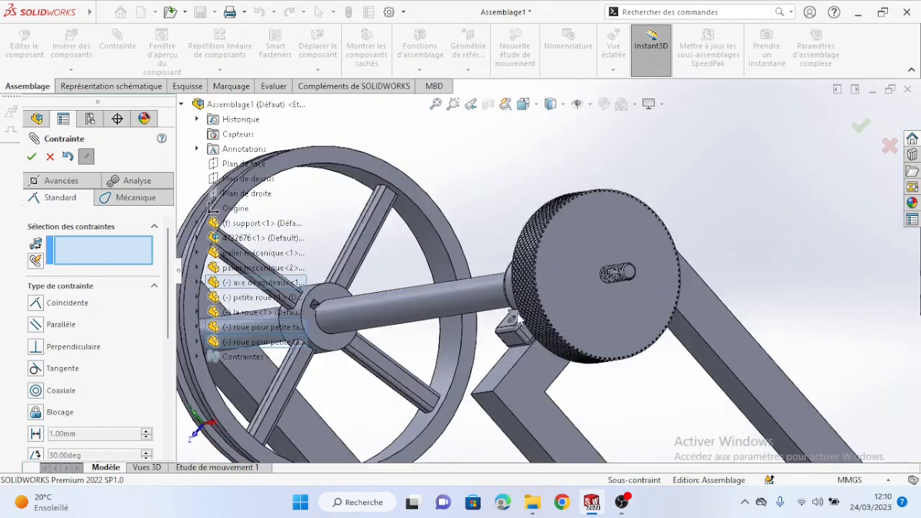
{"action": "scroll", "coordinate": [539, 305], "scroll_direction": "up", "scroll_amount": 5}
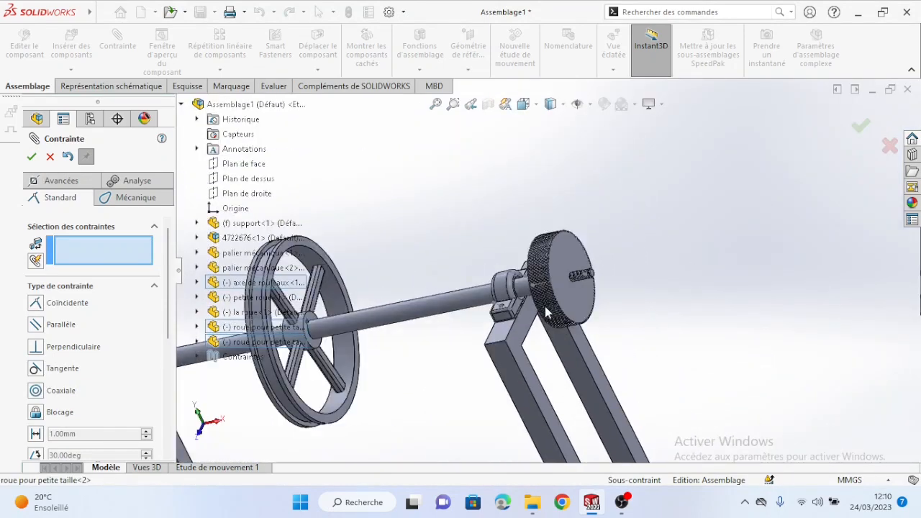
{"action": "scroll", "coordinate": [502, 323], "scroll_direction": "up", "scroll_amount": 10}
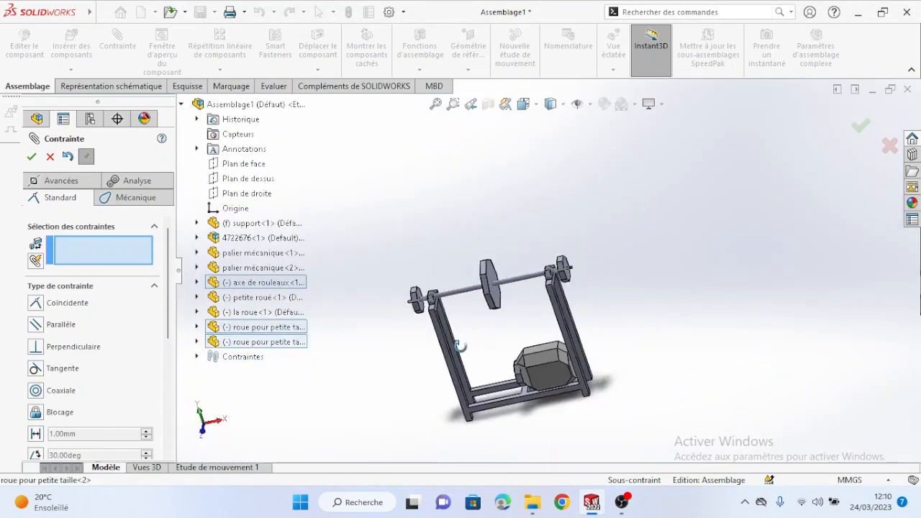
{"action": "scroll", "coordinate": [414, 308], "scroll_direction": "down", "scroll_amount": 6}
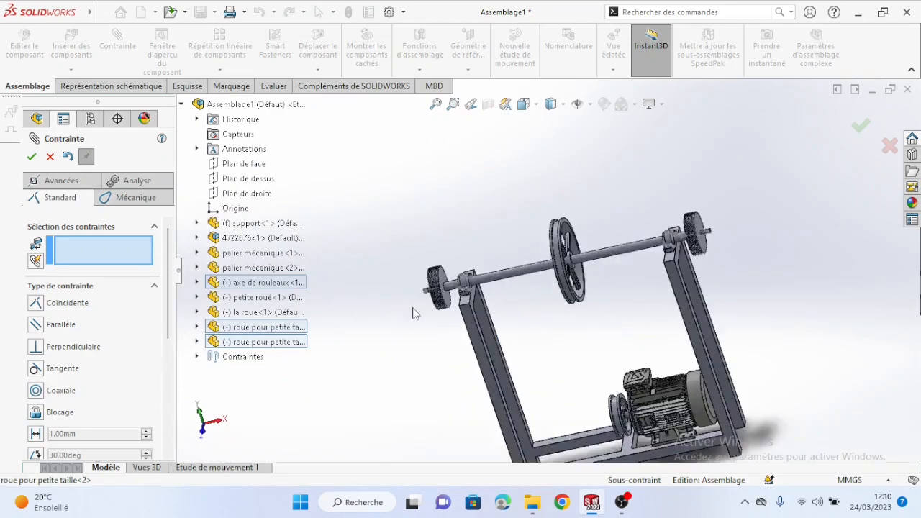
{"action": "left_click", "coordinate": [32, 157]}
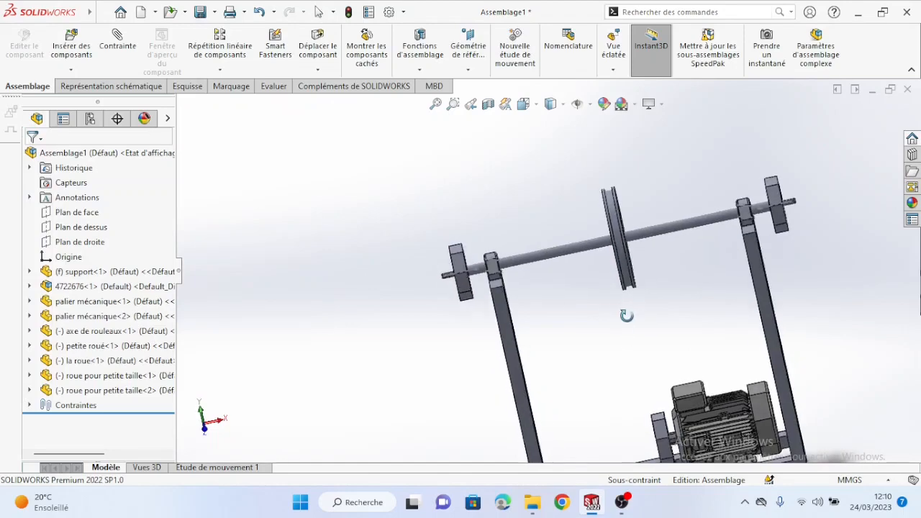
{"action": "scroll", "coordinate": [642, 362], "scroll_direction": "up", "scroll_amount": 4}
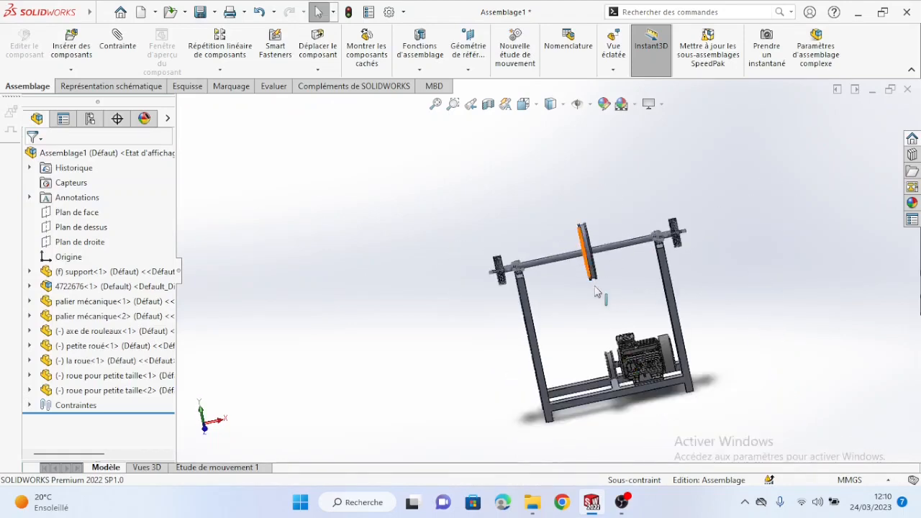
{"action": "scroll", "coordinate": [595, 290], "scroll_direction": "down", "scroll_amount": 3}
{"action": "scroll", "coordinate": [592, 335], "scroll_direction": "down", "scroll_amount": 3}
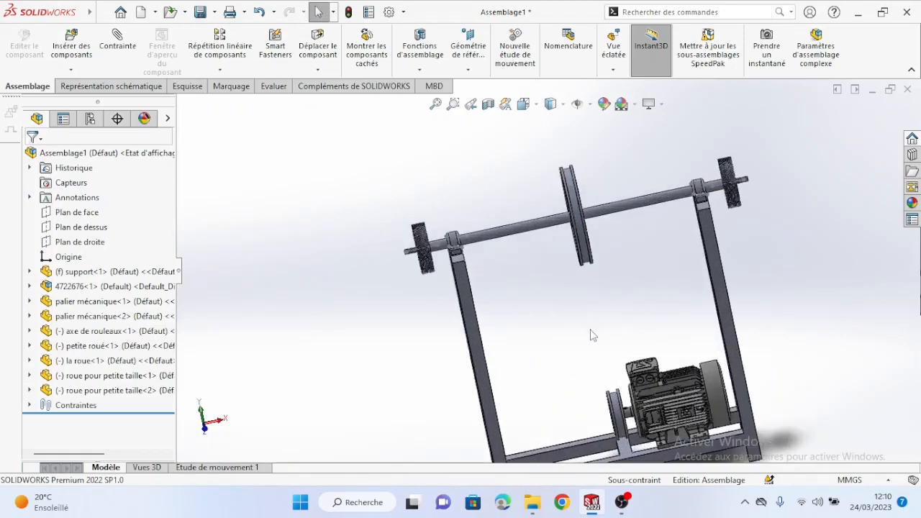
{"action": "middle_click_drag", "start_coordinate": [592, 333], "coordinate": [598, 306]}
{"action": "scroll", "coordinate": [592, 318], "scroll_direction": "up", "scroll_amount": 3}
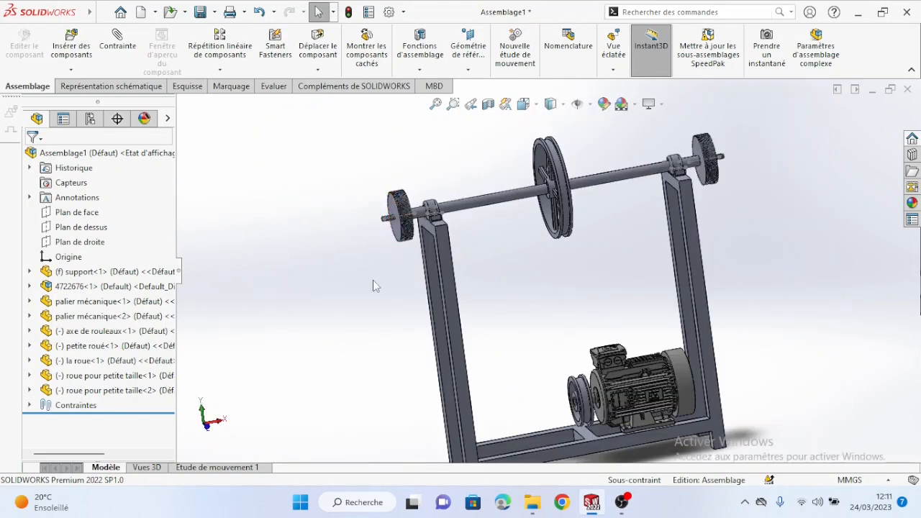
Insert the "ecrou" part from the project folder and place it near the shaft's threaded end beside the first small wheel
{"action": "left_click", "coordinate": [81, 70]}
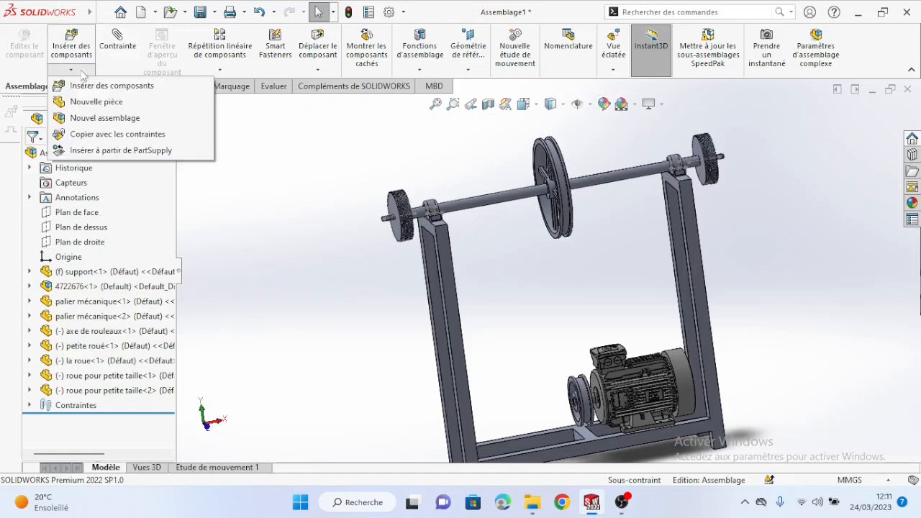
{"action": "left_click", "coordinate": [90, 86]}
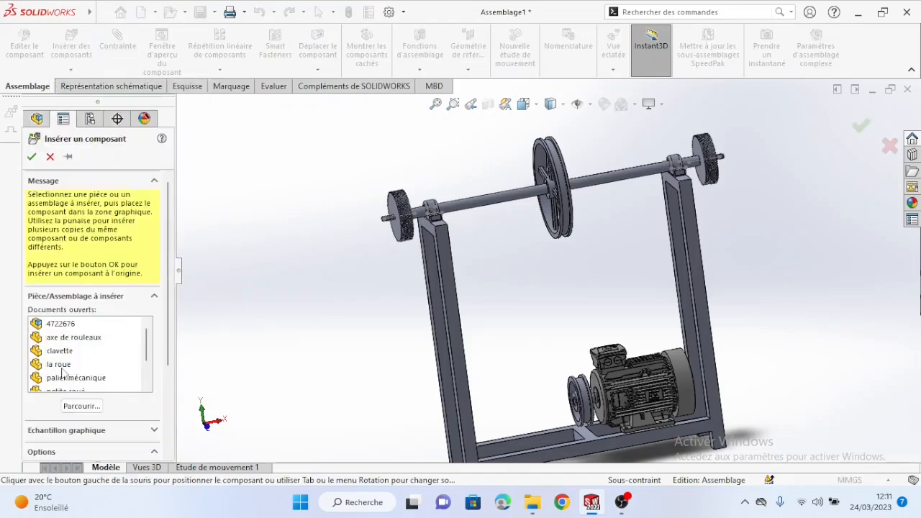
{"action": "scroll", "coordinate": [81, 353], "scroll_direction": "down", "scroll_amount": 2}
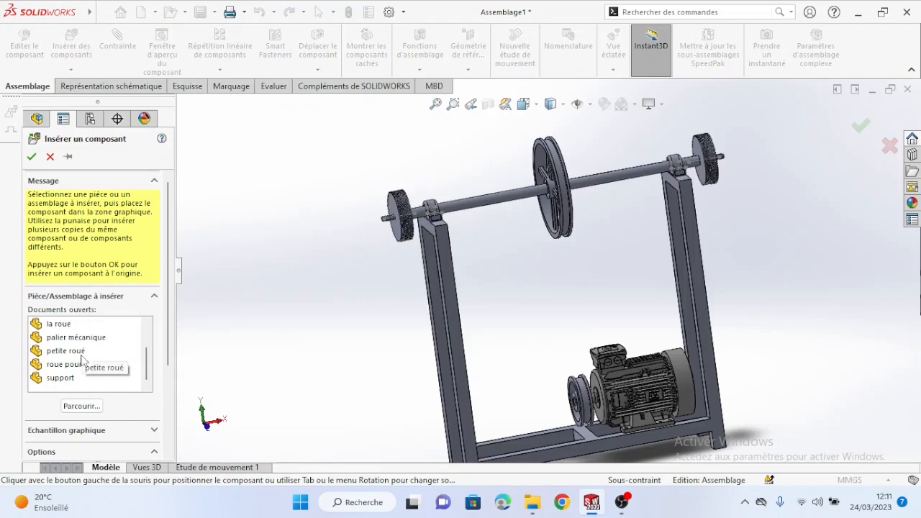
{"action": "scroll", "coordinate": [81, 361], "scroll_direction": "up", "scroll_amount": 2}
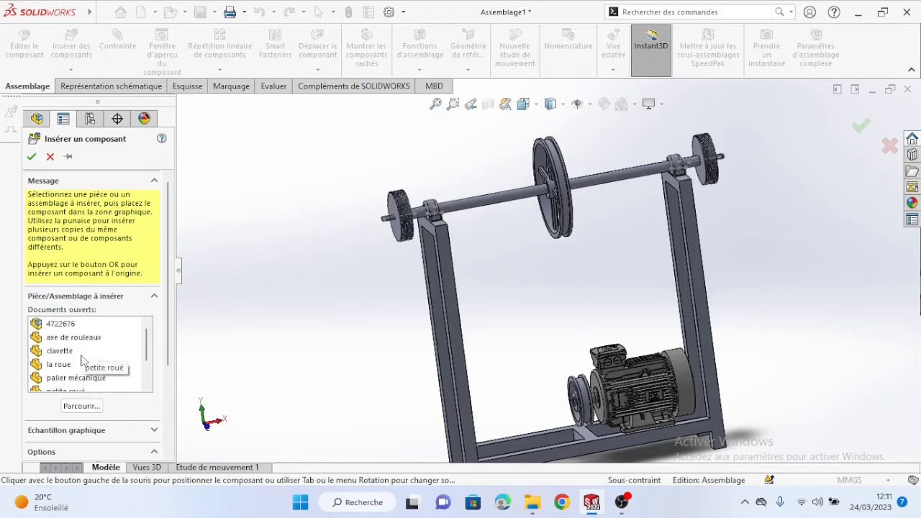
{"action": "left_click", "coordinate": [81, 406]}
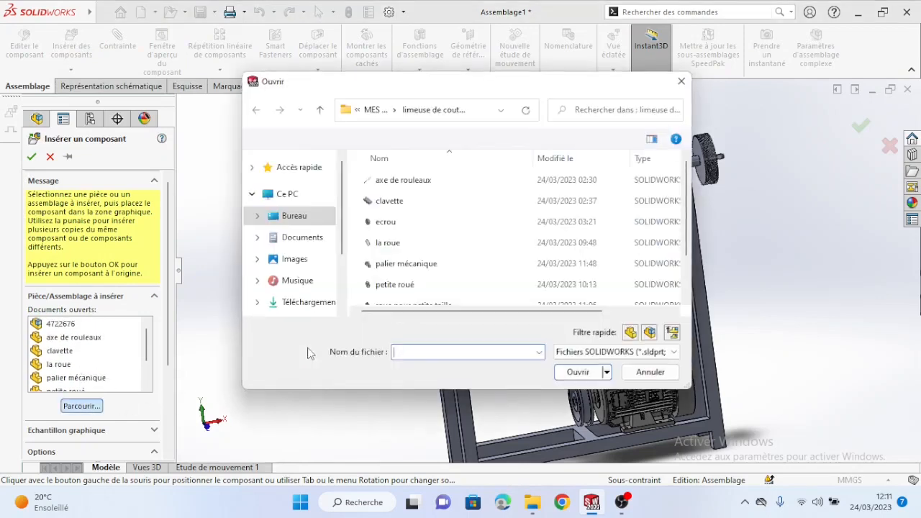
{"action": "left_click", "coordinate": [393, 222]}
{"action": "left_click", "coordinate": [582, 372]}
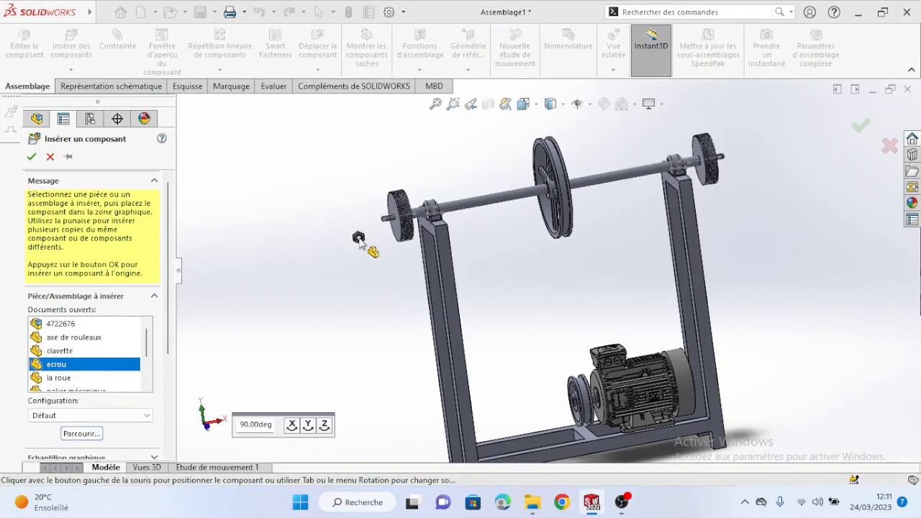
{"action": "left_click", "coordinate": [359, 240]}
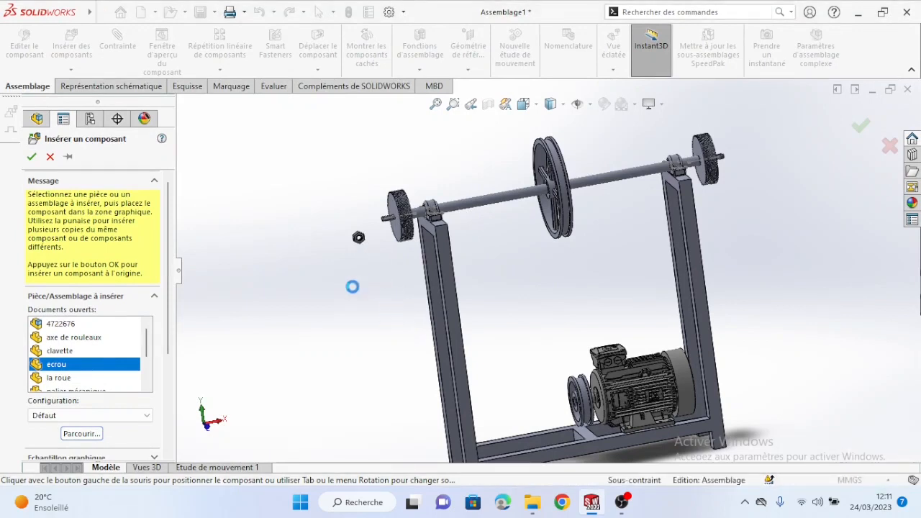
Create a second copy of the nut beside the original near the first small wheel
{"action": "scroll", "coordinate": [362, 284], "scroll_direction": "down", "scroll_amount": 3}
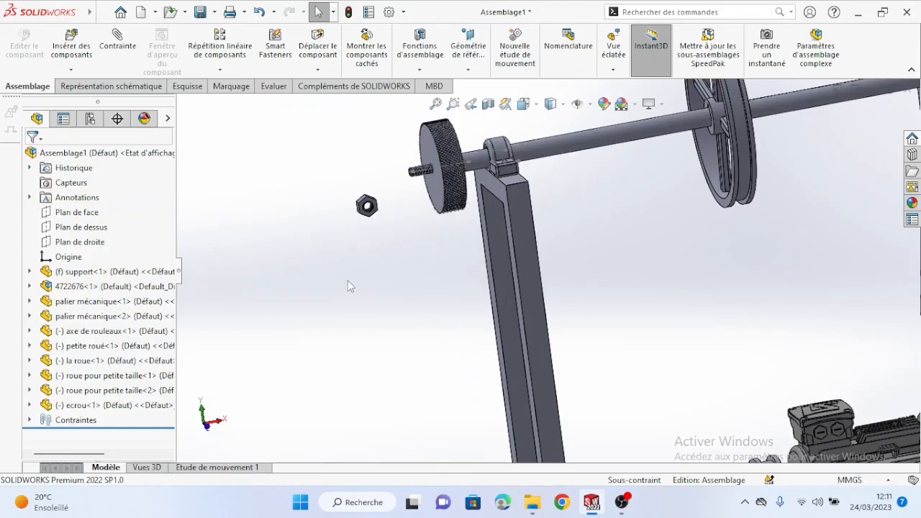
{"action": "left_click", "coordinate": [371, 209]}
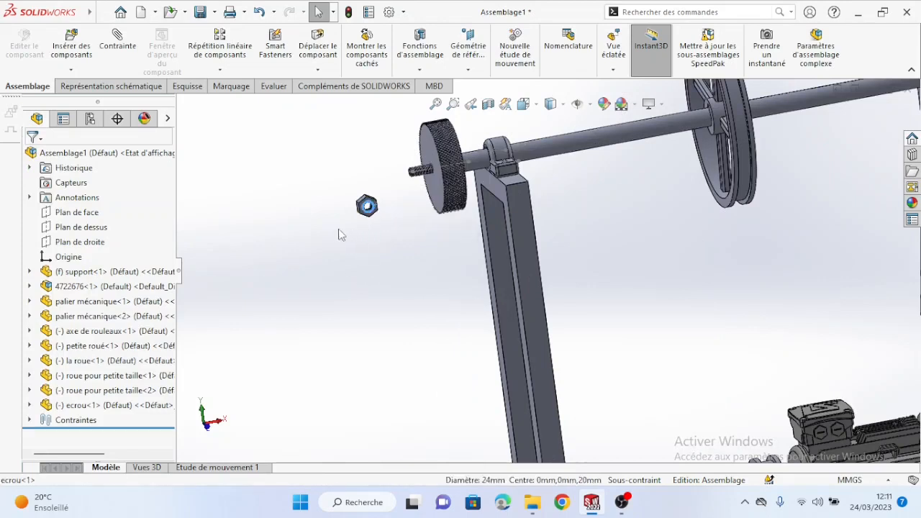
{"action": "scroll", "coordinate": [331, 259], "scroll_direction": "down", "scroll_amount": 3}
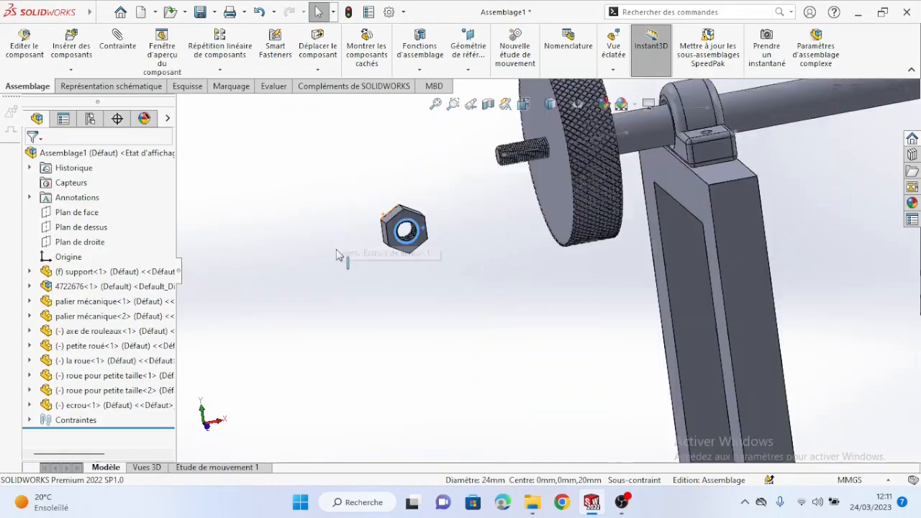
{"action": "left_click", "coordinate": [336, 255]}
{"action": "scroll", "coordinate": [363, 269], "scroll_direction": "down", "scroll_amount": 3}
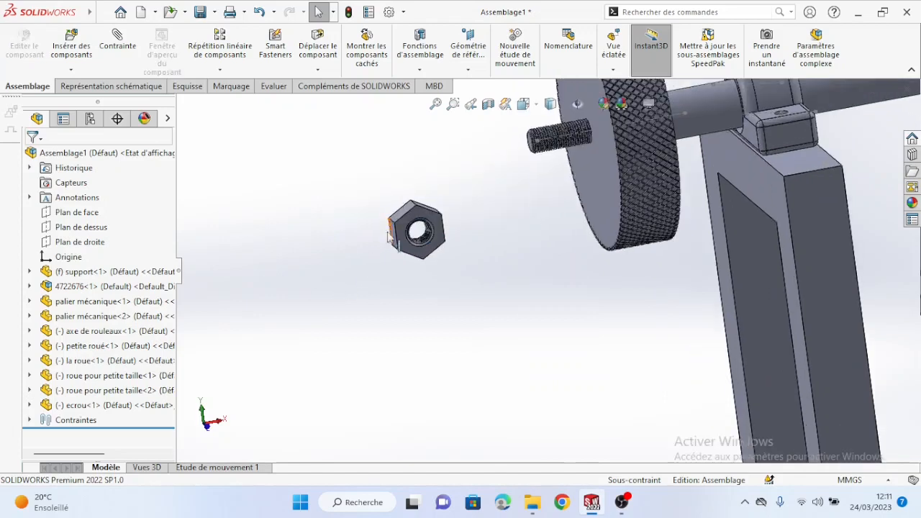
{"action": "left_click_drag", "start_coordinate": [414, 228], "coordinate": [334, 188], "text": "ctrl"}
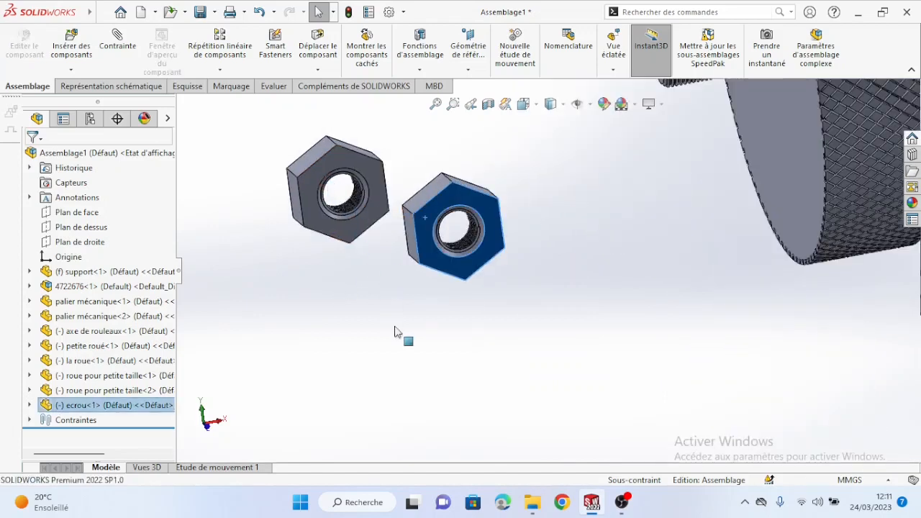
{"action": "scroll", "coordinate": [412, 364], "scroll_direction": "up", "scroll_amount": 6}
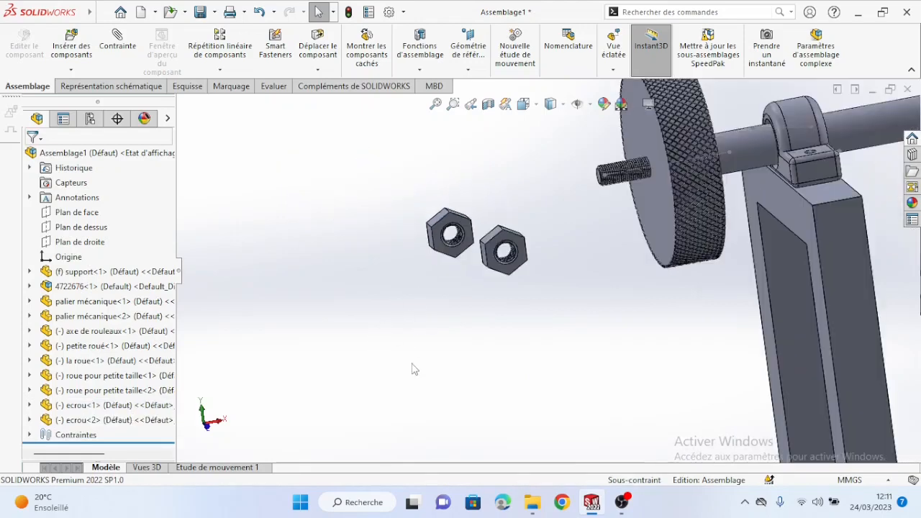
Move the copied nut along the shaft direction to beyond the second small wheel at the shaft's opposite end
{"action": "left_click", "coordinate": [105, 407]}
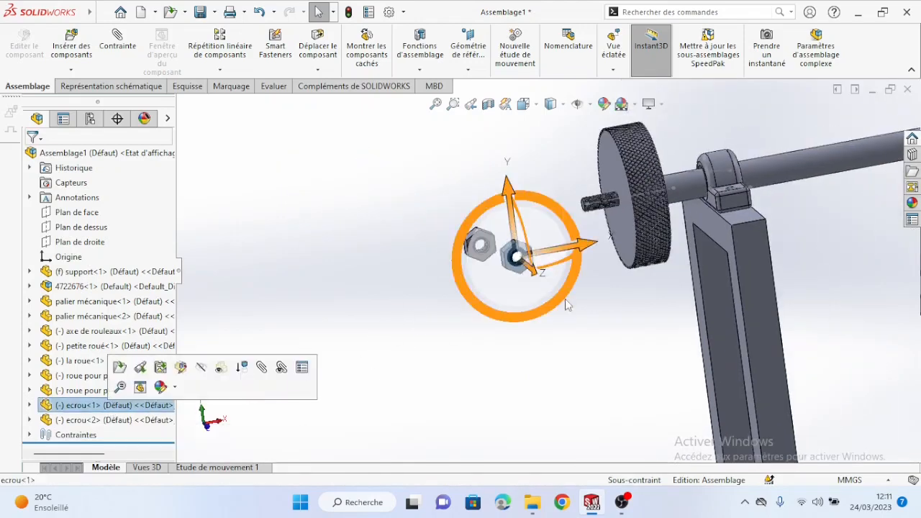
{"action": "left_click", "coordinate": [87, 422]}
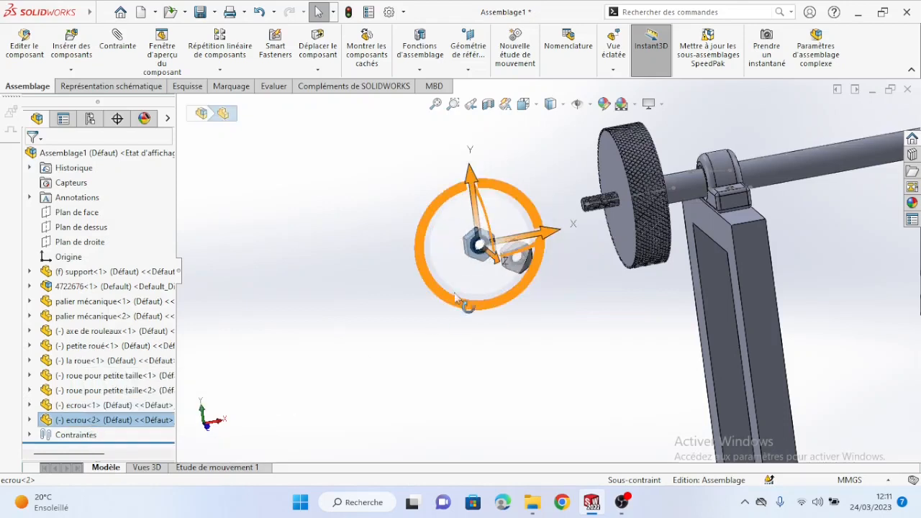
{"action": "left_click_drag", "start_coordinate": [780, 228], "coordinate": [645, 250]}
{"action": "scroll", "coordinate": [805, 227], "scroll_direction": "up", "scroll_amount": 8}
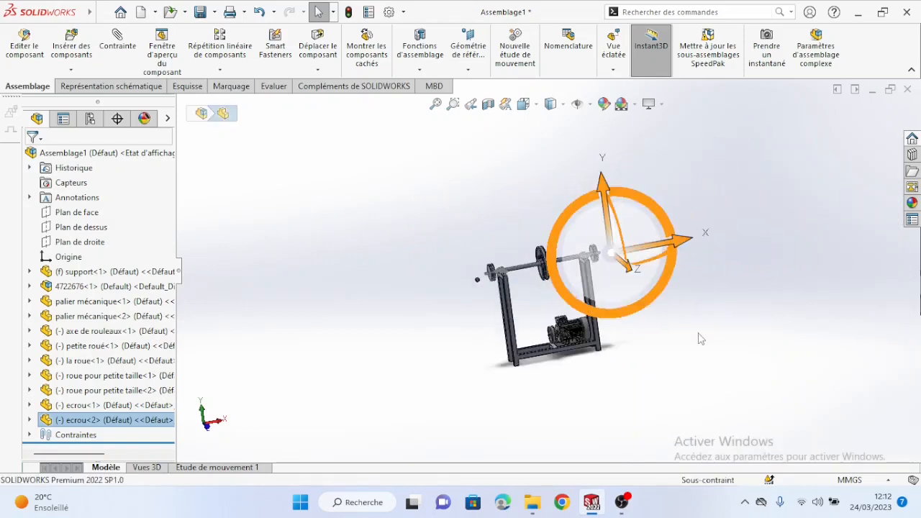
{"action": "left_click", "coordinate": [696, 336]}
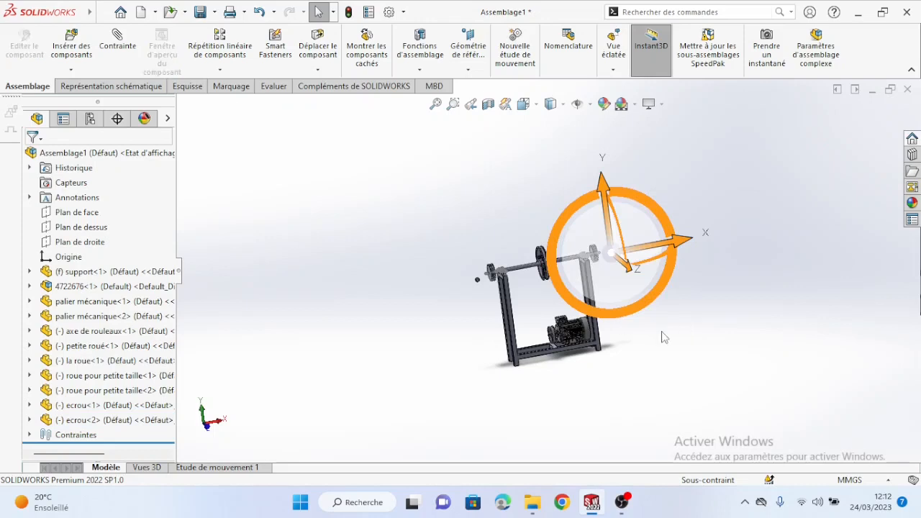
{"action": "middle_click_drag", "start_coordinate": [662, 331], "coordinate": [664, 345]}
{"action": "scroll", "coordinate": [518, 284], "scroll_direction": "down", "scroll_amount": 2}
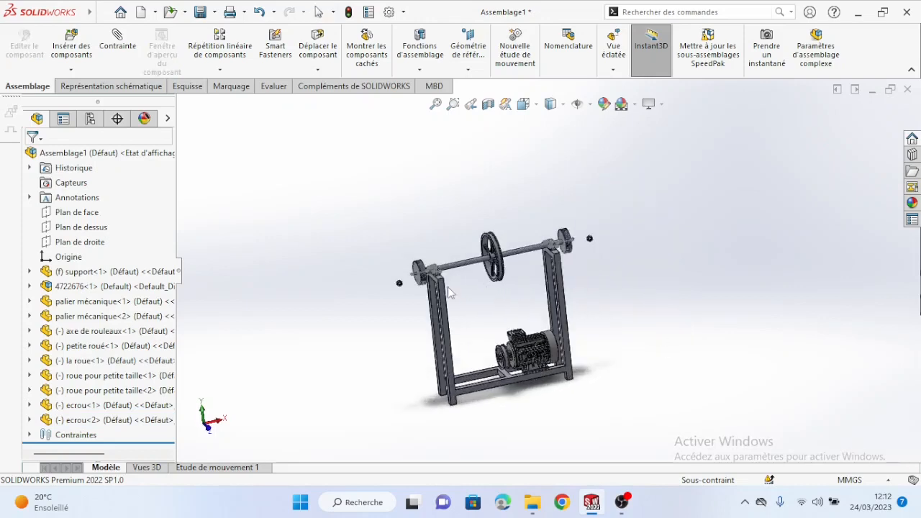
Rotate the original nut about its vertical axis until its threaded hole roughly lines up with the roller shaft
{"action": "scroll", "coordinate": [396, 287], "scroll_direction": "down", "scroll_amount": 5}
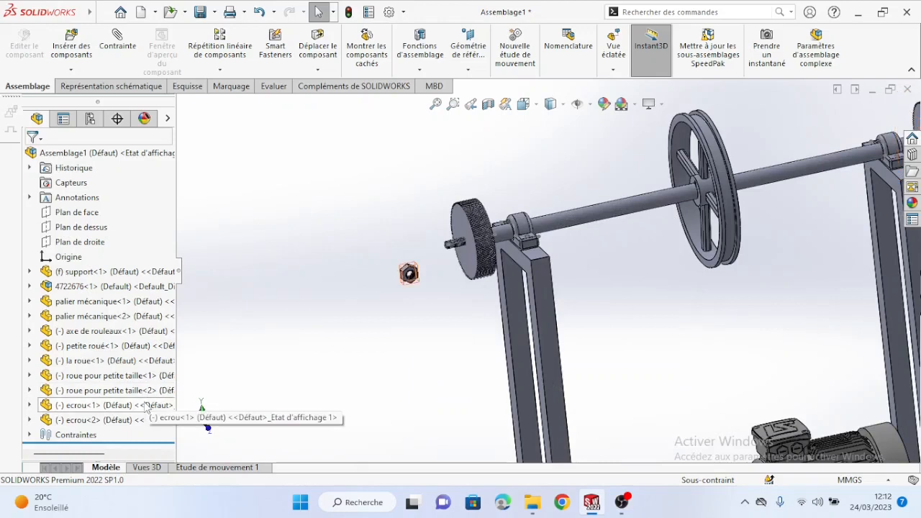
{"action": "left_click", "coordinate": [144, 409]}
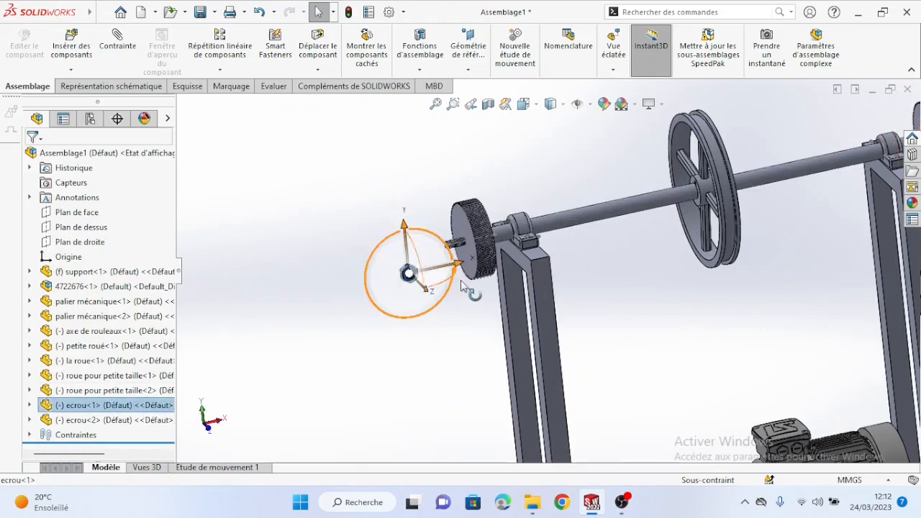
{"action": "scroll", "coordinate": [461, 287], "scroll_direction": "down", "scroll_amount": 1}
{"action": "scroll", "coordinate": [462, 287], "scroll_direction": "down", "scroll_amount": 2}
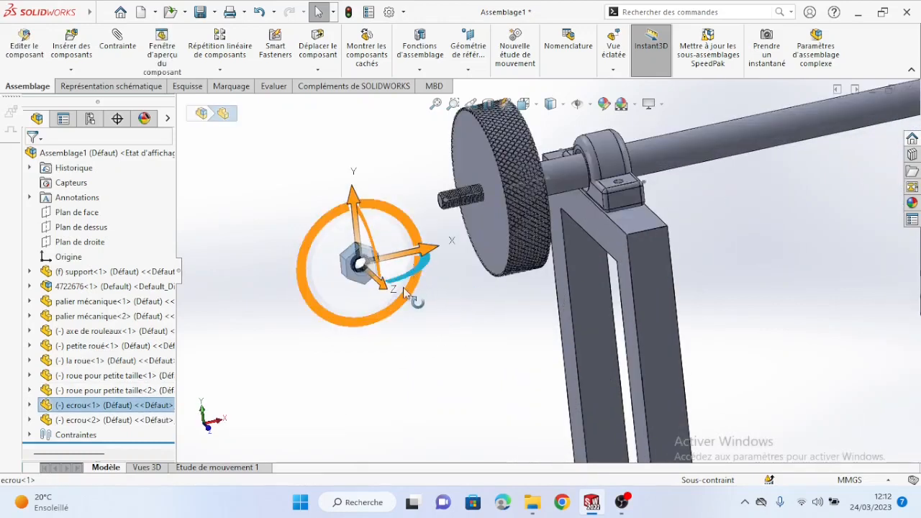
{"action": "left_click_drag", "start_coordinate": [360, 296], "coordinate": [253, 299]}
{"action": "left_click", "coordinate": [418, 349]}
{"action": "scroll", "coordinate": [393, 329], "scroll_direction": "down", "scroll_amount": 4}
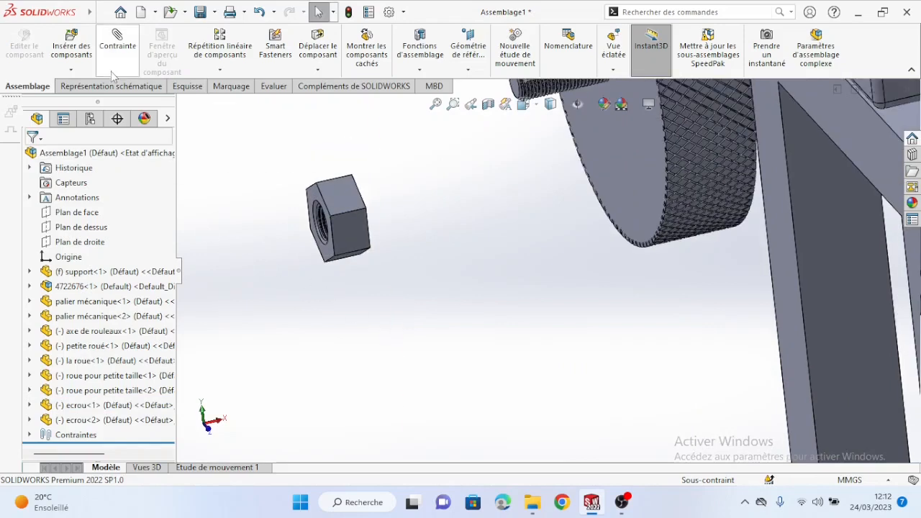
Start a mate and look through the standard, advanced, mechanical and analysis mate types, ending on the standard ones
{"action": "left_click", "coordinate": [118, 43]}
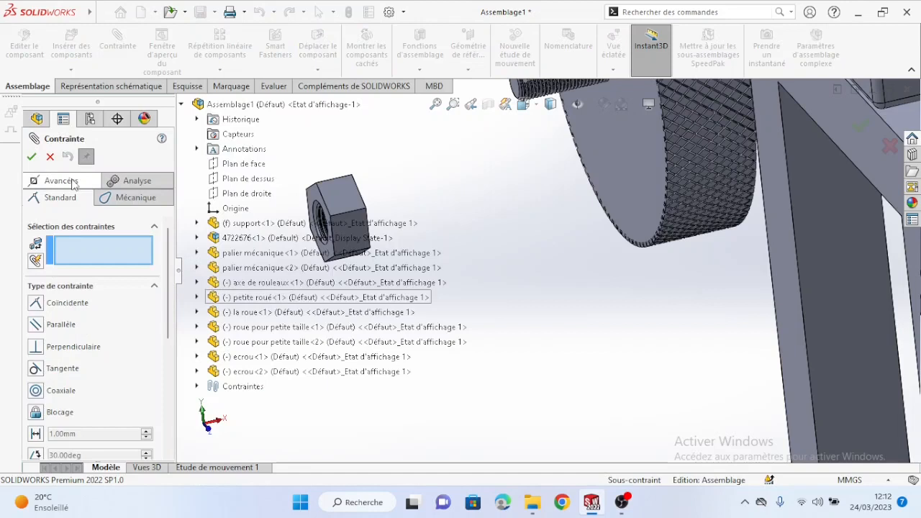
{"action": "left_click", "coordinate": [72, 182]}
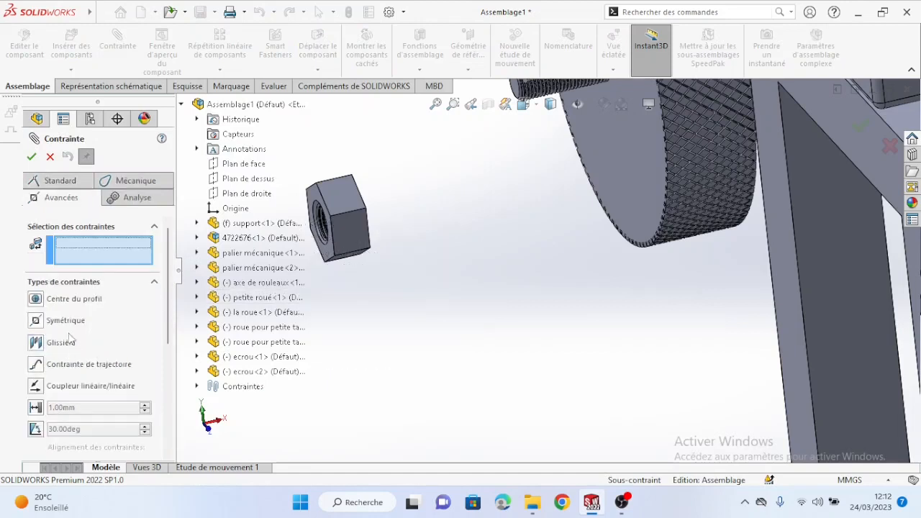
{"action": "left_click", "coordinate": [133, 181]}
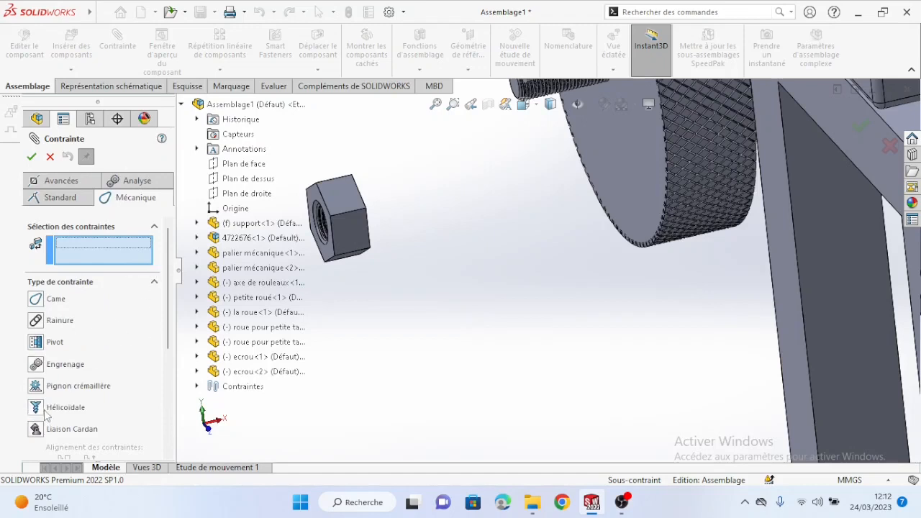
{"action": "left_click", "coordinate": [139, 183]}
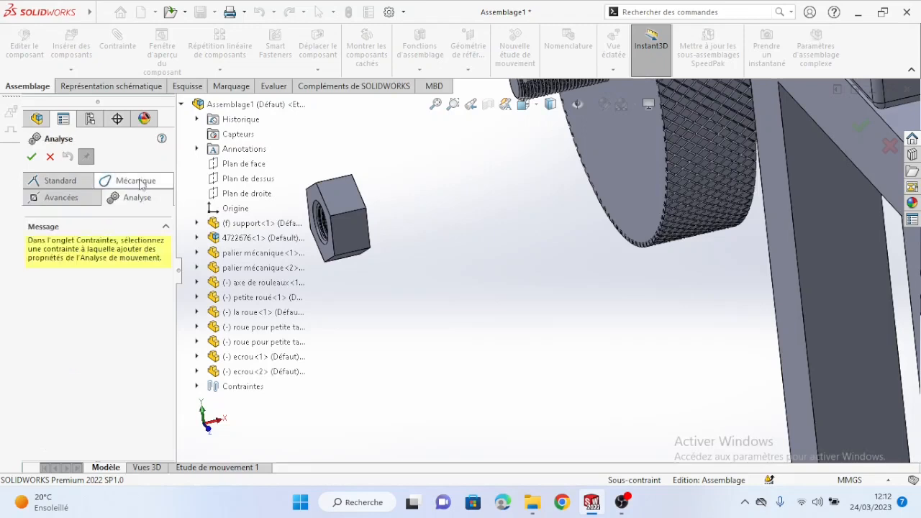
{"action": "left_click", "coordinate": [139, 182]}
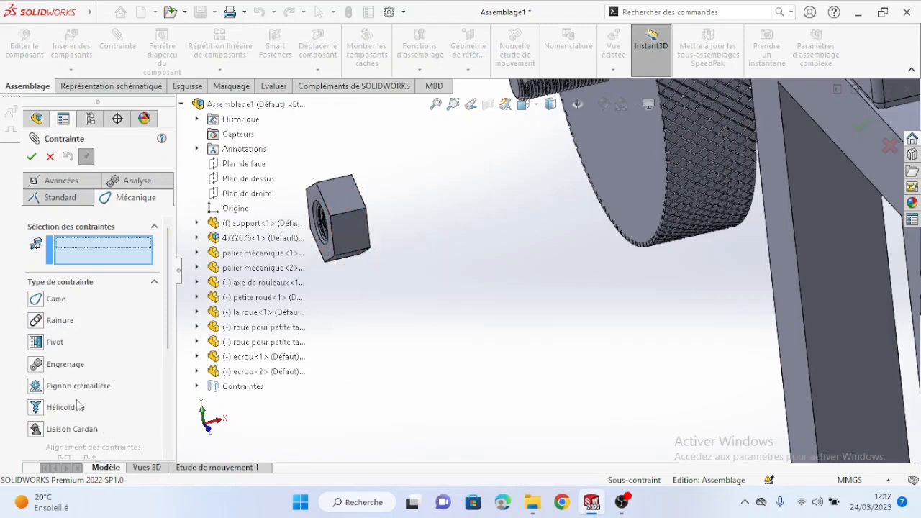
{"action": "scroll", "coordinate": [75, 424], "scroll_direction": "down", "scroll_amount": 3}
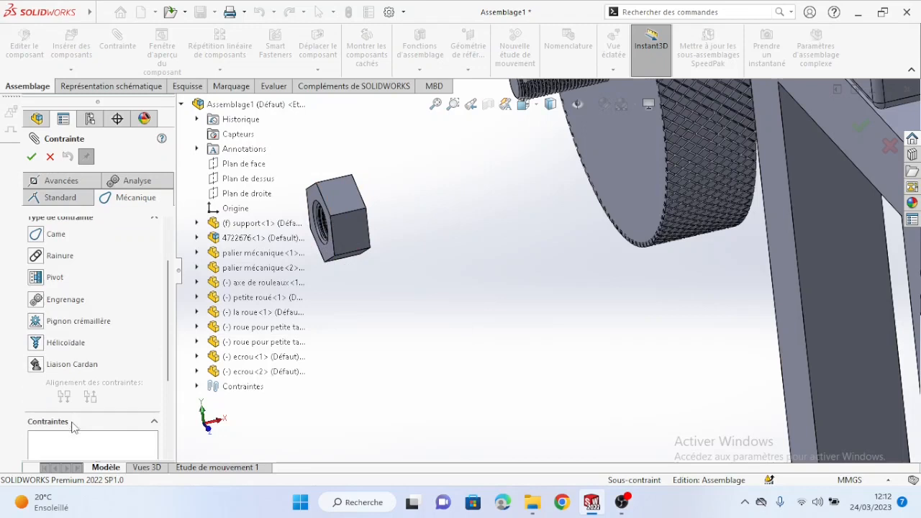
{"action": "left_click", "coordinate": [80, 203]}
{"action": "scroll", "coordinate": [124, 284], "scroll_direction": "down", "scroll_amount": 5}
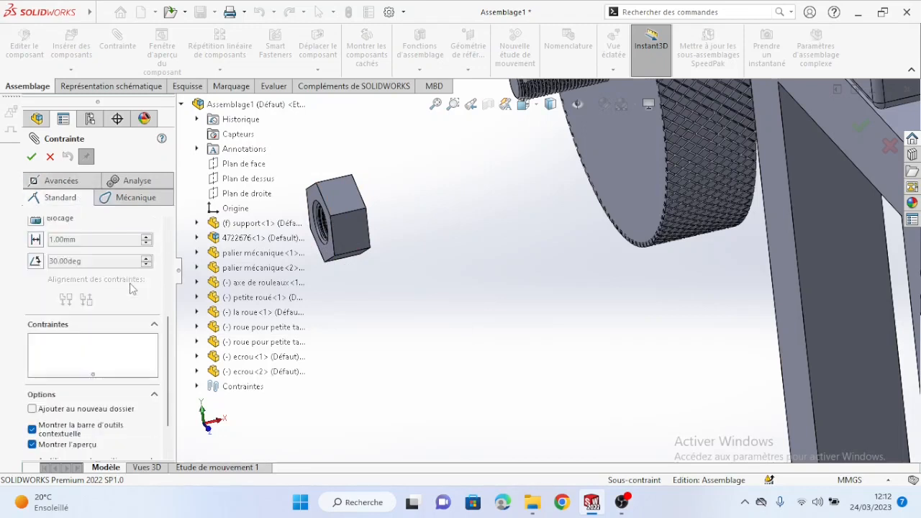
{"action": "scroll", "coordinate": [124, 285], "scroll_direction": "up", "scroll_amount": 5}
{"action": "left_click", "coordinate": [68, 180]}
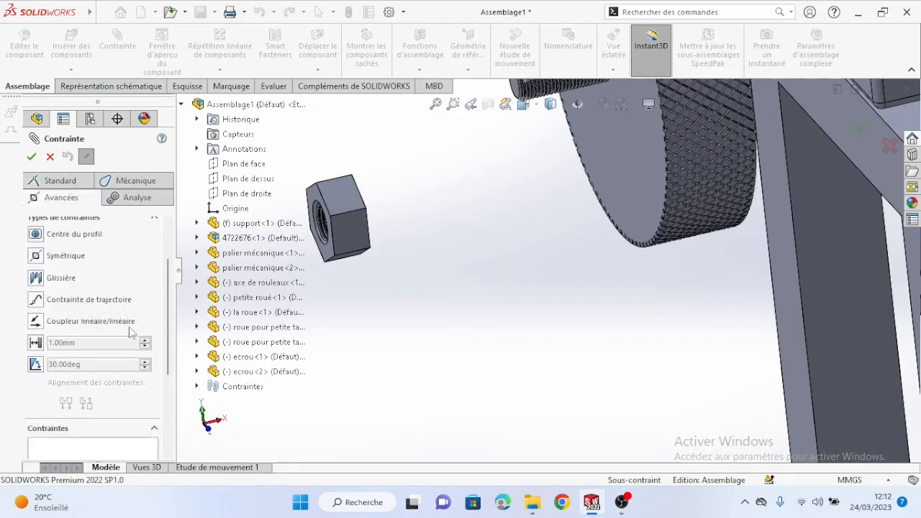
{"action": "left_click", "coordinate": [122, 204]}
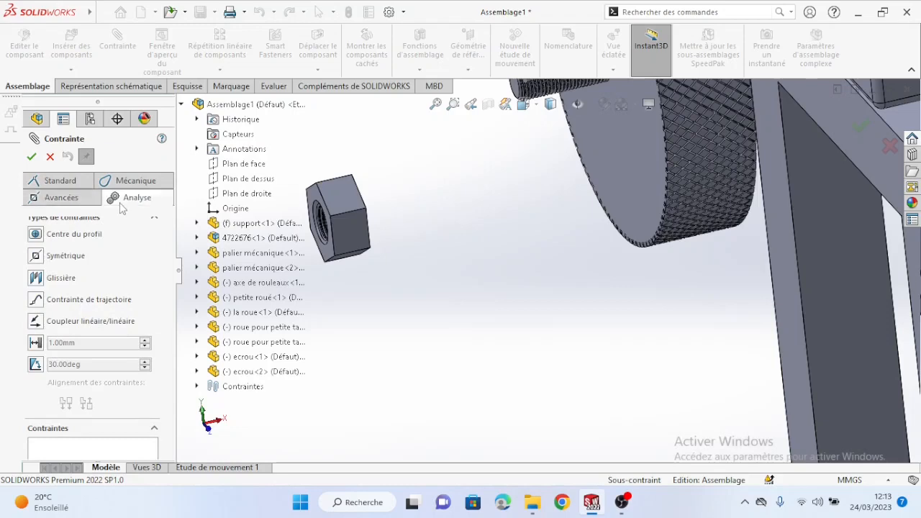
{"action": "left_click", "coordinate": [81, 185]}
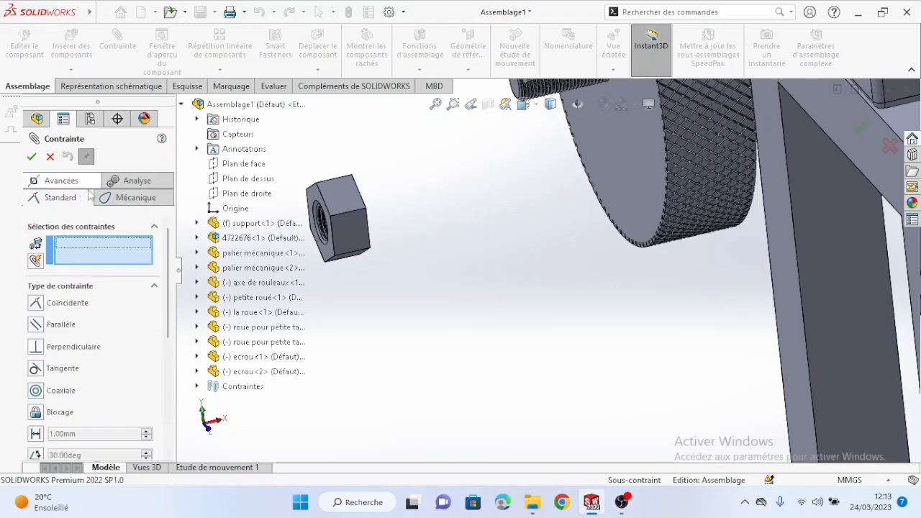
Mate the first nut concentric to the roller shaft, using the shaft's axis and the circular edge of the nut's threaded hole
{"action": "scroll", "coordinate": [465, 260], "scroll_direction": "up", "scroll_amount": 4}
{"action": "middle_click_drag", "start_coordinate": [486, 257], "coordinate": [500, 261]}
{"action": "scroll", "coordinate": [502, 260], "scroll_direction": "down", "scroll_amount": 5}
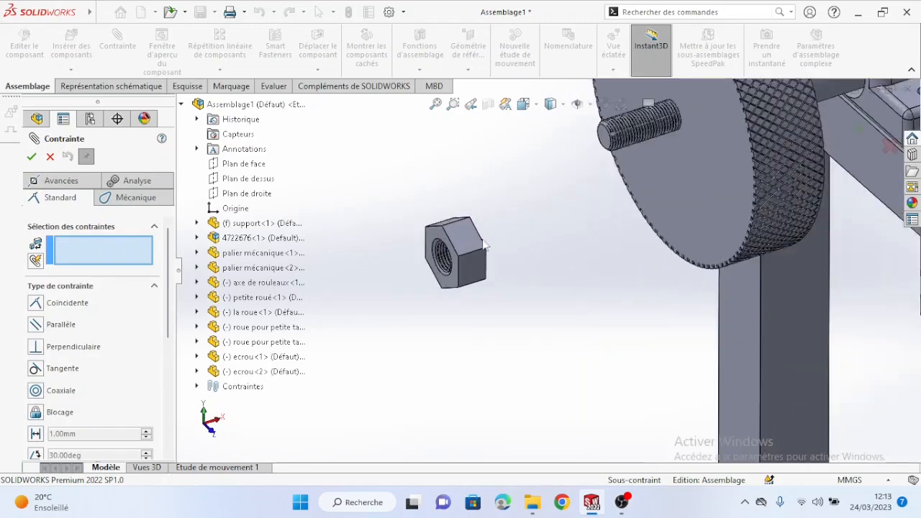
{"action": "scroll", "coordinate": [576, 201], "scroll_direction": "down", "scroll_amount": 4}
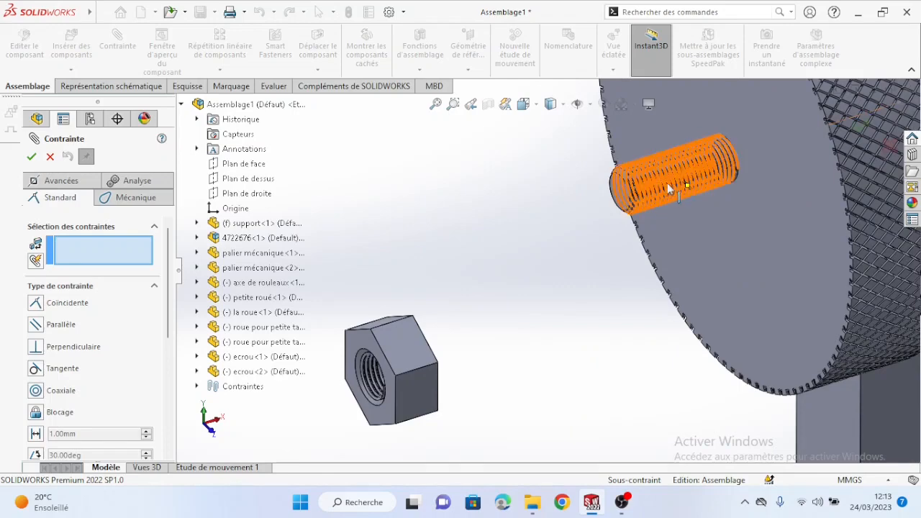
{"action": "scroll", "coordinate": [666, 189], "scroll_direction": "down", "scroll_amount": 2}
{"action": "scroll", "coordinate": [608, 198], "scroll_direction": "down", "scroll_amount": 3}
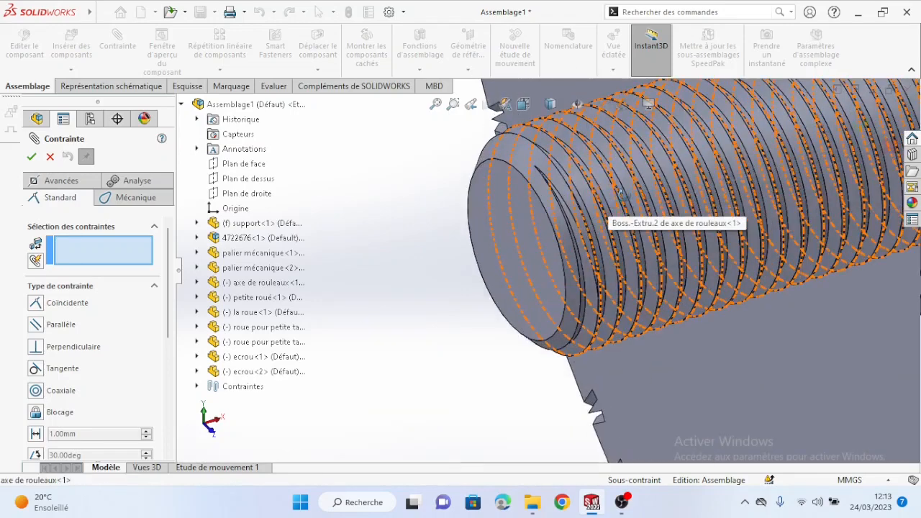
{"action": "middle_click_drag", "start_coordinate": [608, 193], "coordinate": [543, 240]}
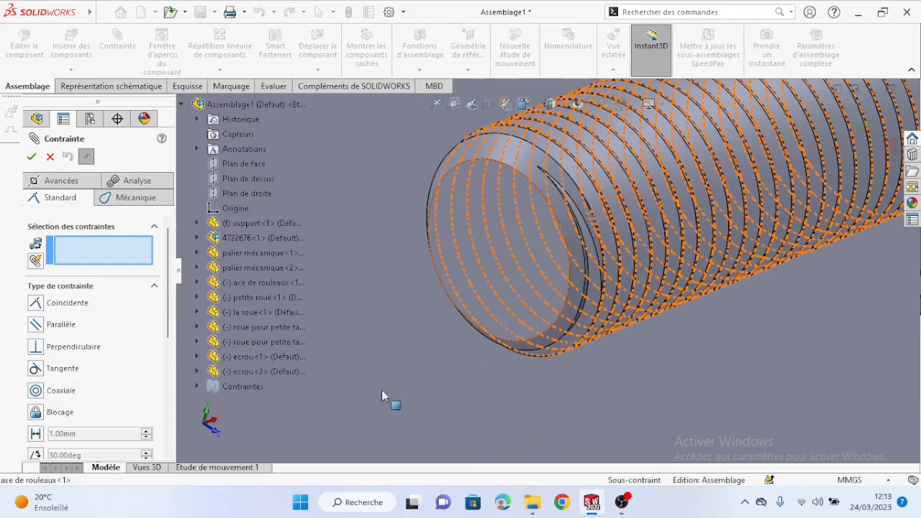
{"action": "scroll", "coordinate": [499, 265], "scroll_direction": "up", "scroll_amount": 3}
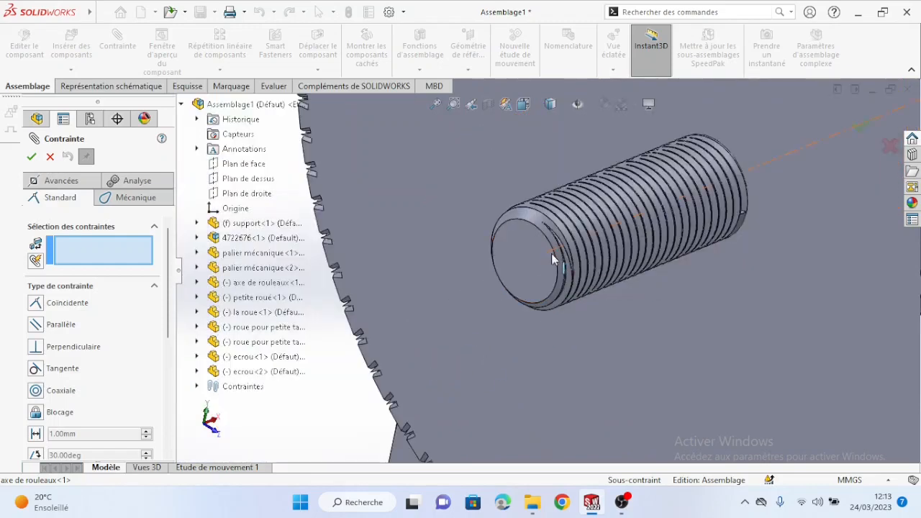
{"action": "scroll", "coordinate": [560, 265], "scroll_direction": "up", "scroll_amount": 8}
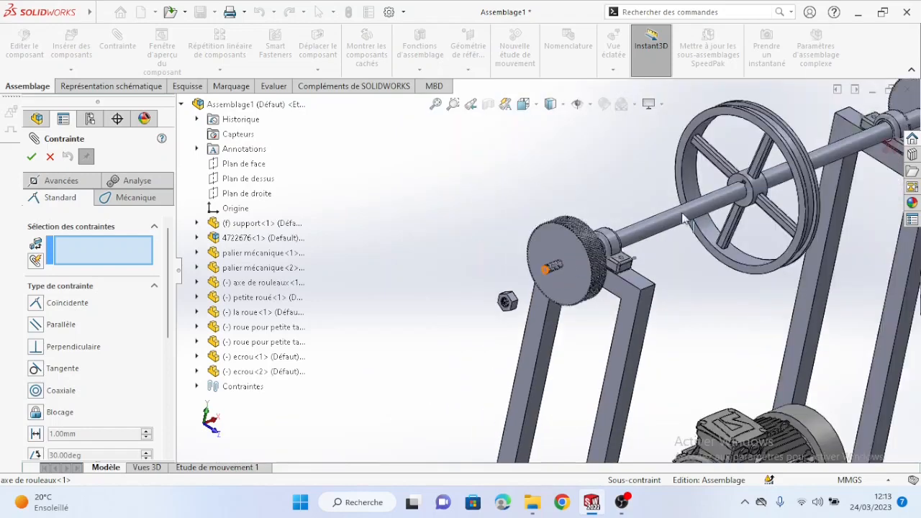
{"action": "scroll", "coordinate": [638, 239], "scroll_direction": "down", "scroll_amount": 3}
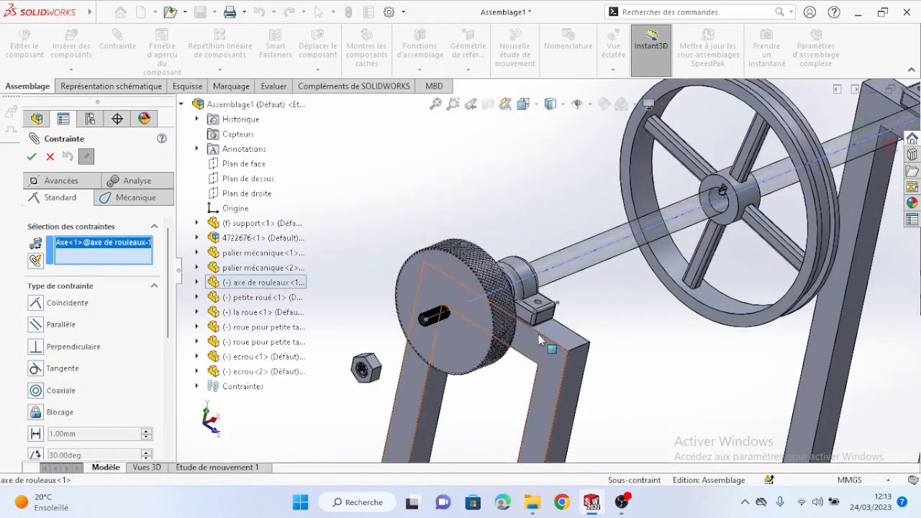
{"action": "scroll", "coordinate": [543, 341], "scroll_direction": "up", "scroll_amount": 3}
{"action": "scroll", "coordinate": [468, 316], "scroll_direction": "down", "scroll_amount": 8}
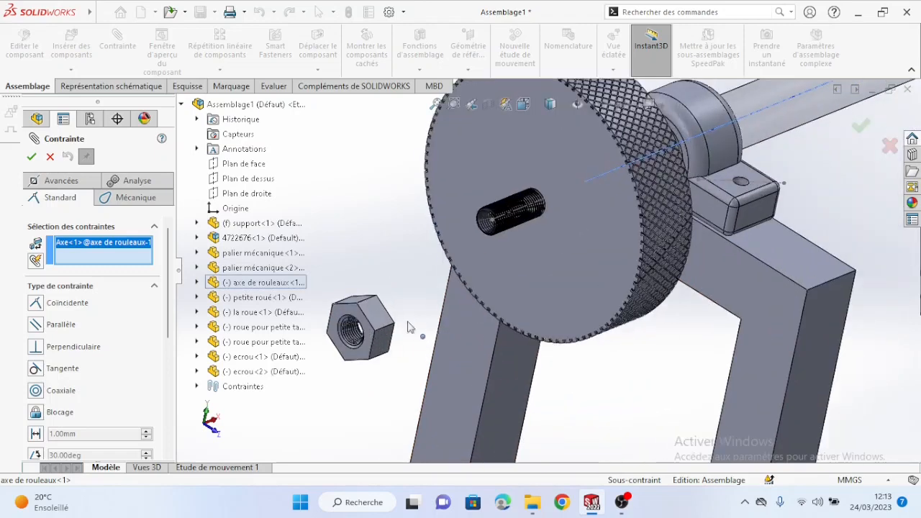
{"action": "scroll", "coordinate": [352, 335], "scroll_direction": "down", "scroll_amount": 2}
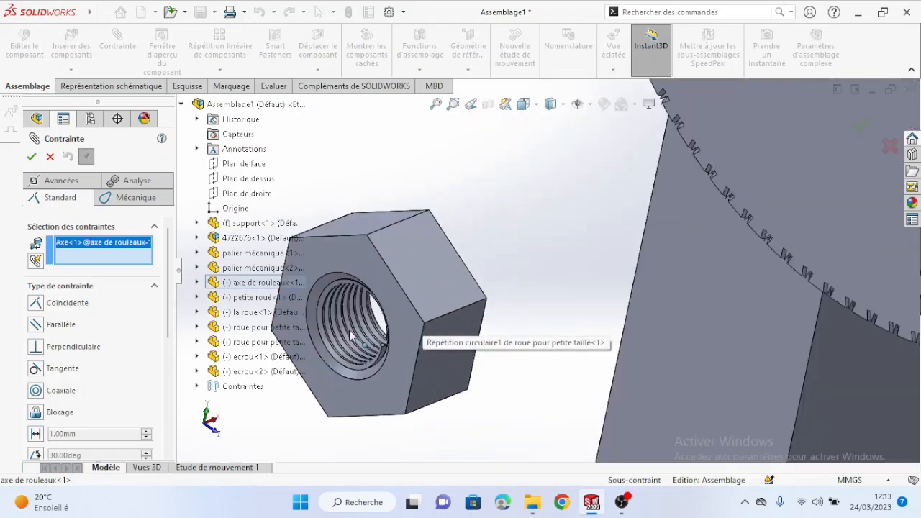
{"action": "middle_click_drag", "start_coordinate": [411, 350], "coordinate": [410, 339]}
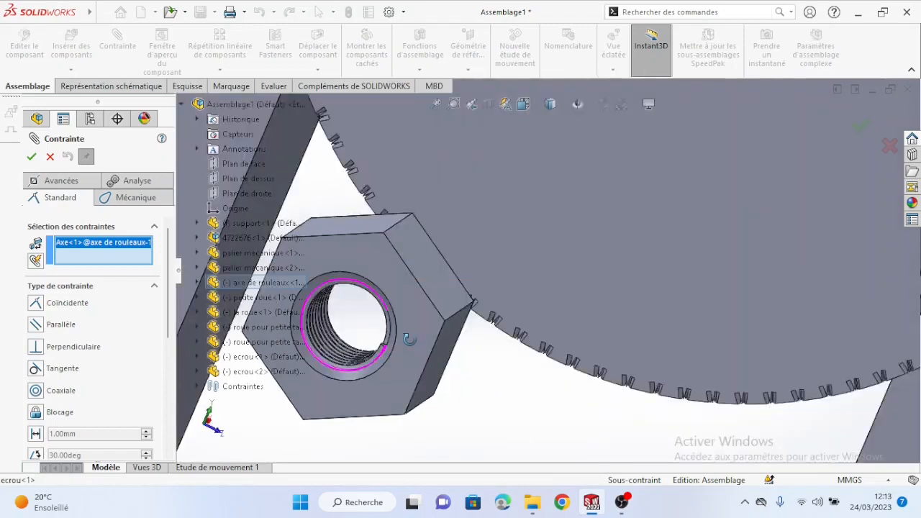
{"action": "left_click", "coordinate": [362, 378]}
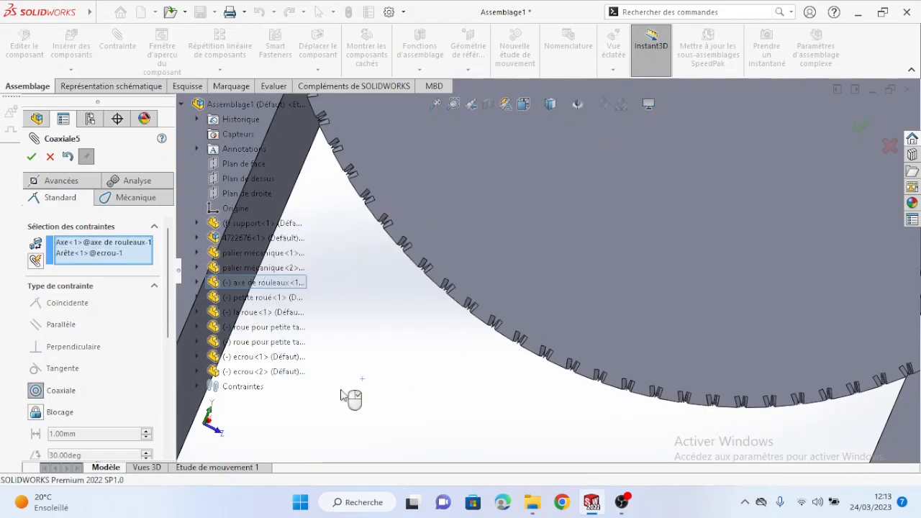
{"action": "left_click", "coordinate": [31, 156]}
Add a concentric mate between the roller shaft's axis and the circular hole edge of the second nut at the opposite end
{"action": "scroll", "coordinate": [533, 336], "scroll_direction": "up", "scroll_amount": 6}
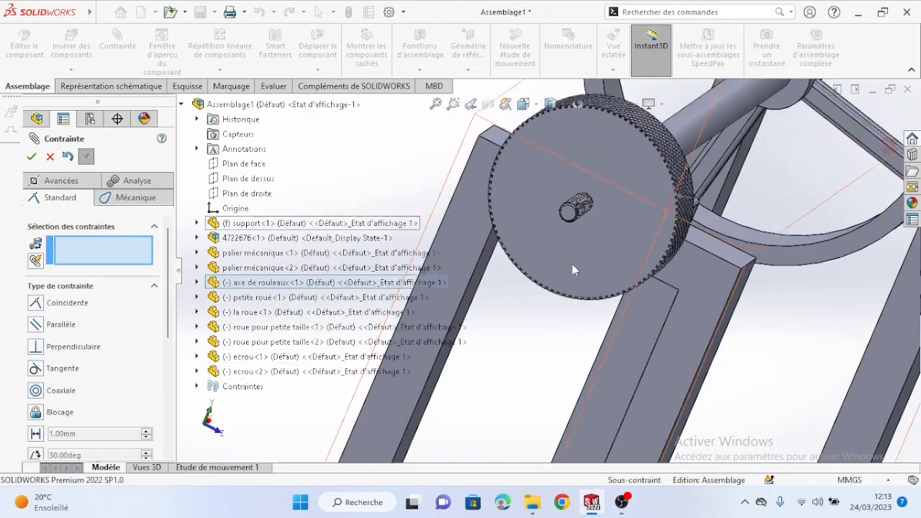
{"action": "scroll", "coordinate": [572, 263], "scroll_direction": "up", "scroll_amount": 10}
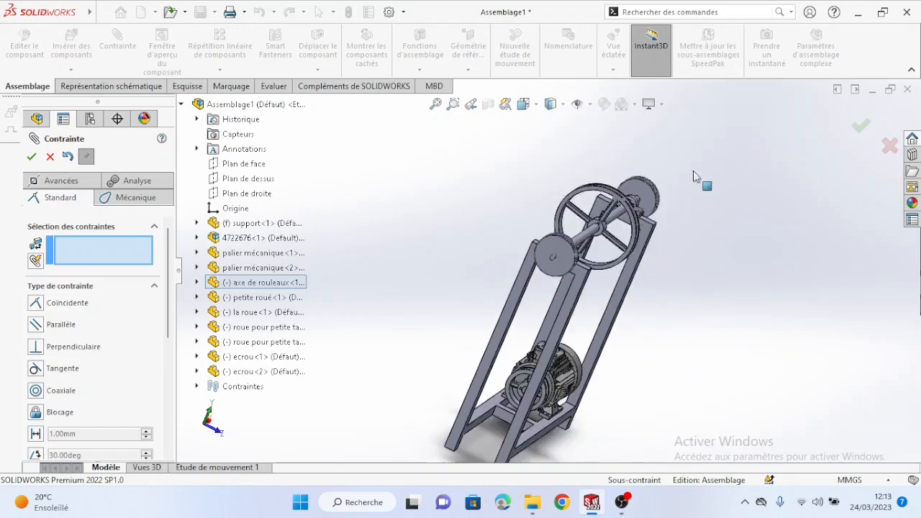
{"action": "scroll", "coordinate": [648, 223], "scroll_direction": "down", "scroll_amount": 6}
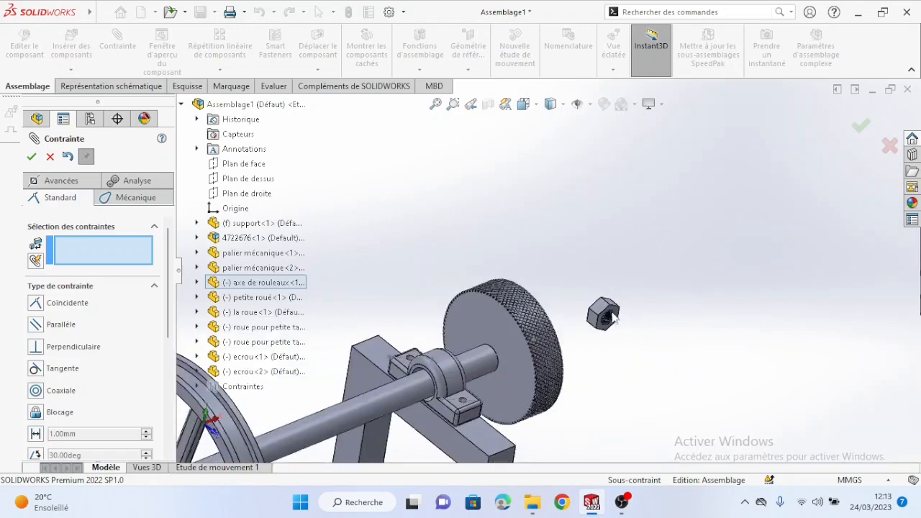
{"action": "scroll", "coordinate": [607, 322], "scroll_direction": "down", "scroll_amount": 3}
{"action": "middle_click_drag", "start_coordinate": [607, 322], "coordinate": [581, 312]}
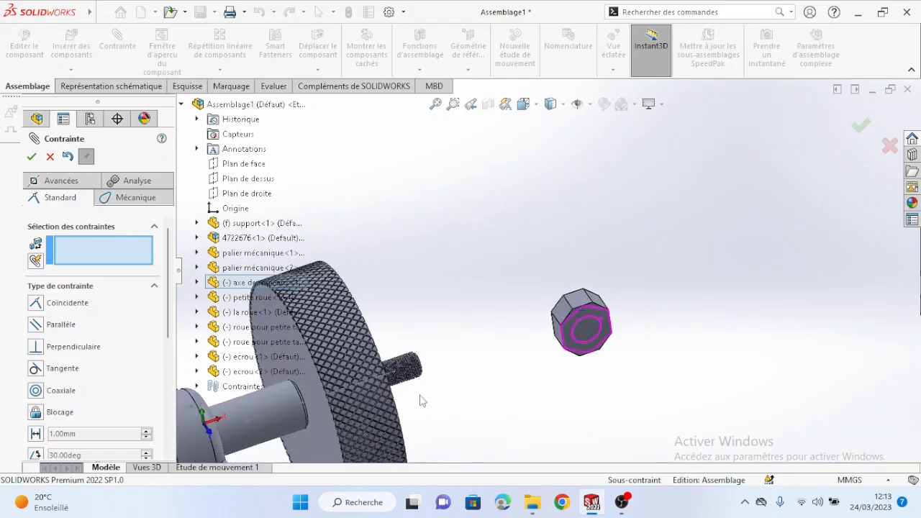
{"action": "scroll", "coordinate": [422, 401], "scroll_direction": "up", "scroll_amount": 5}
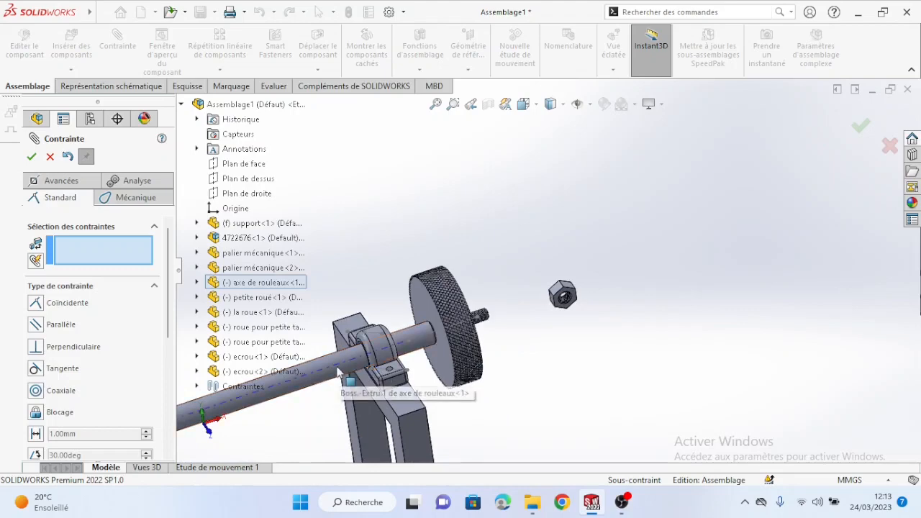
{"action": "left_click", "coordinate": [344, 369]}
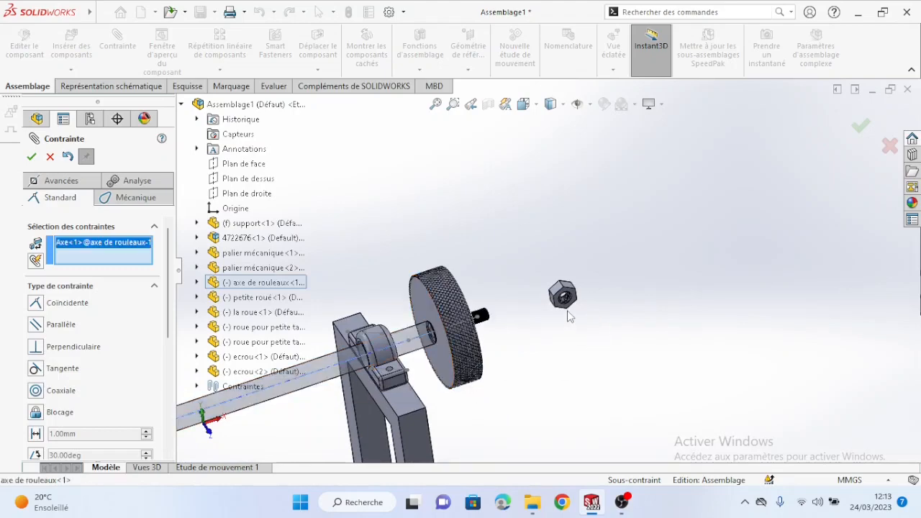
{"action": "scroll", "coordinate": [565, 288], "scroll_direction": "down", "scroll_amount": 5}
{"action": "scroll", "coordinate": [565, 283], "scroll_direction": "down", "scroll_amount": 5}
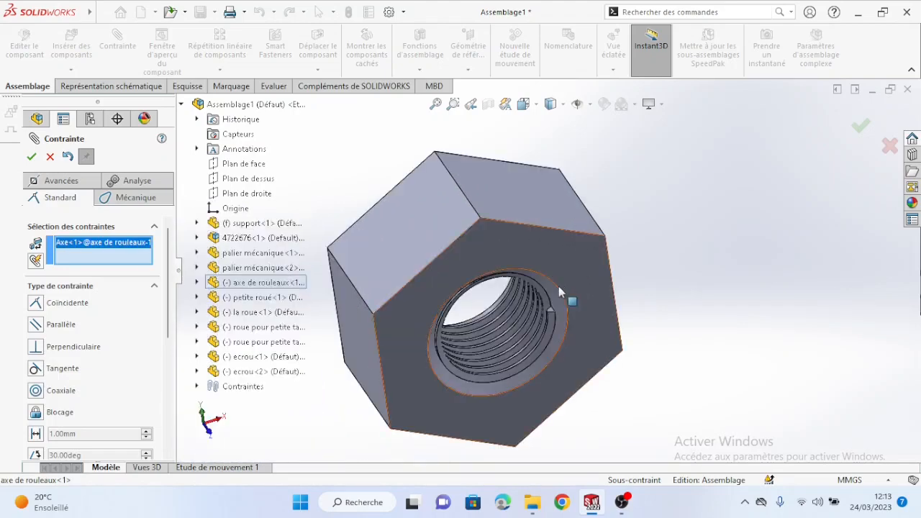
{"action": "left_click", "coordinate": [557, 287]}
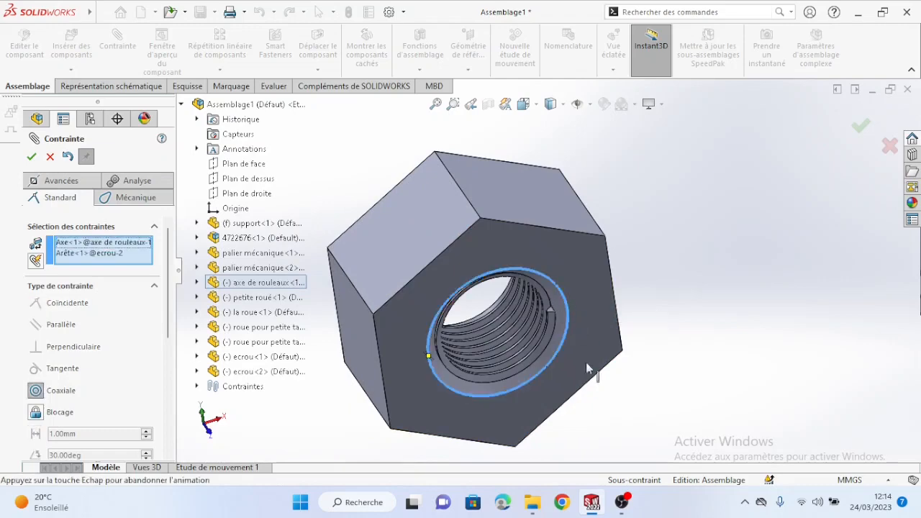
{"action": "scroll", "coordinate": [483, 392], "scroll_direction": "up", "scroll_amount": 8}
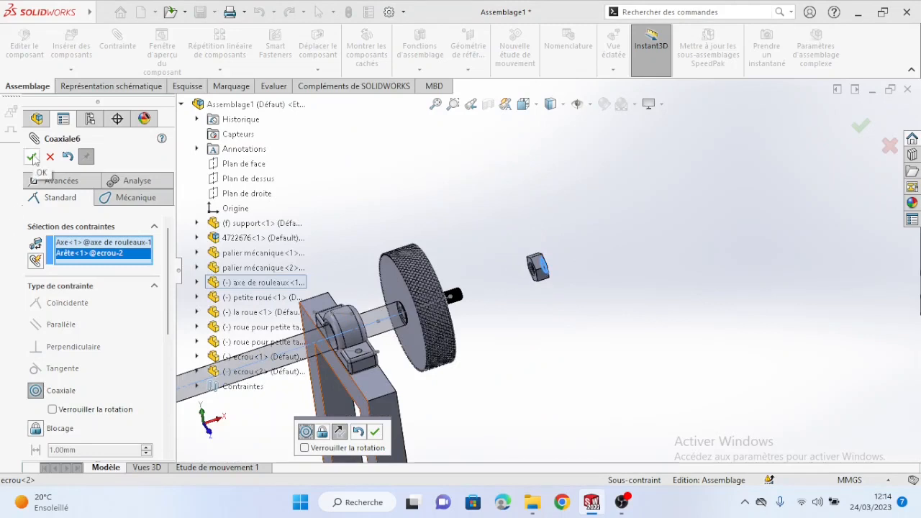
{"action": "left_click", "coordinate": [32, 158]}
Close the mate command and slide the first nut along the shaft from behind the first small wheel to its outer threaded end
{"action": "scroll", "coordinate": [541, 339], "scroll_direction": "up", "scroll_amount": 2}
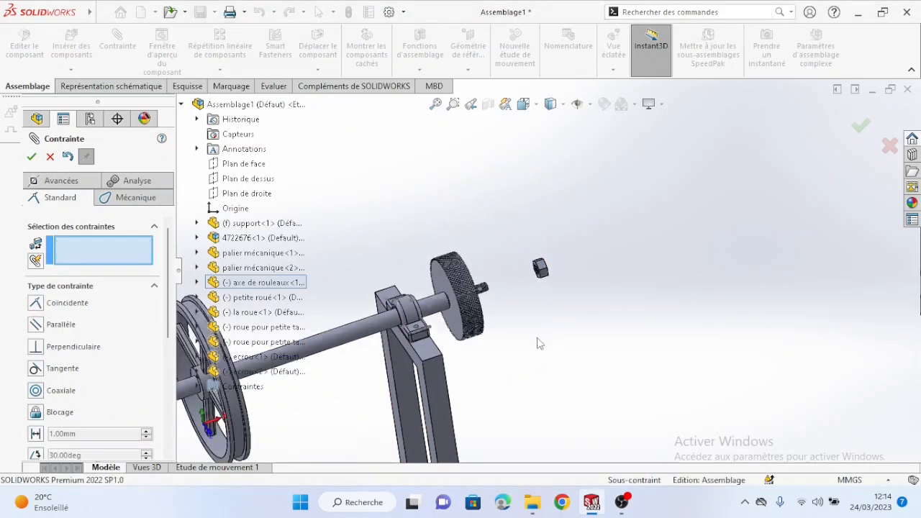
{"action": "scroll", "coordinate": [504, 337], "scroll_direction": "up", "scroll_amount": 5}
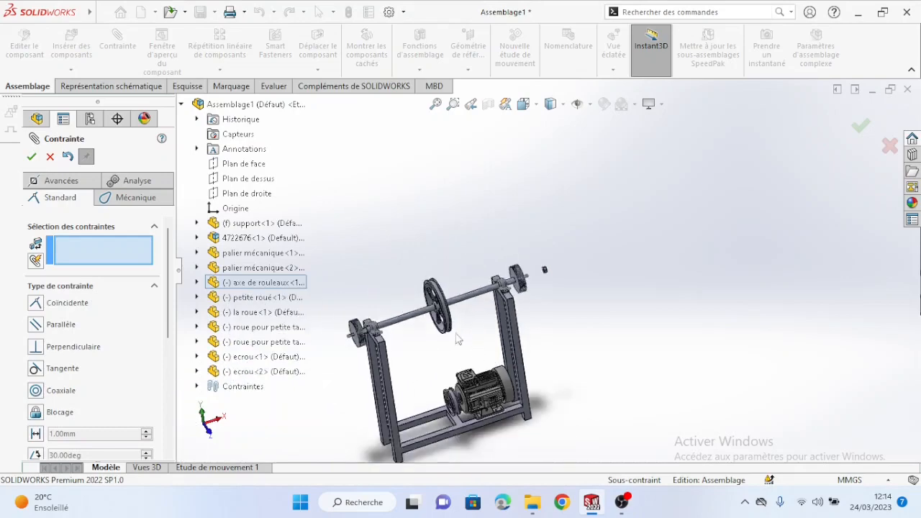
{"action": "scroll", "coordinate": [458, 339], "scroll_direction": "down", "scroll_amount": 6}
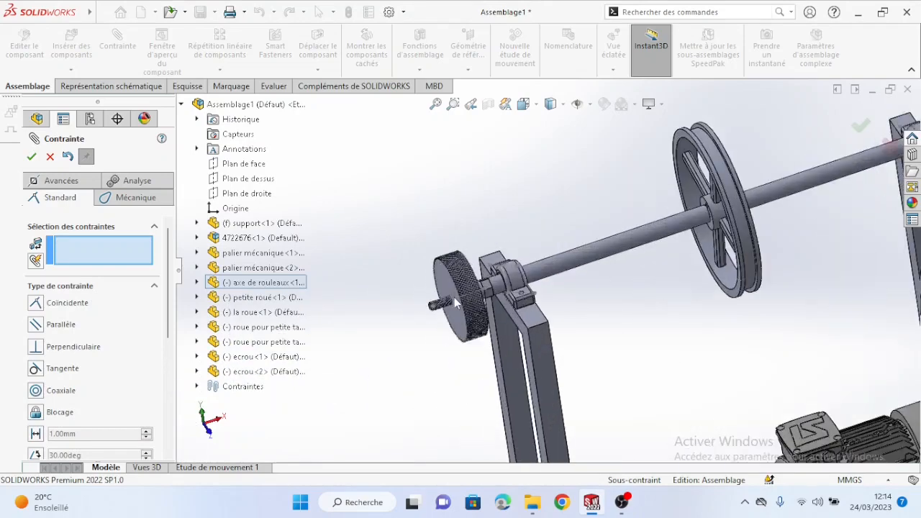
{"action": "scroll", "coordinate": [456, 303], "scroll_direction": "down", "scroll_amount": 2}
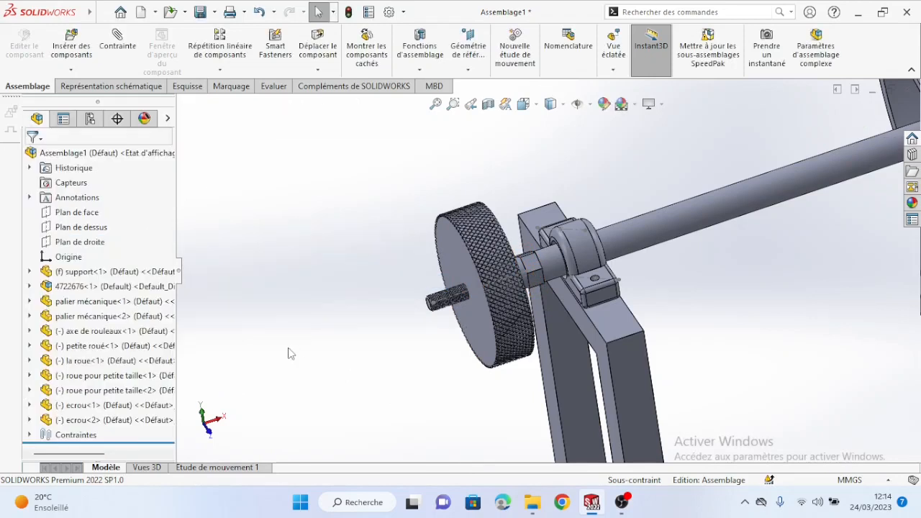
{"action": "left_click", "coordinate": [533, 268]}
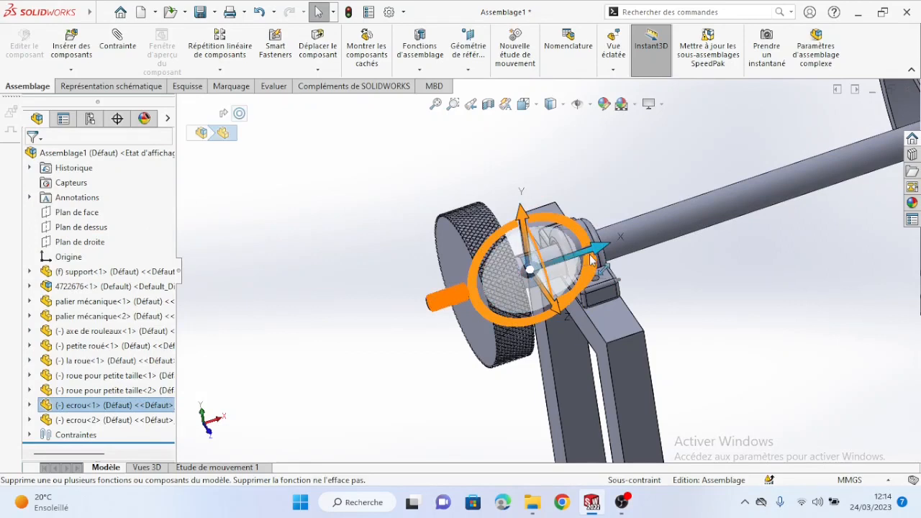
{"action": "left_click_drag", "start_coordinate": [591, 259], "coordinate": [388, 344]}
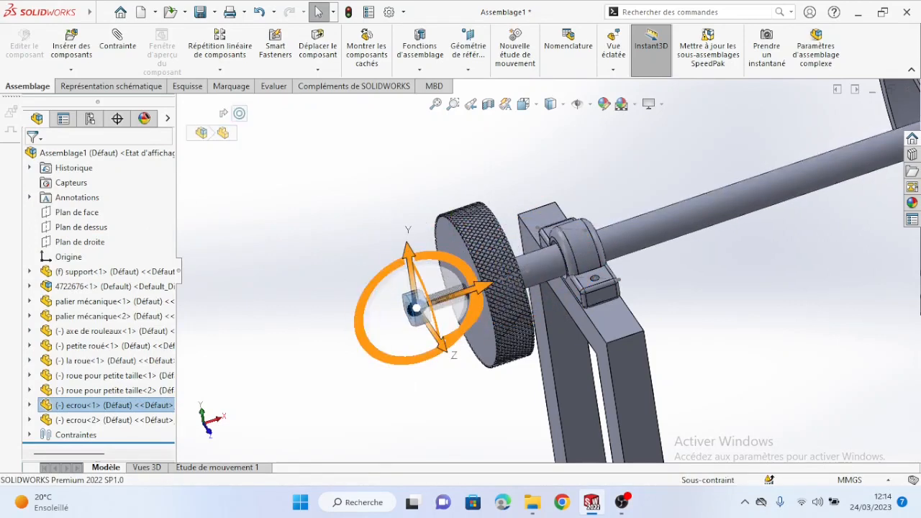
{"action": "middle_click_drag", "start_coordinate": [424, 370], "coordinate": [376, 384]}
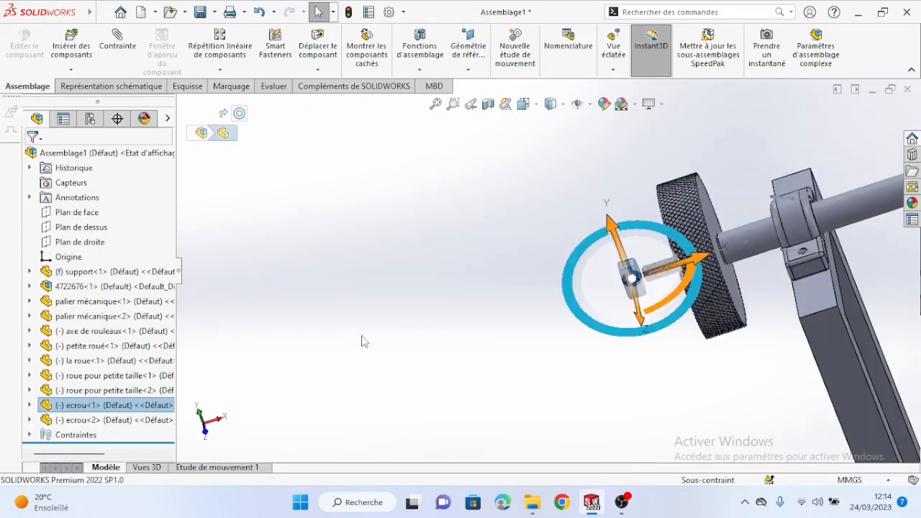
{"action": "left_click", "coordinate": [428, 324]}
Add a coincident mate between the first nut's wheel-facing face and the outer flat face of the first small wheel
{"action": "middle_click_drag", "start_coordinate": [601, 300], "coordinate": [561, 291]}
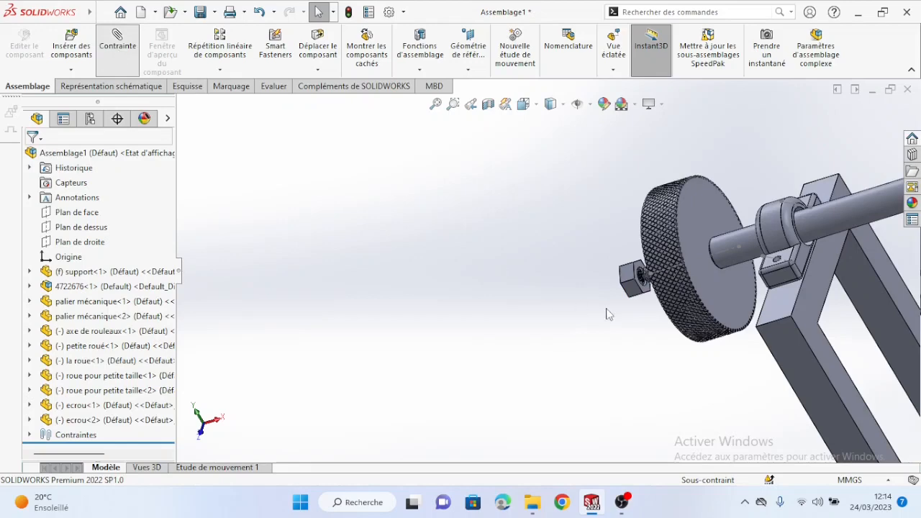
{"action": "scroll", "coordinate": [640, 276], "scroll_direction": "down", "scroll_amount": 5}
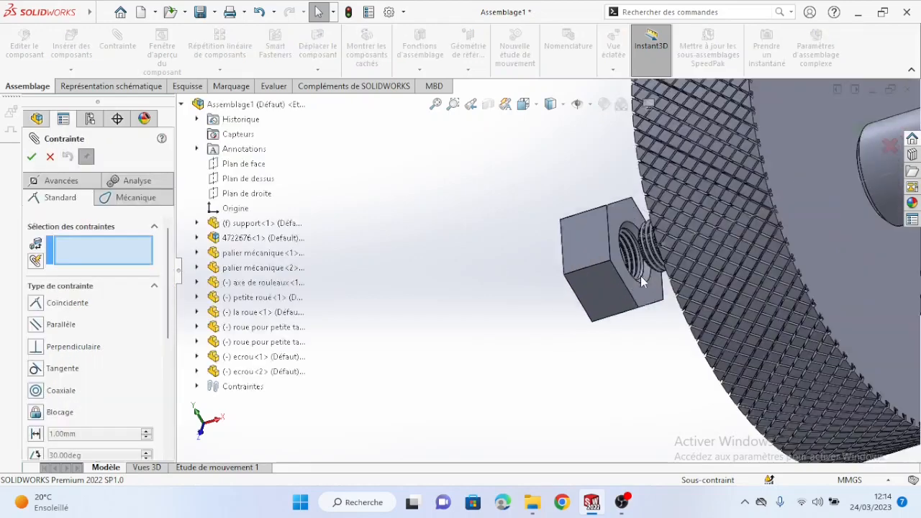
{"action": "left_click", "coordinate": [641, 299]}
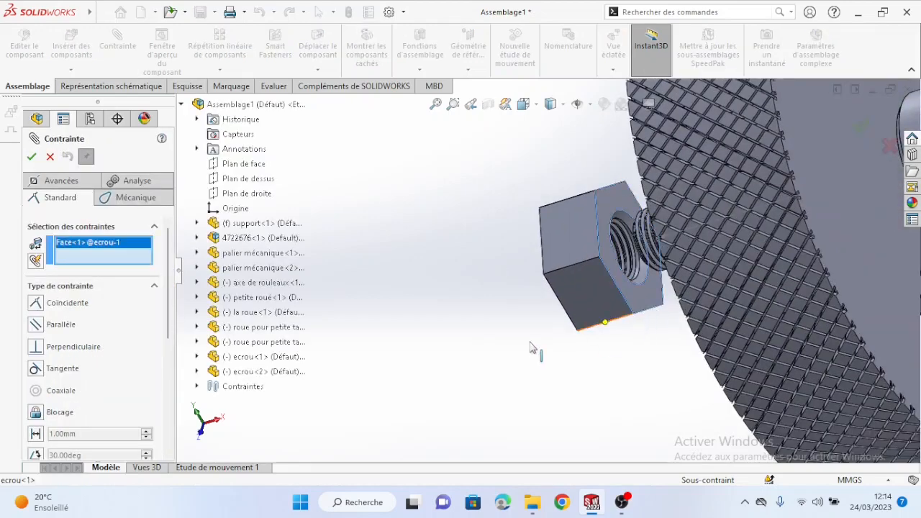
{"action": "middle_click_drag", "start_coordinate": [493, 339], "coordinate": [587, 316]}
{"action": "left_click", "coordinate": [881, 306]}
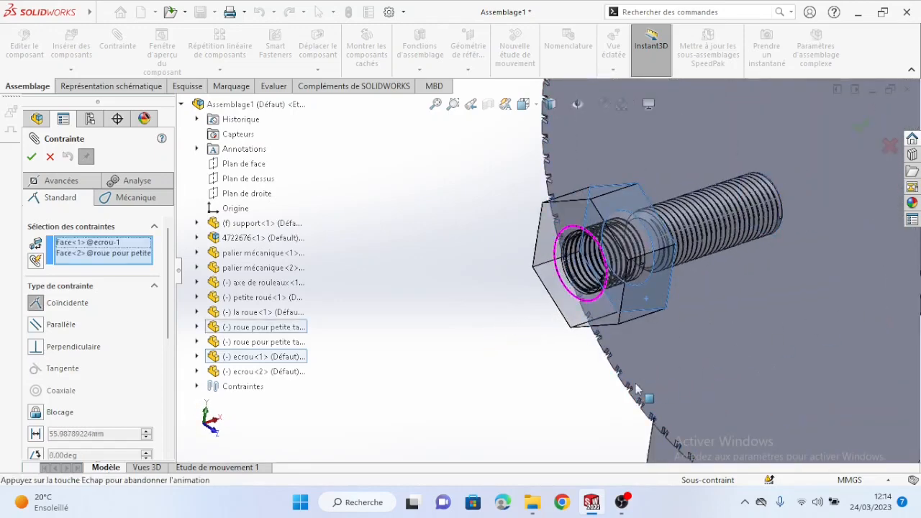
{"action": "left_click", "coordinate": [31, 157]}
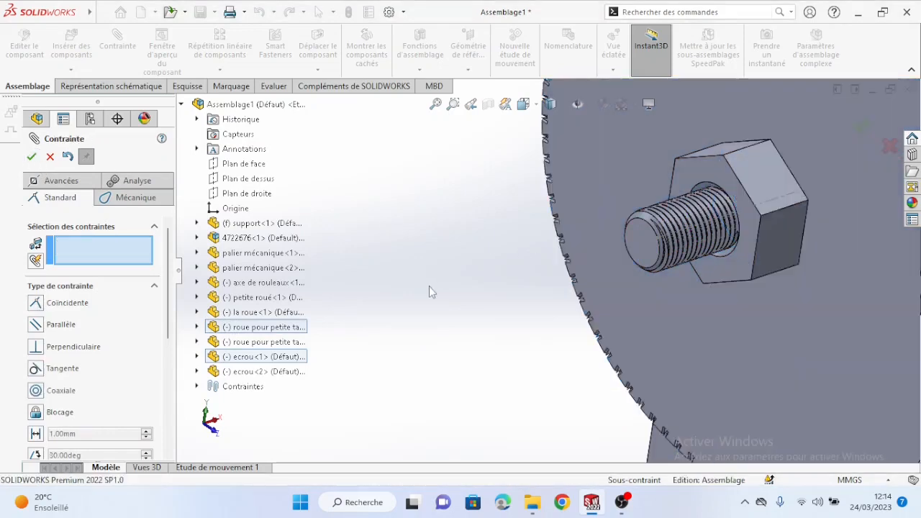
Add a coincident mate between the second small wheel's outer flat face and the wheel-facing side of the second nut
{"action": "scroll", "coordinate": [431, 285], "scroll_direction": "up", "scroll_amount": 5}
{"action": "scroll", "coordinate": [435, 285], "scroll_direction": "up", "scroll_amount": 3}
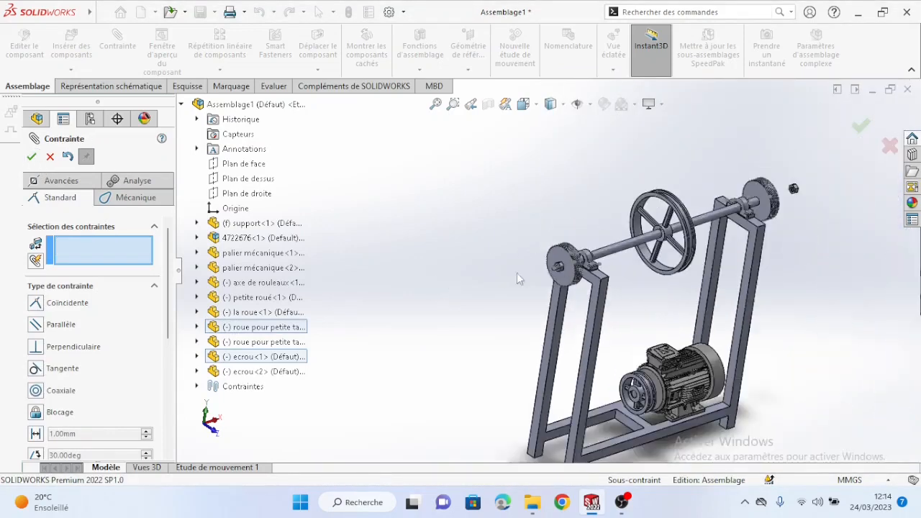
{"action": "scroll", "coordinate": [716, 229], "scroll_direction": "down", "scroll_amount": 6}
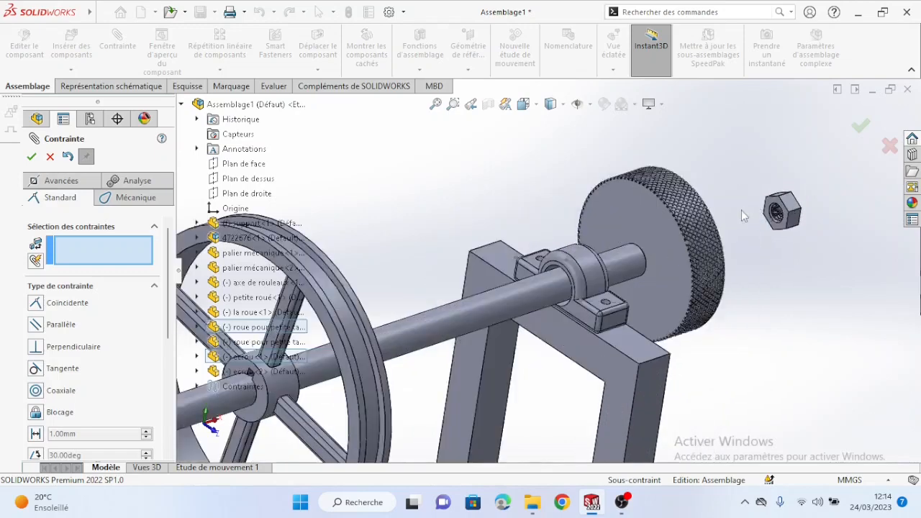
{"action": "scroll", "coordinate": [782, 216], "scroll_direction": "down", "scroll_amount": 5}
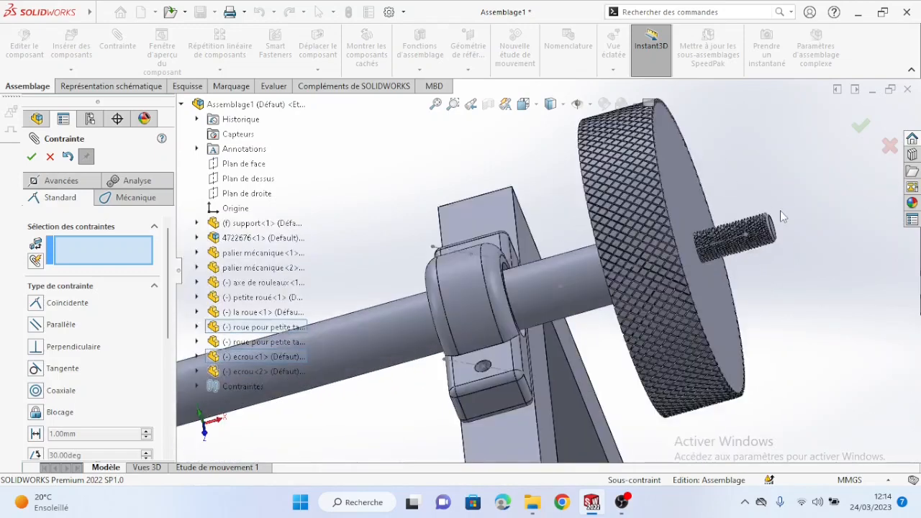
{"action": "scroll", "coordinate": [776, 215], "scroll_direction": "up", "scroll_amount": 5}
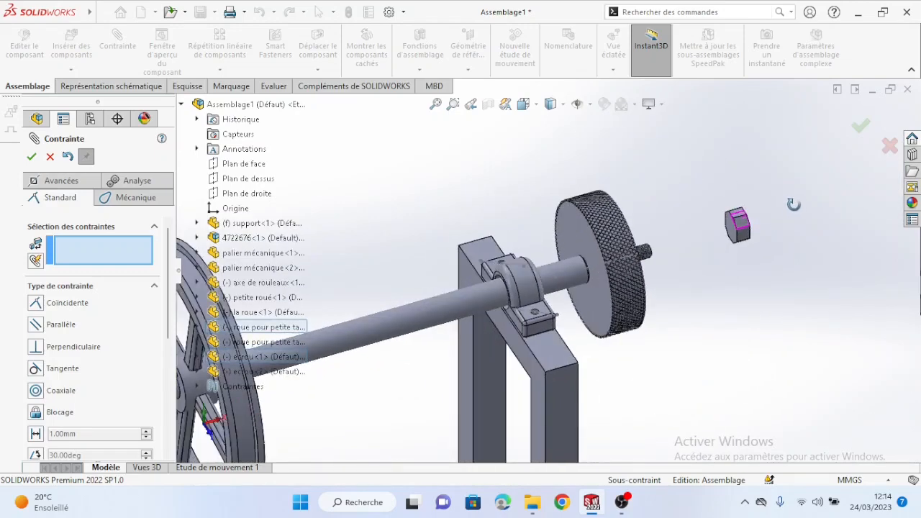
{"action": "scroll", "coordinate": [731, 229], "scroll_direction": "down", "scroll_amount": 2}
{"action": "scroll", "coordinate": [732, 229], "scroll_direction": "down", "scroll_amount": 8}
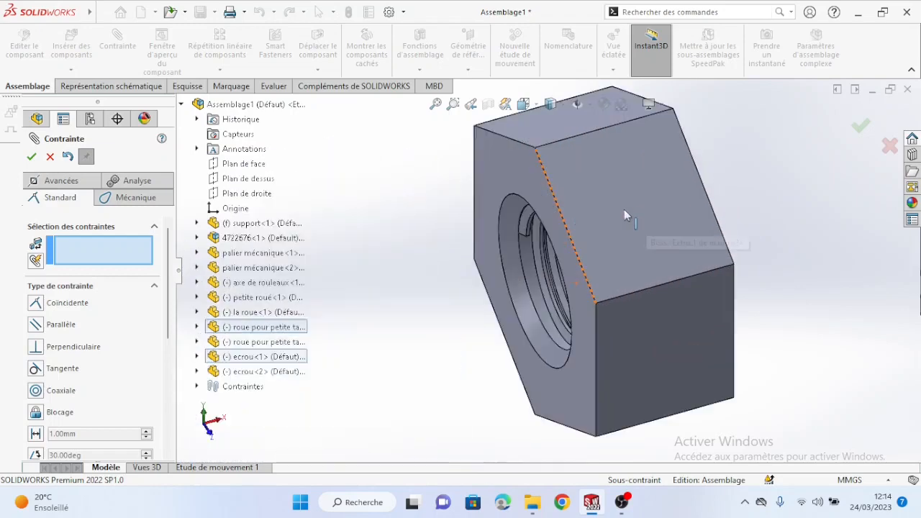
{"action": "scroll", "coordinate": [587, 274], "scroll_direction": "up", "scroll_amount": 5}
{"action": "middle_click_drag", "start_coordinate": [588, 270], "coordinate": [497, 324]}
{"action": "scroll", "coordinate": [400, 385], "scroll_direction": "up", "scroll_amount": 3}
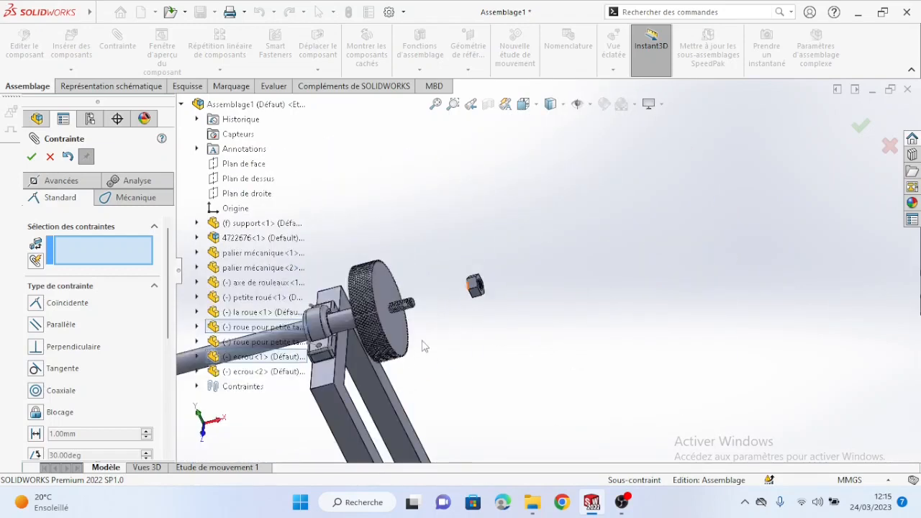
{"action": "scroll", "coordinate": [424, 346], "scroll_direction": "down", "scroll_amount": 3}
{"action": "left_click", "coordinate": [397, 318]}
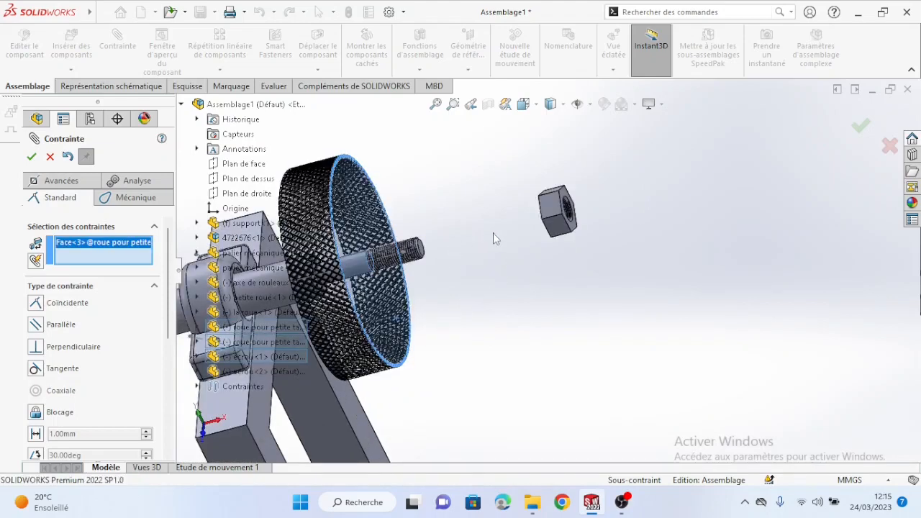
{"action": "middle_click_drag", "start_coordinate": [493, 233], "coordinate": [749, 223]}
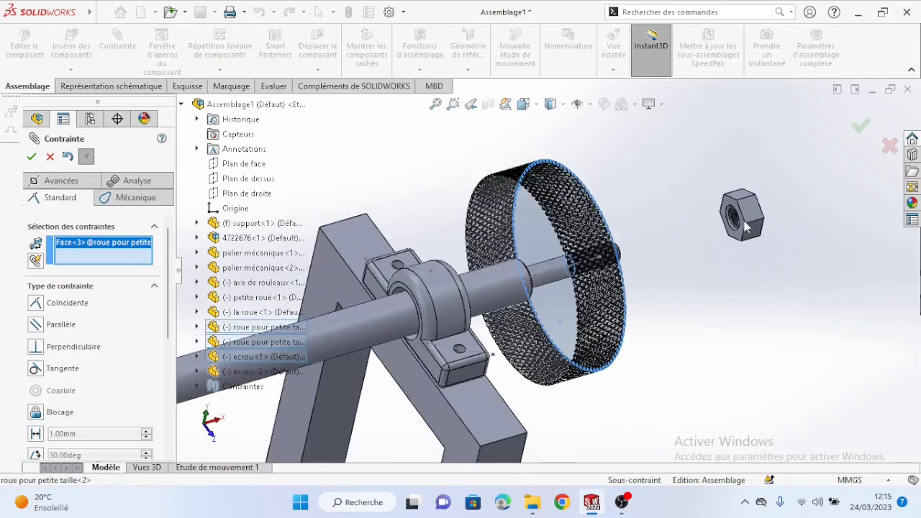
{"action": "scroll", "coordinate": [744, 221], "scroll_direction": "down", "scroll_amount": 5}
{"action": "scroll", "coordinate": [716, 272], "scroll_direction": "down", "scroll_amount": 3}
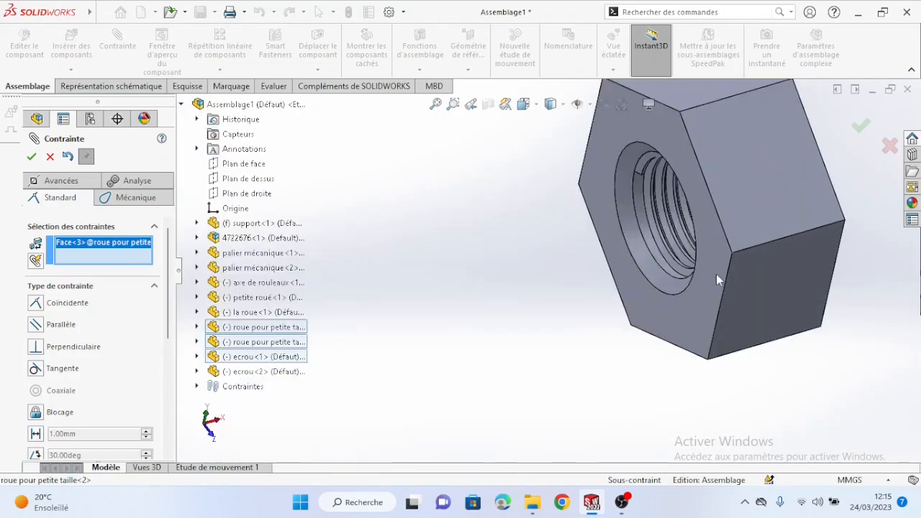
{"action": "left_click", "coordinate": [631, 392]}
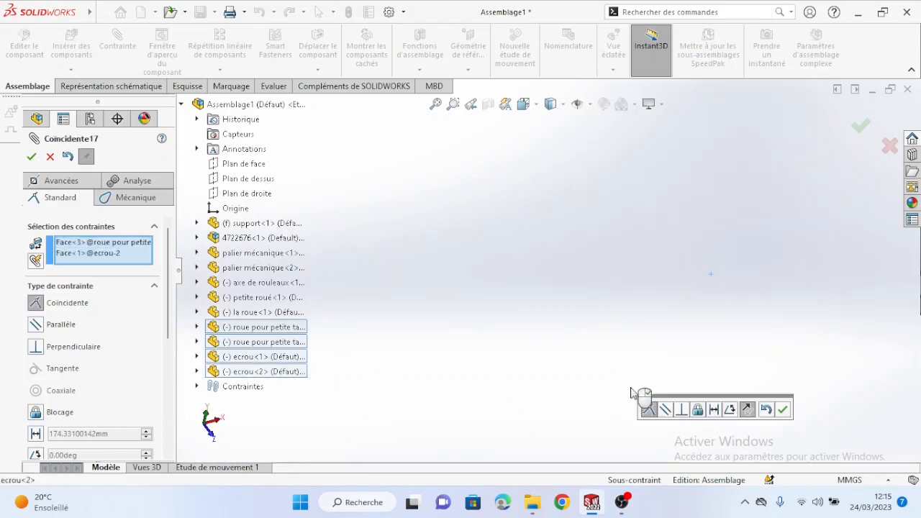
{"action": "scroll", "coordinate": [412, 342], "scroll_direction": "up", "scroll_amount": 2}
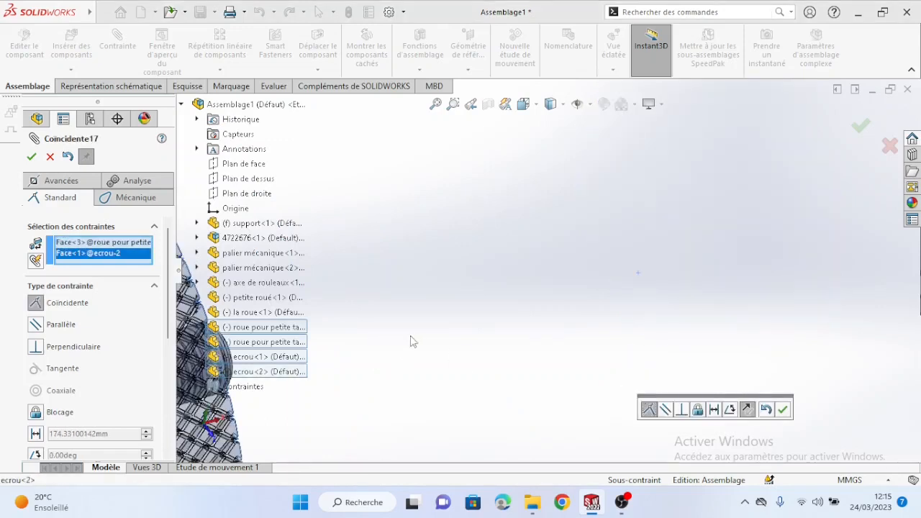
{"action": "scroll", "coordinate": [414, 341], "scroll_direction": "up", "scroll_amount": 3}
{"action": "scroll", "coordinate": [415, 341], "scroll_direction": "up", "scroll_amount": 3}
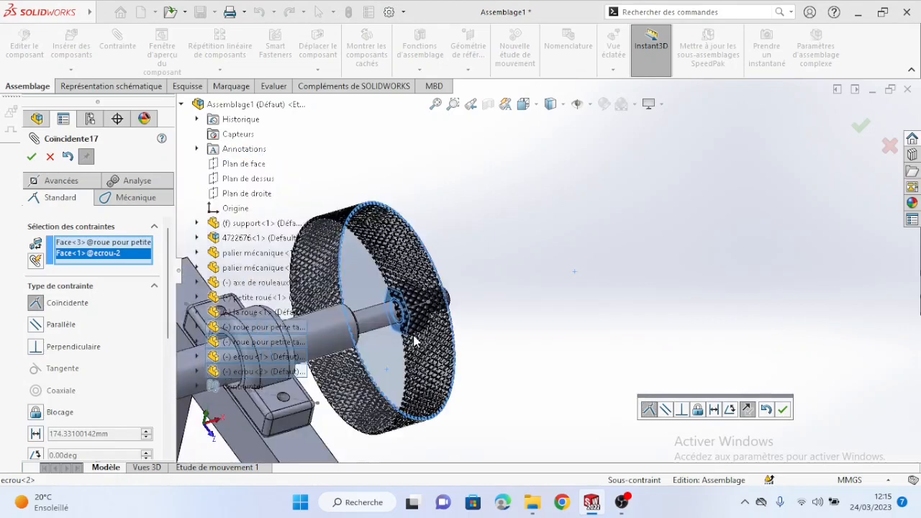
{"action": "scroll", "coordinate": [440, 340], "scroll_direction": "up", "scroll_amount": 6}
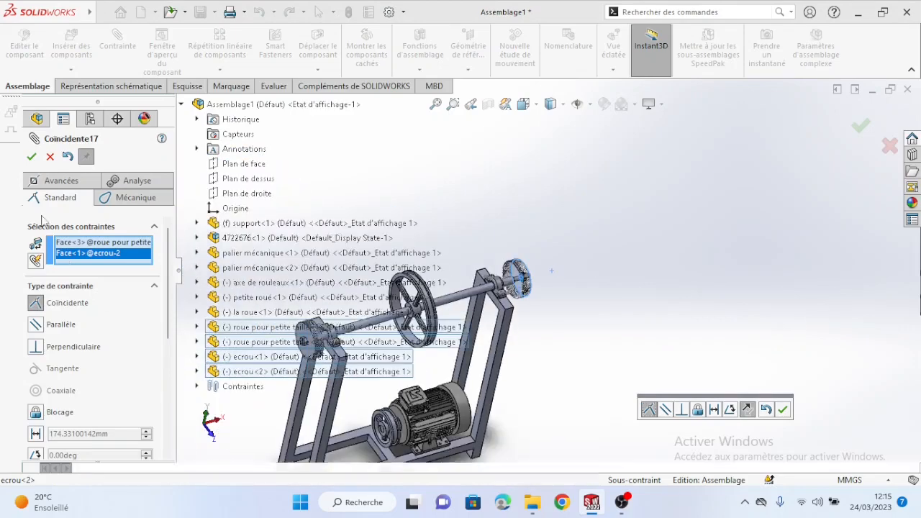
{"action": "left_click", "coordinate": [32, 157]}
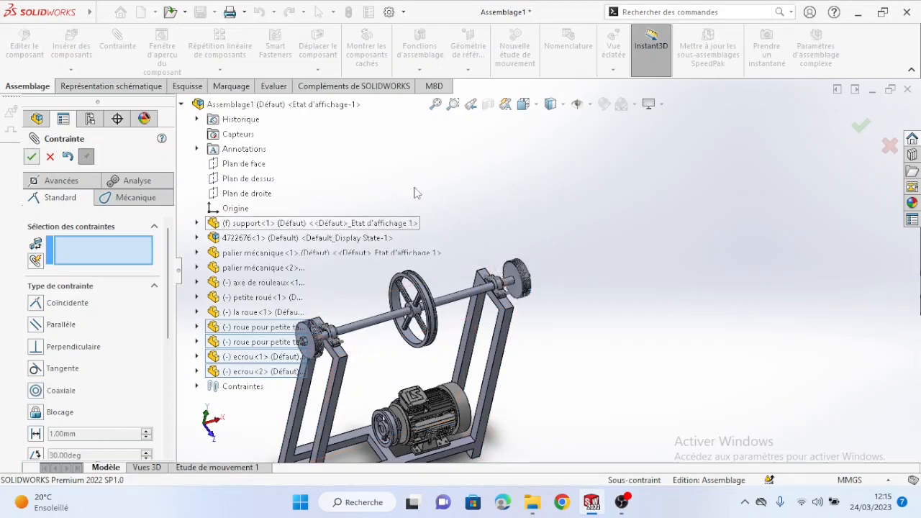
Hide the sketch Esquisse2 of the first mechanical bearing, palier mécanique<1>, and collapse that component's feature list
{"action": "middle_click_drag", "start_coordinate": [410, 306], "coordinate": [375, 333]}
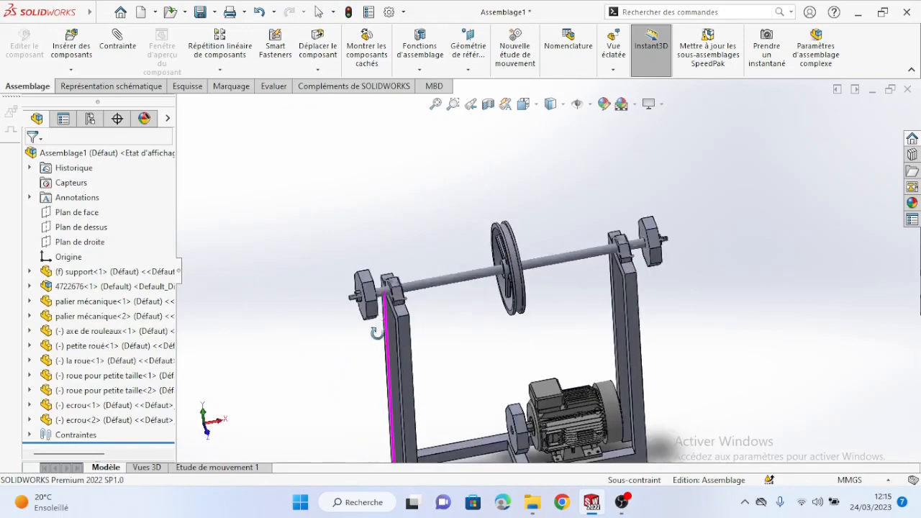
{"action": "scroll", "coordinate": [445, 288], "scroll_direction": "down", "scroll_amount": 5}
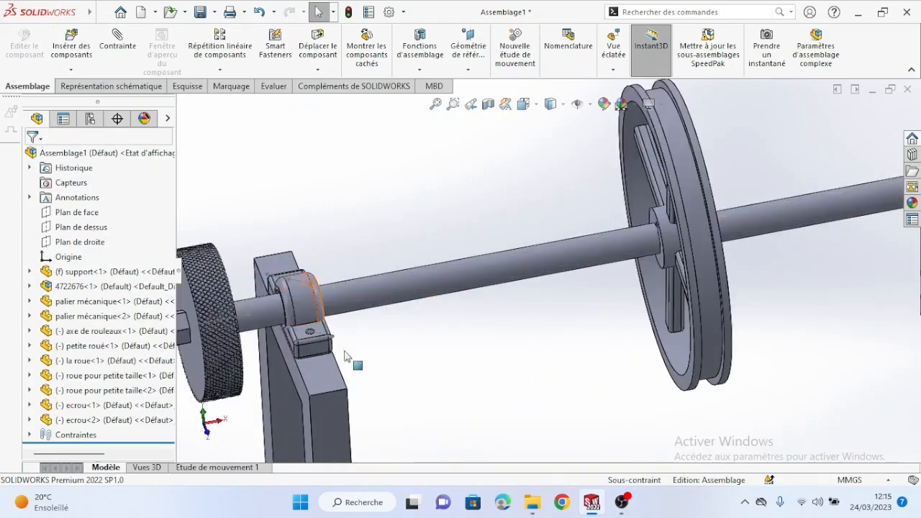
{"action": "scroll", "coordinate": [317, 334], "scroll_direction": "down", "scroll_amount": 4}
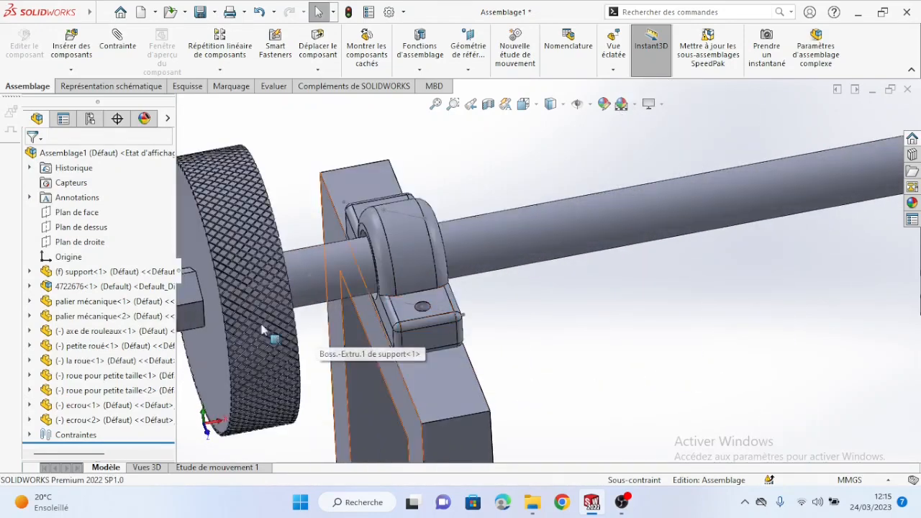
{"action": "scroll", "coordinate": [547, 334], "scroll_direction": "up", "scroll_amount": 6}
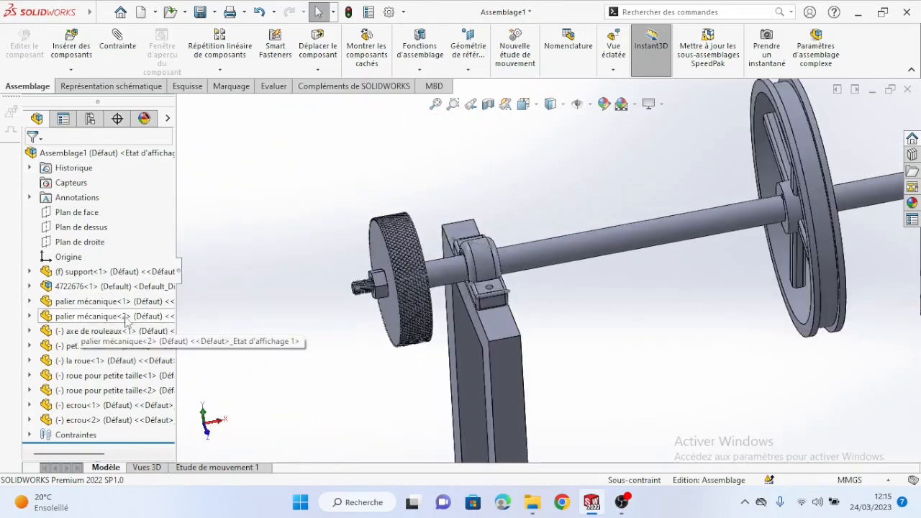
{"action": "left_click", "coordinate": [30, 301]}
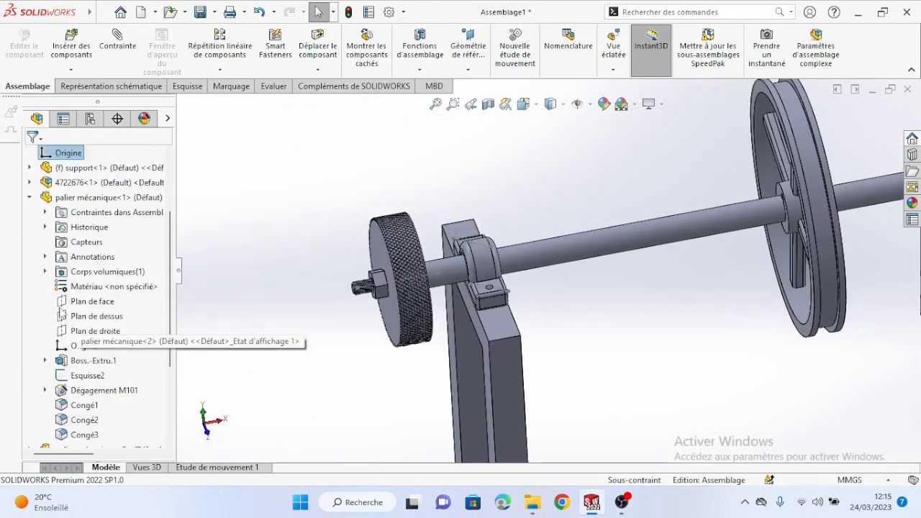
{"action": "right_click", "coordinate": [83, 377]}
{"action": "key", "text": "Escape"}
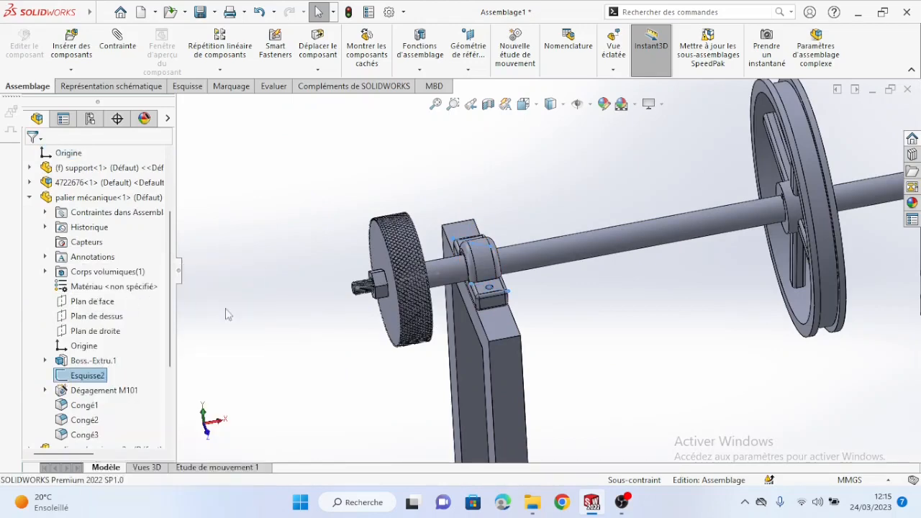
{"action": "left_click", "coordinate": [282, 321]}
{"action": "scroll", "coordinate": [283, 366], "scroll_direction": "up", "scroll_amount": 5}
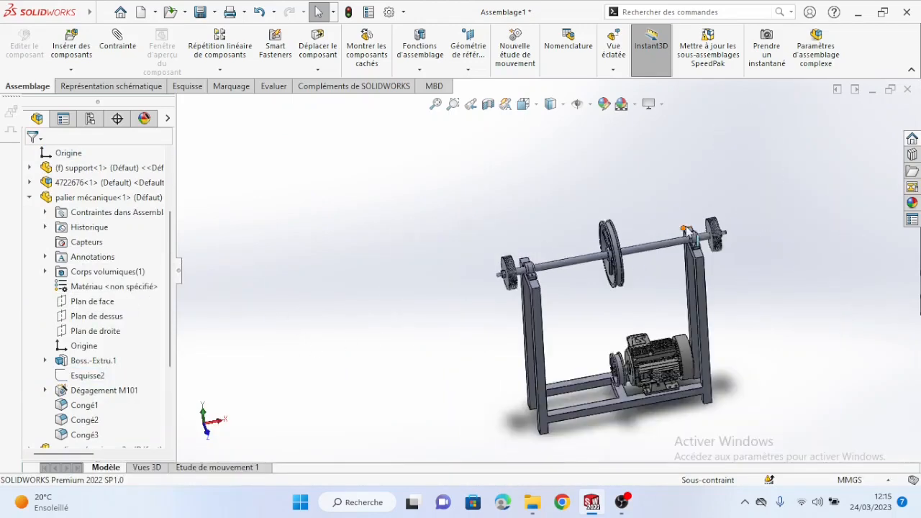
{"action": "scroll", "coordinate": [684, 234], "scroll_direction": "down", "scroll_amount": 4}
{"action": "scroll", "coordinate": [695, 256], "scroll_direction": "down", "scroll_amount": 3}
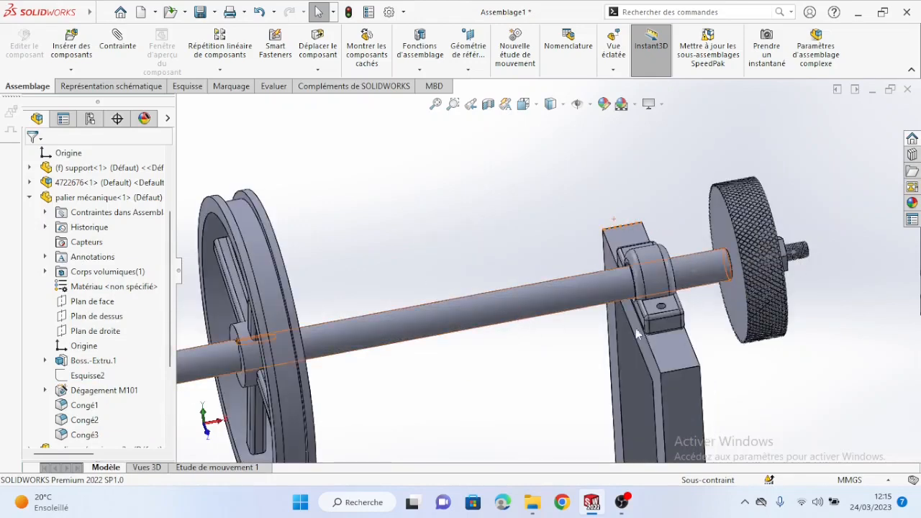
{"action": "scroll", "coordinate": [481, 348], "scroll_direction": "up", "scroll_amount": 3}
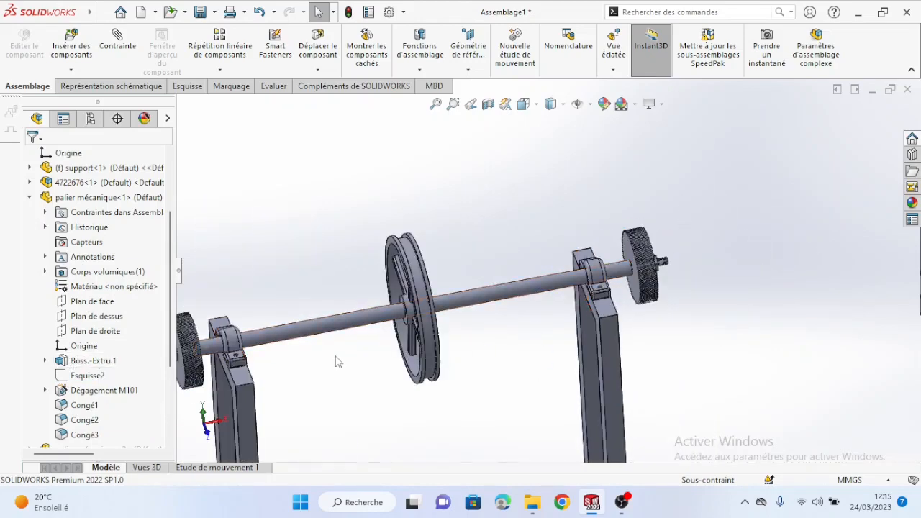
{"action": "scroll", "coordinate": [306, 354], "scroll_direction": "up", "scroll_amount": 3}
{"action": "left_click", "coordinate": [30, 198]}
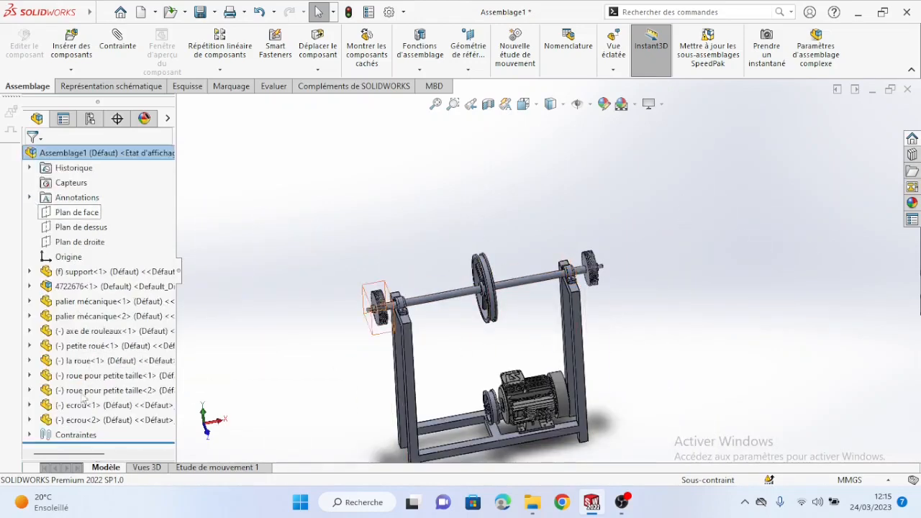
Hide the sketch Esquisse5 of the first small wheel, roue pour petite taille<1>, and check the feature lists of both small wheels
{"action": "left_click", "coordinate": [29, 376]}
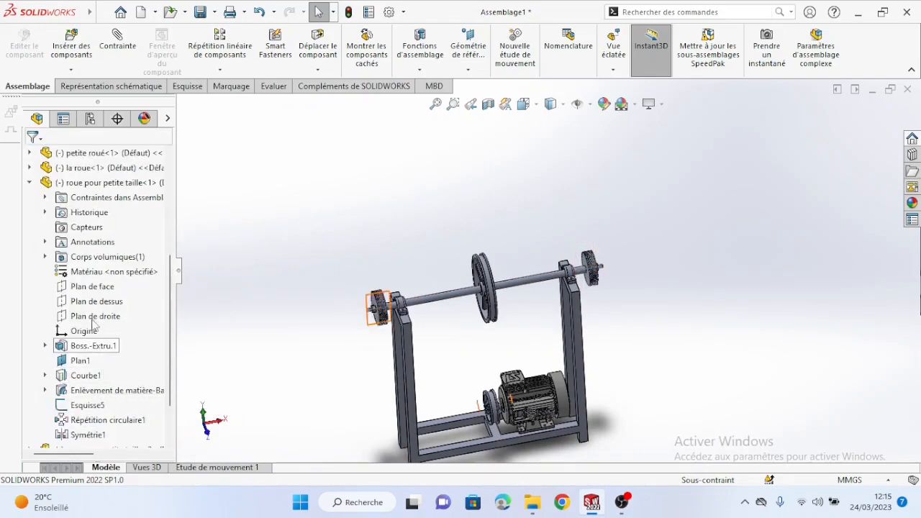
{"action": "right_click", "coordinate": [81, 408]}
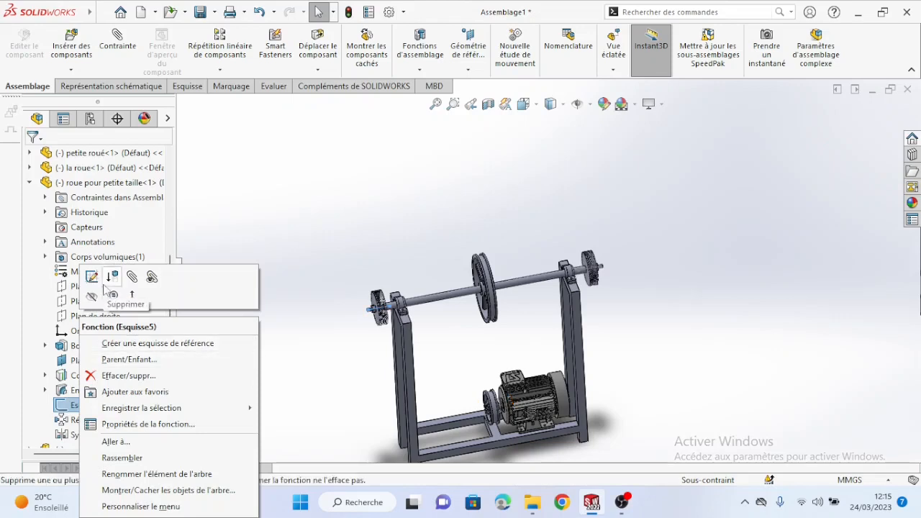
{"action": "left_click", "coordinate": [93, 305]}
{"action": "left_click", "coordinate": [266, 333]}
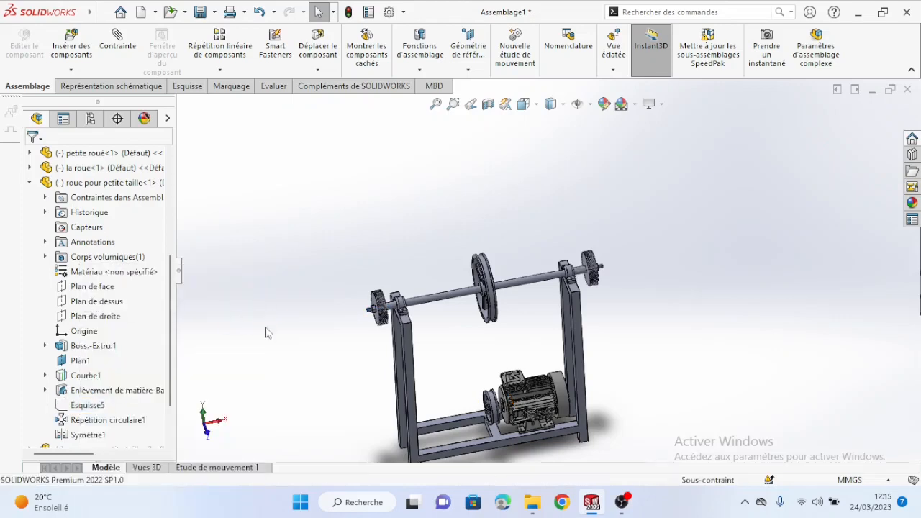
{"action": "left_click", "coordinate": [29, 182]}
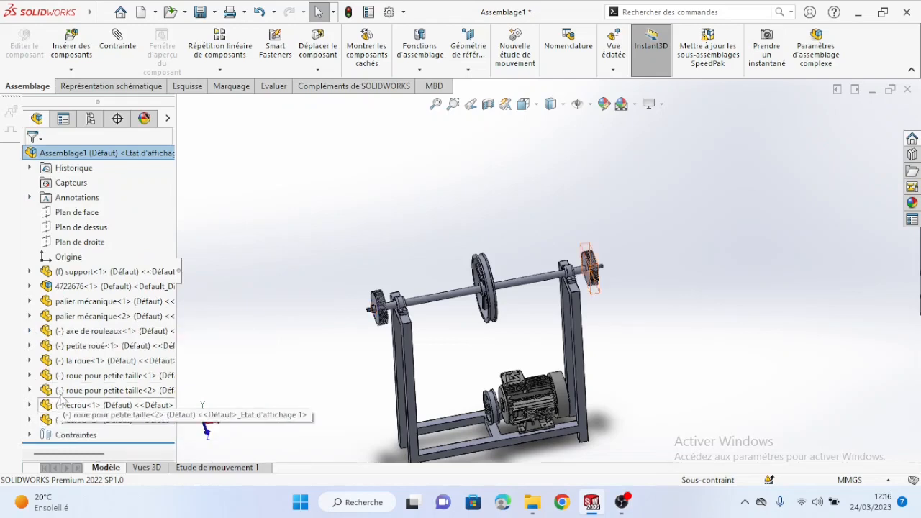
{"action": "left_click", "coordinate": [28, 390]}
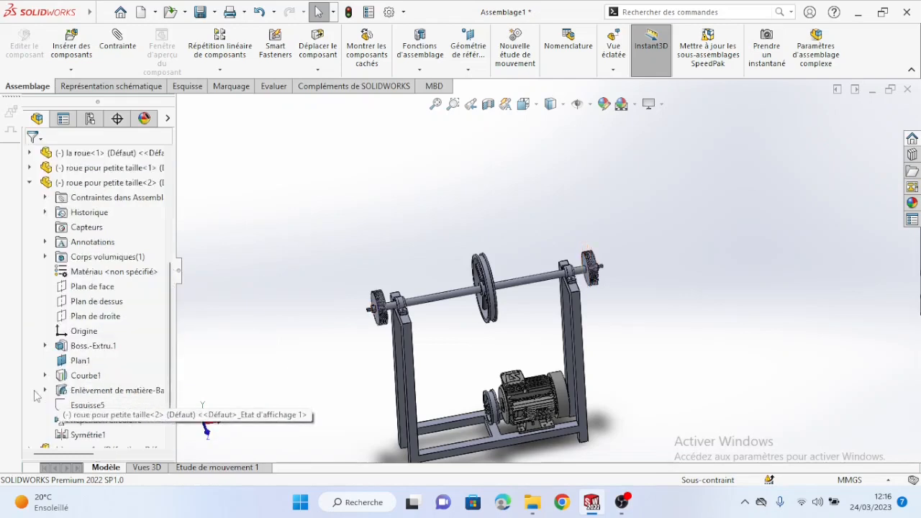
{"action": "left_click", "coordinate": [30, 185]}
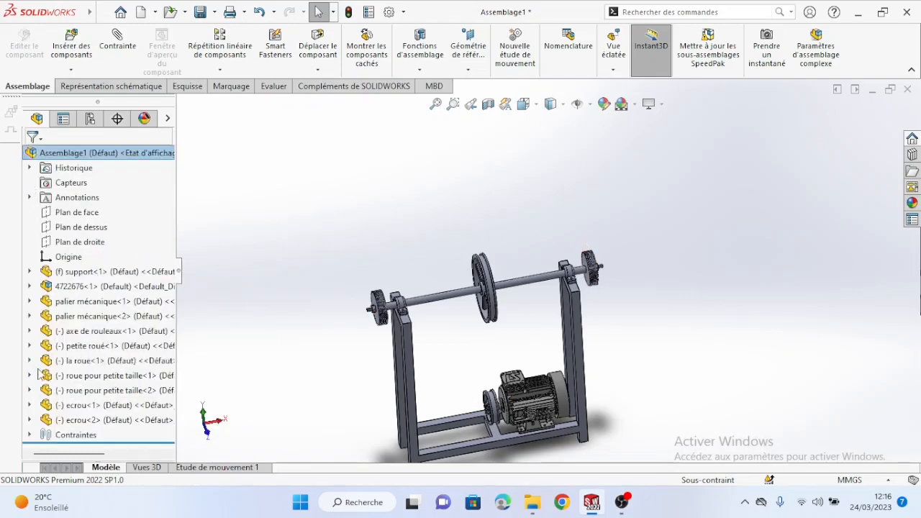
{"action": "left_click", "coordinate": [30, 376]}
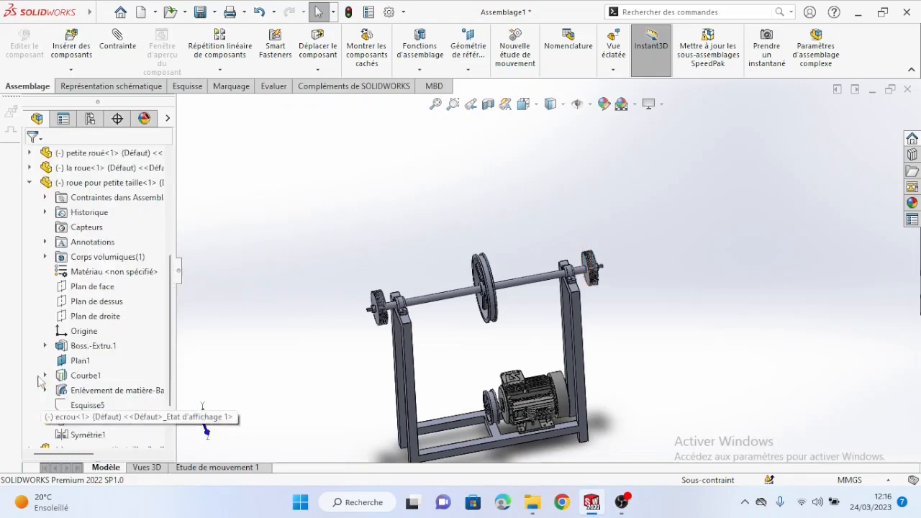
{"action": "left_click", "coordinate": [29, 183]}
Examine the shaft with its wheels and nuts, and the small pulley on the motor, from several angles
{"action": "scroll", "coordinate": [433, 306], "scroll_direction": "down", "scroll_amount": 5}
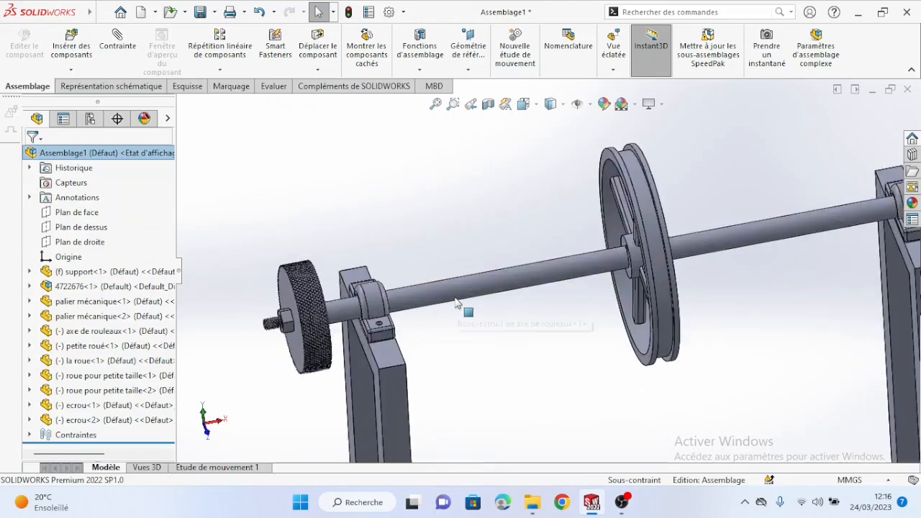
{"action": "middle_click_drag", "start_coordinate": [459, 304], "coordinate": [563, 295]}
{"action": "scroll", "coordinate": [452, 323], "scroll_direction": "up", "scroll_amount": 4}
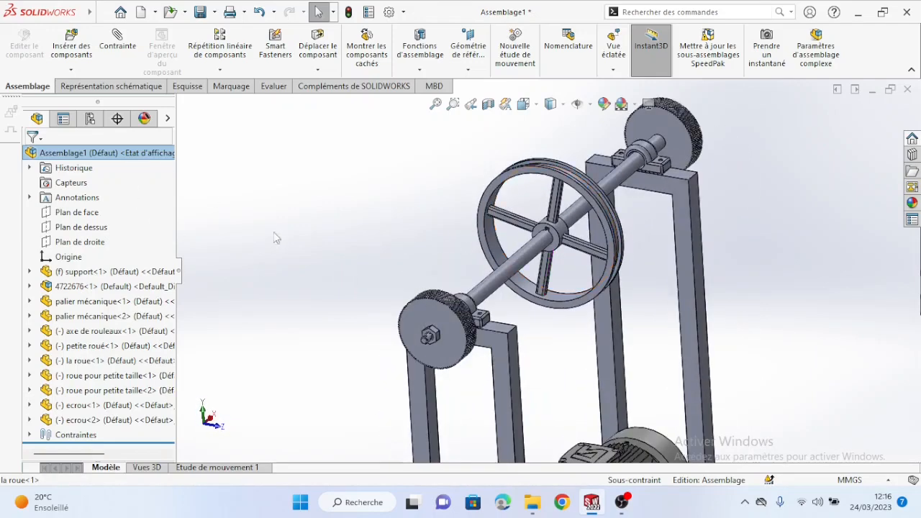
{"action": "middle_click_drag", "start_coordinate": [565, 335], "coordinate": [574, 422]}
{"action": "scroll", "coordinate": [552, 413], "scroll_direction": "down", "scroll_amount": 5}
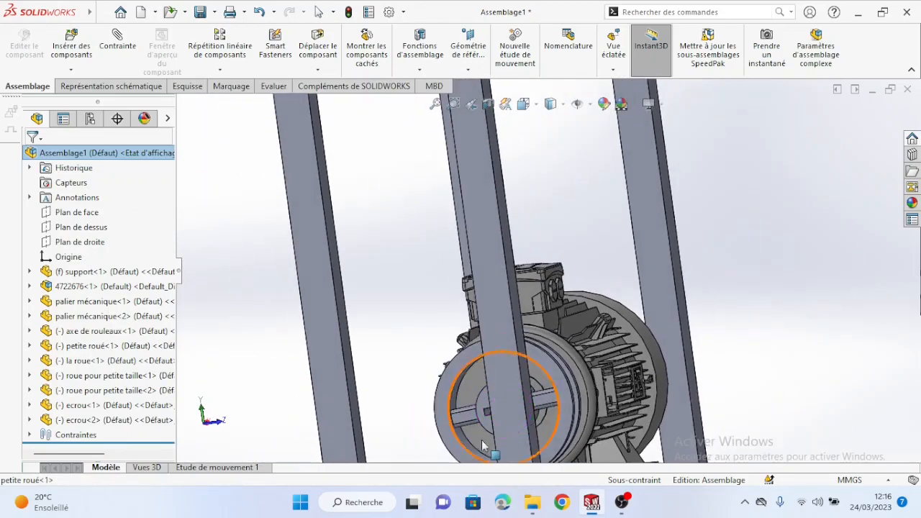
{"action": "scroll", "coordinate": [490, 445], "scroll_direction": "down", "scroll_amount": 4}
{"action": "middle_click_drag", "start_coordinate": [509, 385], "coordinate": [546, 366]}
{"action": "middle_click_drag", "start_coordinate": [541, 365], "coordinate": [468, 400]}
{"action": "scroll", "coordinate": [492, 381], "scroll_direction": "up", "scroll_amount": 5}
{"action": "scroll", "coordinate": [492, 382], "scroll_direction": "up", "scroll_amount": 5}
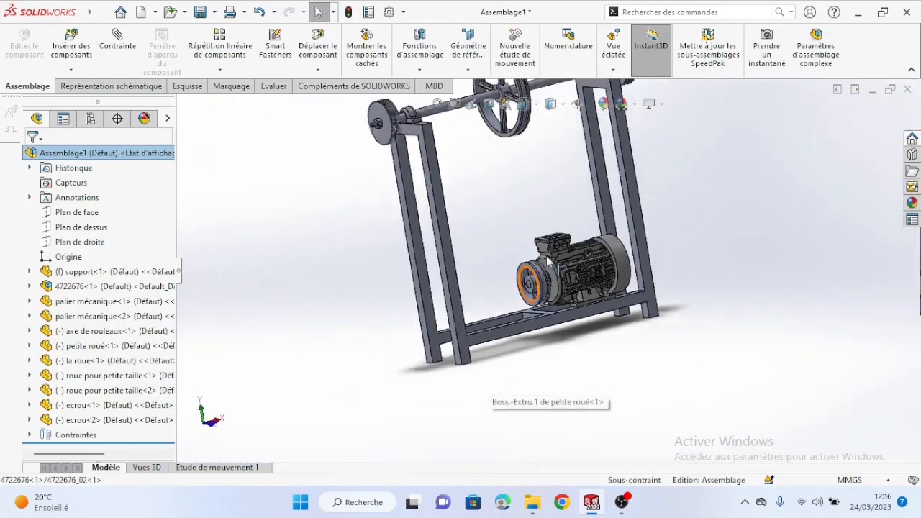
Start a Belt/Chain feature and choose the groove face of the large wheel on the shaft as its first pulley
{"action": "middle_click_drag", "start_coordinate": [528, 209], "coordinate": [531, 360]}
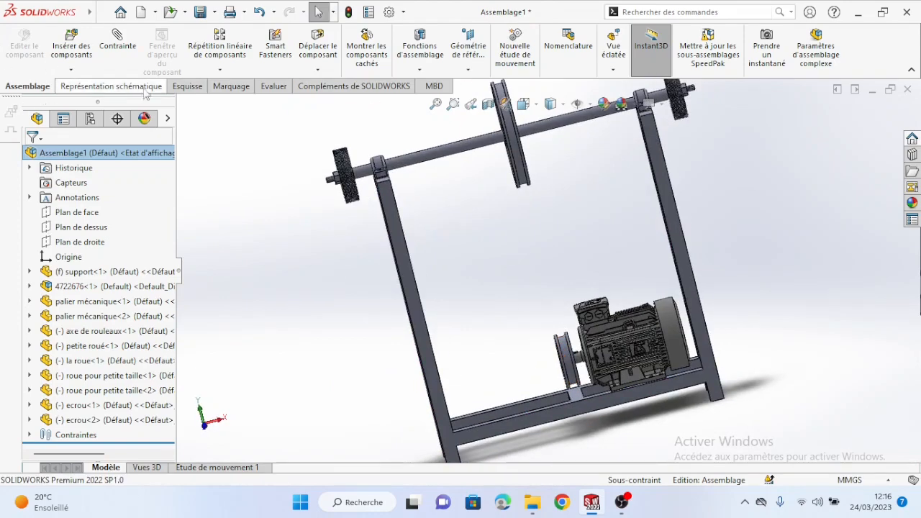
{"action": "left_click", "coordinate": [71, 70]}
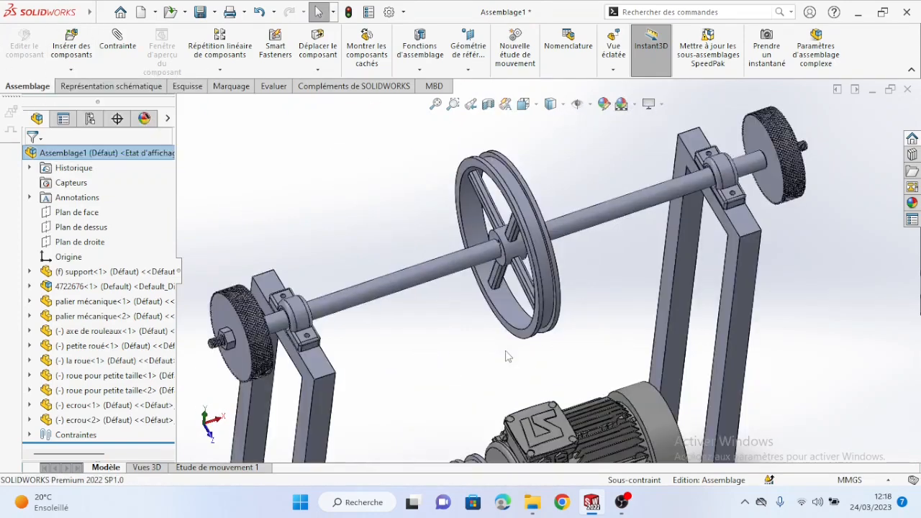
{"action": "scroll", "coordinate": [489, 323], "scroll_direction": "up", "scroll_amount": 5}
{"action": "scroll", "coordinate": [552, 281], "scroll_direction": "down", "scroll_amount": 5}
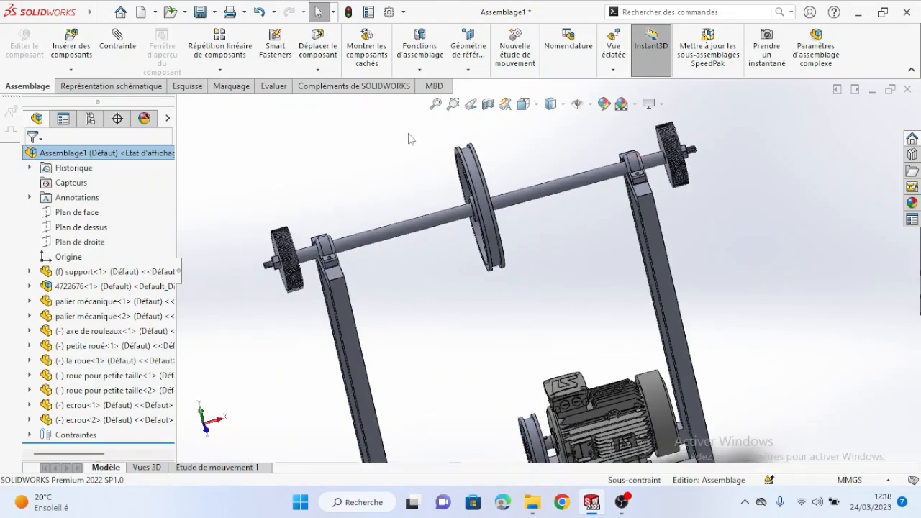
{"action": "left_click", "coordinate": [425, 73]}
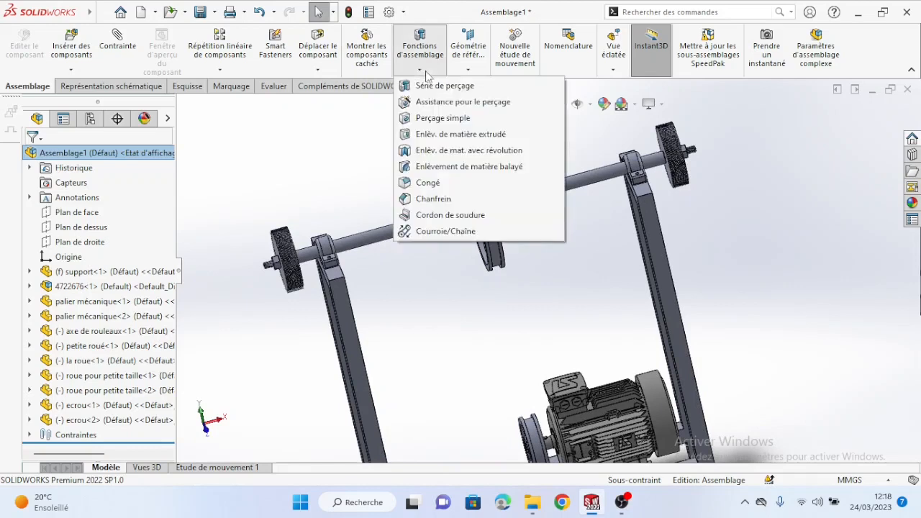
{"action": "left_click", "coordinate": [435, 231]}
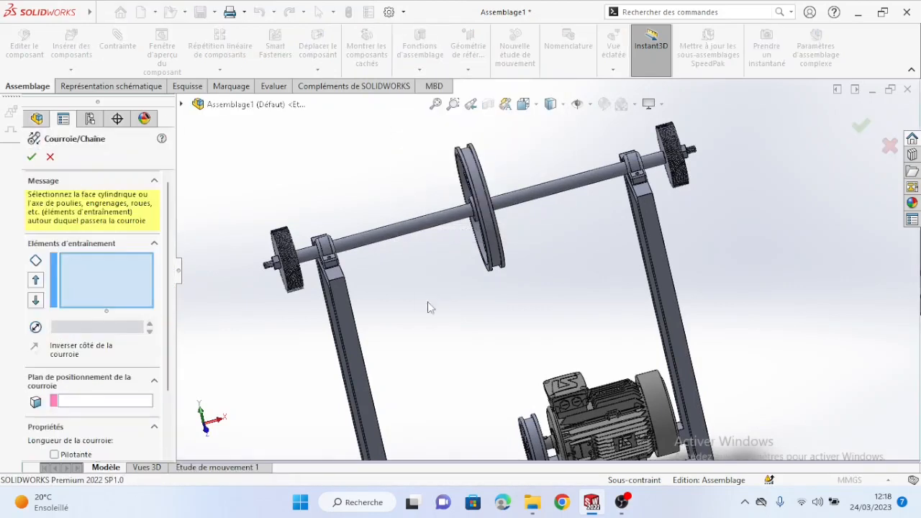
{"action": "scroll", "coordinate": [489, 216], "scroll_direction": "down", "scroll_amount": 5}
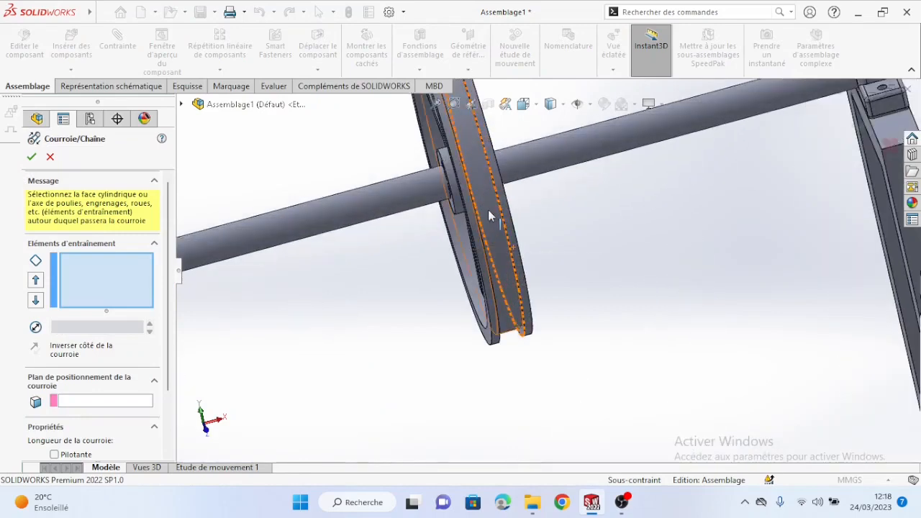
{"action": "left_click", "coordinate": [492, 224]}
{"action": "scroll", "coordinate": [535, 388], "scroll_direction": "up", "scroll_amount": 5}
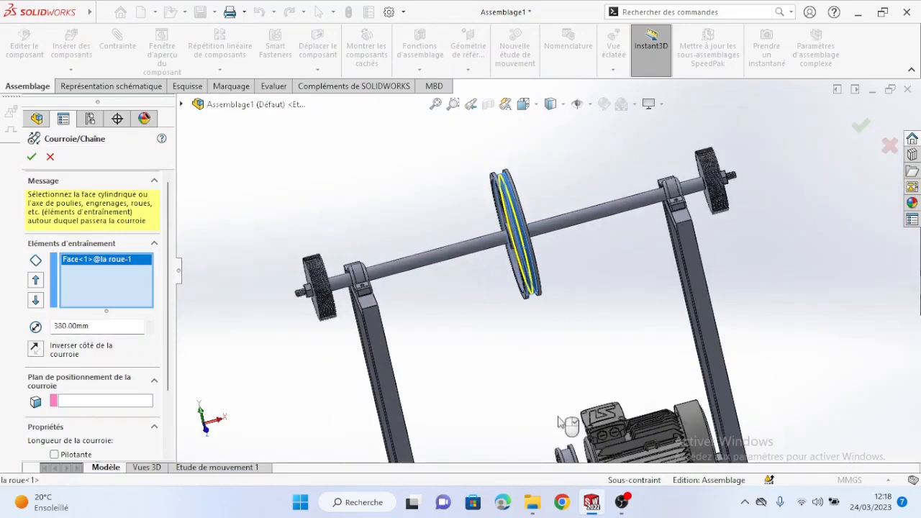
Add the groove face of the small pulley on the motor as the belt's second pulley
{"action": "scroll", "coordinate": [607, 444], "scroll_direction": "up", "scroll_amount": 3}
{"action": "scroll", "coordinate": [555, 336], "scroll_direction": "down", "scroll_amount": 7}
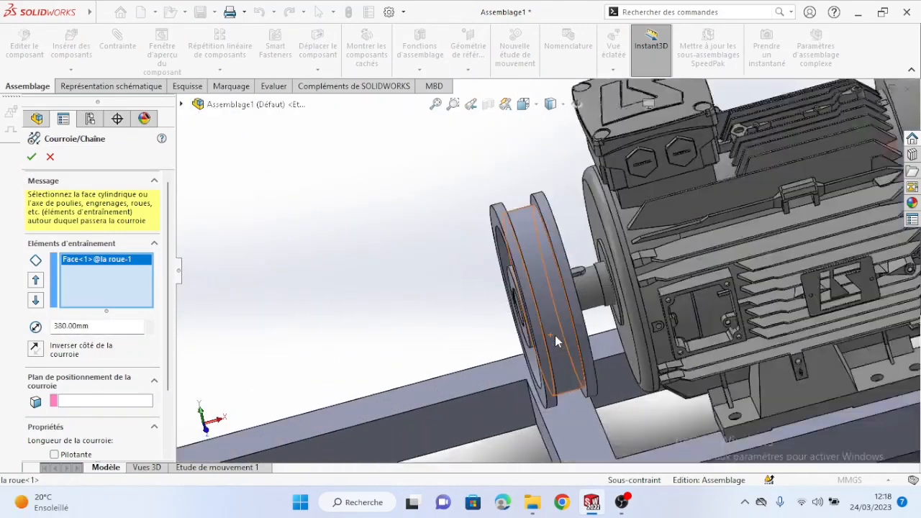
{"action": "left_click", "coordinate": [555, 327]}
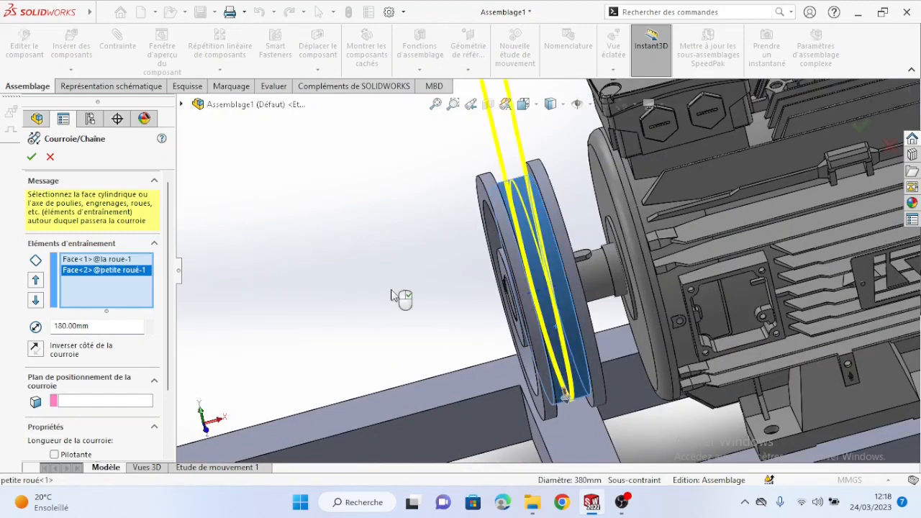
{"action": "scroll", "coordinate": [401, 294], "scroll_direction": "up", "scroll_amount": 7}
{"action": "scroll", "coordinate": [171, 323], "scroll_direction": "down", "scroll_amount": 3}
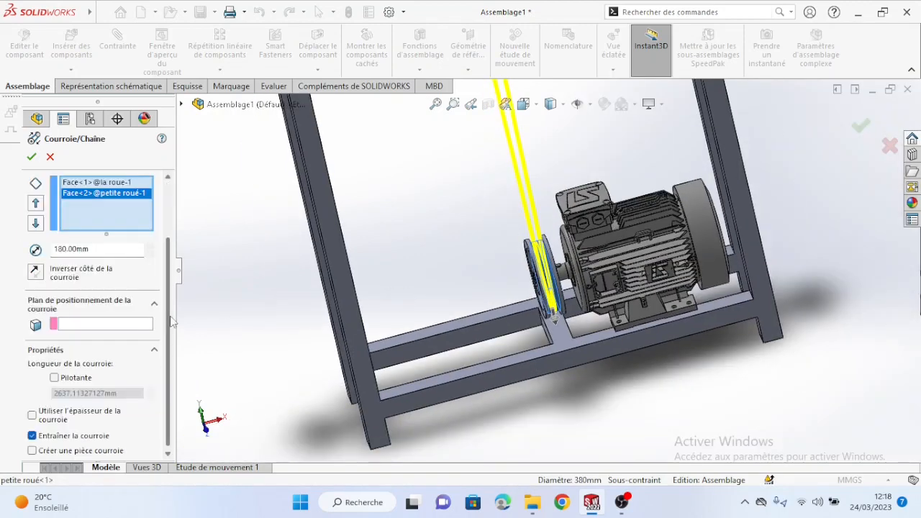
Create the belt with its own belt part, saving the assembly as Assemblage1 together with all modified components
{"action": "scroll", "coordinate": [171, 322], "scroll_direction": "down", "scroll_amount": 1}
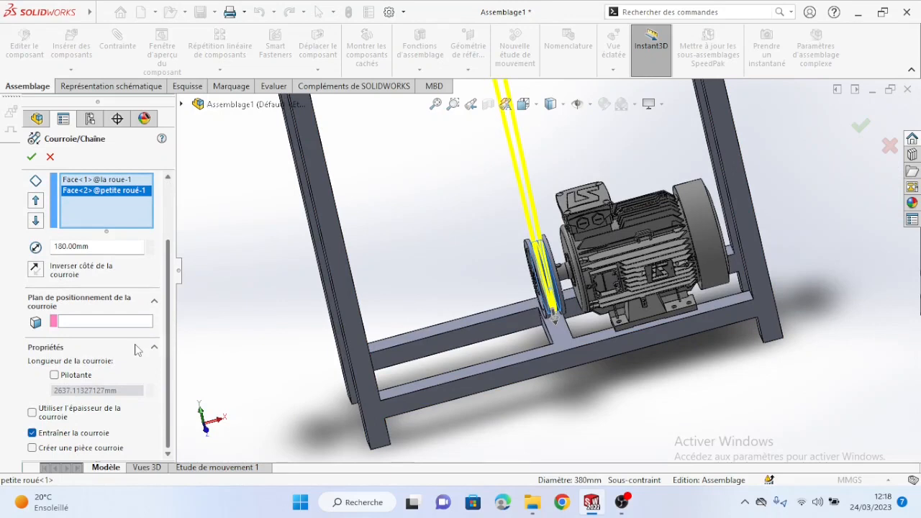
{"action": "left_click", "coordinate": [31, 449]}
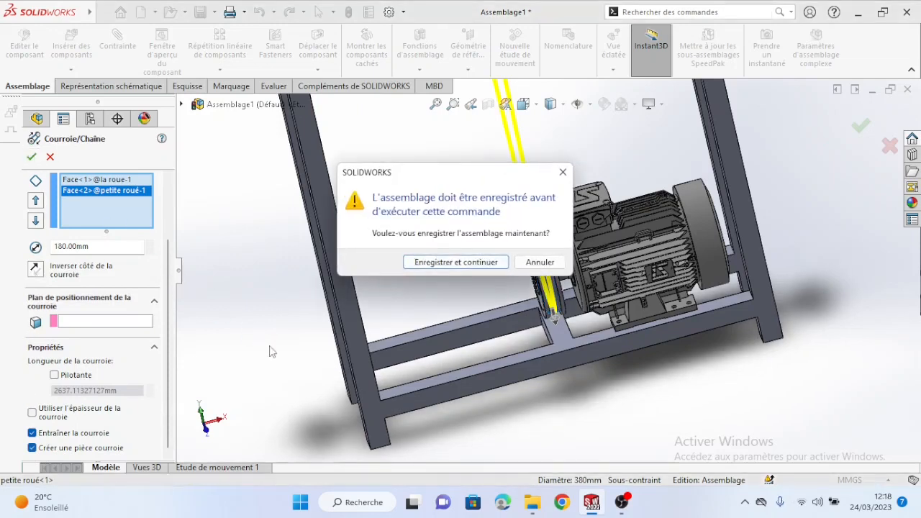
{"action": "left_click", "coordinate": [436, 264]}
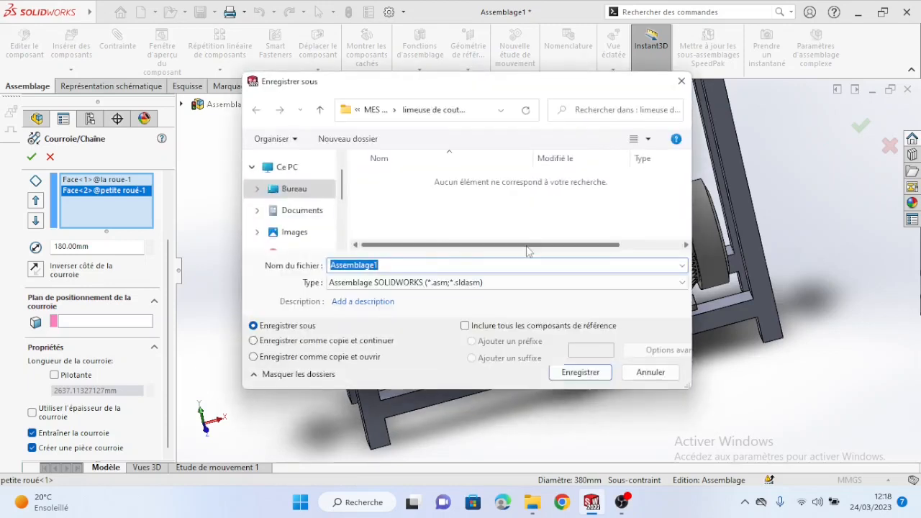
{"action": "left_click", "coordinate": [579, 374]}
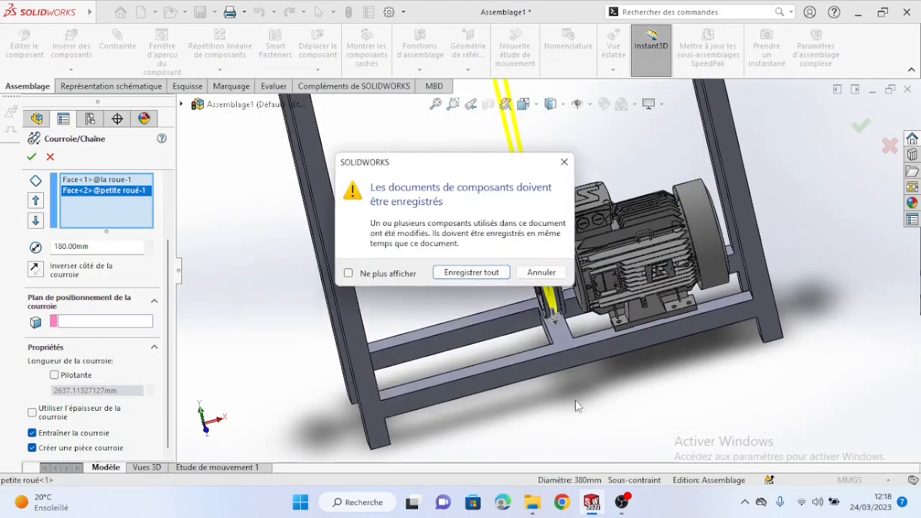
{"action": "left_click", "coordinate": [471, 273]}
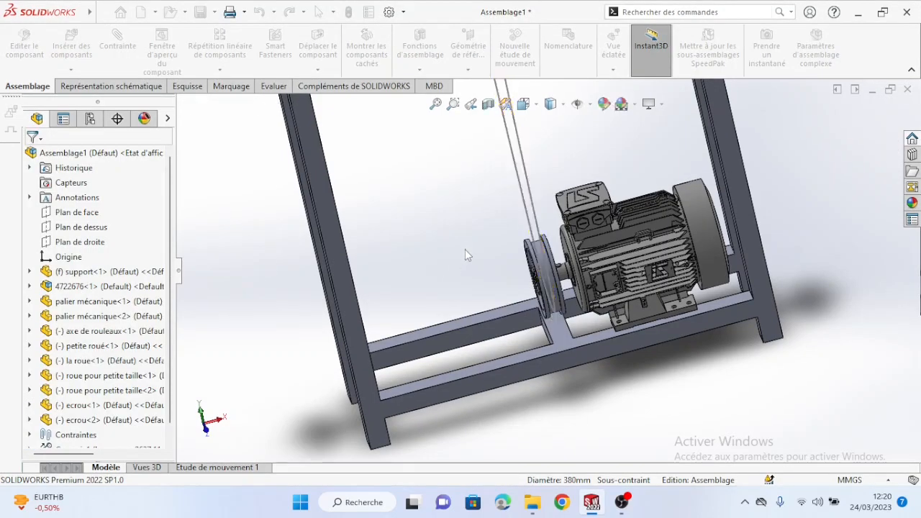
Open the belt part Courroie1-6^Assemblage1, listed under the belt feature, in its own window
{"action": "scroll", "coordinate": [479, 304], "scroll_direction": "up", "scroll_amount": 3}
{"action": "middle_click_drag", "start_coordinate": [480, 305], "coordinate": [520, 268]}
{"action": "scroll", "coordinate": [553, 200], "scroll_direction": "down", "scroll_amount": 2}
{"action": "scroll", "coordinate": [560, 212], "scroll_direction": "up", "scroll_amount": 3}
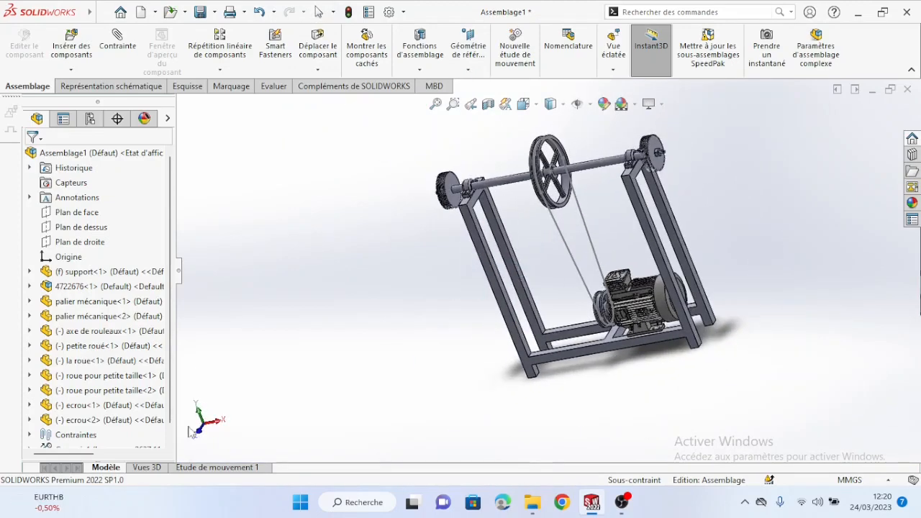
{"action": "scroll", "coordinate": [92, 424], "scroll_direction": "down", "scroll_amount": 1}
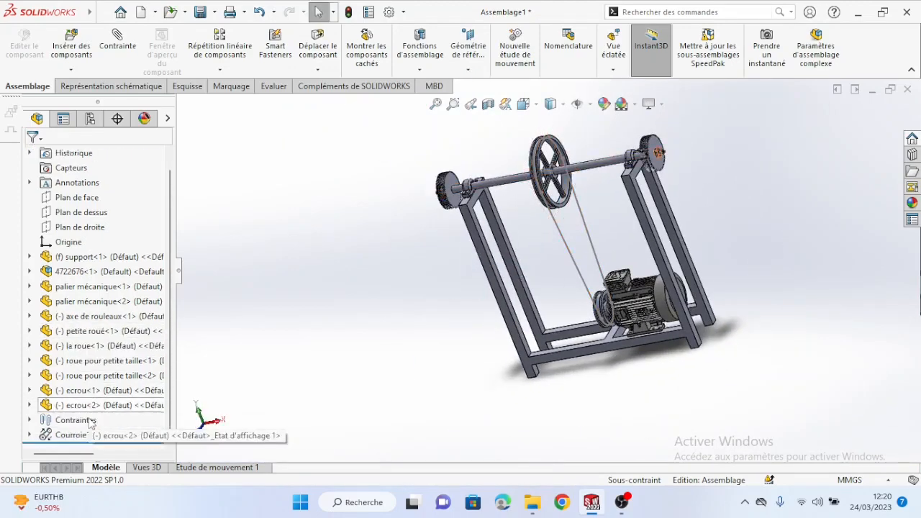
{"action": "left_click", "coordinate": [30, 436]}
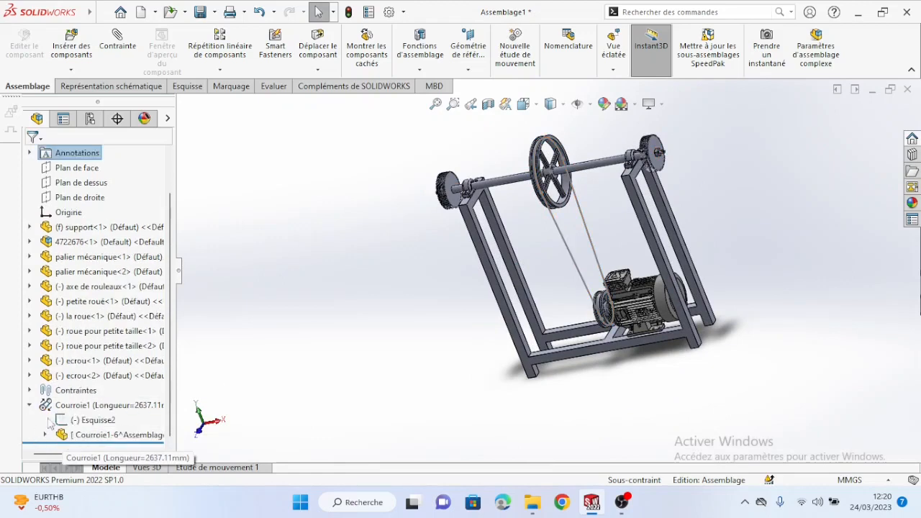
{"action": "left_click", "coordinate": [88, 436]}
{"action": "right_click", "coordinate": [88, 435]}
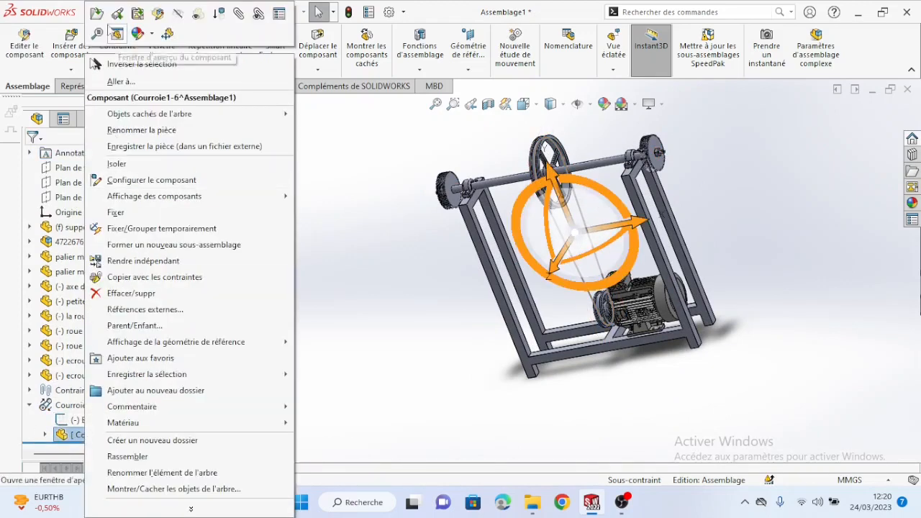
{"action": "left_click", "coordinate": [96, 15]}
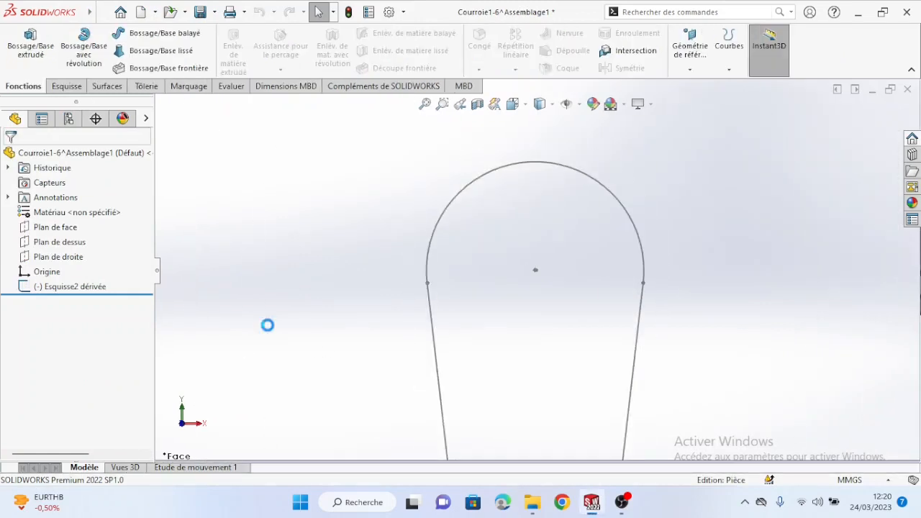
Start a new sketch on the right plane, Plan de droite, of the belt part
{"action": "left_click", "coordinate": [61, 257]}
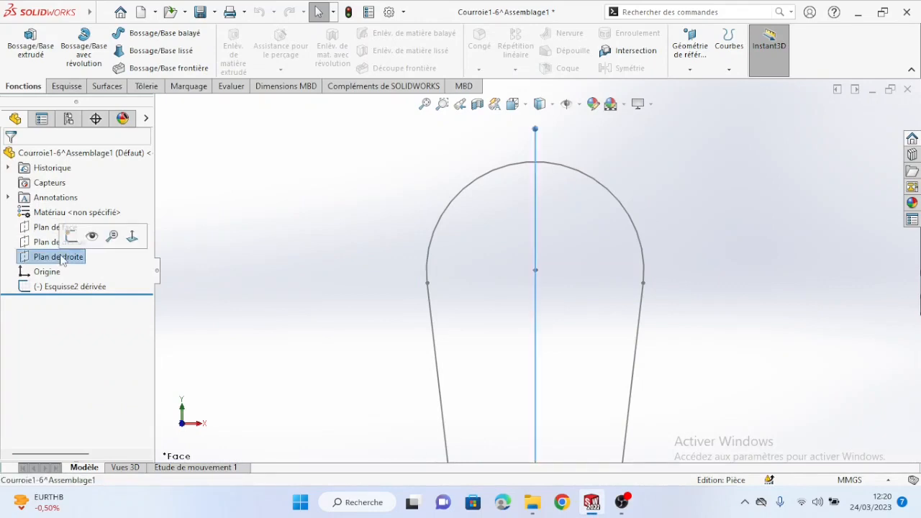
{"action": "left_click", "coordinate": [72, 237]}
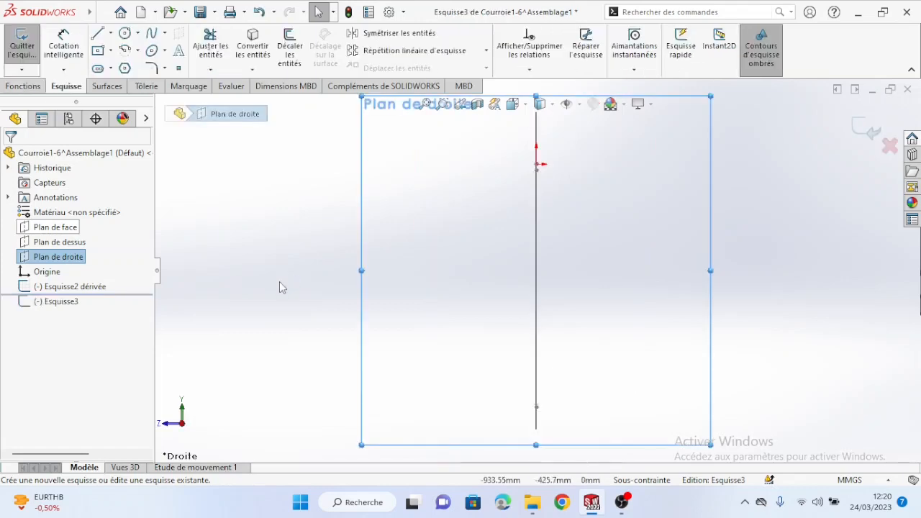
{"action": "left_click", "coordinate": [279, 215]}
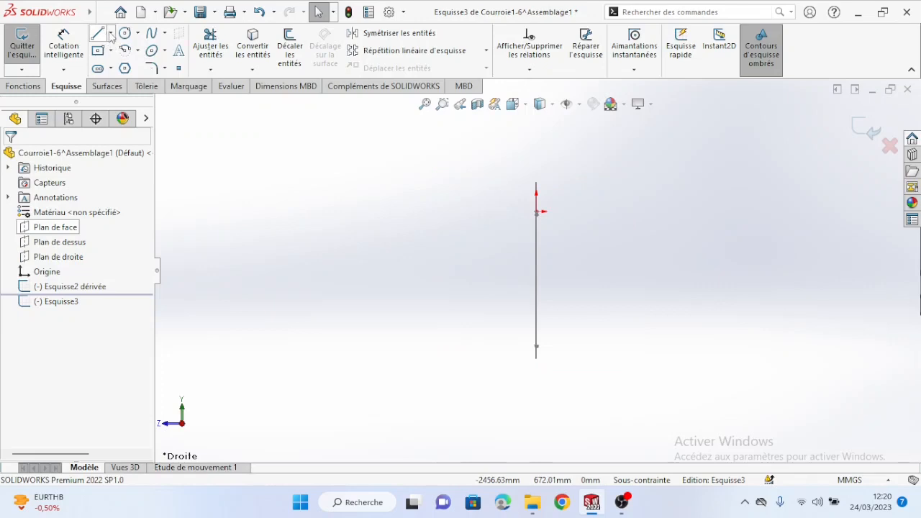
Sketch a corner rectangle about 167 mm wide just above the upper end of the belt path
{"action": "left_click", "coordinate": [111, 35]}
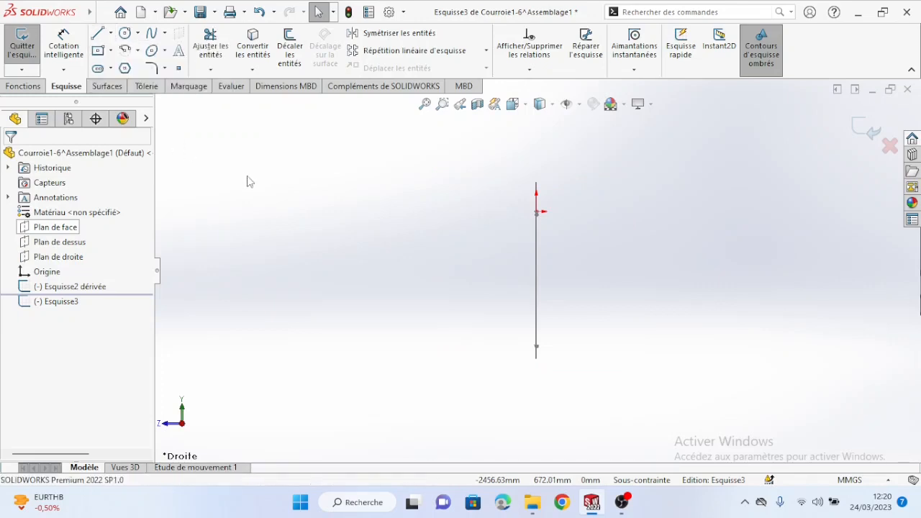
{"action": "left_click", "coordinate": [110, 51]}
{"action": "left_click", "coordinate": [113, 69]}
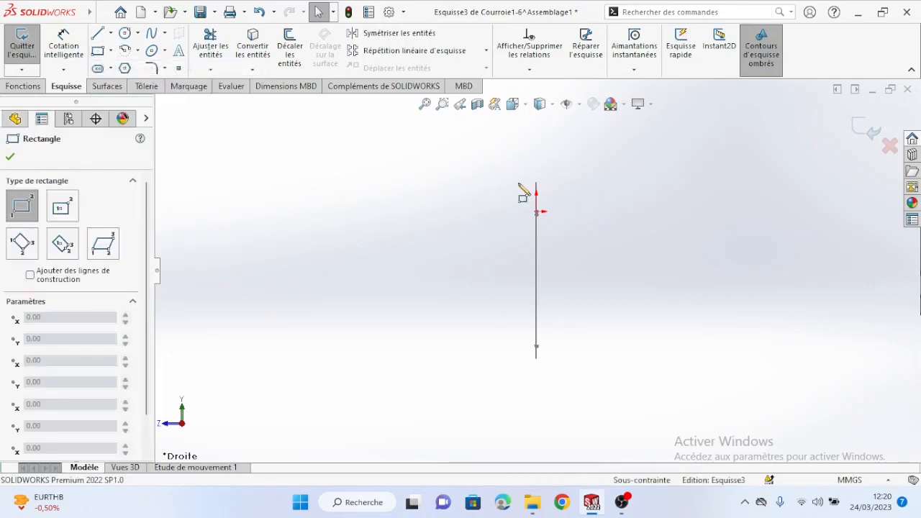
{"action": "scroll", "coordinate": [533, 189], "scroll_direction": "up", "scroll_amount": 3}
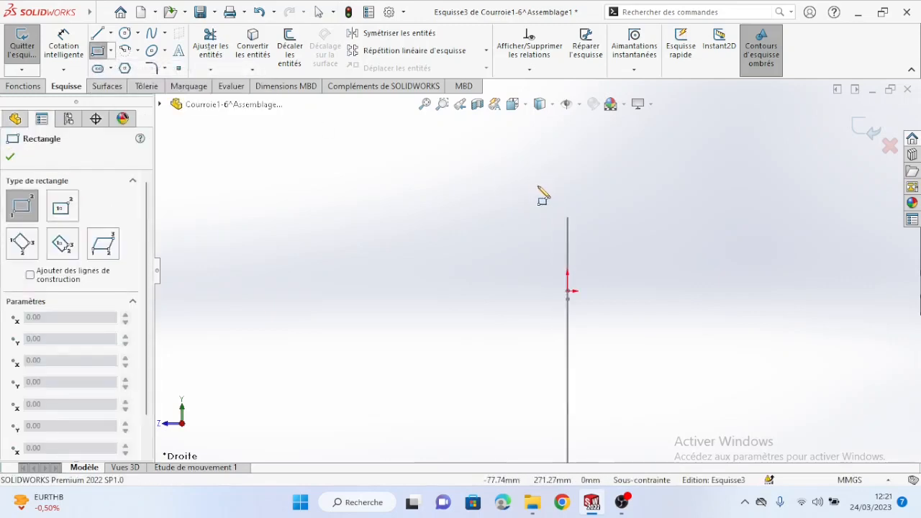
{"action": "left_click", "coordinate": [537, 186]}
{"action": "left_click", "coordinate": [602, 206]}
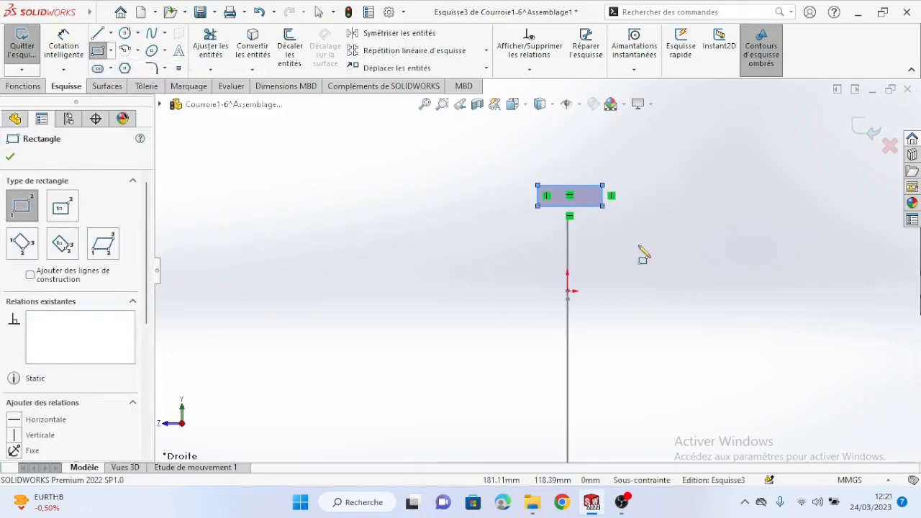
{"action": "right_click", "coordinate": [642, 255]}
{"action": "left_click", "coordinate": [646, 258]}
Dimension the rectangle's upper edge and set its width to 30 mm
{"action": "scroll", "coordinate": [618, 245], "scroll_direction": "down", "scroll_amount": 2}
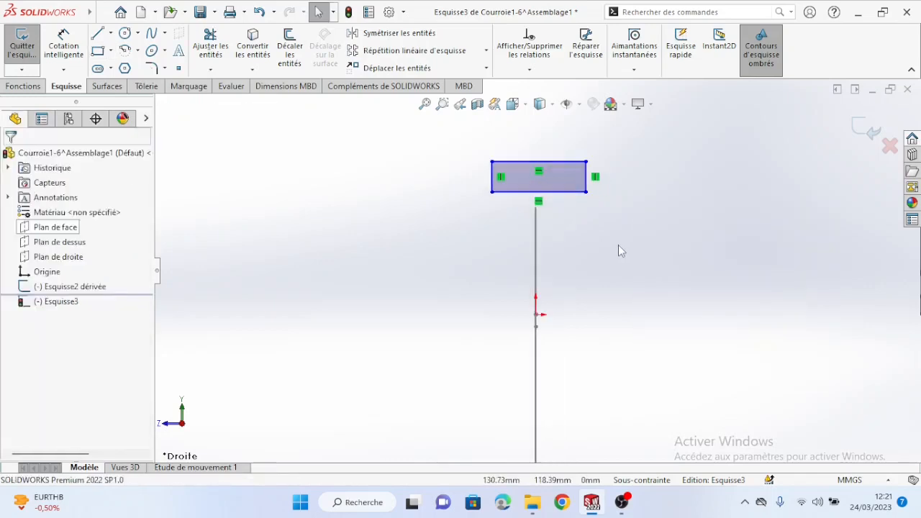
{"action": "scroll", "coordinate": [535, 220], "scroll_direction": "down", "scroll_amount": 2}
{"action": "middle_click_drag", "start_coordinate": [553, 228], "coordinate": [557, 234]}
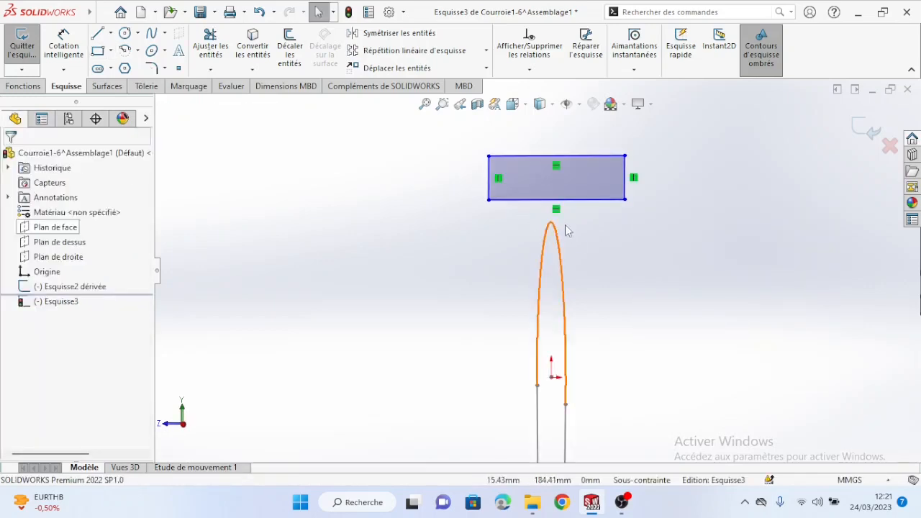
{"action": "left_click", "coordinate": [63, 44]}
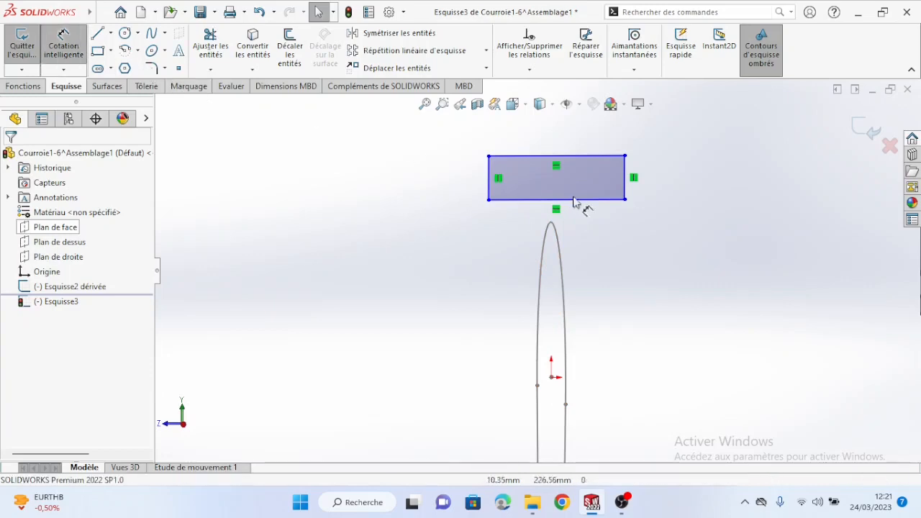
{"action": "left_click", "coordinate": [592, 156]}
{"action": "left_click", "coordinate": [579, 128]}
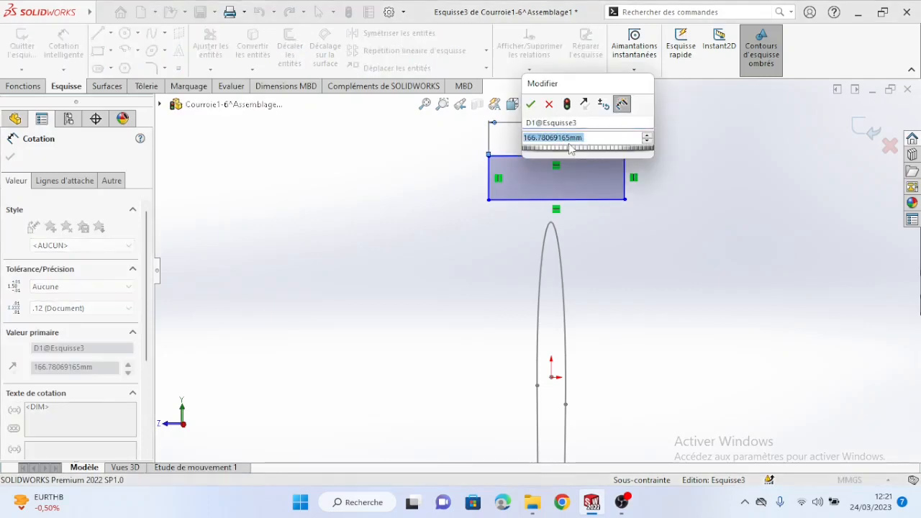
{"action": "key", "text": "BackSpace"}
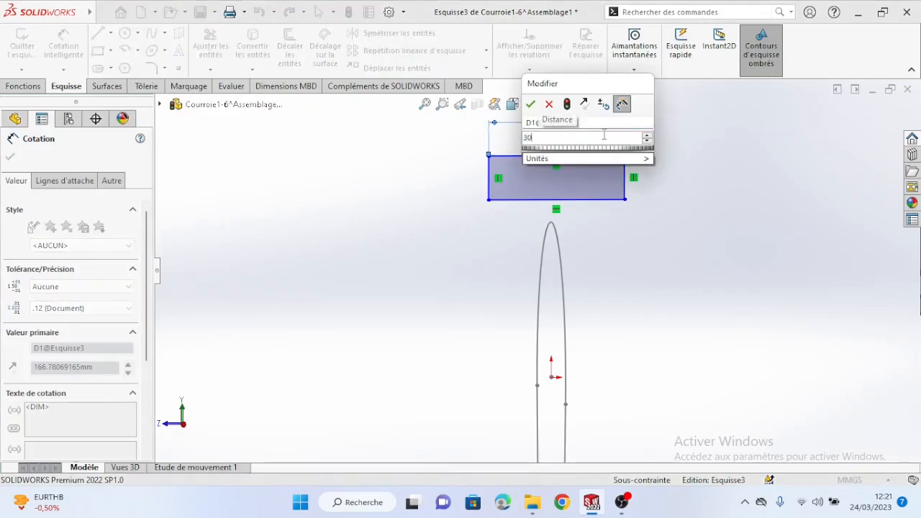
{"action": "key", "text": "Return"}
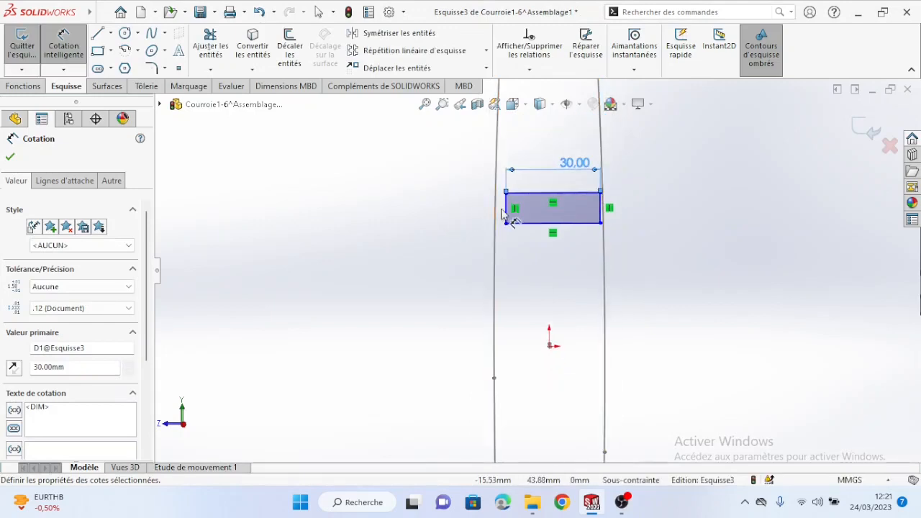
Dimension the rectangle's vertical side and set its height to 10 mm
{"action": "left_click", "coordinate": [511, 210]}
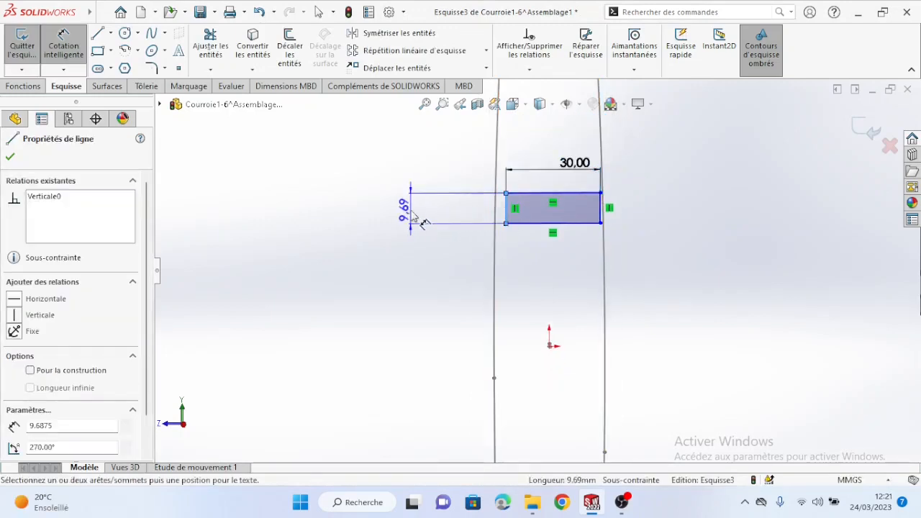
{"action": "left_click", "coordinate": [414, 228]}
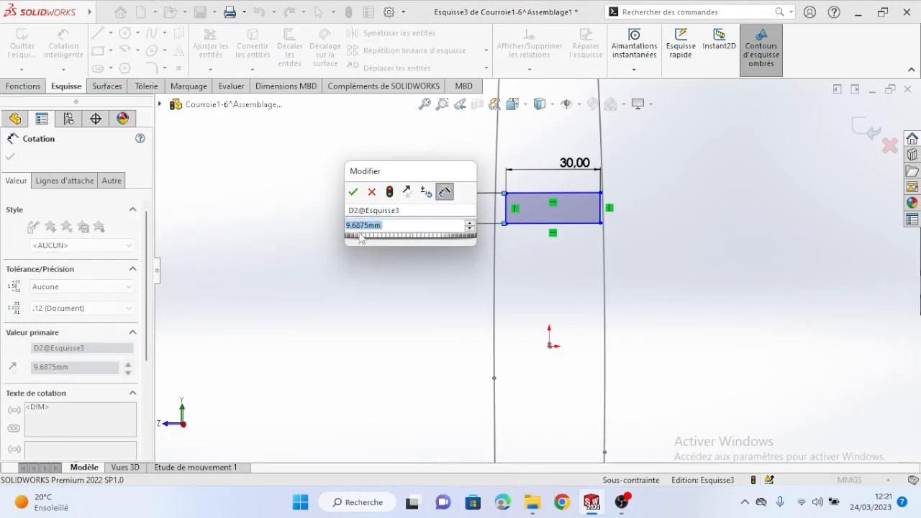
{"action": "type", "text": "10"}
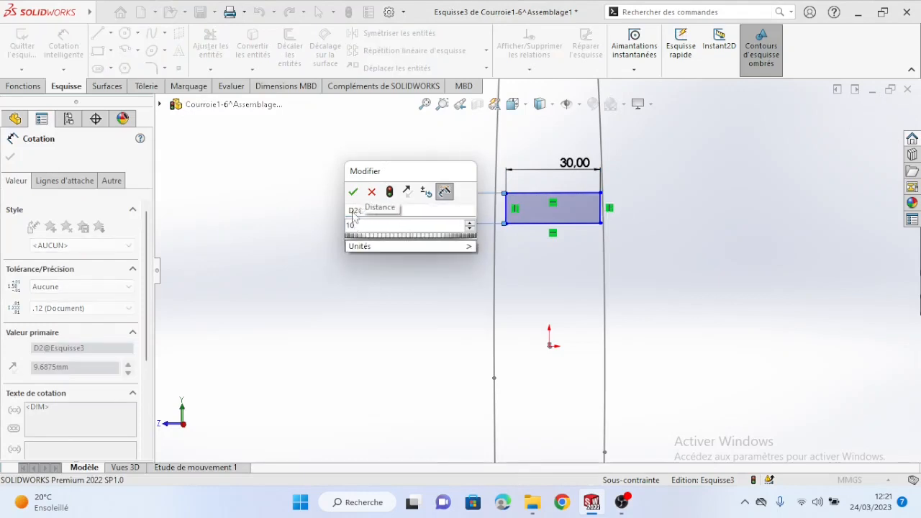
{"action": "left_click", "coordinate": [353, 191]}
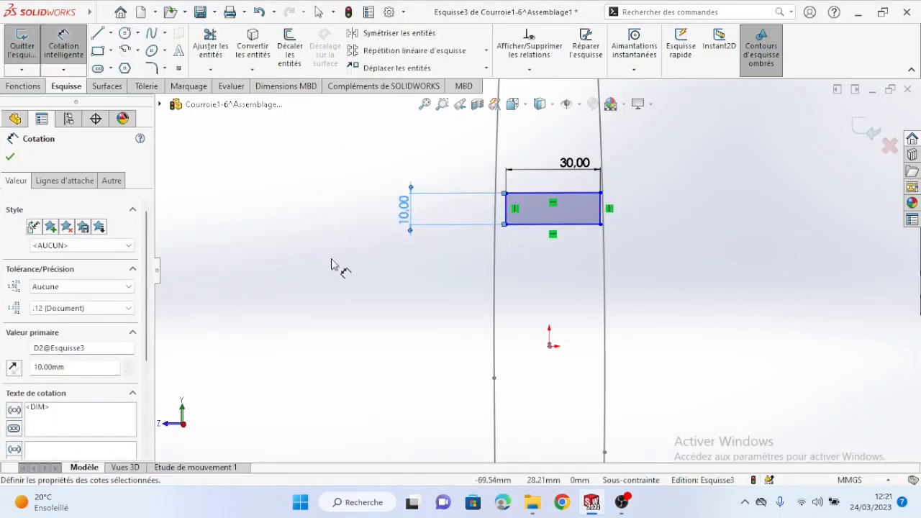
{"action": "middle_click_drag", "start_coordinate": [643, 252], "coordinate": [619, 272]}
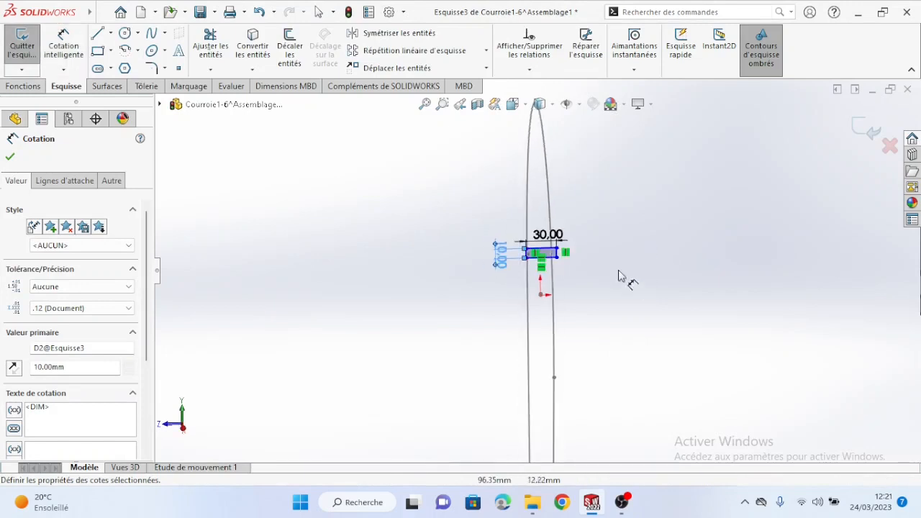
{"action": "scroll", "coordinate": [605, 263], "scroll_direction": "down", "scroll_amount": 1}
{"action": "right_click", "coordinate": [343, 287]}
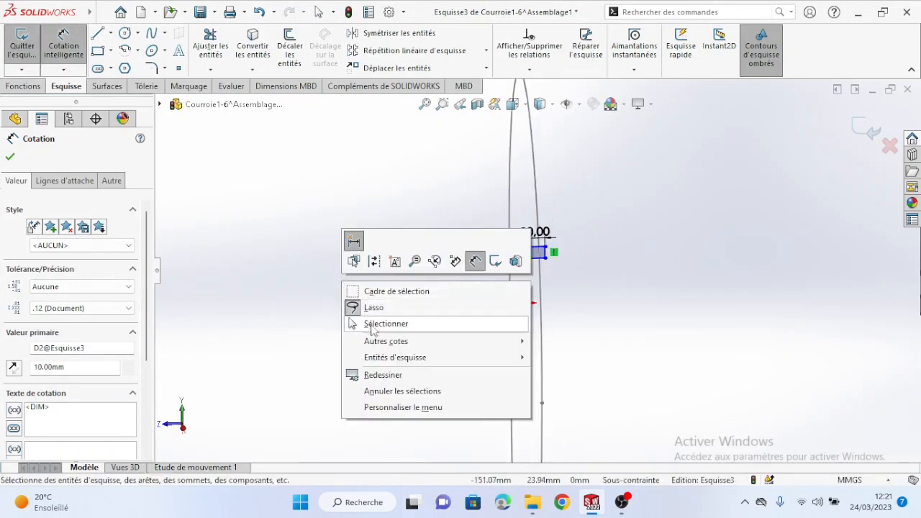
{"action": "left_click", "coordinate": [370, 324]}
Add a pierce relation (Point de rencontre) between the midpoint of the rectangle's lower edge and the upper arc of the belt path
{"action": "scroll", "coordinate": [554, 248], "scroll_direction": "down", "scroll_amount": 2}
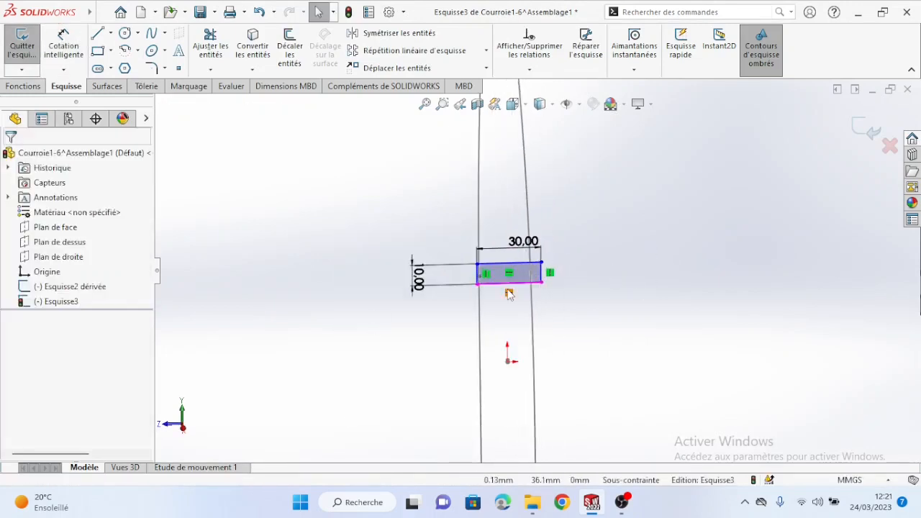
{"action": "scroll", "coordinate": [512, 288], "scroll_direction": "down", "scroll_amount": 3}
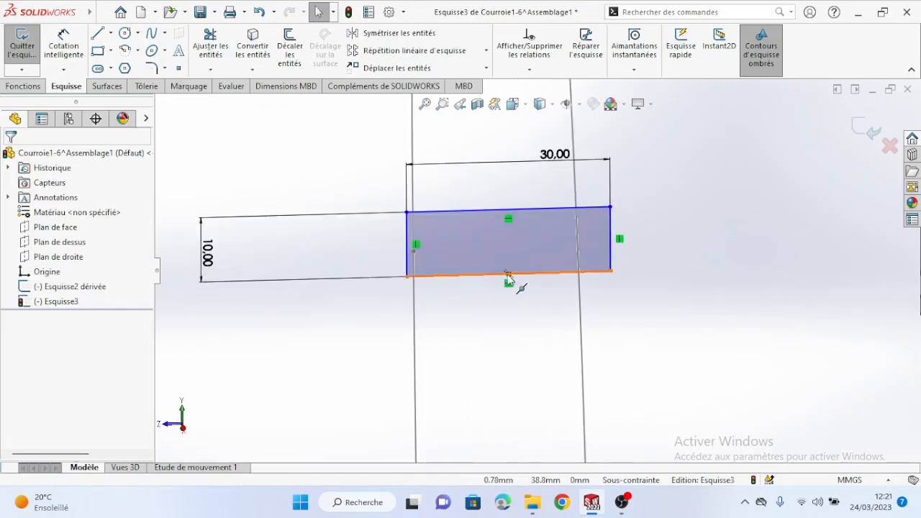
{"action": "left_click", "coordinate": [609, 272]}
{"action": "scroll", "coordinate": [633, 303], "scroll_direction": "up", "scroll_amount": 8}
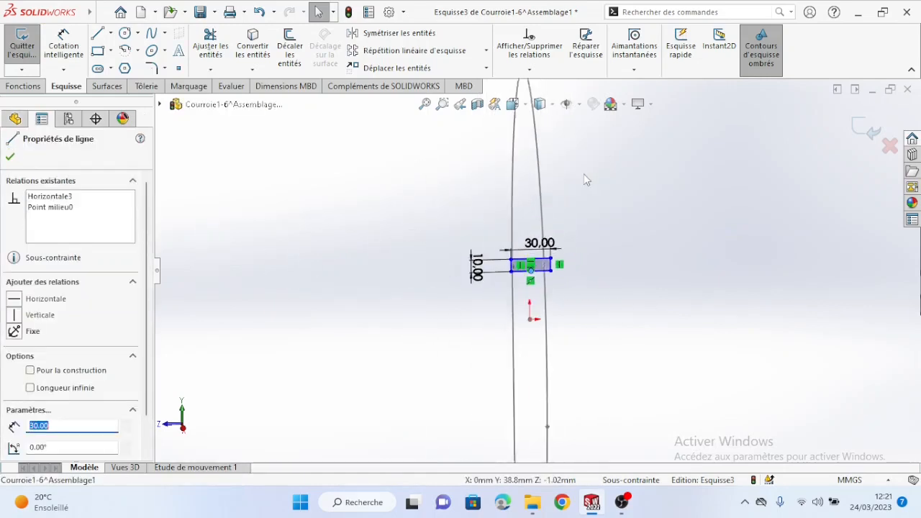
{"action": "left_click", "coordinate": [535, 164], "text": "ctrl"}
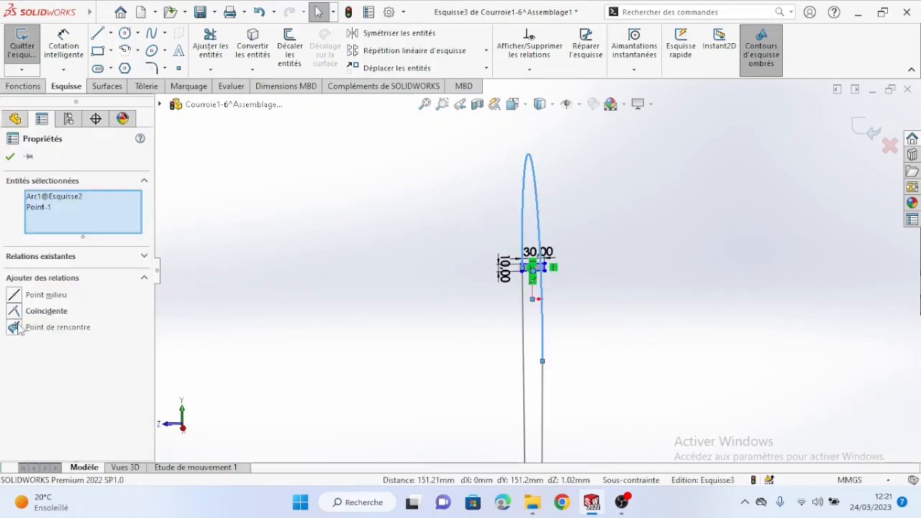
{"action": "left_click", "coordinate": [14, 328]}
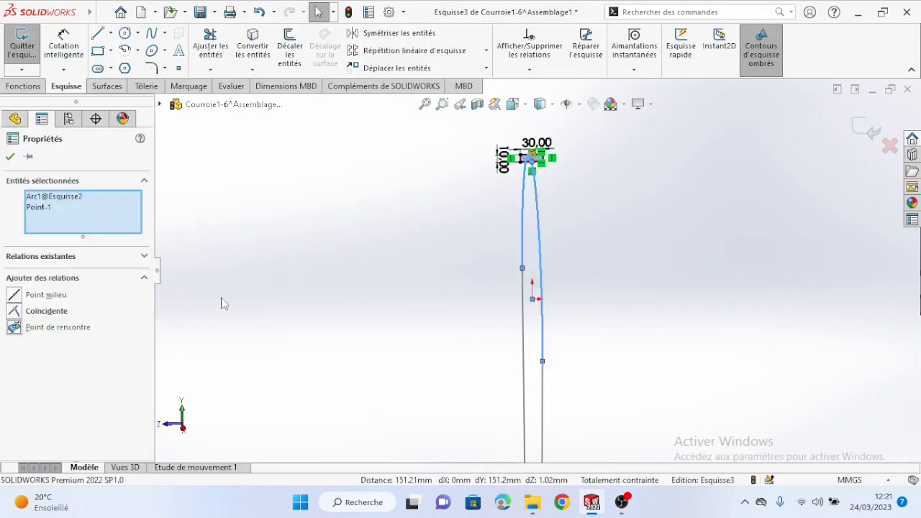
{"action": "left_click", "coordinate": [262, 287]}
Create a swept boss with the rectangle sketch Esquisse3 as profile and the belt path Esquisse2 as trajectory
{"action": "mouse_move", "coordinate": [373, 267]}
{"action": "middle_mouse_down"}
{"action": "mouse_move", "coordinate": [383, 255]}
{"action": "mouse_move", "coordinate": [393, 269]}
{"action": "mouse_move", "coordinate": [558, 205]}
{"action": "mouse_move", "coordinate": [551, 185]}
{"action": "mouse_move", "coordinate": [597, 263]}
{"action": "mouse_move", "coordinate": [514, 269]}
{"action": "middle_mouse_up"}
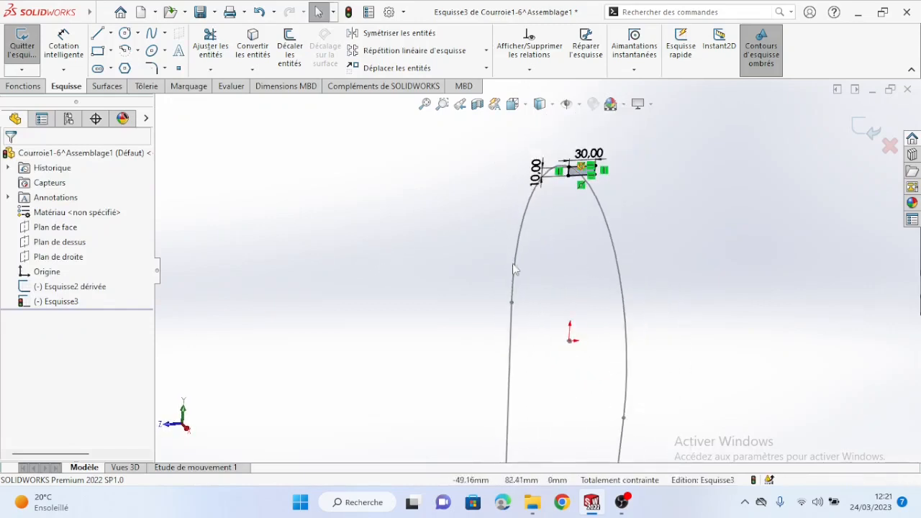
{"action": "left_click", "coordinate": [24, 86]}
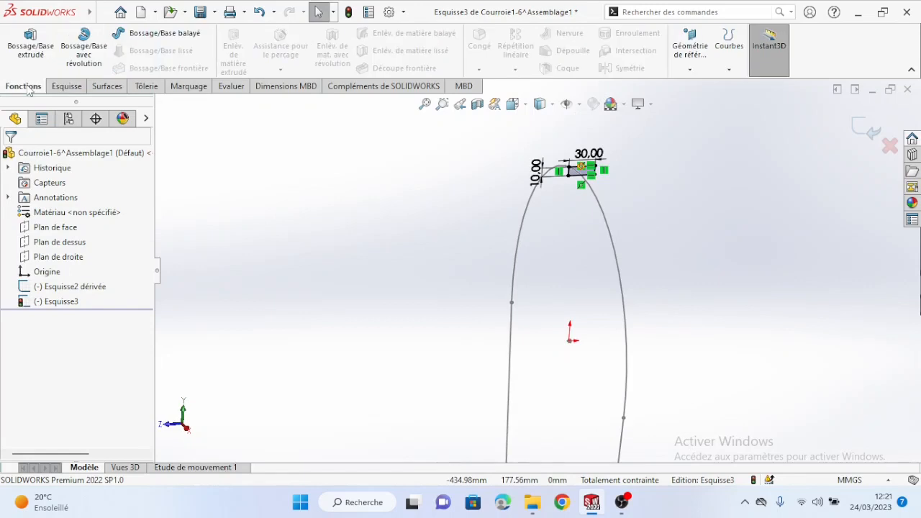
{"action": "left_click", "coordinate": [161, 36]}
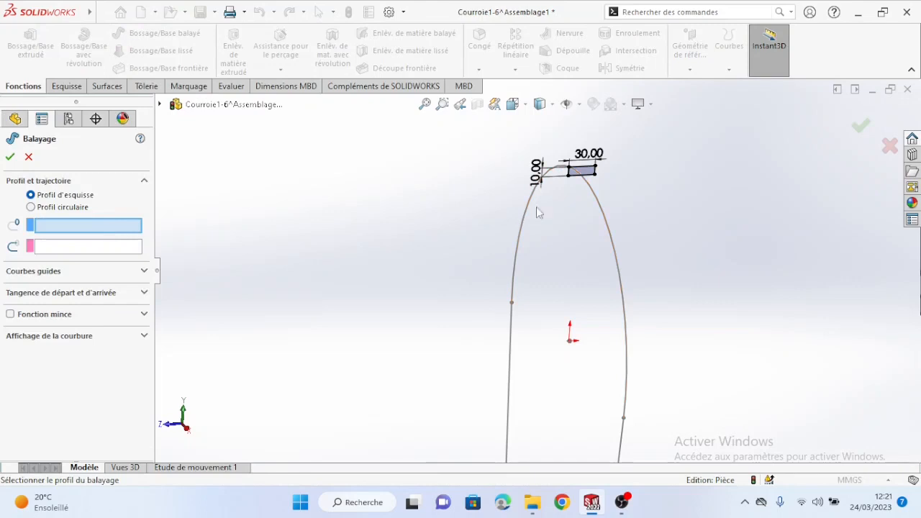
{"action": "left_click", "coordinate": [161, 105]}
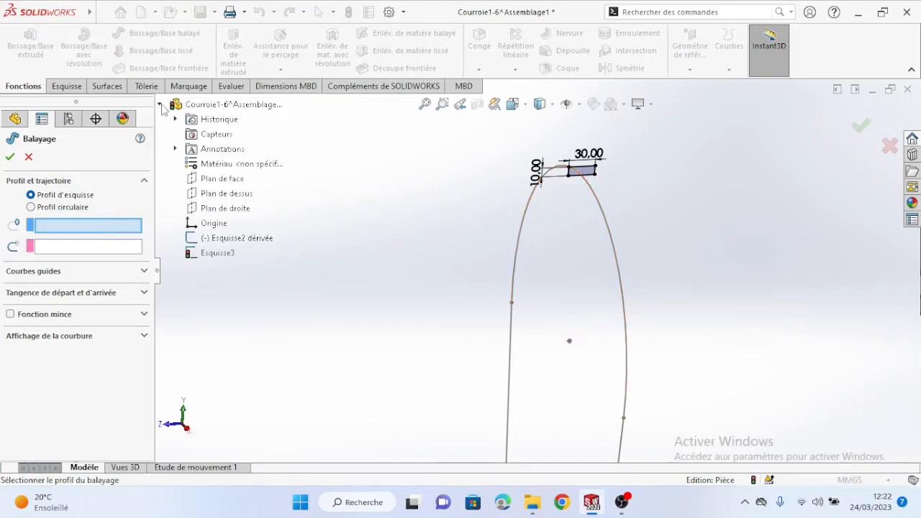
{"action": "left_click", "coordinate": [218, 242]}
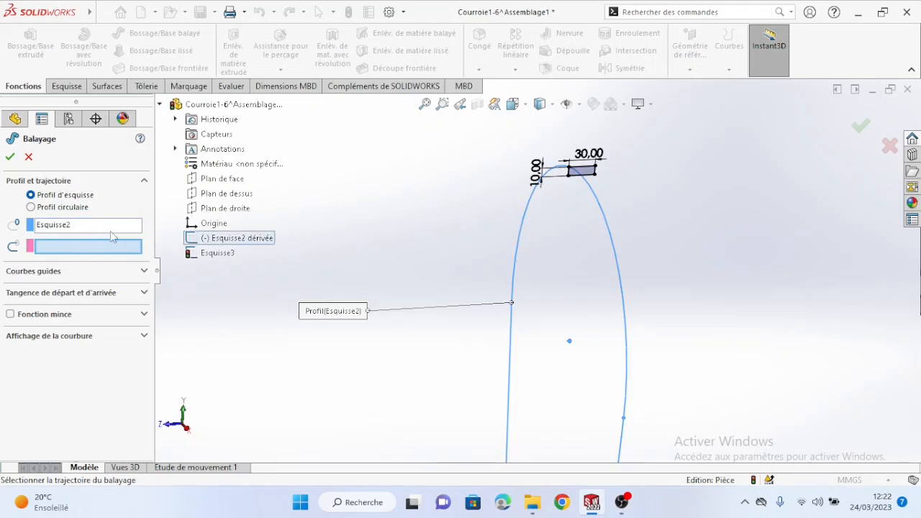
{"action": "right_click", "coordinate": [81, 228]}
{"action": "left_click", "coordinate": [122, 249]}
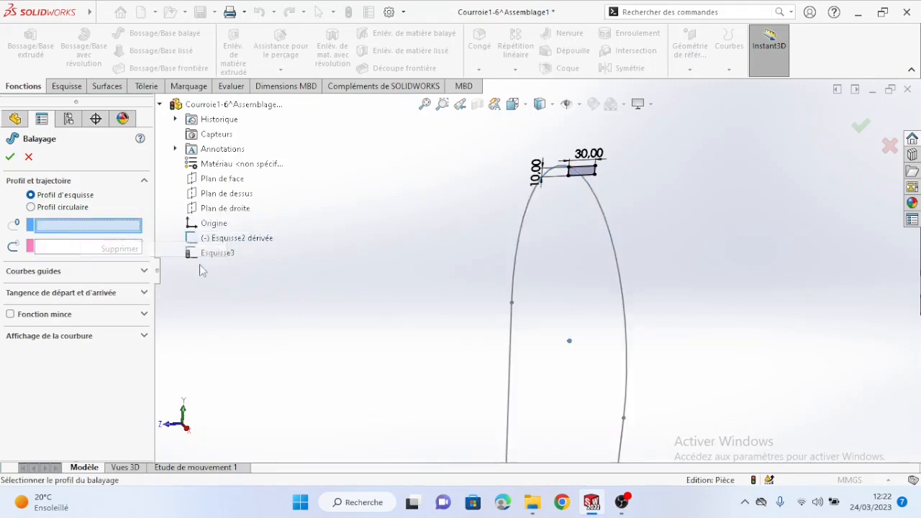
{"action": "left_click", "coordinate": [211, 254]}
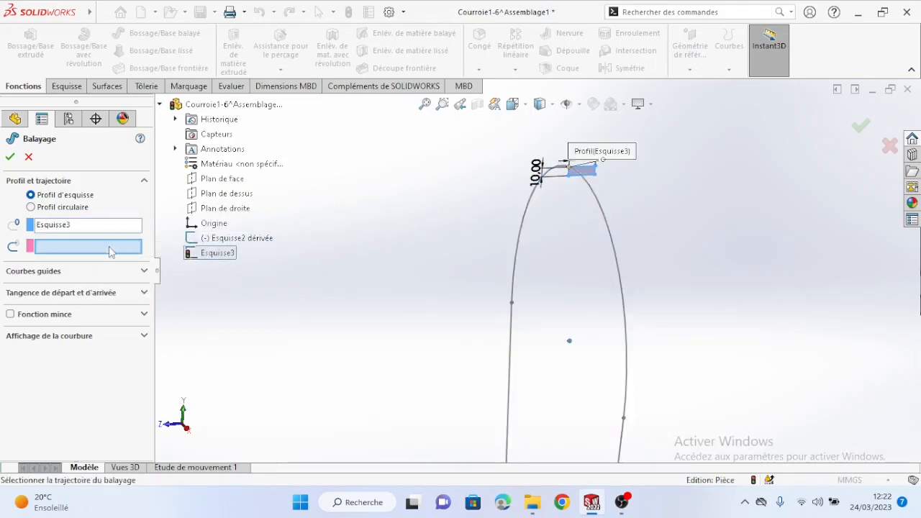
{"action": "left_click", "coordinate": [241, 241]}
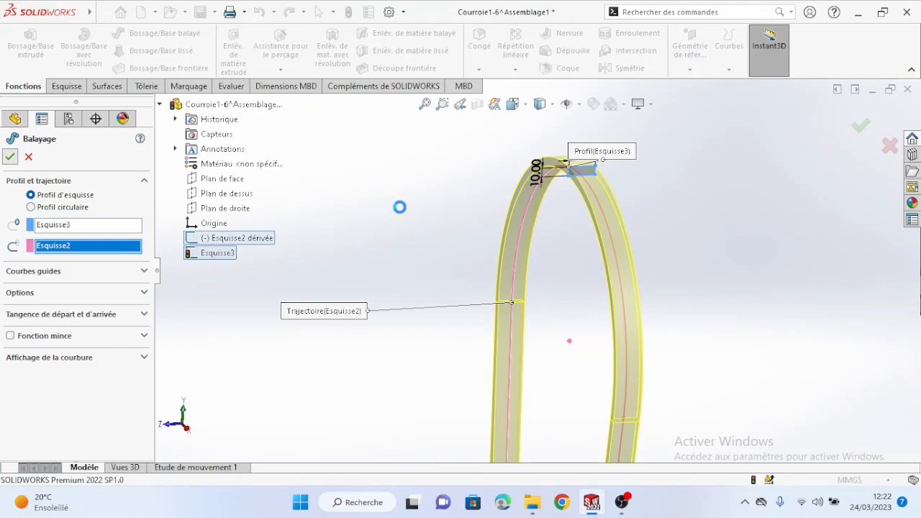
{"action": "key", "text": "Return"}
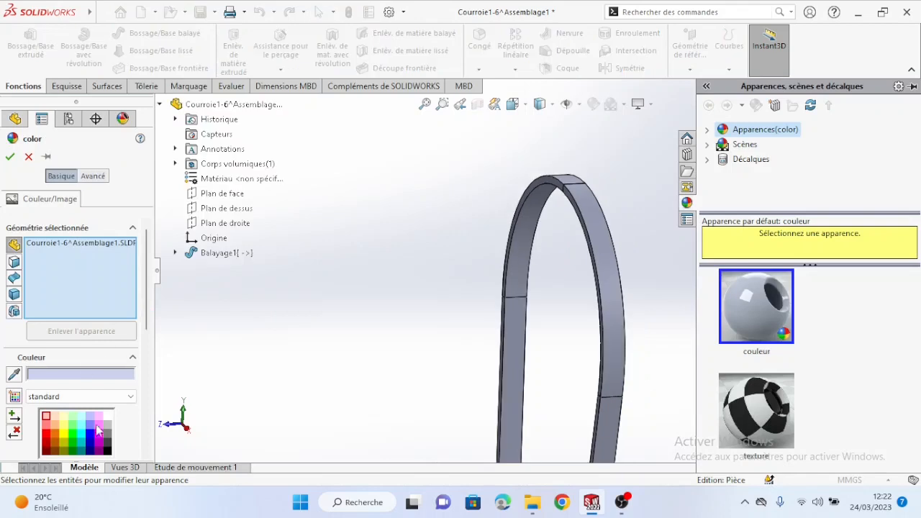
Colour the whole belt part black and switch back to the Assemblage1 assembly
{"action": "left_click", "coordinate": [106, 450]}
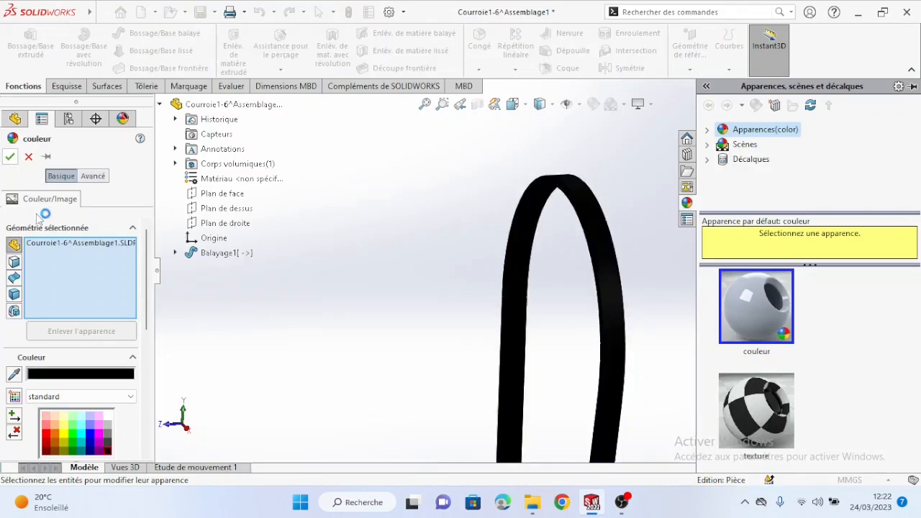
{"action": "left_click", "coordinate": [9, 156]}
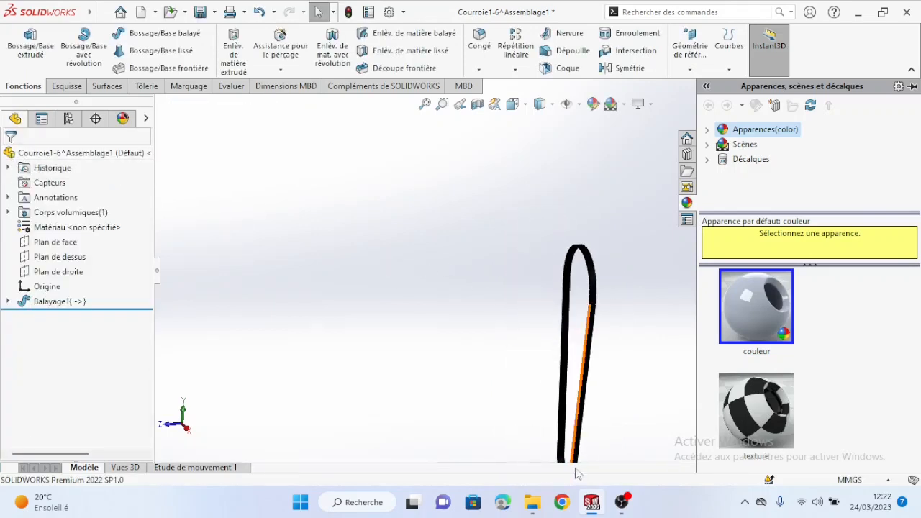
{"action": "mouse_move", "coordinate": [591, 507]}
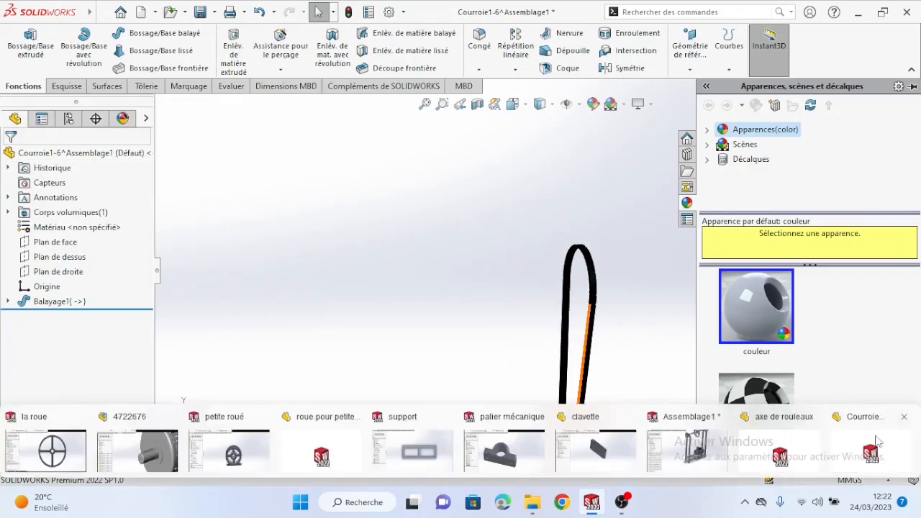
{"action": "mouse_move", "coordinate": [876, 440]}
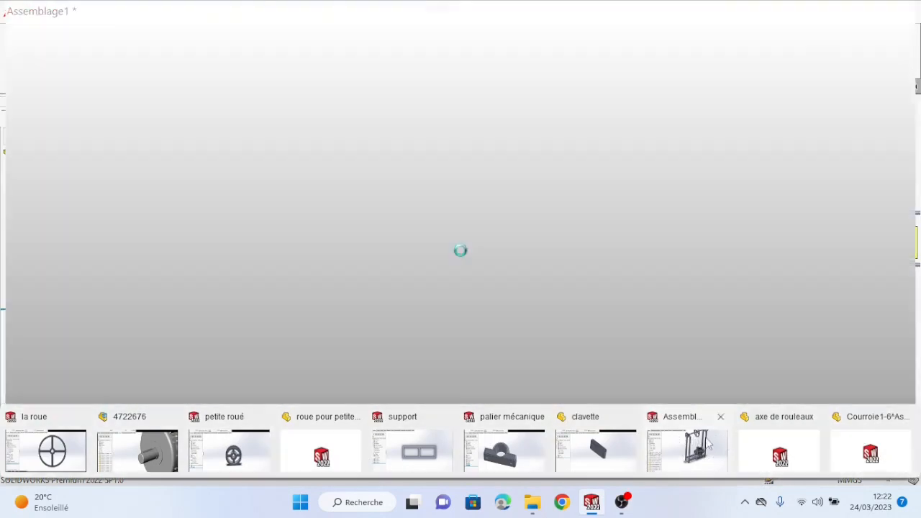
{"action": "left_click", "coordinate": [704, 441]}
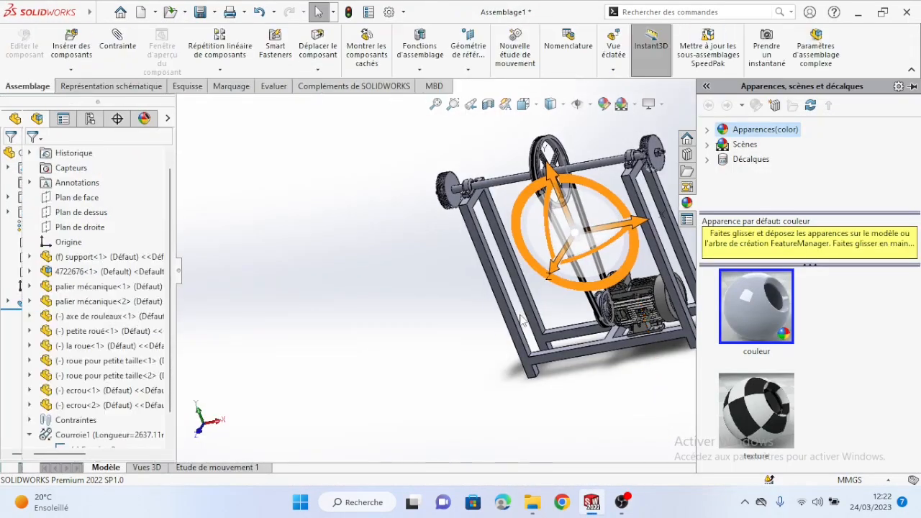
Examine from several angles how the belt runs around the large shaft wheel and the motor pulley
{"action": "middle_click_drag", "start_coordinate": [521, 320], "coordinate": [430, 229]}
{"action": "scroll", "coordinate": [461, 209], "scroll_direction": "down", "scroll_amount": 5}
{"action": "scroll", "coordinate": [437, 251], "scroll_direction": "up", "scroll_amount": 4}
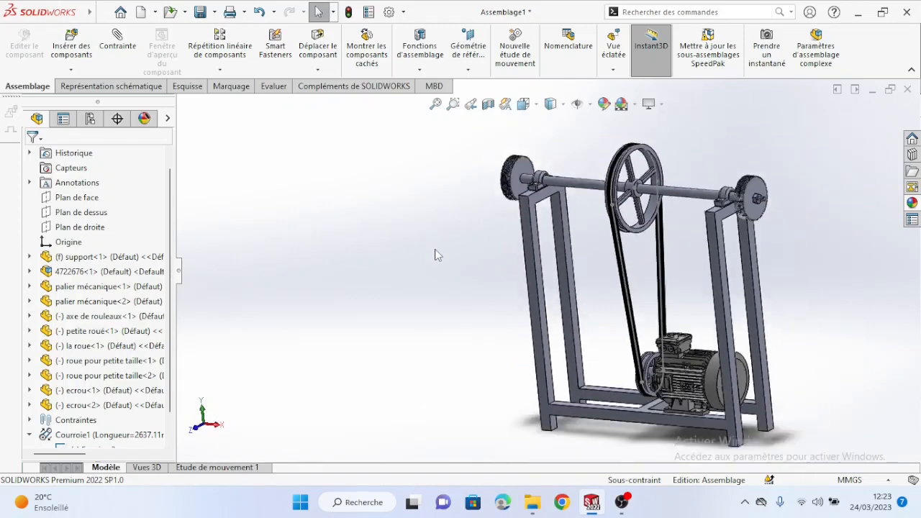
{"action": "scroll", "coordinate": [575, 206], "scroll_direction": "down", "scroll_amount": 4}
{"action": "middle_click_drag", "start_coordinate": [665, 267], "coordinate": [680, 269]}
{"action": "scroll", "coordinate": [649, 332], "scroll_direction": "up", "scroll_amount": 2}
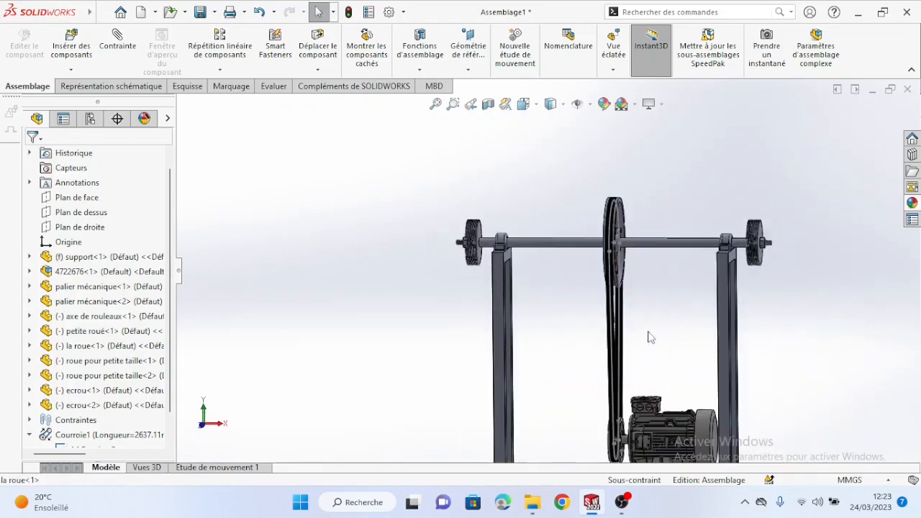
{"action": "scroll", "coordinate": [630, 288], "scroll_direction": "down", "scroll_amount": 3}
{"action": "middle_click_drag", "start_coordinate": [627, 296], "coordinate": [575, 321]}
{"action": "scroll", "coordinate": [36, 427], "scroll_direction": "down", "scroll_amount": 2}
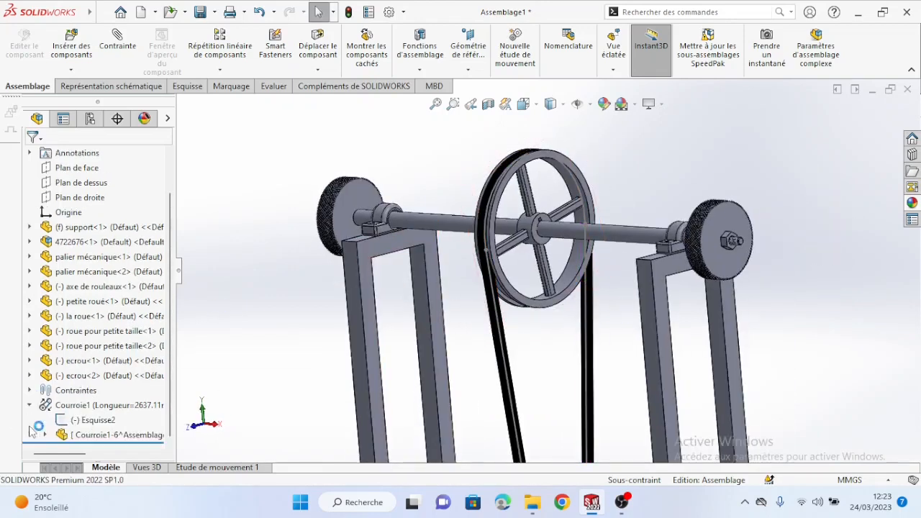
Hide the belt path sketch Esquisse2 listed under the belt feature Courroie1
{"action": "right_click", "coordinate": [91, 421]}
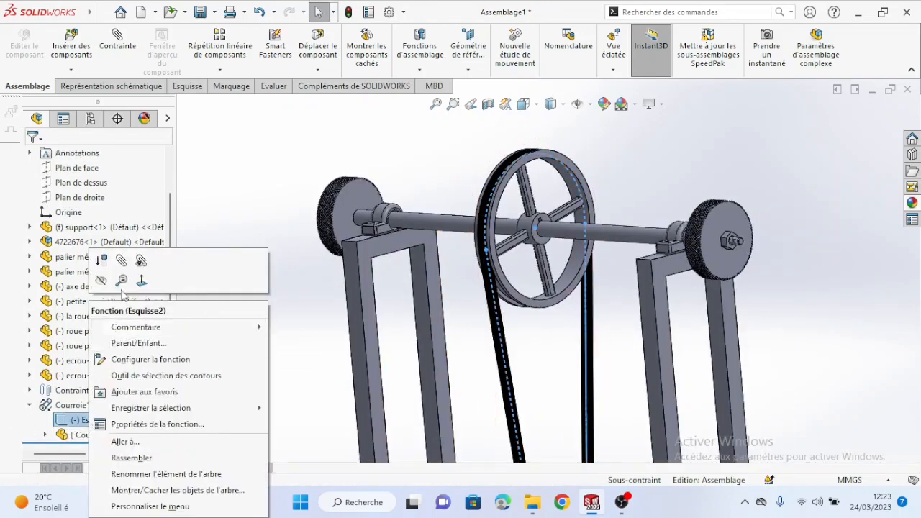
{"action": "key", "text": "Escape"}
{"action": "key", "text": "Escape"}
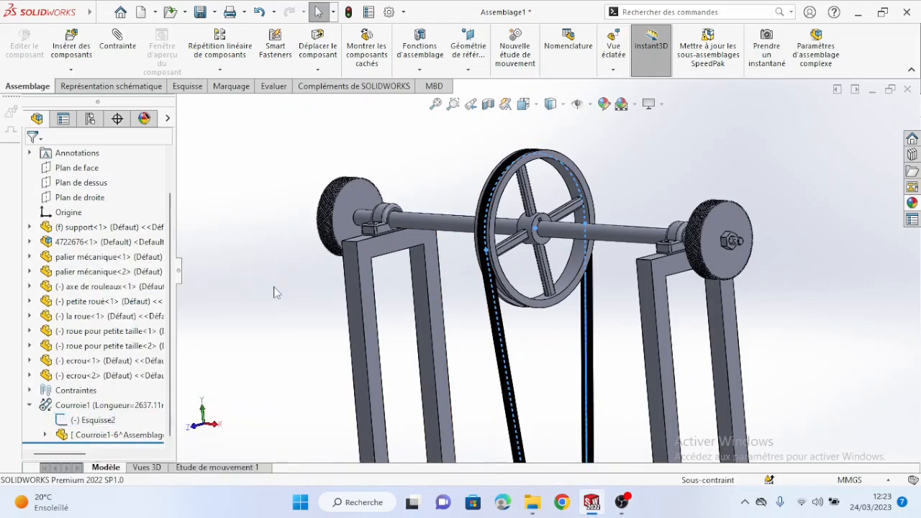
Insert the open clavette part into the assembly, placing it in free space beside the support frame
{"action": "scroll", "coordinate": [295, 307], "scroll_direction": "down", "scroll_amount": 2}
{"action": "scroll", "coordinate": [454, 335], "scroll_direction": "down", "scroll_amount": 2}
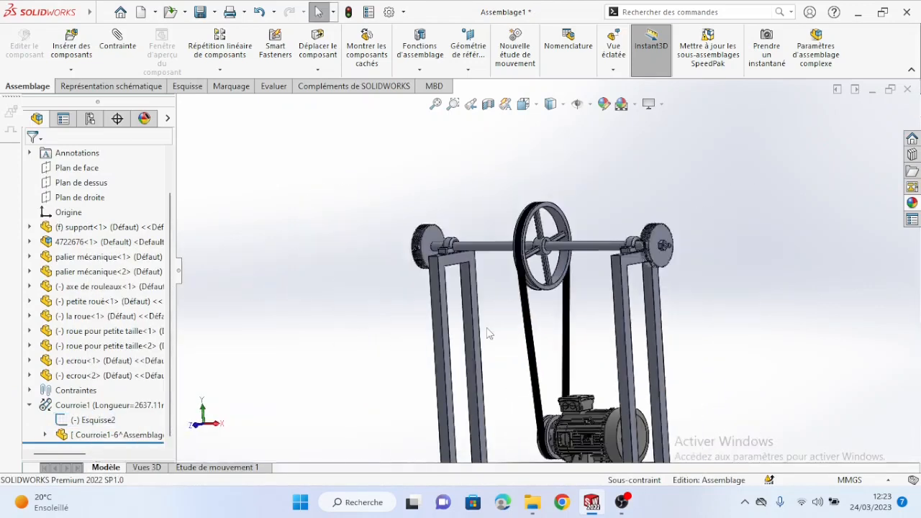
{"action": "middle_click_drag", "start_coordinate": [496, 314], "coordinate": [549, 352]}
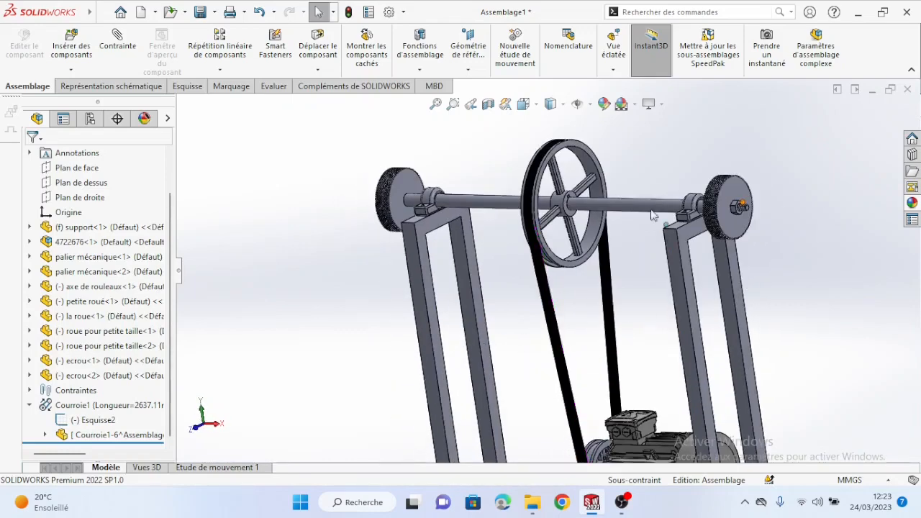
{"action": "left_click", "coordinate": [71, 69]}
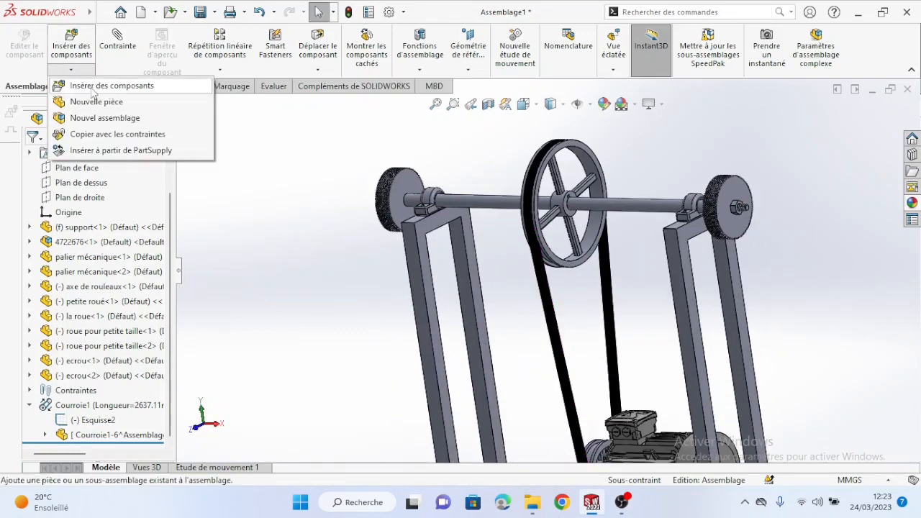
{"action": "left_click", "coordinate": [92, 87]}
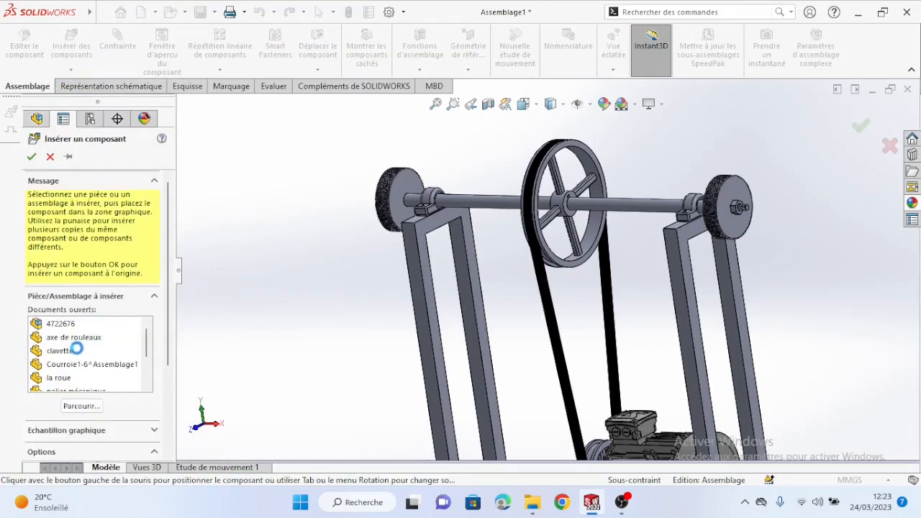
{"action": "left_click", "coordinate": [65, 351]}
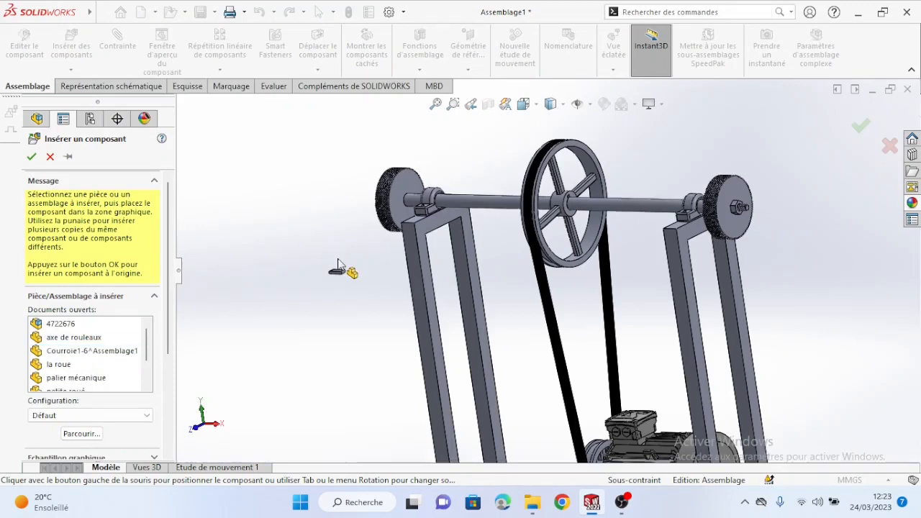
{"action": "left_click", "coordinate": [342, 280]}
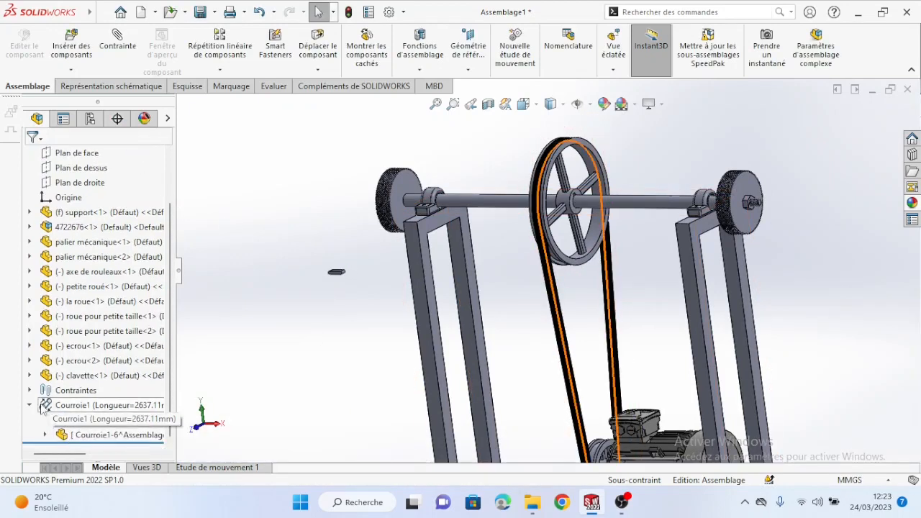
Collapse the Courroie1 feature and move the clavette about 1050 mm along X and up along Y, close to the large wheel
{"action": "left_click", "coordinate": [30, 406]}
{"action": "left_click", "coordinate": [89, 405]}
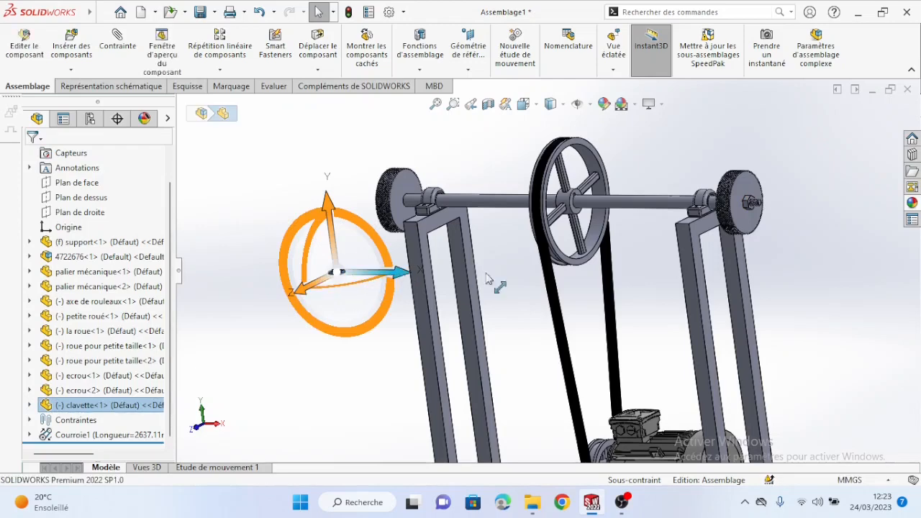
{"action": "left_click_drag", "start_coordinate": [487, 279], "coordinate": [767, 274]}
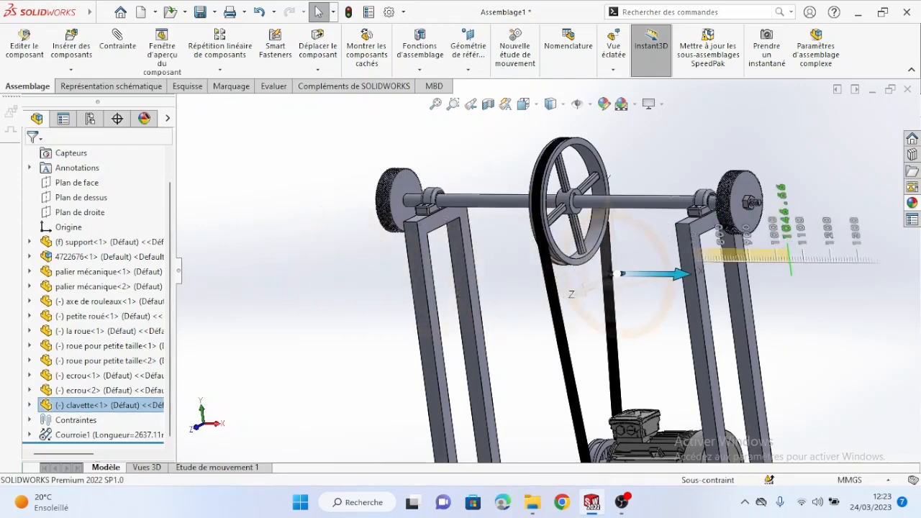
{"action": "left_click_drag", "start_coordinate": [617, 242], "coordinate": [623, 116]}
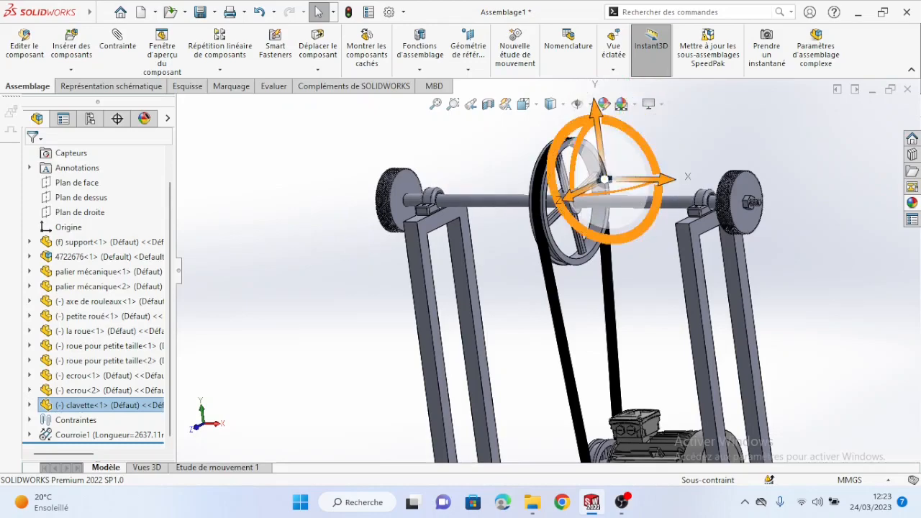
{"action": "left_click", "coordinate": [333, 257]}
{"action": "scroll", "coordinate": [589, 173], "scroll_direction": "down", "scroll_amount": 2}
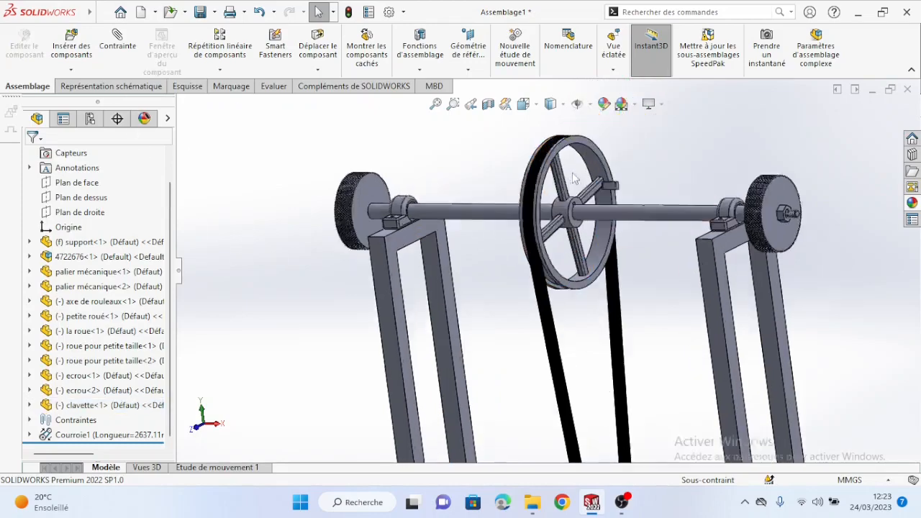
Add a coincident mate between the keyway face in the large wheel's hub and the clavette's flat top face
{"action": "middle_click_drag", "start_coordinate": [606, 178], "coordinate": [566, 243]}
{"action": "scroll", "coordinate": [606, 211], "scroll_direction": "down", "scroll_amount": 5}
{"action": "scroll", "coordinate": [391, 263], "scroll_direction": "down", "scroll_amount": 4}
{"action": "middle_click_drag", "start_coordinate": [403, 295], "coordinate": [476, 303]}
{"action": "scroll", "coordinate": [475, 303], "scroll_direction": "down", "scroll_amount": 5}
{"action": "mouse_move", "coordinate": [469, 260]}
{"action": "middle_mouse_down"}
{"action": "mouse_move", "coordinate": [483, 255]}
{"action": "mouse_move", "coordinate": [452, 256]}
{"action": "middle_mouse_up"}
{"action": "scroll", "coordinate": [439, 270], "scroll_direction": "up", "scroll_amount": 4}
{"action": "scroll", "coordinate": [377, 316], "scroll_direction": "down", "scroll_amount": 5}
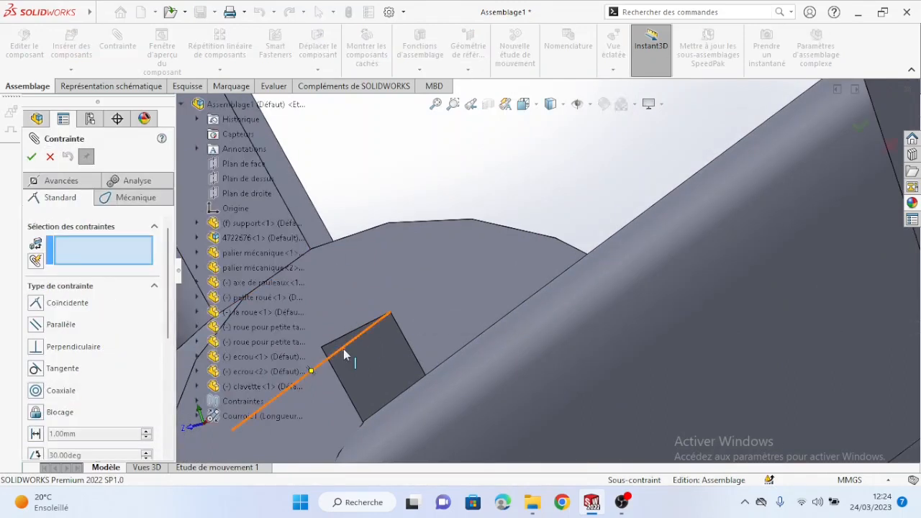
{"action": "left_click", "coordinate": [346, 346]}
{"action": "scroll", "coordinate": [422, 337], "scroll_direction": "up", "scroll_amount": 8}
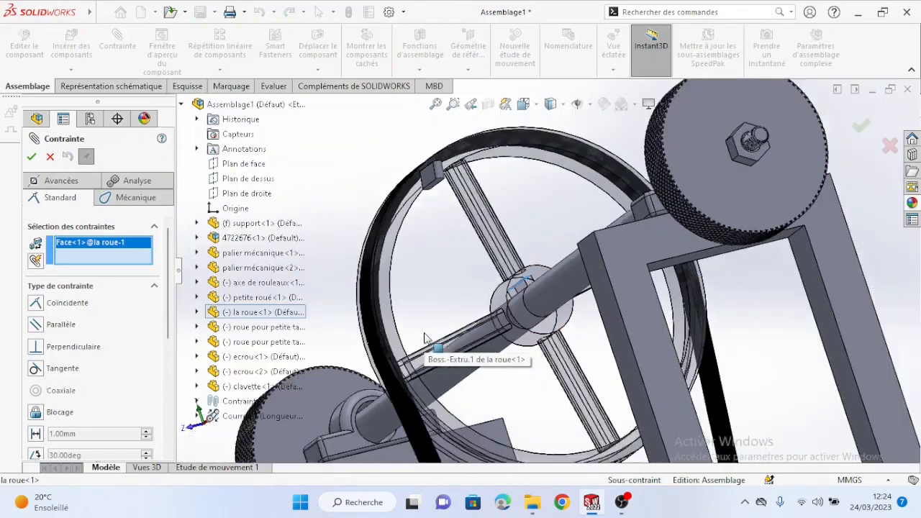
{"action": "scroll", "coordinate": [424, 338], "scroll_direction": "up", "scroll_amount": 2}
{"action": "middle_click_drag", "start_coordinate": [424, 338], "coordinate": [504, 288]}
{"action": "scroll", "coordinate": [523, 273], "scroll_direction": "down", "scroll_amount": 6}
{"action": "scroll", "coordinate": [529, 273], "scroll_direction": "down", "scroll_amount": 3}
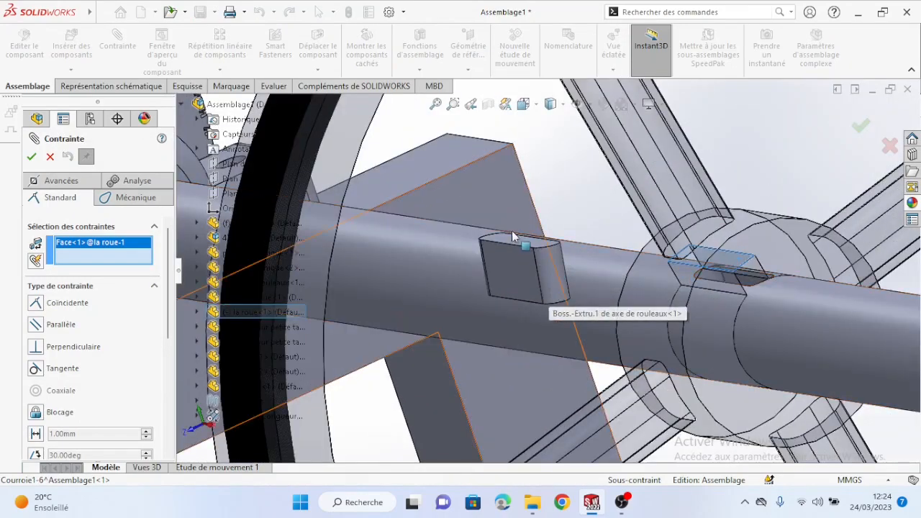
{"action": "left_click", "coordinate": [529, 248]}
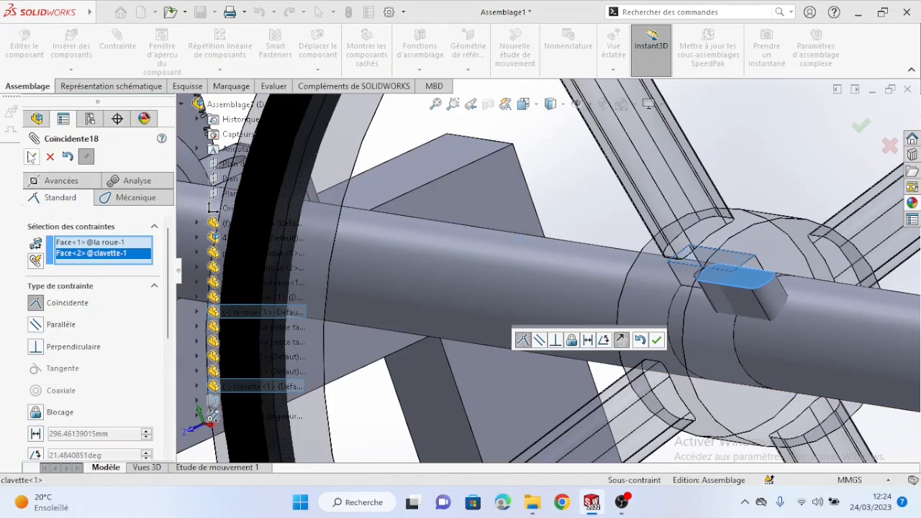
{"action": "left_click", "coordinate": [32, 160]}
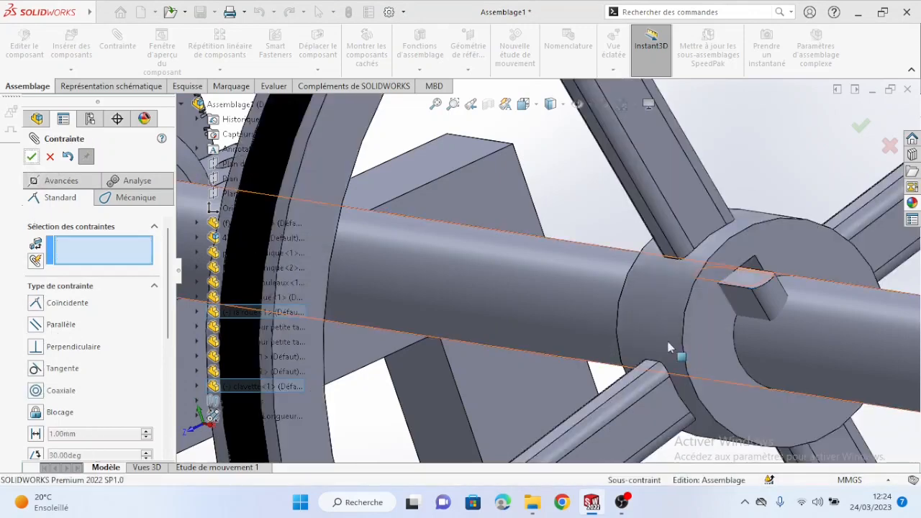
Add a coincident mate between the clavette's flat side face and the matching side face of the wheel hub's keyway
{"action": "scroll", "coordinate": [771, 302], "scroll_direction": "down", "scroll_amount": 3}
{"action": "middle_click_drag", "start_coordinate": [750, 289], "coordinate": [775, 280]}
{"action": "scroll", "coordinate": [776, 280], "scroll_direction": "down", "scroll_amount": 3}
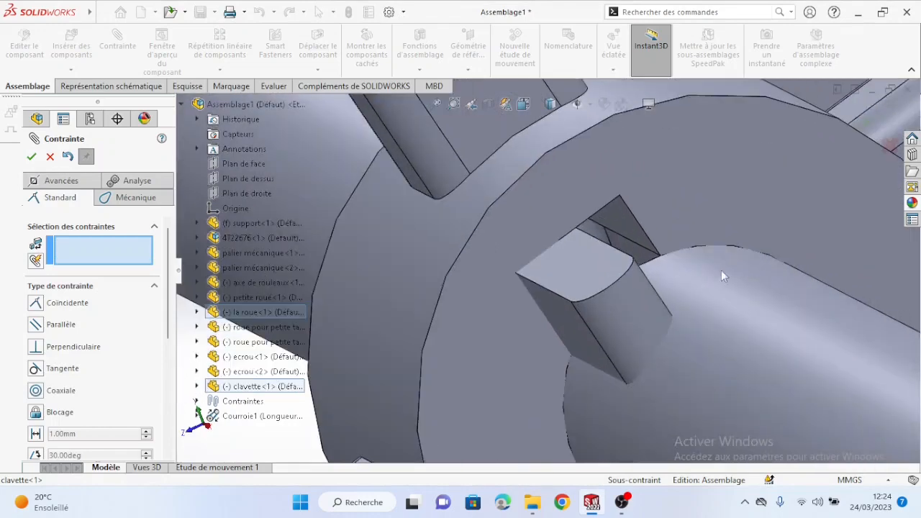
{"action": "middle_click_drag", "start_coordinate": [631, 285], "coordinate": [651, 263]}
{"action": "left_click", "coordinate": [666, 243]}
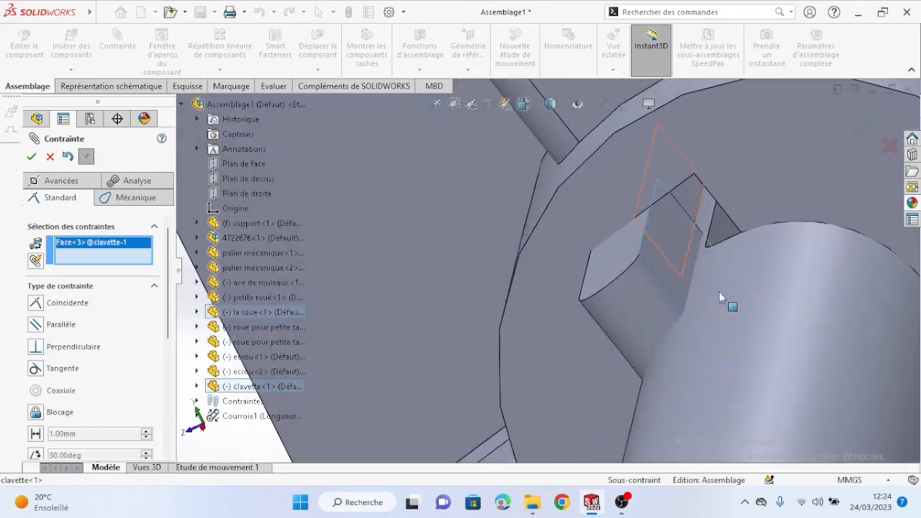
{"action": "middle_click_drag", "start_coordinate": [719, 291], "coordinate": [652, 232]}
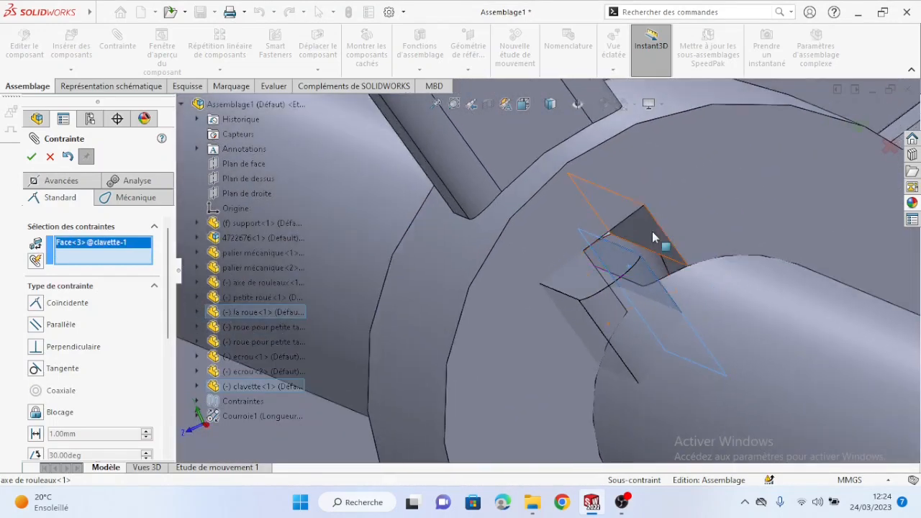
{"action": "left_click", "coordinate": [654, 230]}
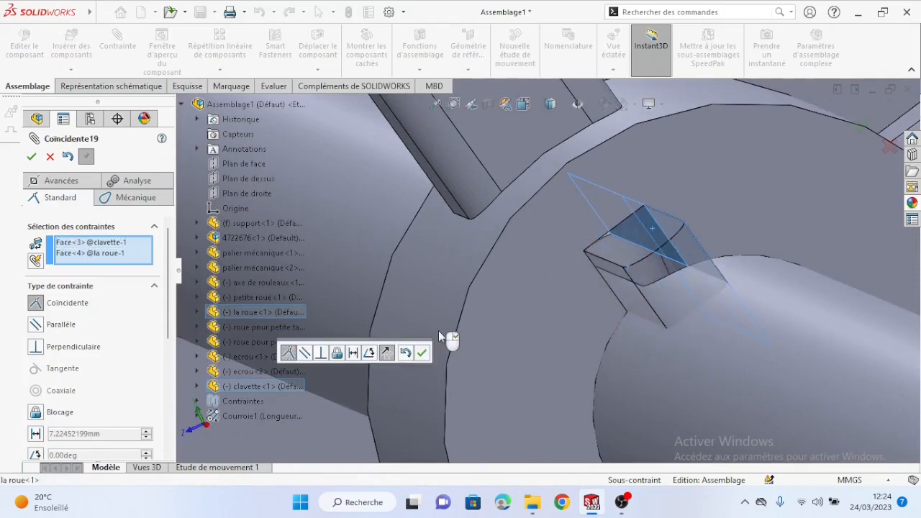
{"action": "left_click", "coordinate": [31, 157]}
Slide the clavette along the shaft into the wheel hub's keyway, check it from both hub sides, and close the mate command
{"action": "middle_click_drag", "start_coordinate": [650, 344], "coordinate": [628, 311]}
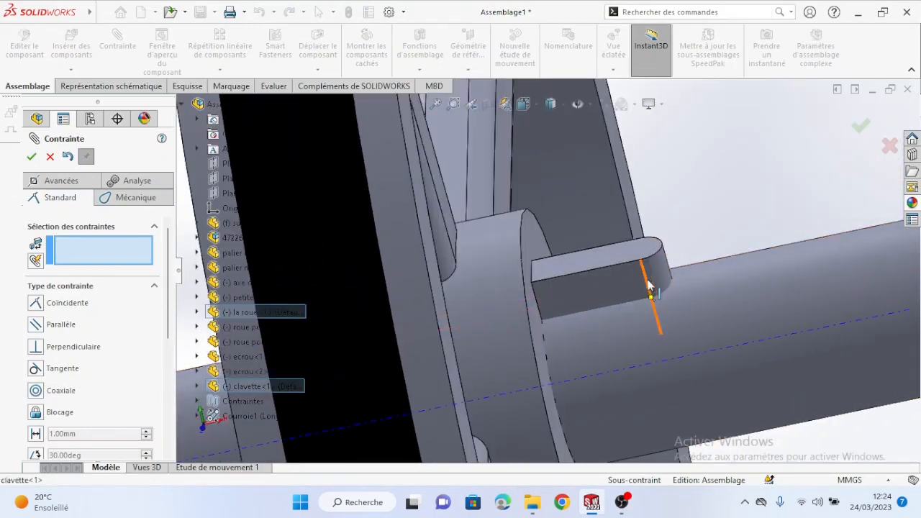
{"action": "left_click_drag", "start_coordinate": [650, 286], "coordinate": [510, 299]}
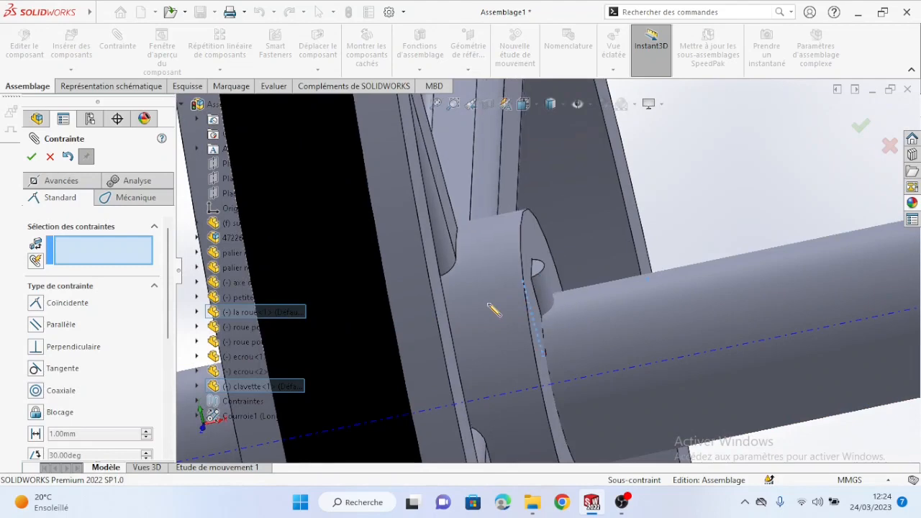
{"action": "mouse_move", "coordinate": [539, 313]}
{"action": "middle_mouse_down"}
{"action": "mouse_move", "coordinate": [550, 300]}
{"action": "mouse_move", "coordinate": [522, 311]}
{"action": "middle_mouse_up"}
{"action": "mouse_move", "coordinate": [565, 295]}
{"action": "left_mouse_down"}
{"action": "mouse_move", "coordinate": [531, 293]}
{"action": "mouse_move", "coordinate": [599, 309]}
{"action": "left_mouse_up"}
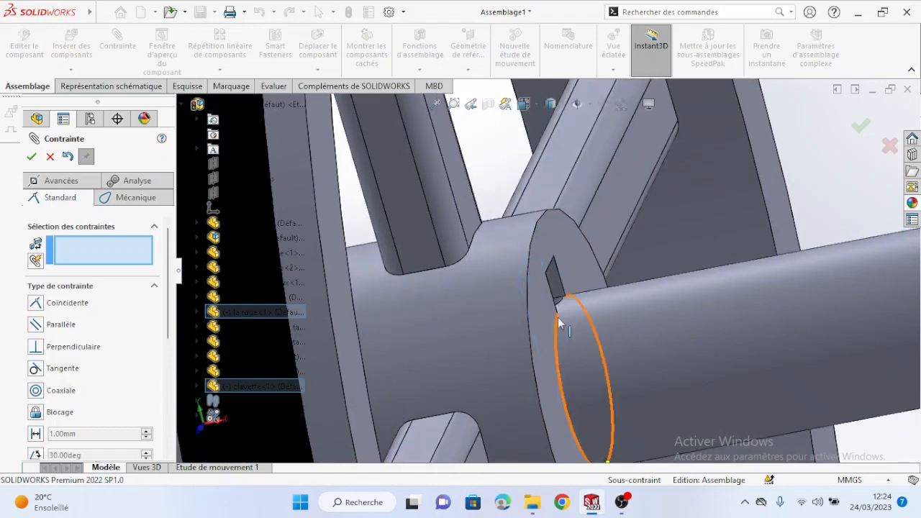
{"action": "scroll", "coordinate": [558, 322], "scroll_direction": "up", "scroll_amount": 5}
{"action": "middle_click_drag", "start_coordinate": [650, 344], "coordinate": [531, 335]}
{"action": "scroll", "coordinate": [510, 340], "scroll_direction": "up", "scroll_amount": 5}
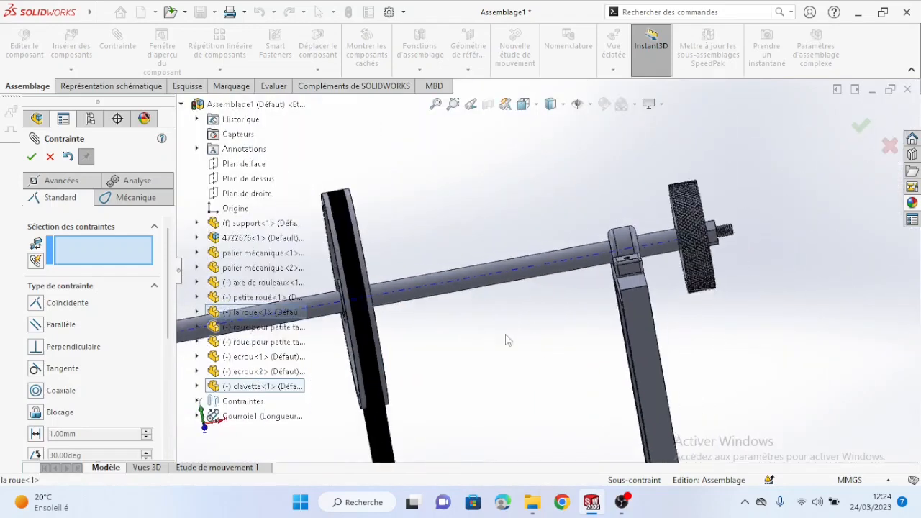
{"action": "scroll", "coordinate": [347, 305], "scroll_direction": "down", "scroll_amount": 5}
{"action": "middle_click_drag", "start_coordinate": [390, 284], "coordinate": [412, 257]}
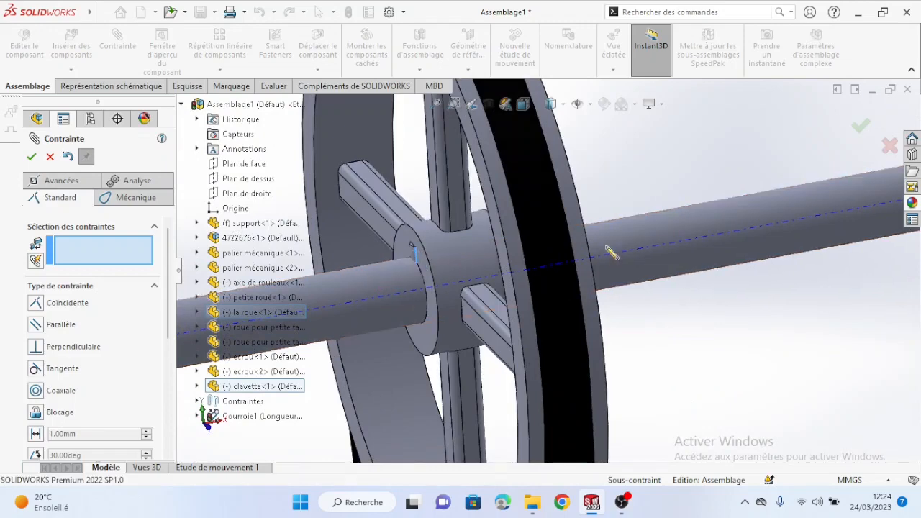
{"action": "scroll", "coordinate": [404, 243], "scroll_direction": "down", "scroll_amount": 5}
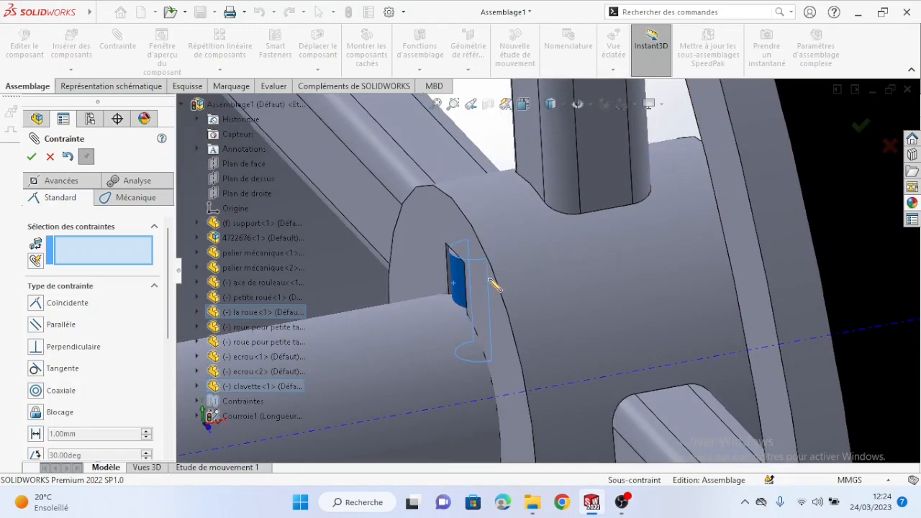
{"action": "scroll", "coordinate": [639, 306], "scroll_direction": "up", "scroll_amount": 5}
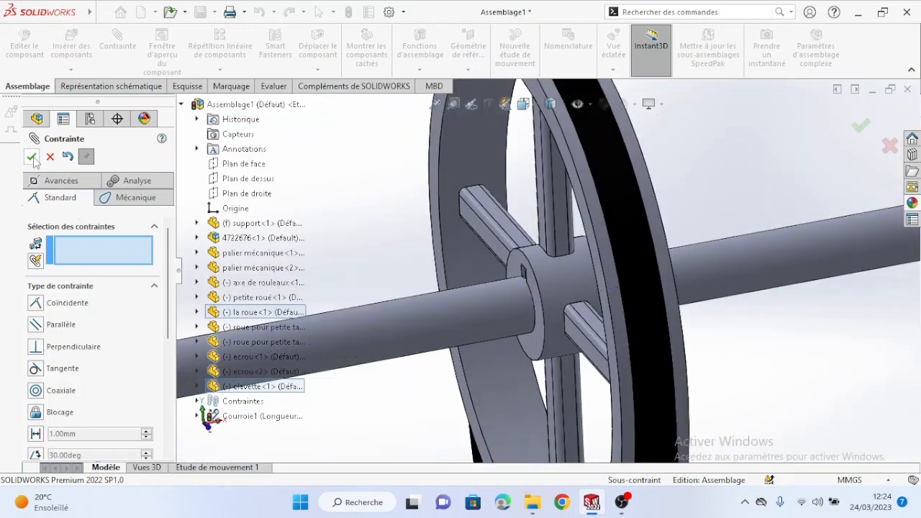
{"action": "key", "text": "Escape"}
Open the design library and activate the Toolbox add-in
{"action": "scroll", "coordinate": [648, 341], "scroll_direction": "up", "scroll_amount": 6}
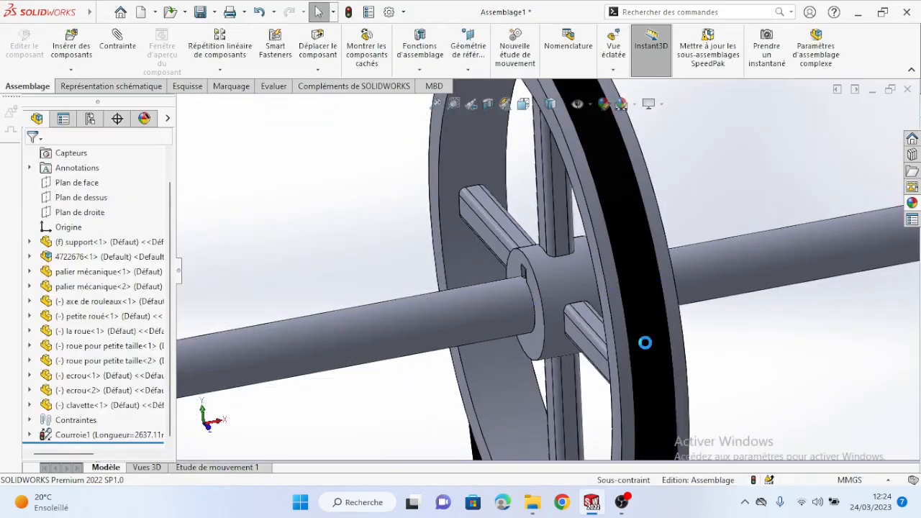
{"action": "scroll", "coordinate": [653, 331], "scroll_direction": "up", "scroll_amount": 5}
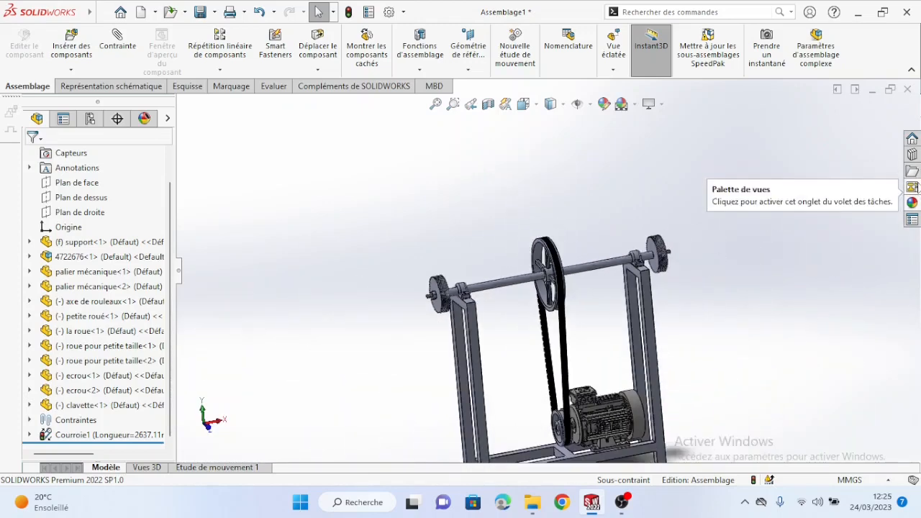
{"action": "left_click", "coordinate": [913, 155]}
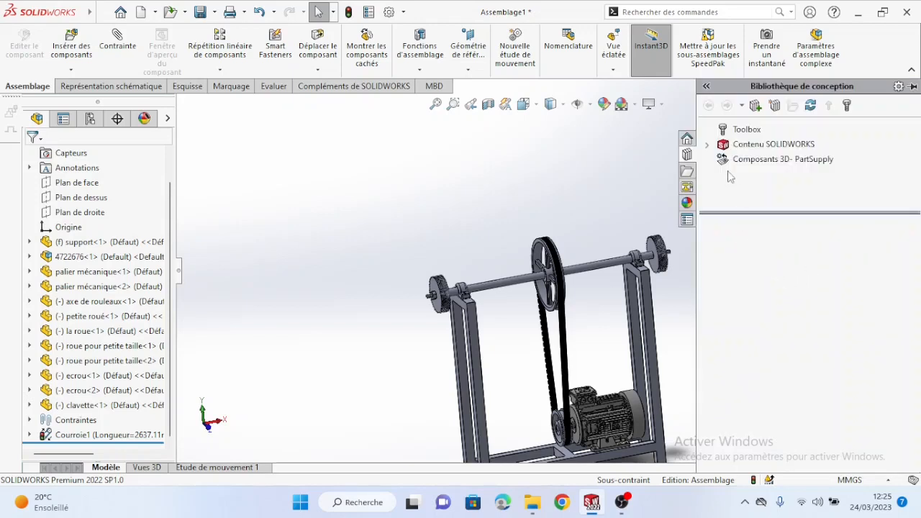
{"action": "left_click", "coordinate": [745, 129]}
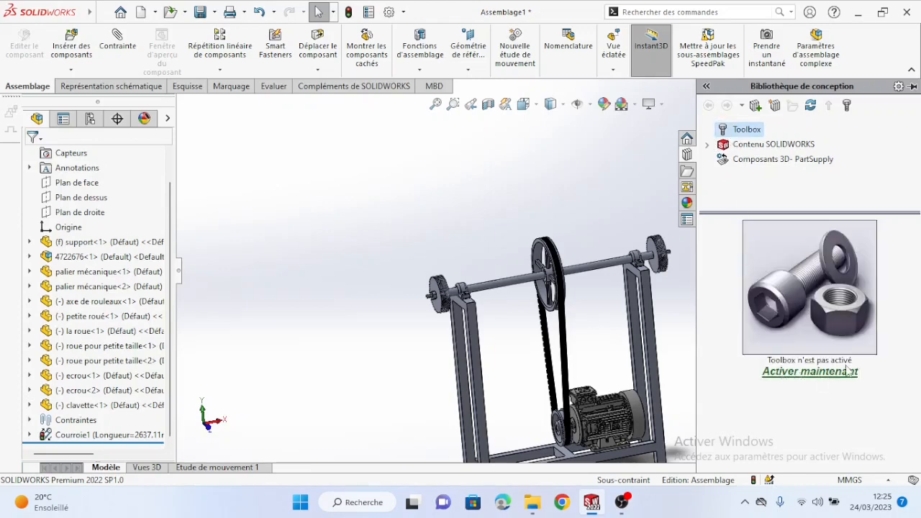
{"action": "left_click", "coordinate": [814, 376]}
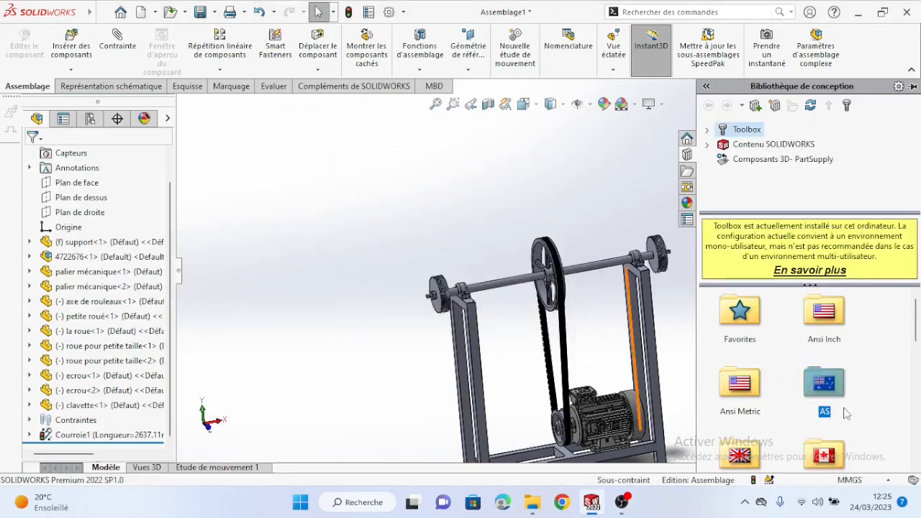
Browse the Toolbox component categories of the Ansi Metric, Ansi Inch and AS standards
{"action": "double_click", "coordinate": [729, 393]}
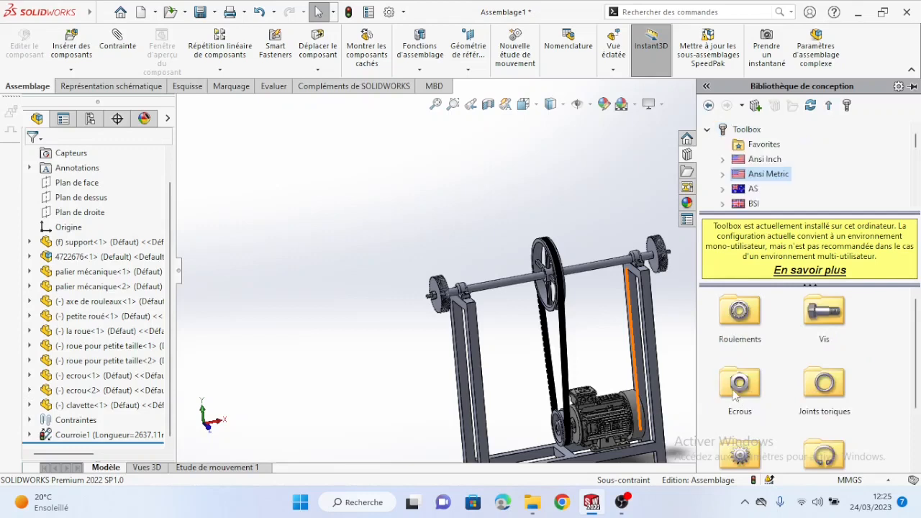
{"action": "scroll", "coordinate": [814, 356], "scroll_direction": "down", "scroll_amount": 2}
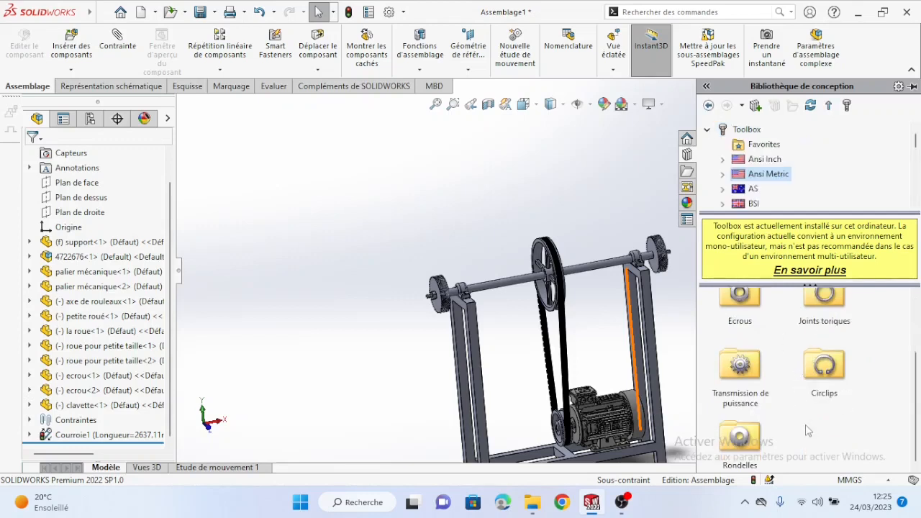
{"action": "scroll", "coordinate": [775, 454], "scroll_direction": "up", "scroll_amount": 2}
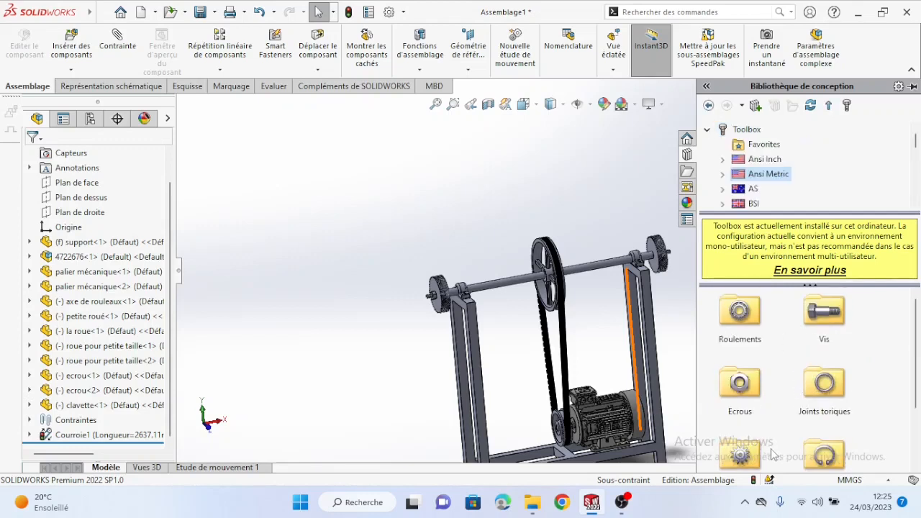
{"action": "left_click", "coordinate": [763, 159]}
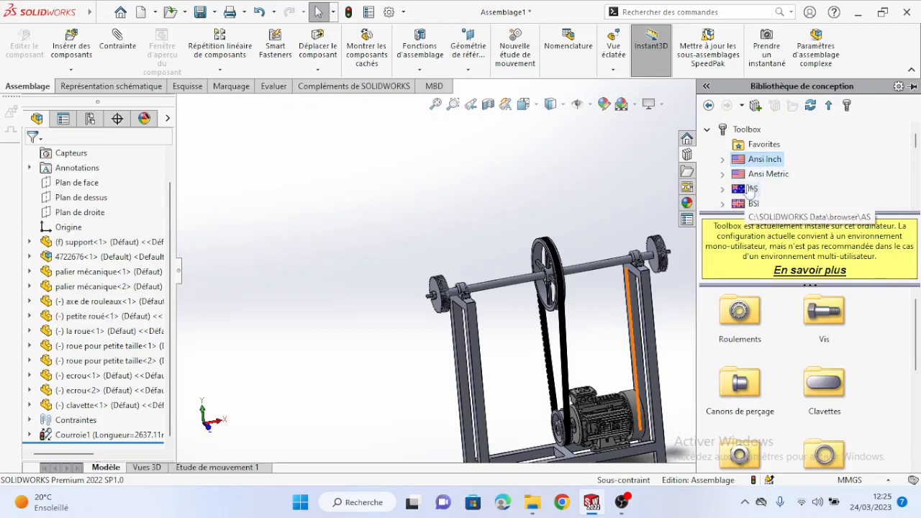
{"action": "left_click", "coordinate": [753, 190]}
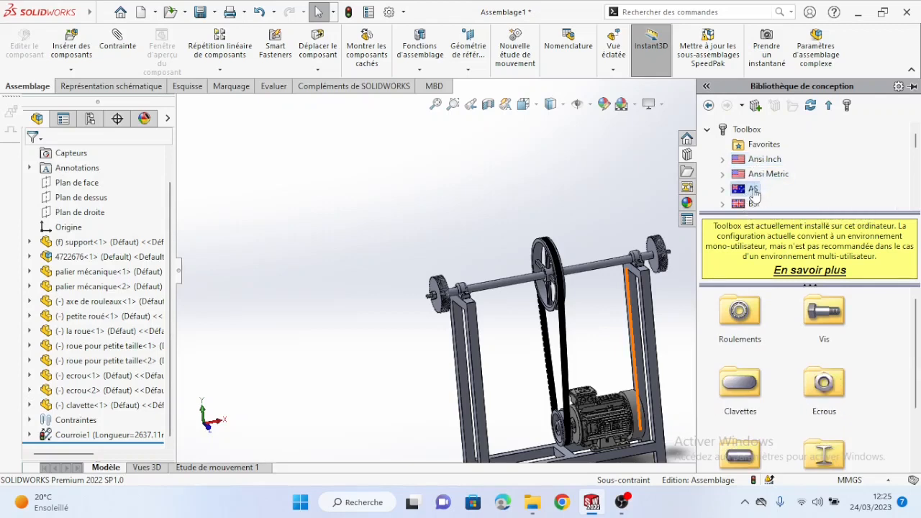
Insert a Clavette carrée from the AS standard's Clavettes parallèles into the empty space beside the assembly
{"action": "double_click", "coordinate": [737, 378]}
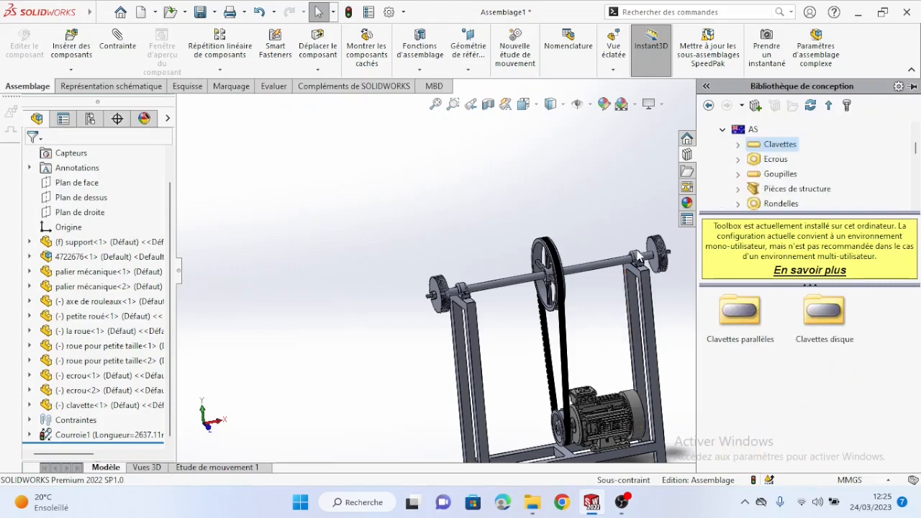
{"action": "double_click", "coordinate": [740, 313]}
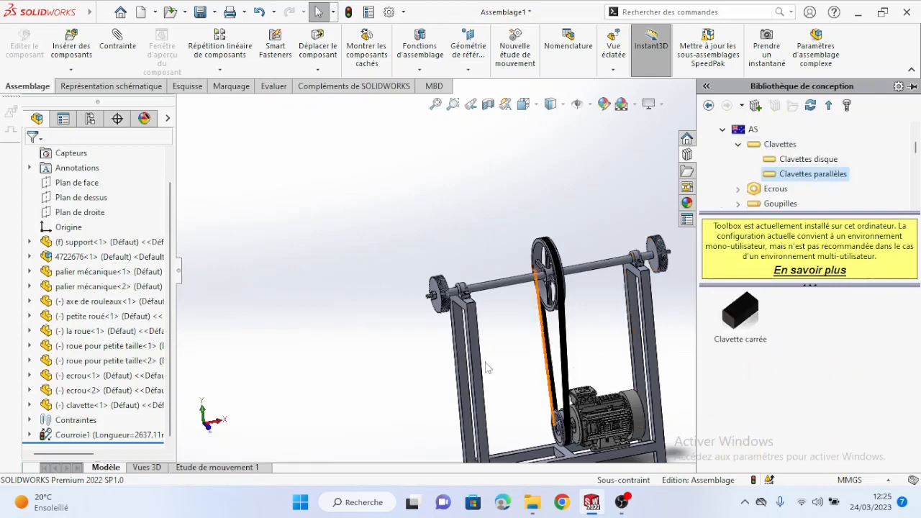
{"action": "left_click", "coordinate": [736, 322]}
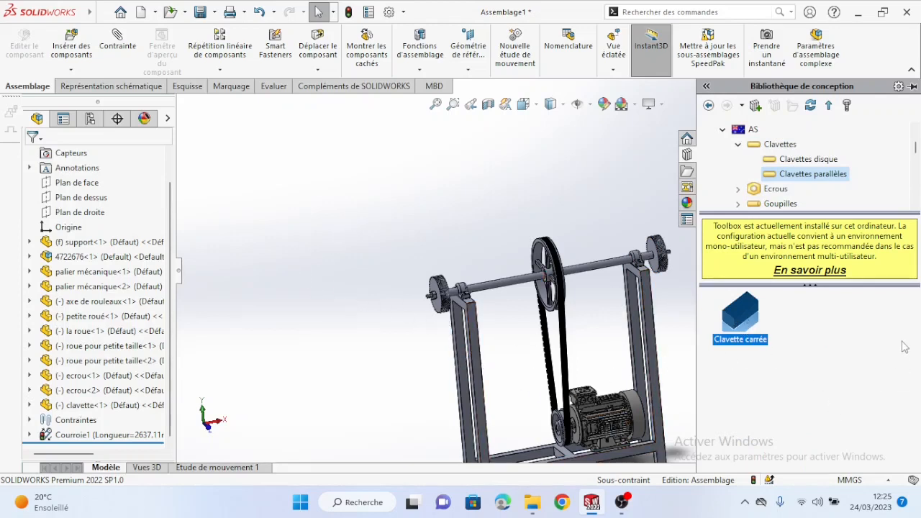
{"action": "left_click_drag", "start_coordinate": [753, 326], "coordinate": [411, 211]}
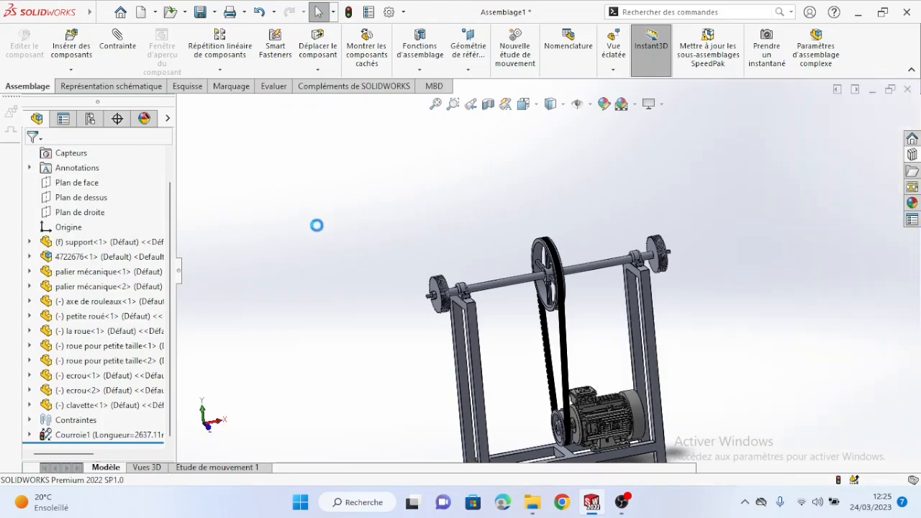
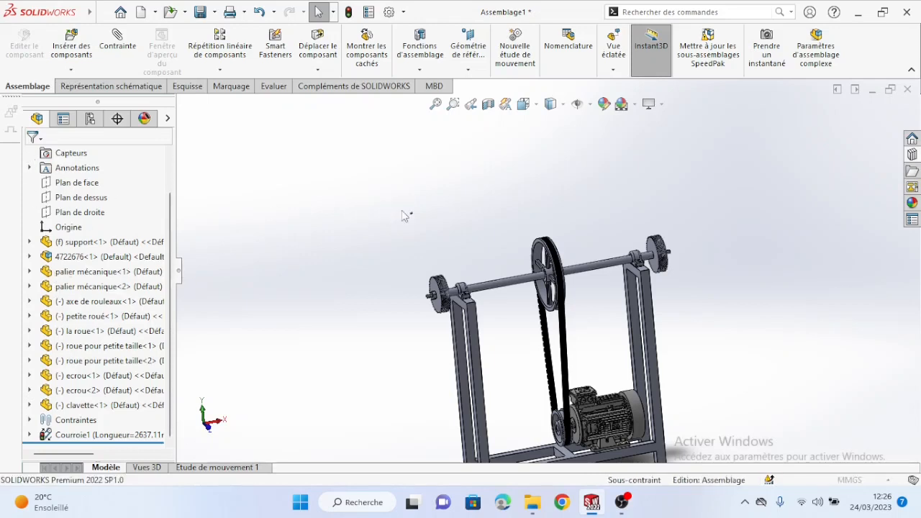
Configure the square key for a 17mm - 22mm shaft diameter with form A and review its properties
{"action": "scroll", "coordinate": [401, 226], "scroll_direction": "down", "scroll_amount": 3}
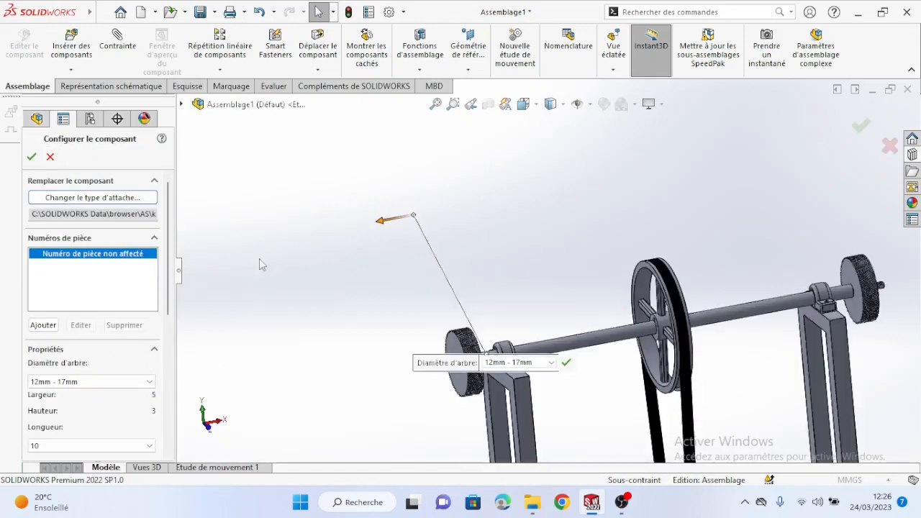
{"action": "scroll", "coordinate": [401, 226], "scroll_direction": "down", "scroll_amount": 3}
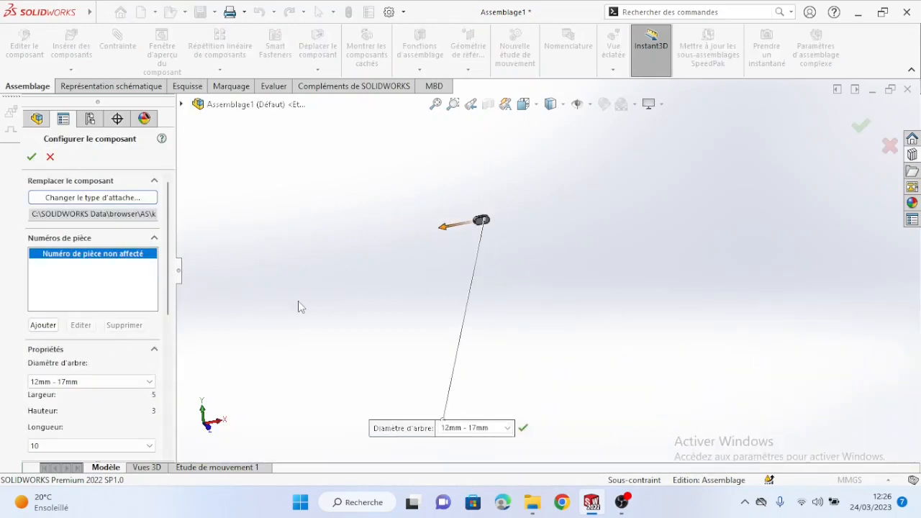
{"action": "scroll", "coordinate": [483, 244], "scroll_direction": "down", "scroll_amount": 5}
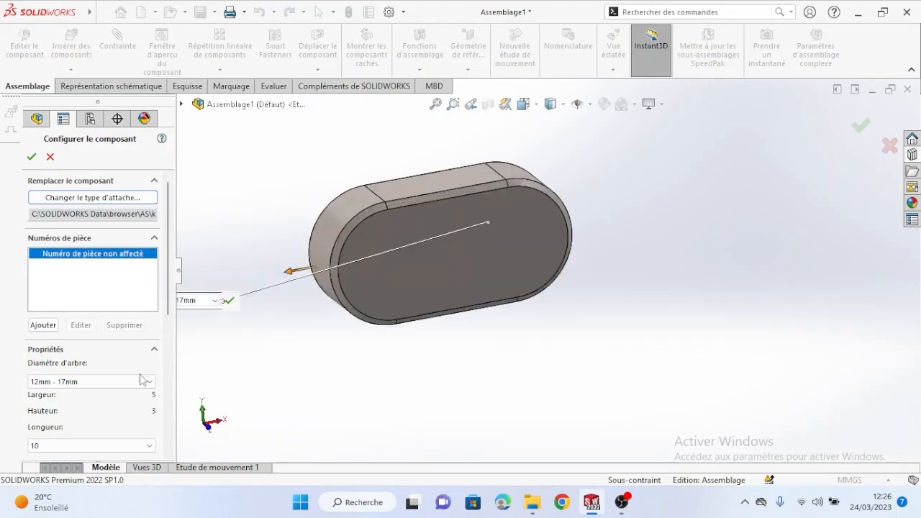
{"action": "scroll", "coordinate": [149, 334], "scroll_direction": "down", "scroll_amount": 3}
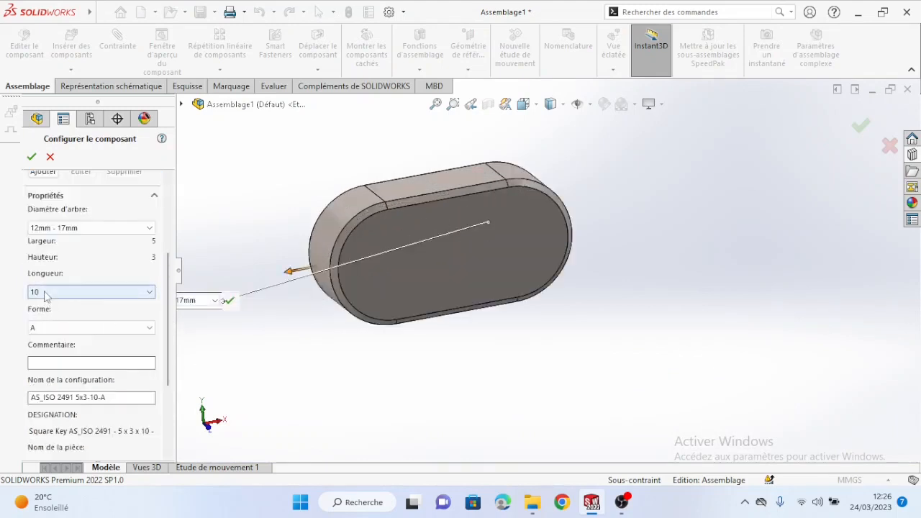
{"action": "left_click", "coordinate": [74, 328]}
{"action": "left_click", "coordinate": [74, 339]}
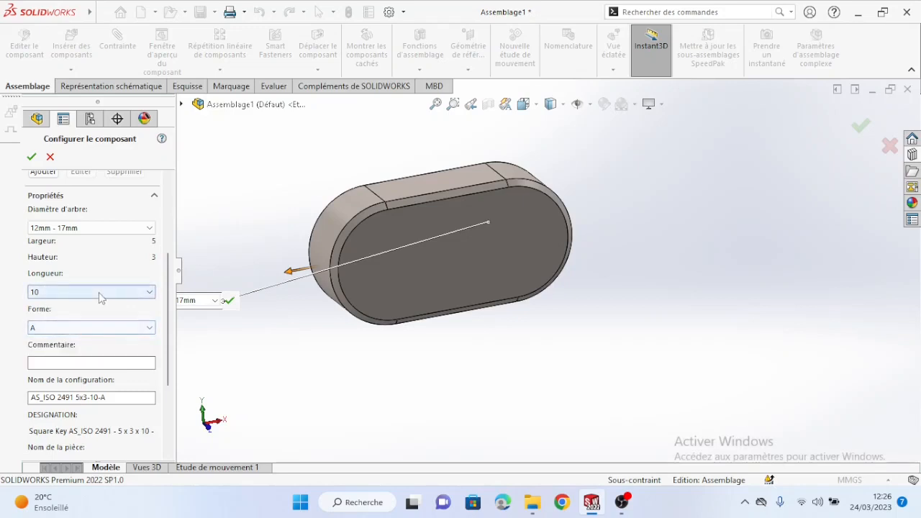
{"action": "scroll", "coordinate": [108, 260], "scroll_direction": "up", "scroll_amount": 4}
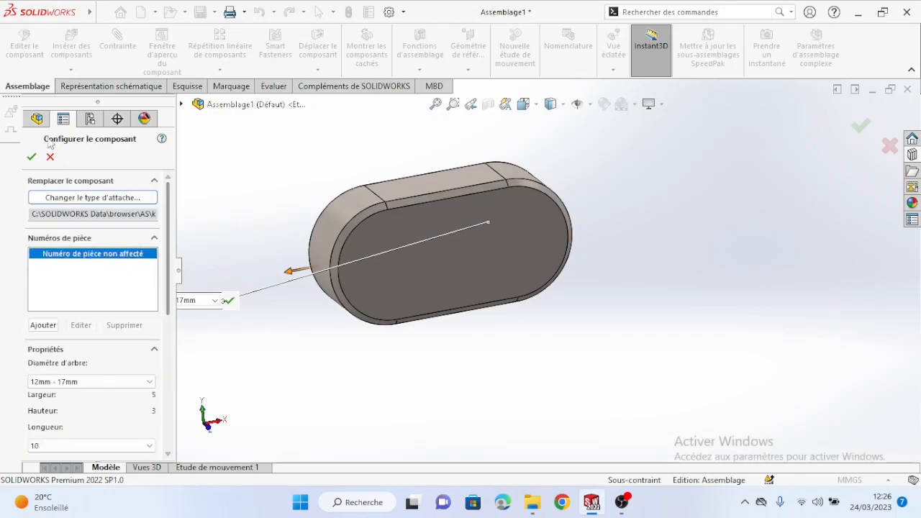
{"action": "scroll", "coordinate": [83, 381], "scroll_direction": "down", "scroll_amount": 1}
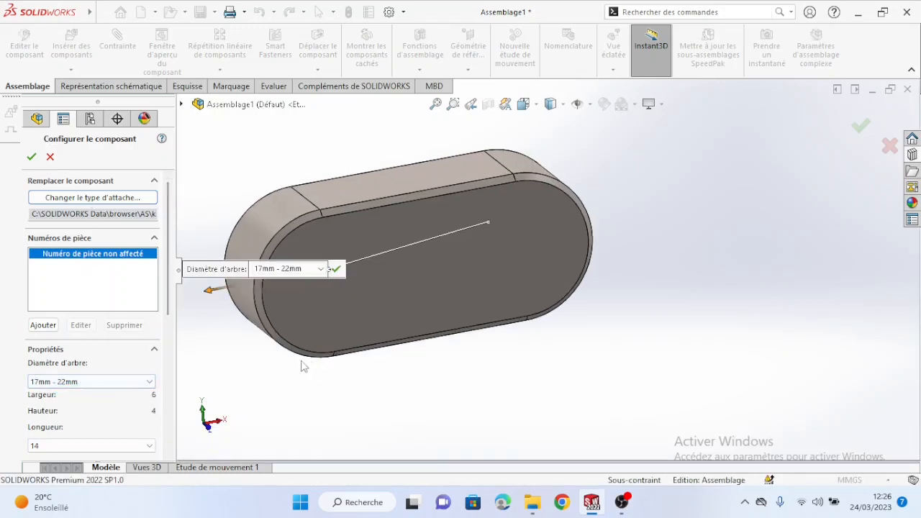
{"action": "scroll", "coordinate": [79, 416], "scroll_direction": "down", "scroll_amount": 5}
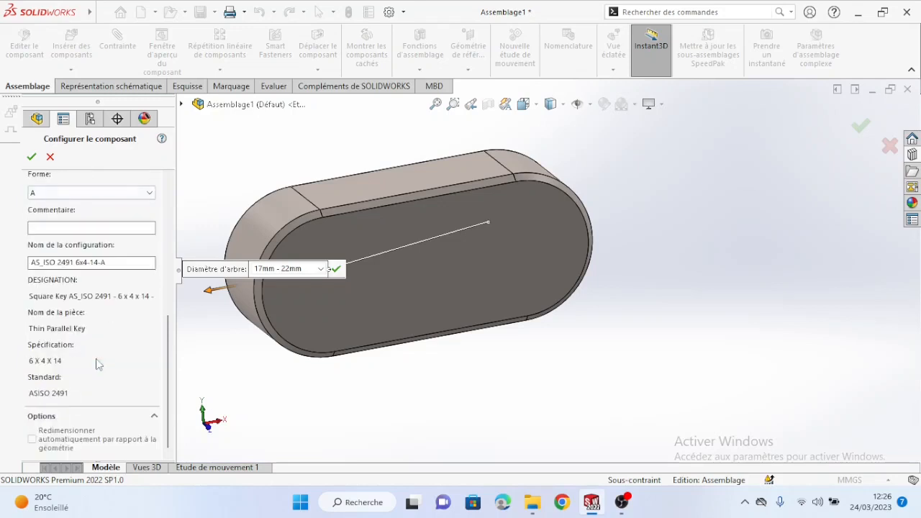
{"action": "scroll", "coordinate": [123, 384], "scroll_direction": "up", "scroll_amount": 6}
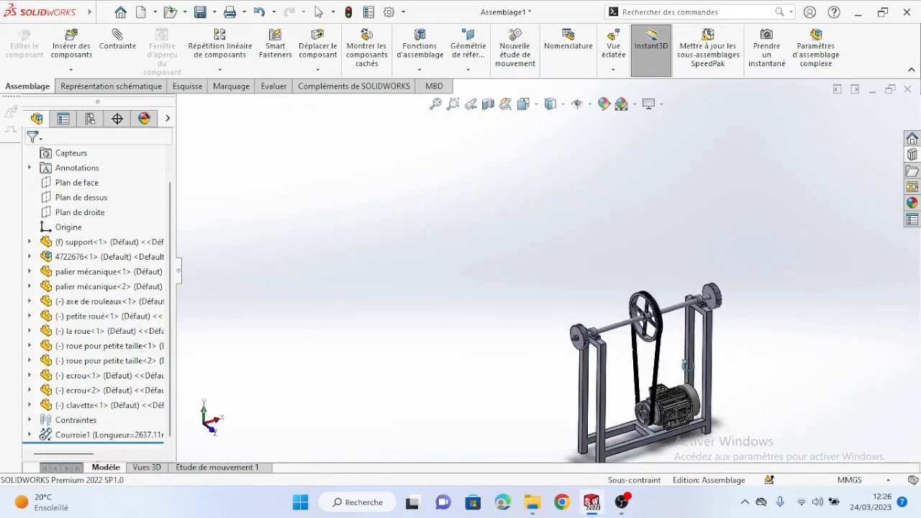
Inspect the bearing housing beside the knurled wheel and open the Ansi Metric ball bearings (Roulements à billes) in the Toolbox
{"action": "scroll", "coordinate": [685, 366], "scroll_direction": "down", "scroll_amount": 5}
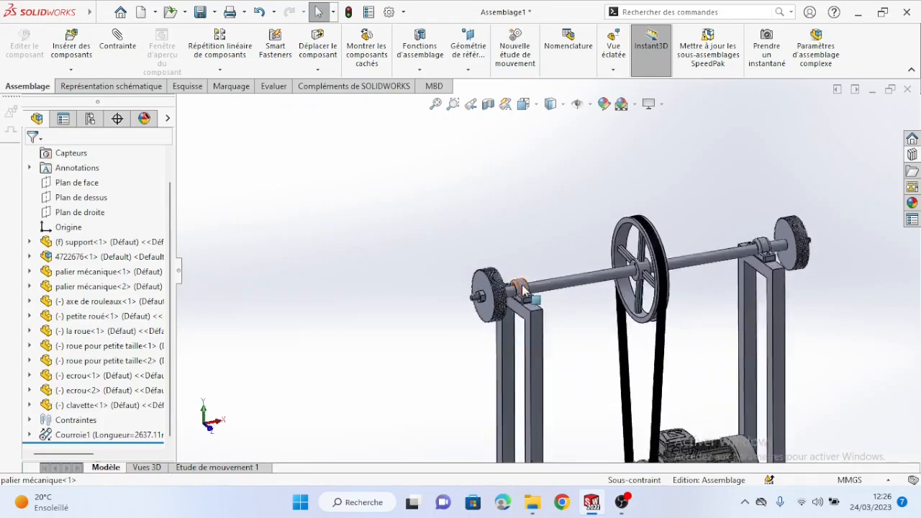
{"action": "scroll", "coordinate": [524, 290], "scroll_direction": "down", "scroll_amount": 5}
{"action": "mouse_move", "coordinate": [524, 289]}
{"action": "middle_mouse_down"}
{"action": "mouse_move", "coordinate": [540, 278]}
{"action": "mouse_move", "coordinate": [533, 303]}
{"action": "middle_mouse_up"}
{"action": "scroll", "coordinate": [744, 259], "scroll_direction": "up", "scroll_amount": 3}
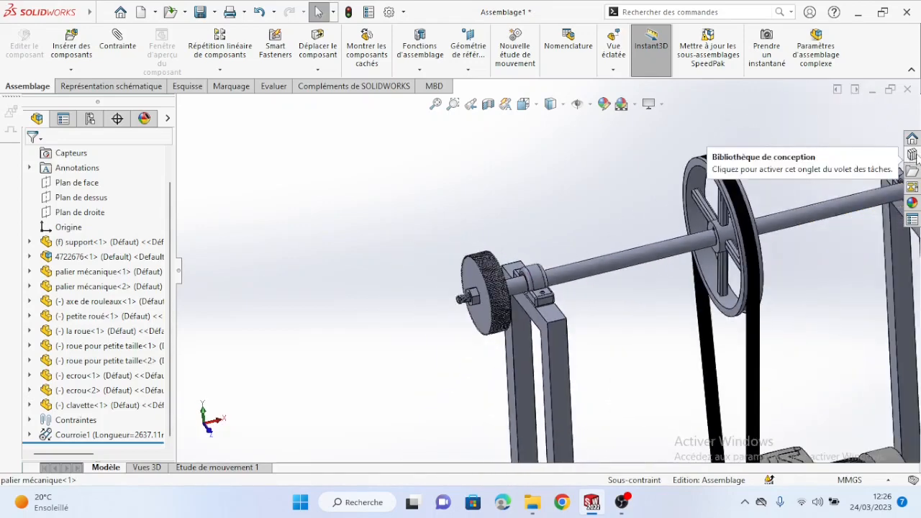
{"action": "left_click", "coordinate": [912, 155]}
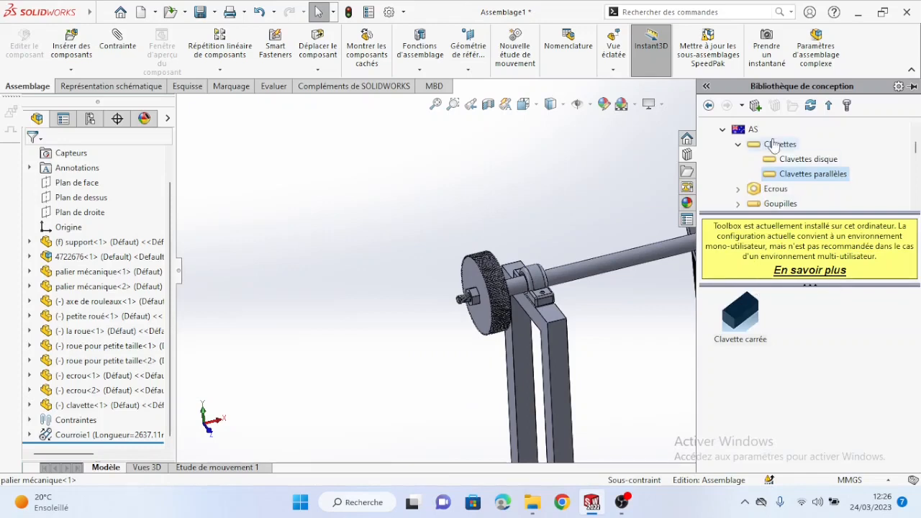
{"action": "left_click", "coordinate": [739, 146]}
{"action": "scroll", "coordinate": [727, 178], "scroll_direction": "up", "scroll_amount": 2}
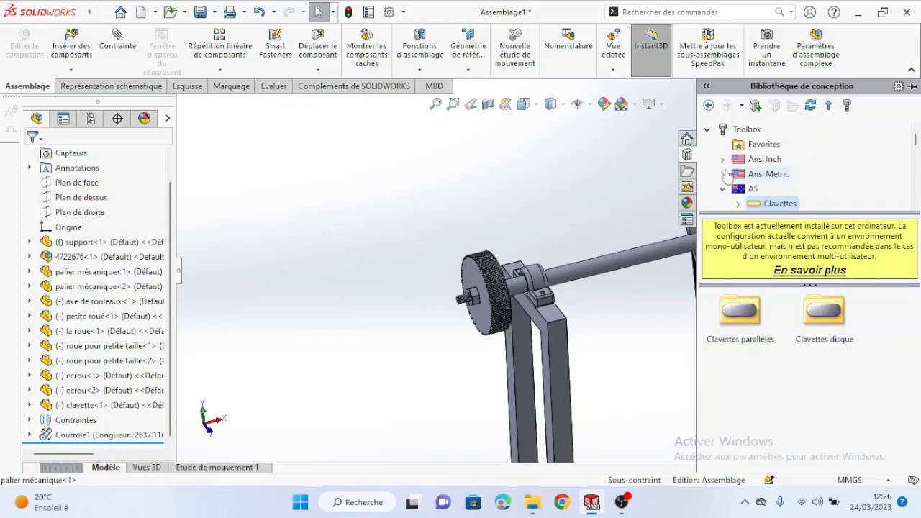
{"action": "left_click", "coordinate": [742, 175]}
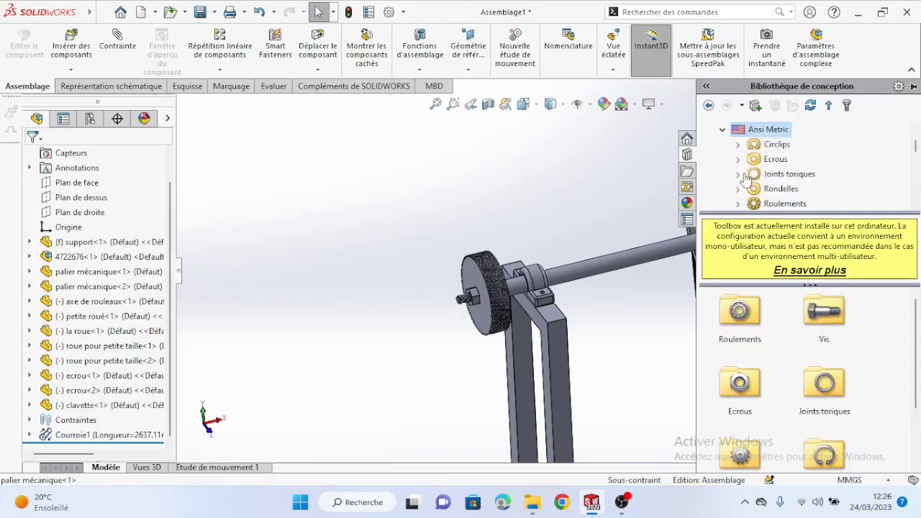
{"action": "double_click", "coordinate": [753, 324]}
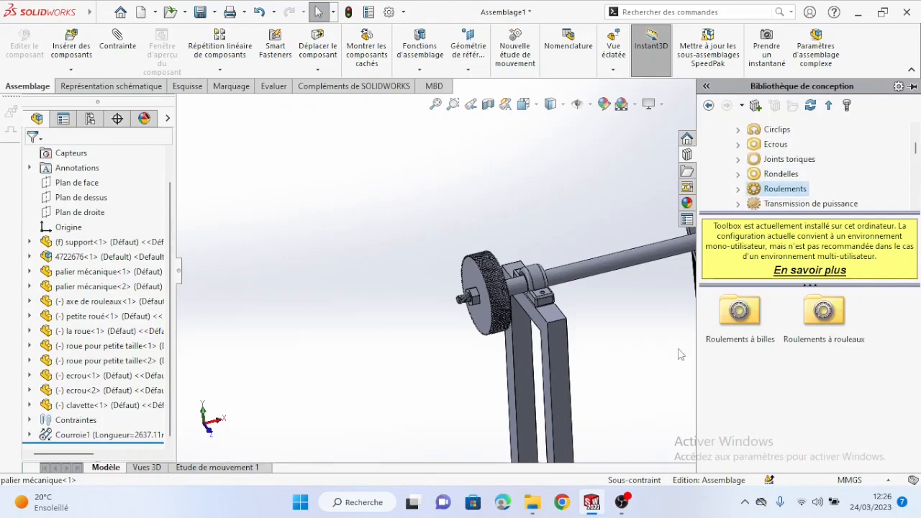
{"action": "left_click", "coordinate": [741, 322]}
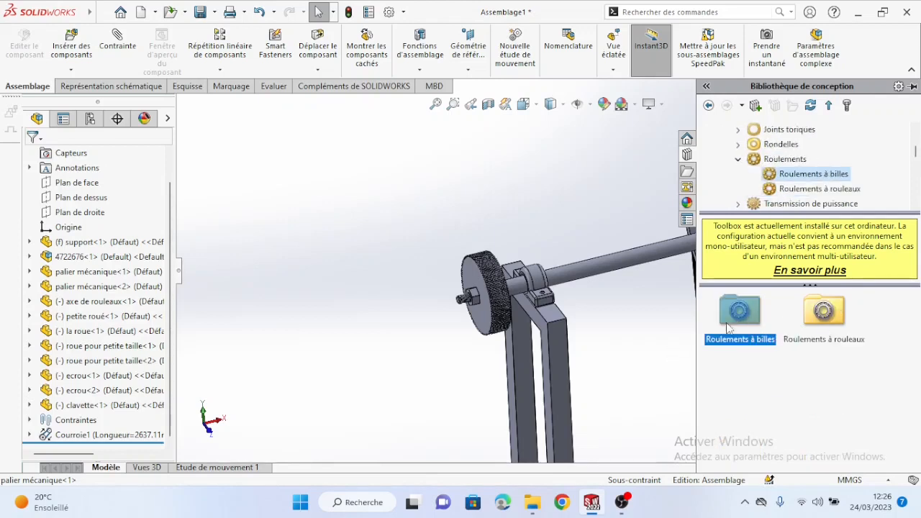
{"action": "double_click", "coordinate": [736, 317]}
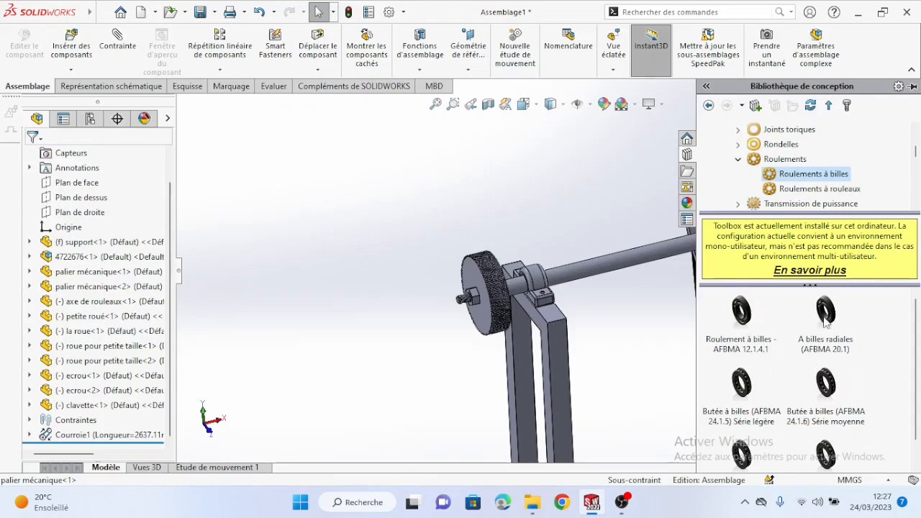
Insert the radial ball bearing A billes radiales (AFBMA 20.1) at the bearing housing beside the knurled wheel
{"action": "mouse_move", "coordinate": [746, 326]}
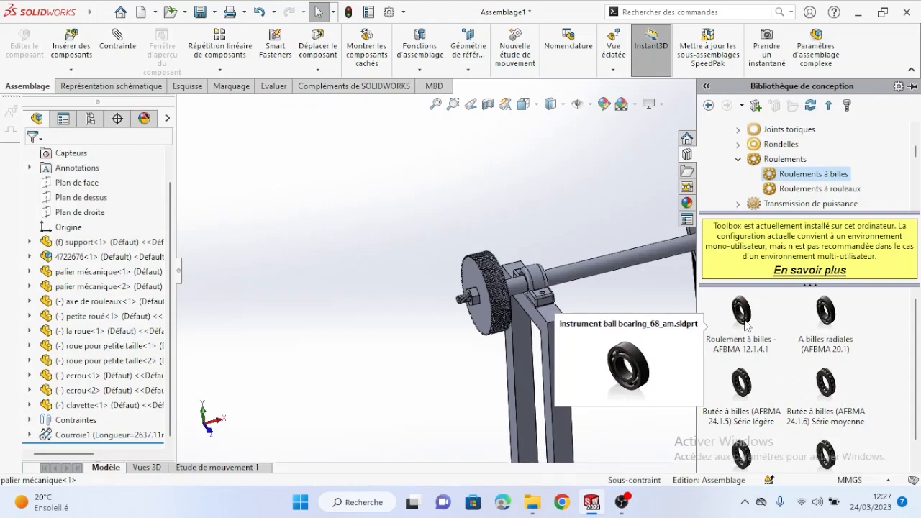
{"action": "left_click", "coordinate": [821, 317]}
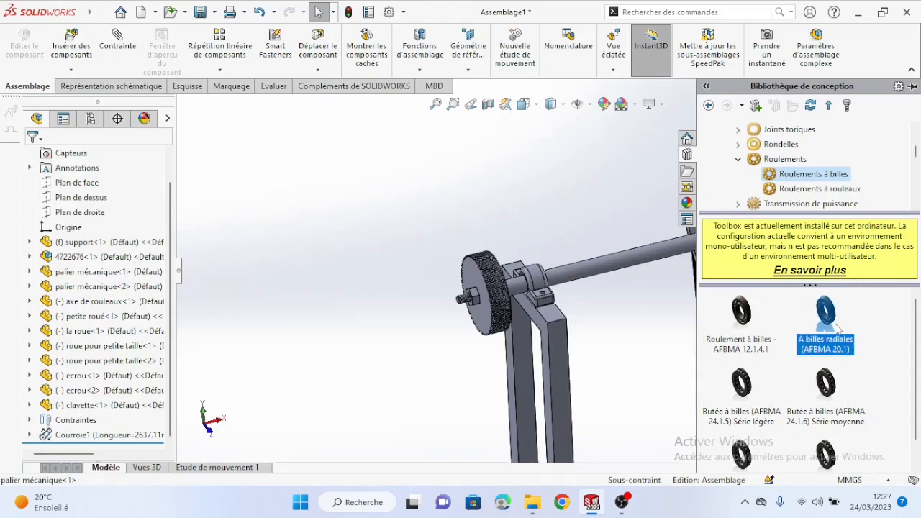
{"action": "left_click_drag", "start_coordinate": [837, 329], "coordinate": [646, 319]}
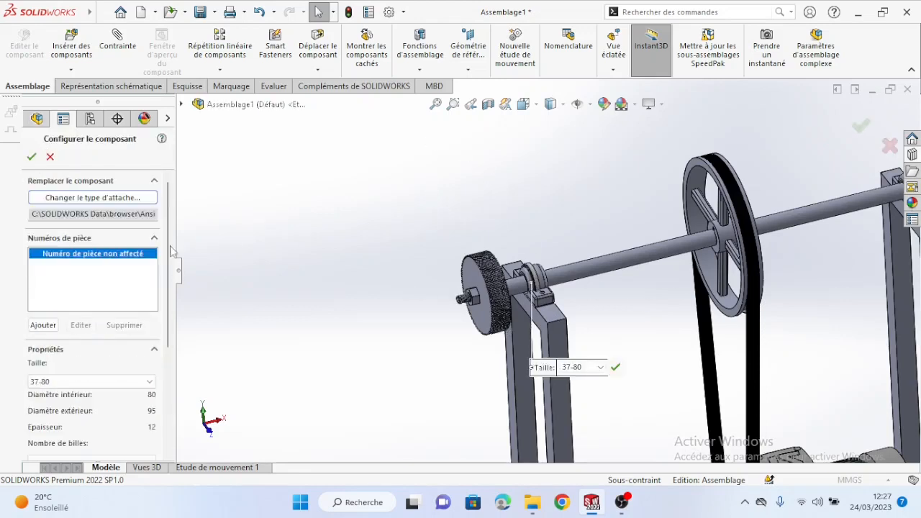
{"action": "scroll", "coordinate": [466, 288], "scroll_direction": "down", "scroll_amount": 2}
{"action": "scroll", "coordinate": [467, 260], "scroll_direction": "down", "scroll_amount": 2}
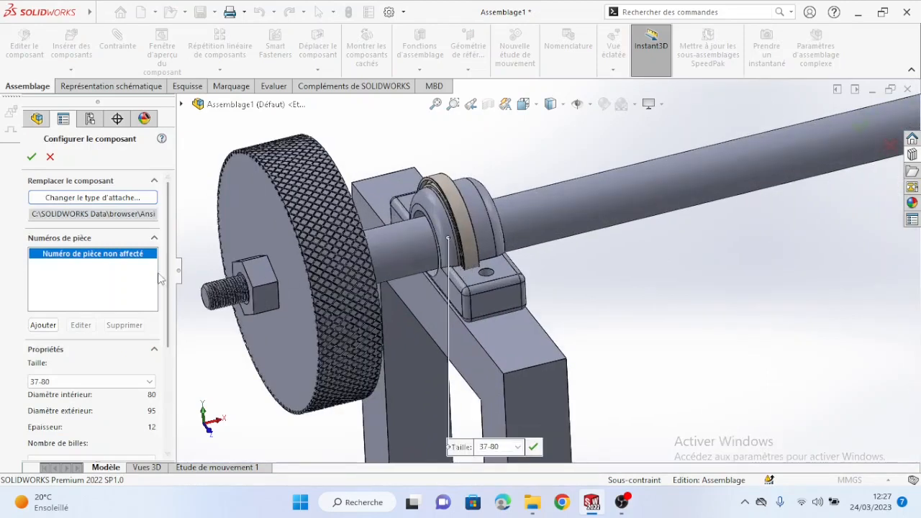
Set the radial ball bearing's display (Affichage) to Détaillé and review its remaining configuration options
{"action": "scroll", "coordinate": [170, 271], "scroll_direction": "down", "scroll_amount": 4}
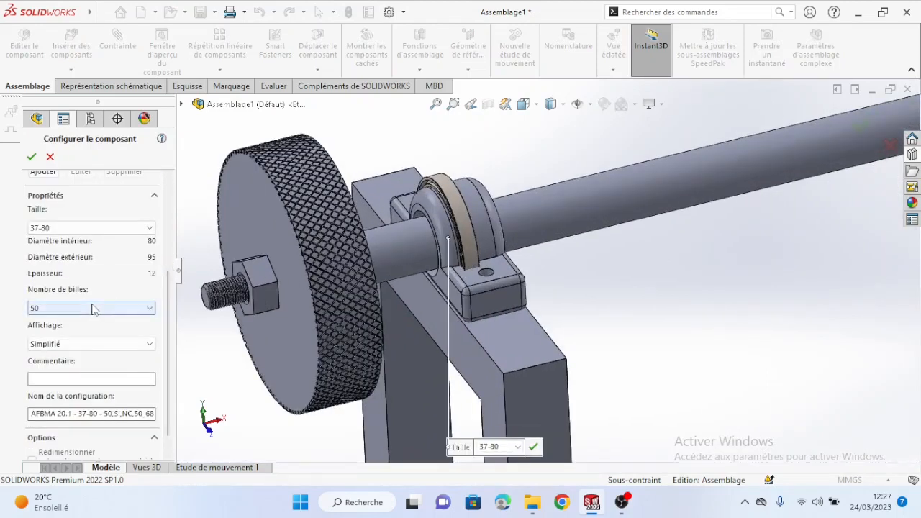
{"action": "left_click", "coordinate": [92, 345]}
{"action": "left_click", "coordinate": [86, 364]}
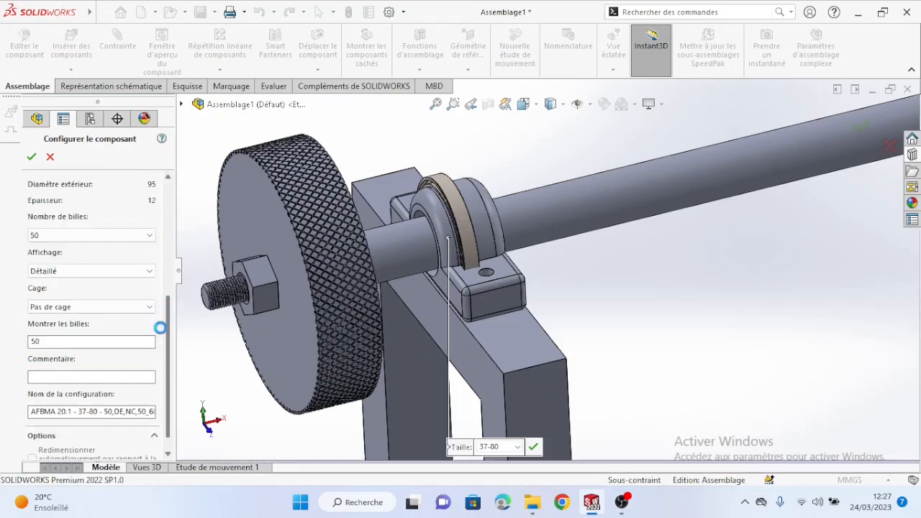
{"action": "scroll", "coordinate": [170, 324], "scroll_direction": "down", "scroll_amount": 1}
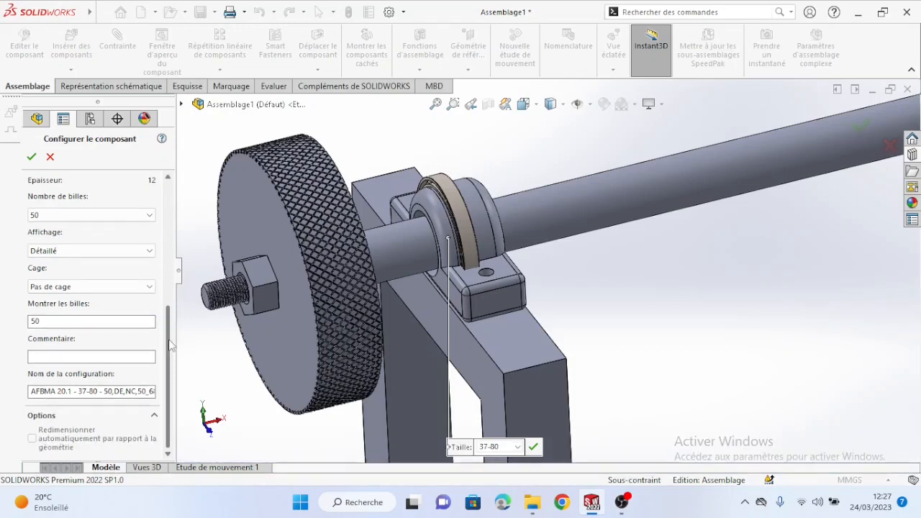
{"action": "scroll", "coordinate": [172, 345], "scroll_direction": "up", "scroll_amount": 4}
{"action": "scroll", "coordinate": [171, 346], "scroll_direction": "up", "scroll_amount": 2}
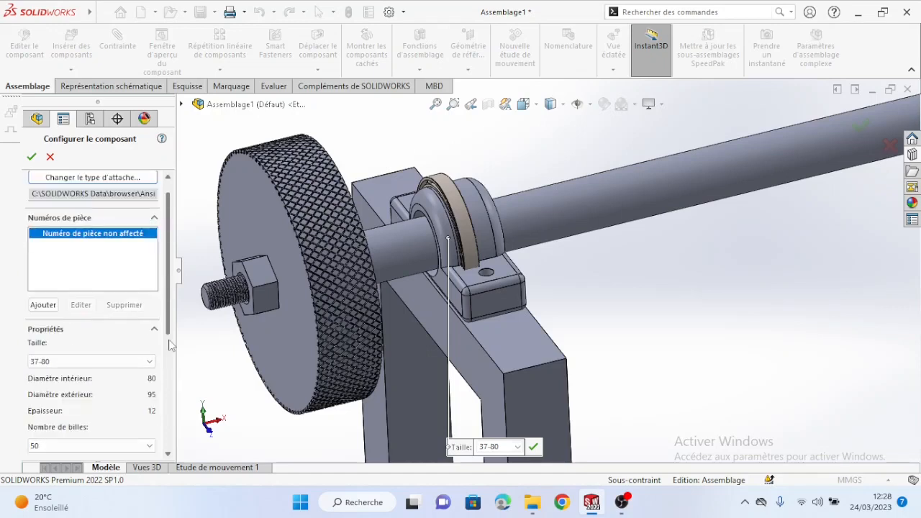
Try size 32-80 for the radial ball bearing
{"action": "left_click", "coordinate": [150, 363]}
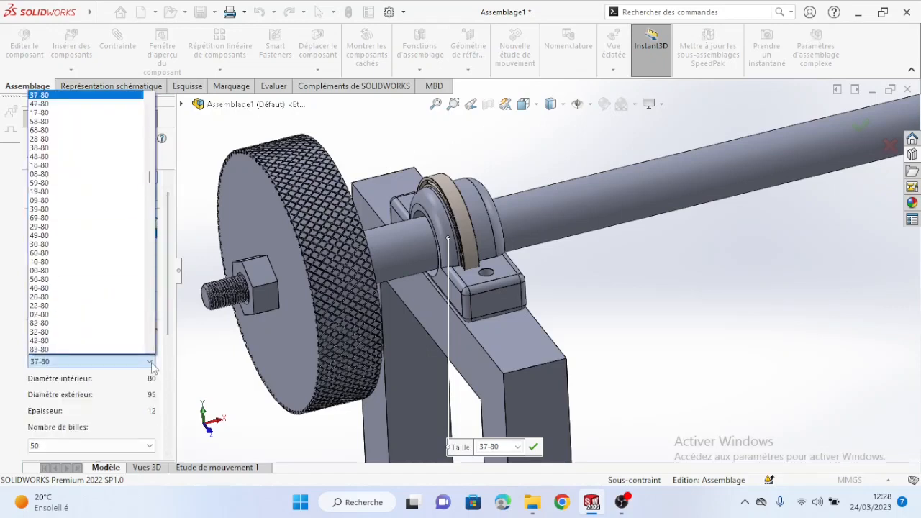
{"action": "left_click", "coordinate": [150, 362]}
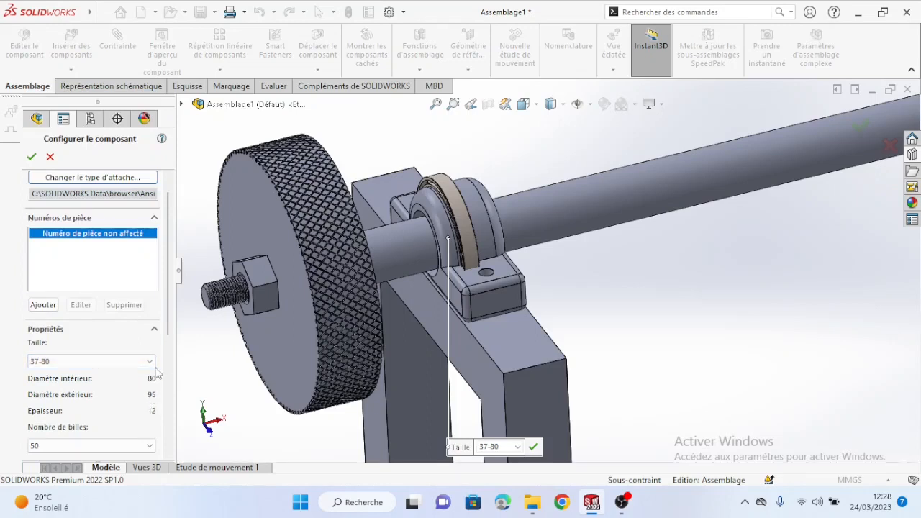
{"action": "left_click", "coordinate": [141, 364]}
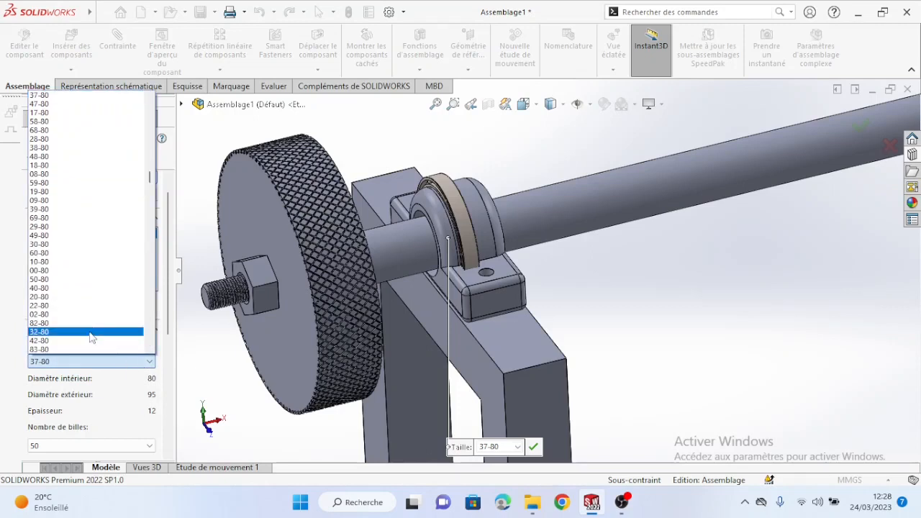
{"action": "left_click", "coordinate": [51, 332]}
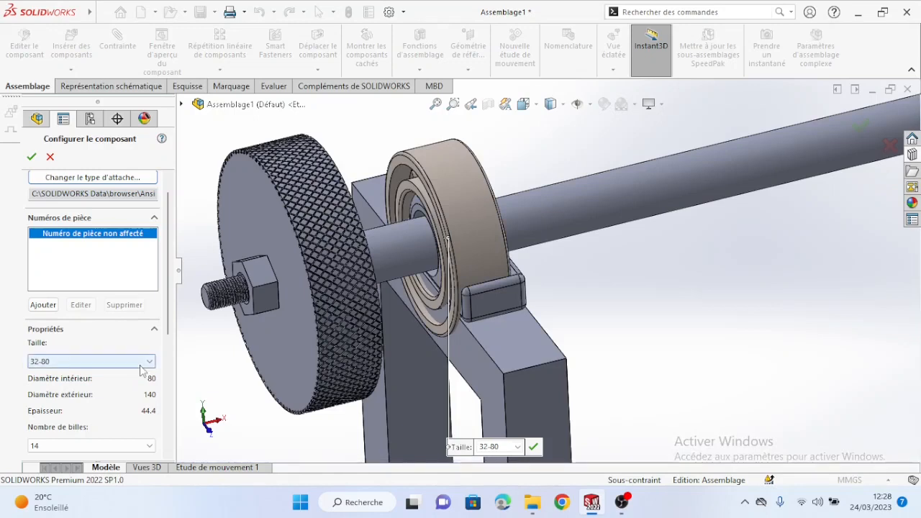
Change the radial ball bearing's size to 30-40
{"action": "left_click", "coordinate": [142, 362]}
{"action": "scroll", "coordinate": [103, 197], "scroll_direction": "down", "scroll_amount": 3}
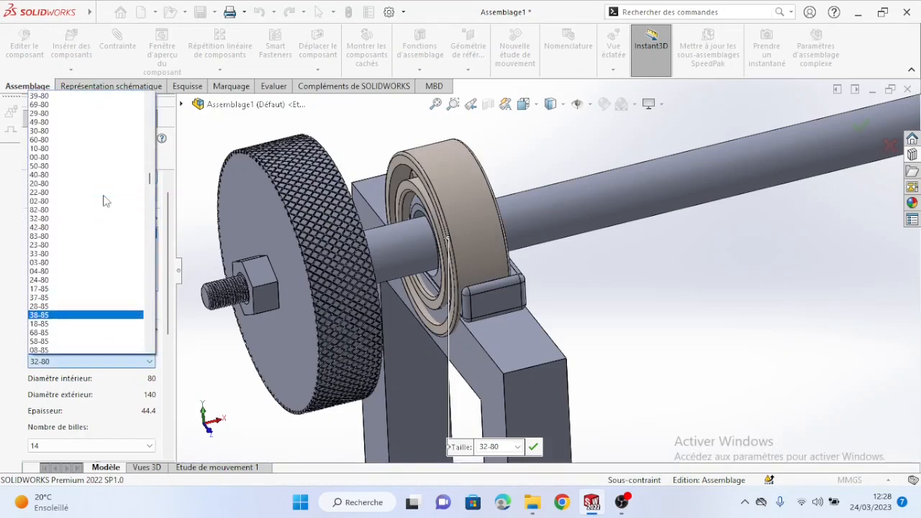
{"action": "scroll", "coordinate": [103, 200], "scroll_direction": "up", "scroll_amount": 10}
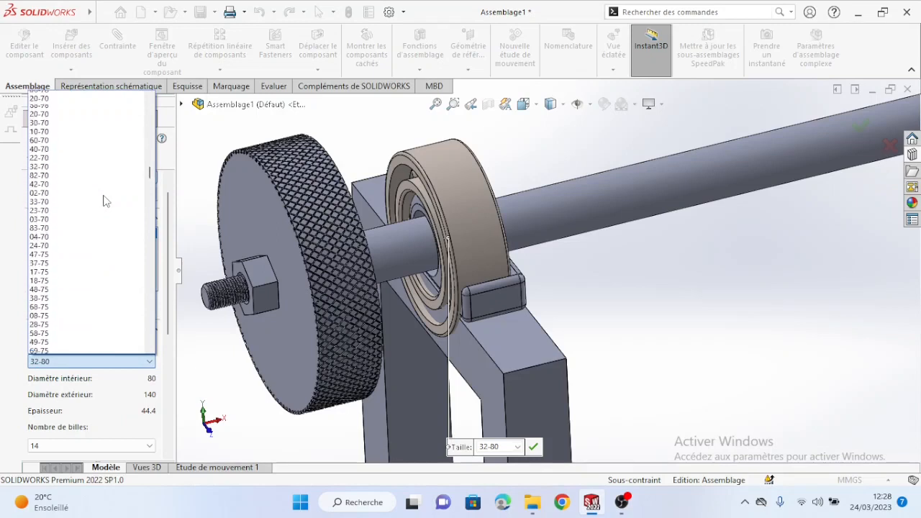
{"action": "scroll", "coordinate": [103, 201], "scroll_direction": "up", "scroll_amount": 10}
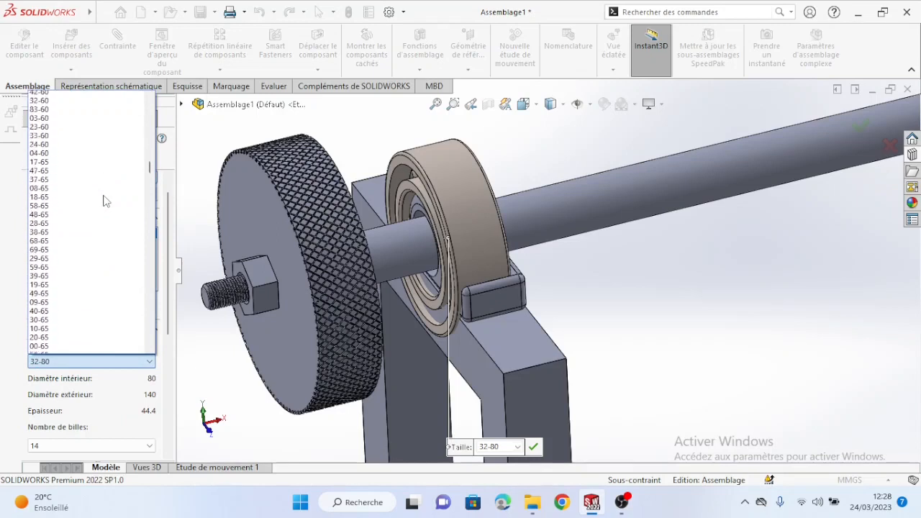
{"action": "scroll", "coordinate": [103, 200], "scroll_direction": "up", "scroll_amount": 10}
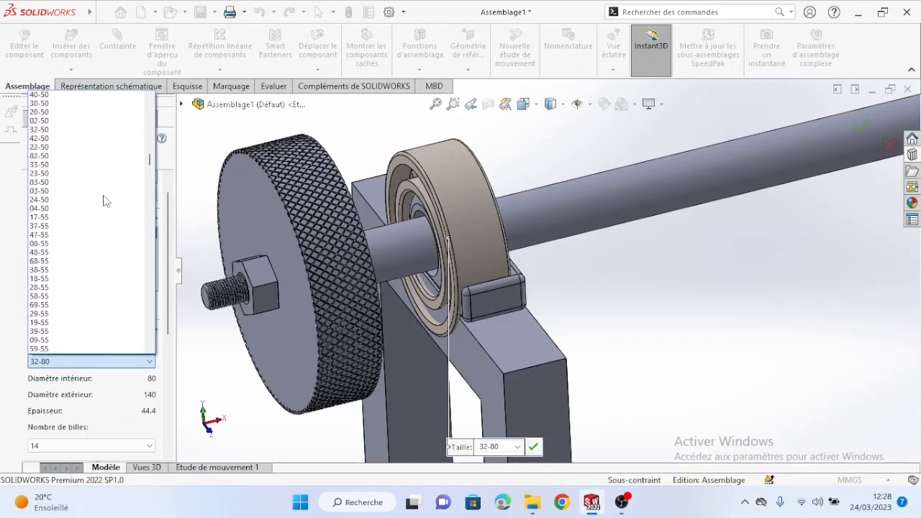
{"action": "scroll", "coordinate": [103, 201], "scroll_direction": "up", "scroll_amount": 10}
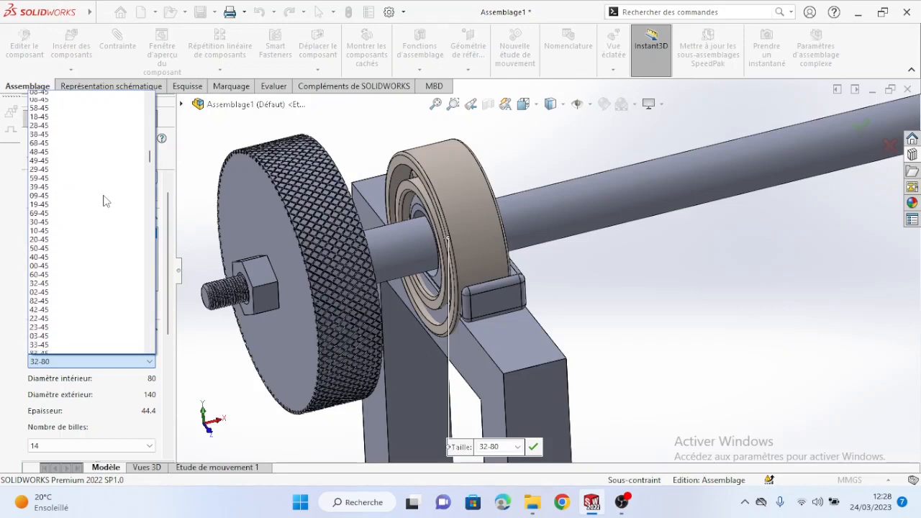
{"action": "scroll", "coordinate": [103, 201], "scroll_direction": "up", "scroll_amount": 8}
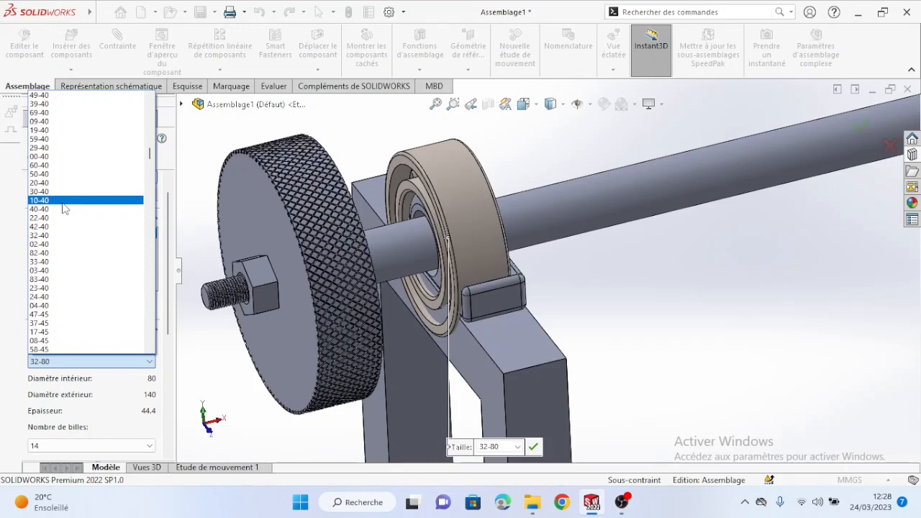
{"action": "left_click", "coordinate": [63, 192]}
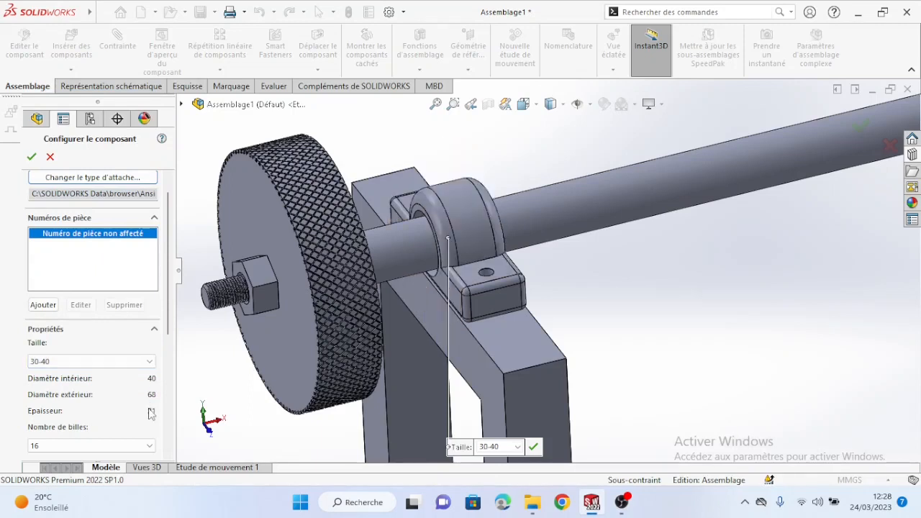
Try size 10-40 for the bearing, keeping the same 40 mm inner diameter
{"action": "left_click", "coordinate": [153, 364]}
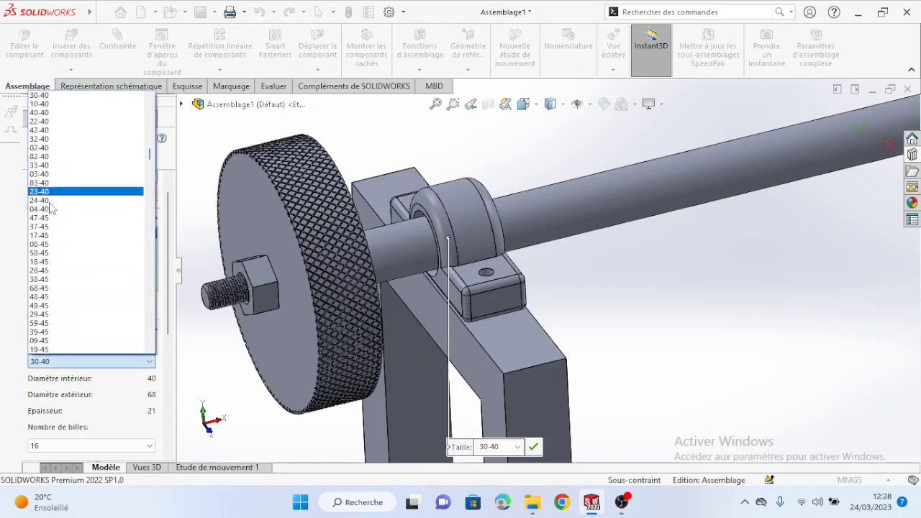
{"action": "scroll", "coordinate": [39, 146], "scroll_direction": "up", "scroll_amount": 1}
{"action": "scroll", "coordinate": [43, 155], "scroll_direction": "up", "scroll_amount": 1}
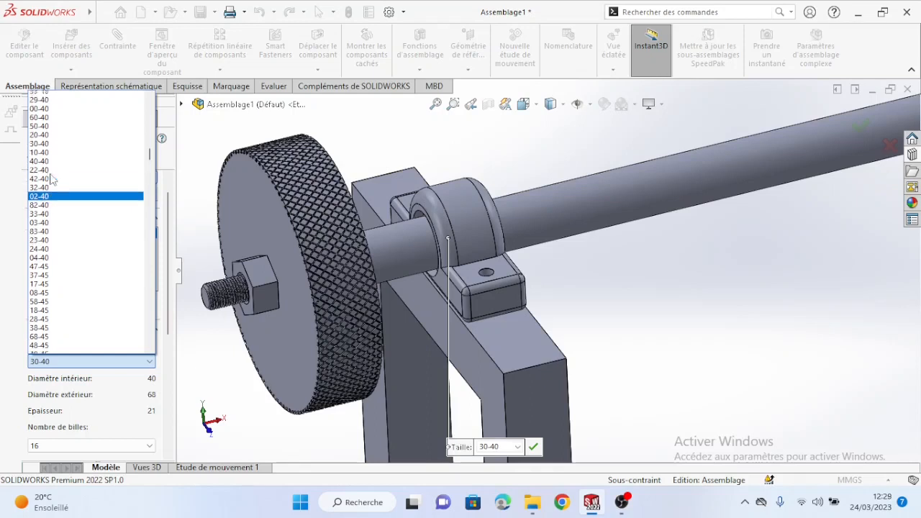
{"action": "left_click", "coordinate": [50, 162]}
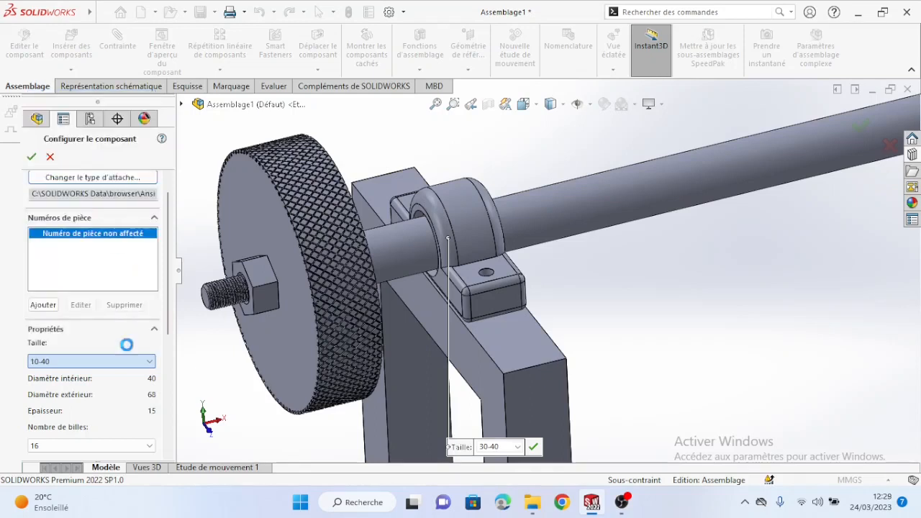
{"action": "scroll", "coordinate": [126, 355], "scroll_direction": "up", "scroll_amount": 1}
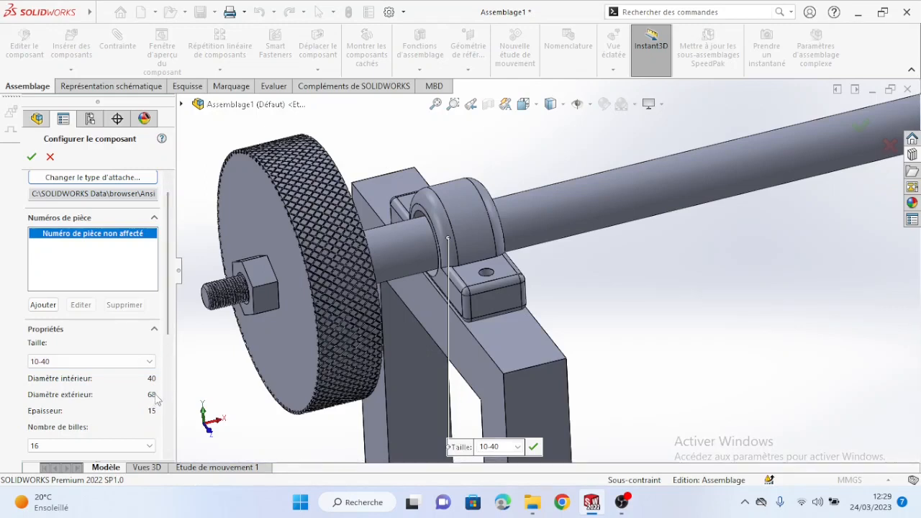
Change the bearing's size to 50-40 and view it in the housing beside the knurled wheel
{"action": "left_click", "coordinate": [106, 362]}
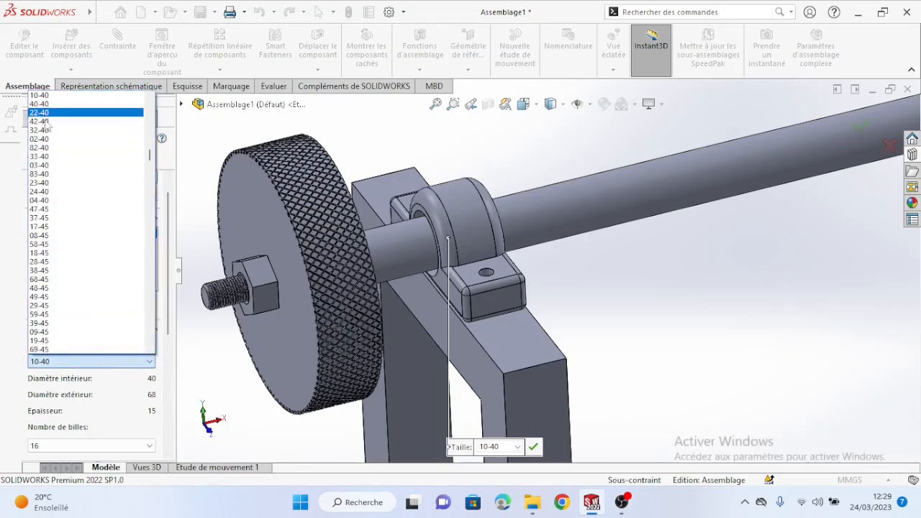
{"action": "scroll", "coordinate": [46, 150], "scroll_direction": "up", "scroll_amount": 1}
{"action": "scroll", "coordinate": [46, 129], "scroll_direction": "up", "scroll_amount": 2}
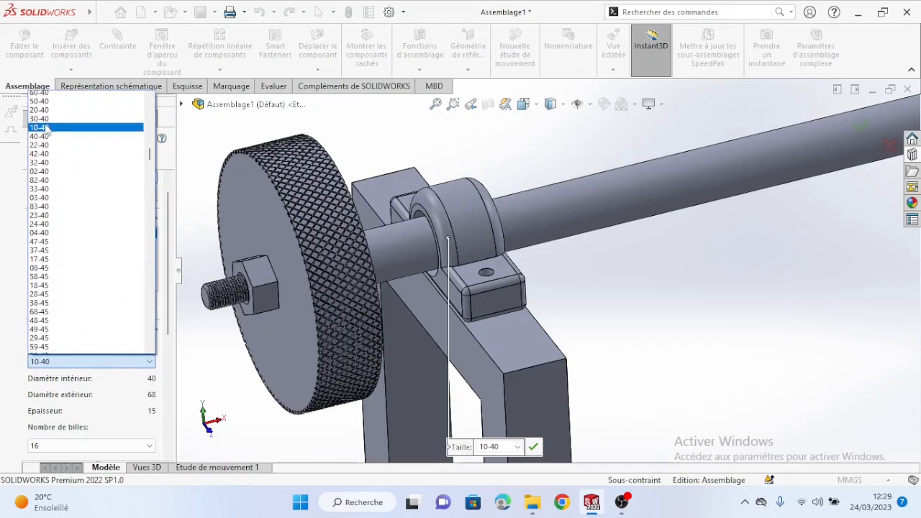
{"action": "left_click", "coordinate": [43, 122]}
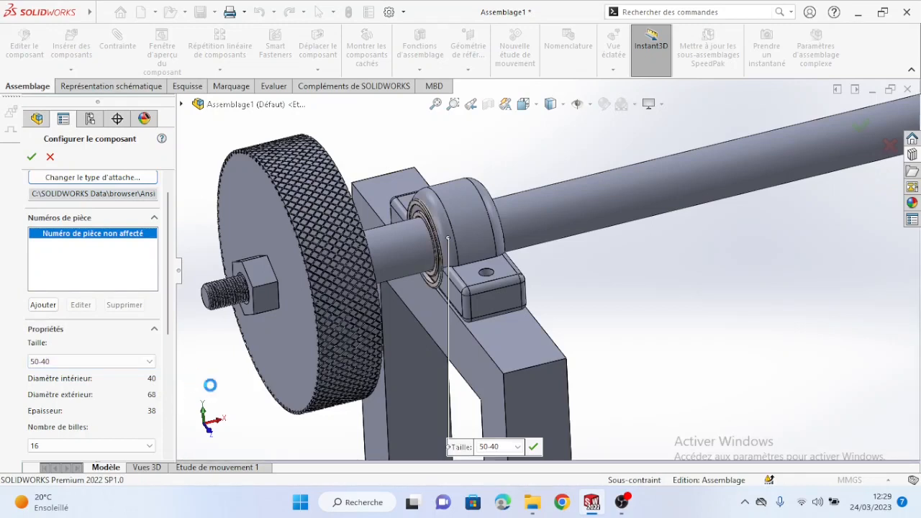
{"action": "scroll", "coordinate": [288, 432], "scroll_direction": "up", "scroll_amount": 3}
{"action": "middle_click_drag", "start_coordinate": [298, 415], "coordinate": [297, 383]}
{"action": "left_click", "coordinate": [166, 380]}
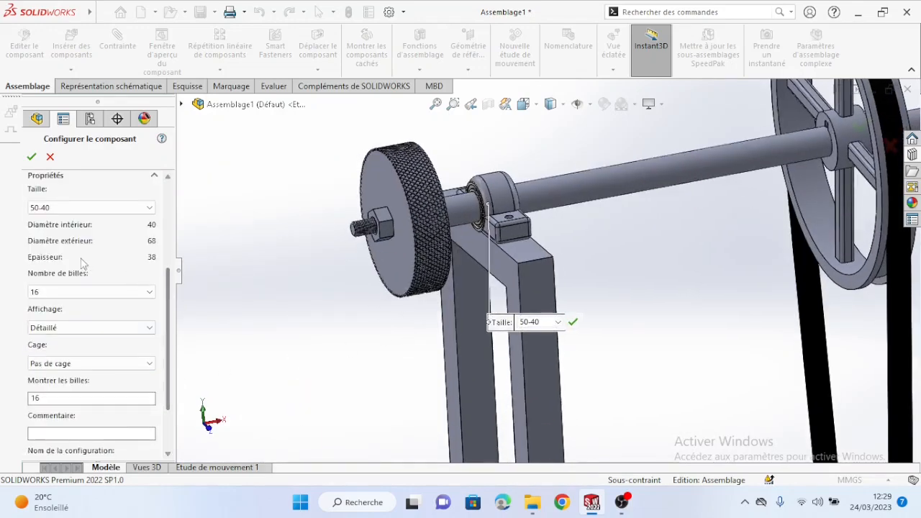
Examine the bearing in its housing and set its number of balls (Nombre de billes) to Complet
{"action": "scroll", "coordinate": [90, 270], "scroll_direction": "down", "scroll_amount": 2}
{"action": "scroll", "coordinate": [493, 227], "scroll_direction": "down", "scroll_amount": 6}
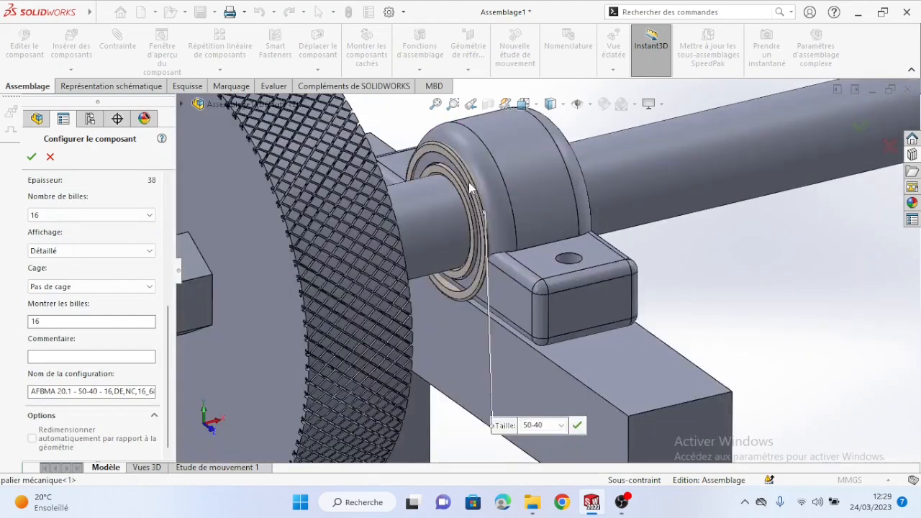
{"action": "scroll", "coordinate": [151, 329], "scroll_direction": "up", "scroll_amount": 2}
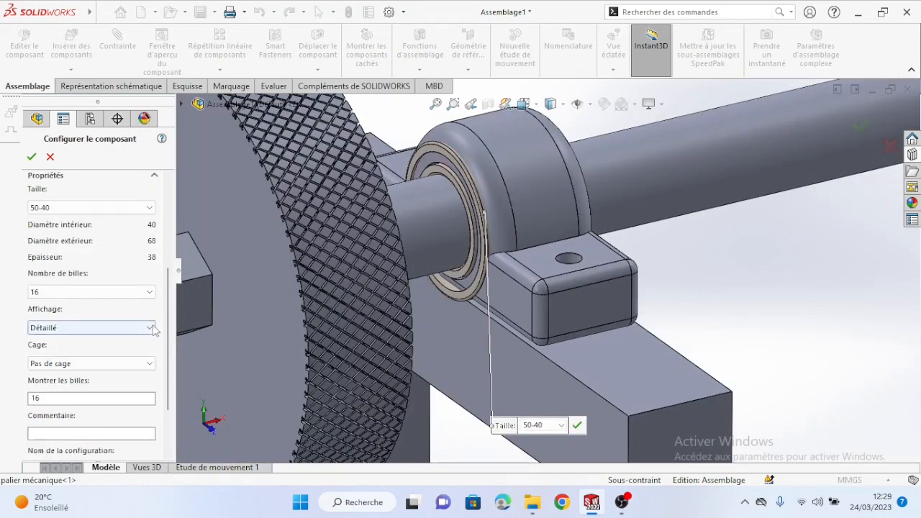
{"action": "middle_click_drag", "start_coordinate": [446, 209], "coordinate": [415, 226]}
{"action": "scroll", "coordinate": [124, 296], "scroll_direction": "down", "scroll_amount": 1}
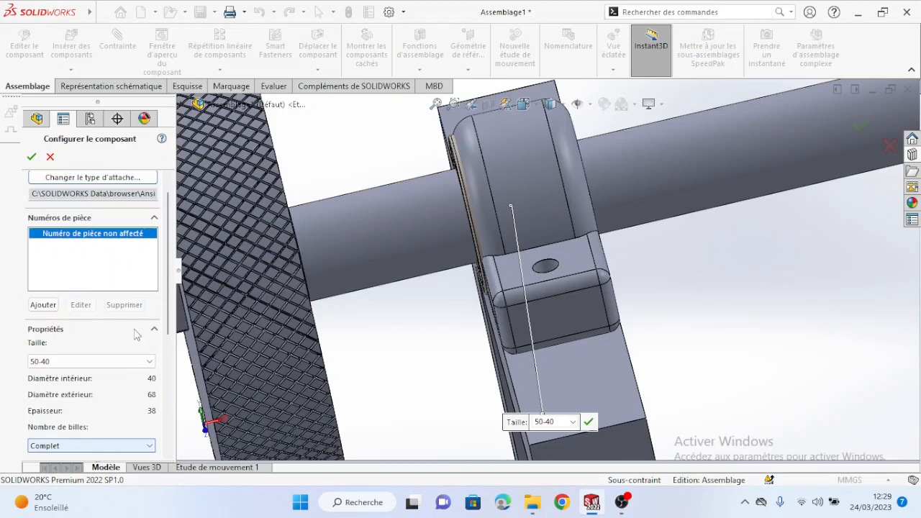
{"action": "scroll", "coordinate": [127, 372], "scroll_direction": "down", "scroll_amount": 2}
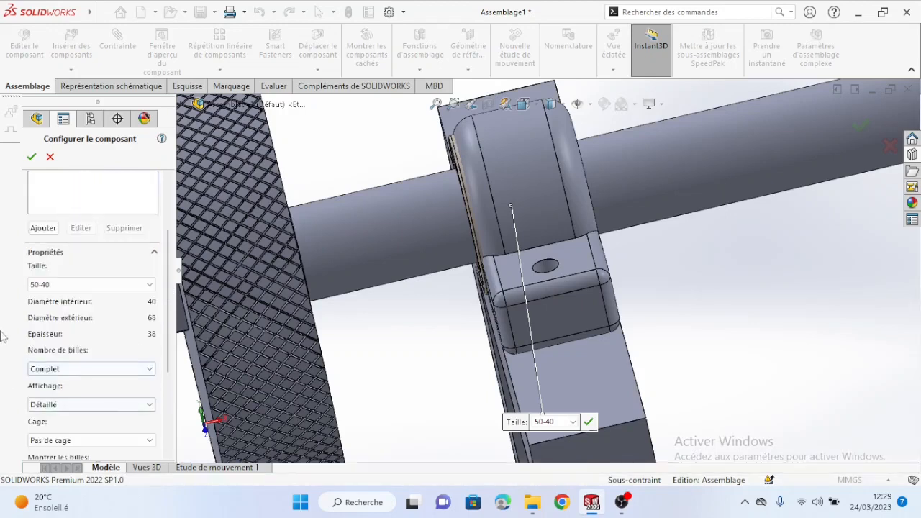
Try bearing size 00-40 and settle on size 10-40 instead
{"action": "left_click", "coordinate": [148, 286]}
{"action": "left_click", "coordinate": [3, 337]}
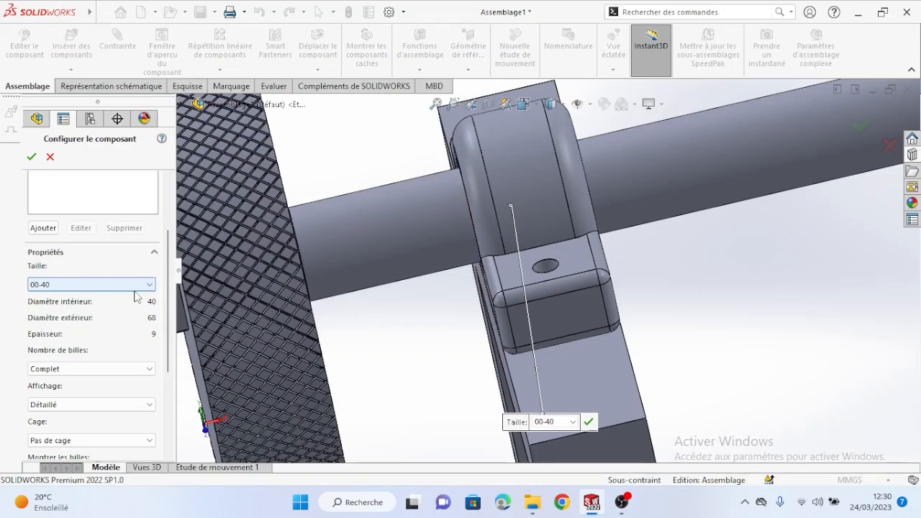
{"action": "left_click", "coordinate": [141, 286]}
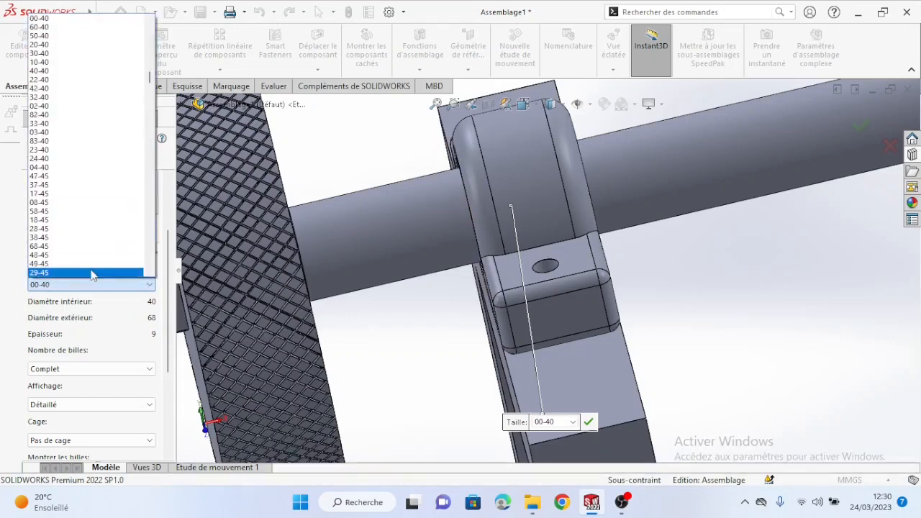
{"action": "left_click", "coordinate": [63, 62]}
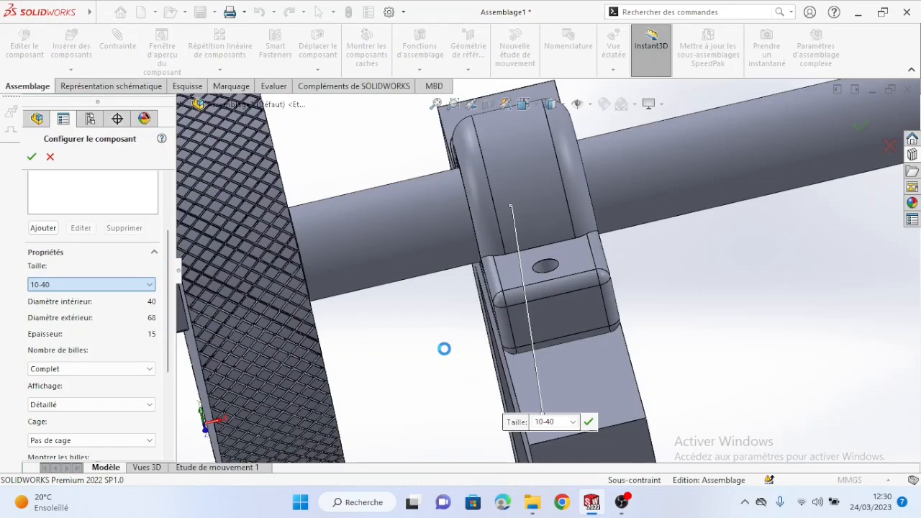
Inspect the bearing's fit in the housing beside the knurled wheel and accept the component configuration
{"action": "middle_click_drag", "start_coordinate": [447, 327], "coordinate": [422, 304]}
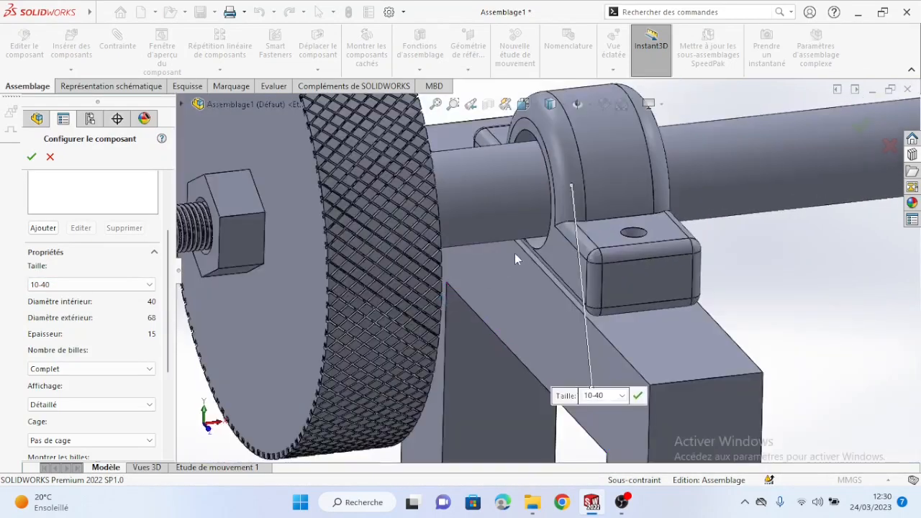
{"action": "middle_click_drag", "start_coordinate": [598, 176], "coordinate": [577, 216]}
{"action": "scroll", "coordinate": [576, 224], "scroll_direction": "up", "scroll_amount": 3}
{"action": "scroll", "coordinate": [577, 224], "scroll_direction": "up", "scroll_amount": 3}
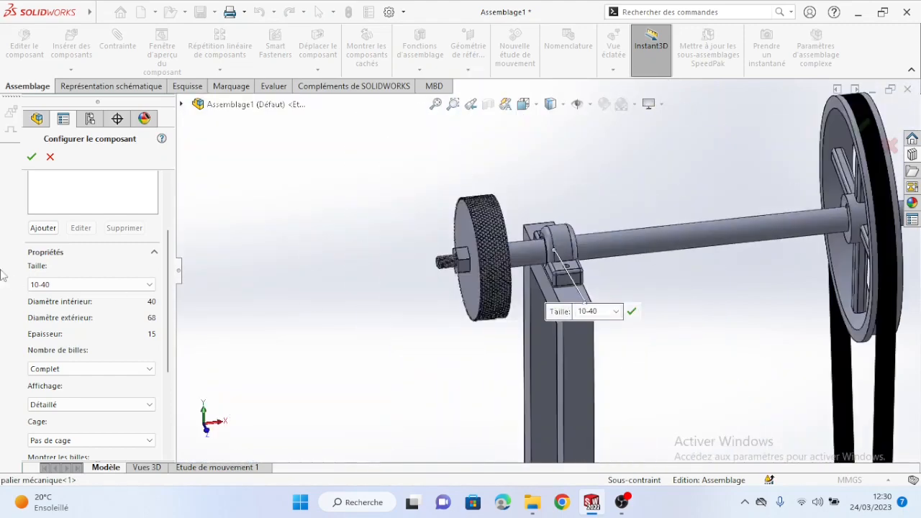
{"action": "left_click", "coordinate": [30, 156]}
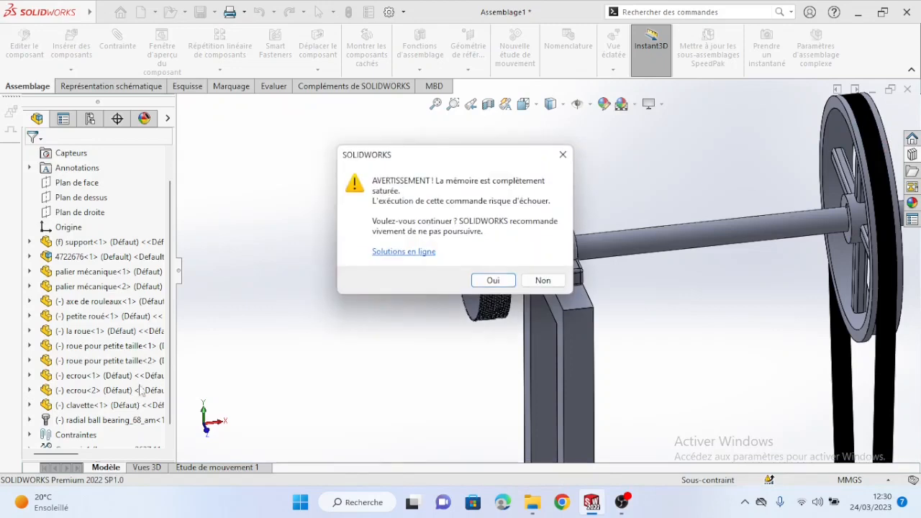
Continue the insertion despite the memory warning and place a copy of the radial ball bearing in the empty space beside the knurled wheel
{"action": "left_click", "coordinate": [504, 278]}
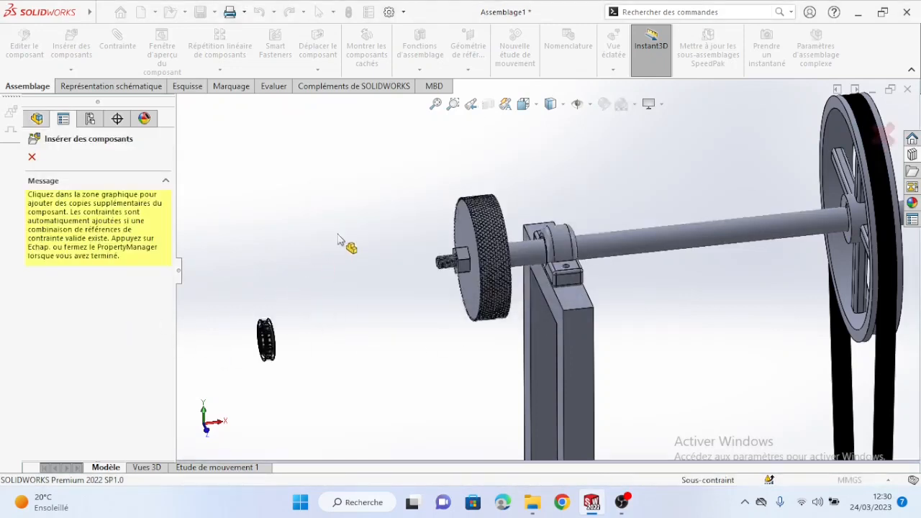
{"action": "left_click", "coordinate": [387, 207]}
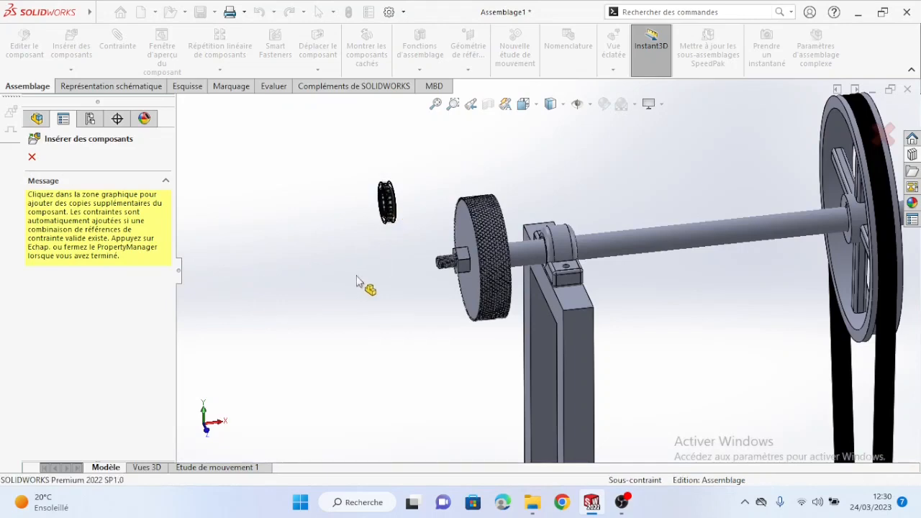
Inspect the shaft end near the knurled wheel and finish inserting bearing copies
{"action": "middle_click_drag", "start_coordinate": [366, 302], "coordinate": [417, 309]}
{"action": "scroll", "coordinate": [552, 241], "scroll_direction": "down", "scroll_amount": 8}
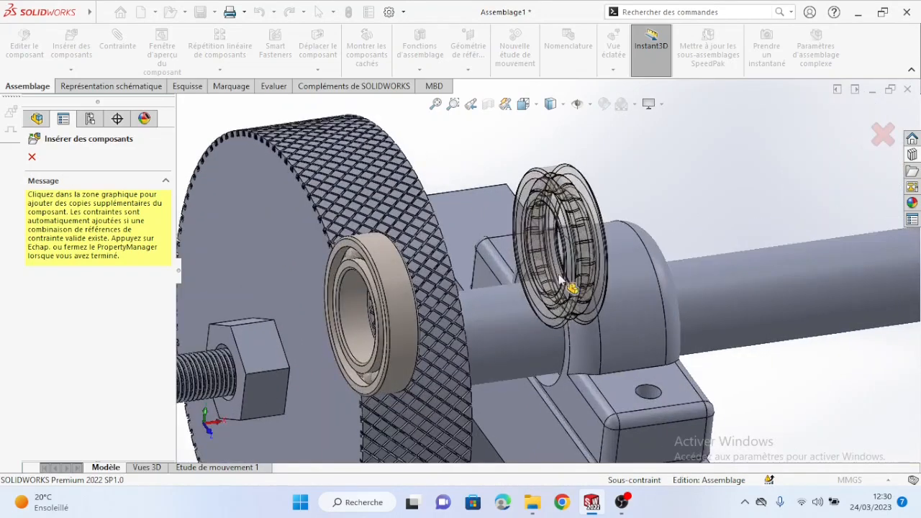
{"action": "scroll", "coordinate": [506, 289], "scroll_direction": "up", "scroll_amount": 10}
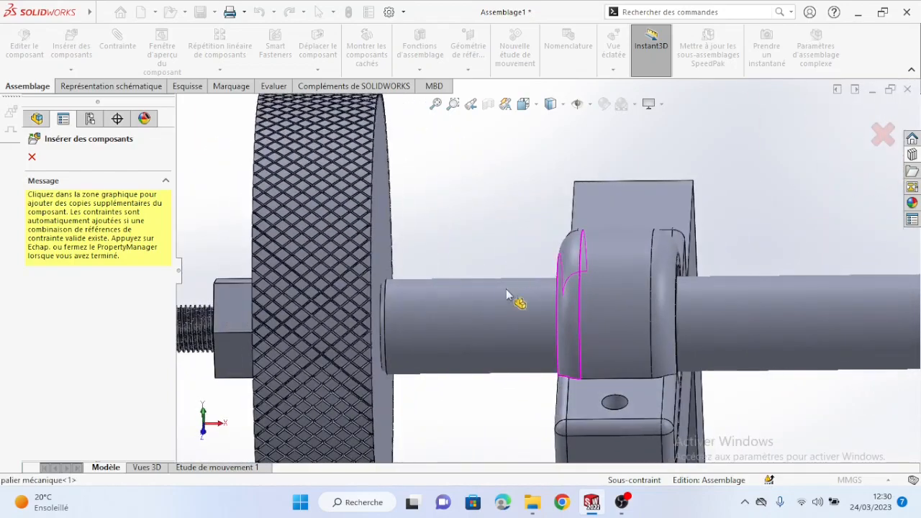
{"action": "left_click", "coordinate": [31, 156]}
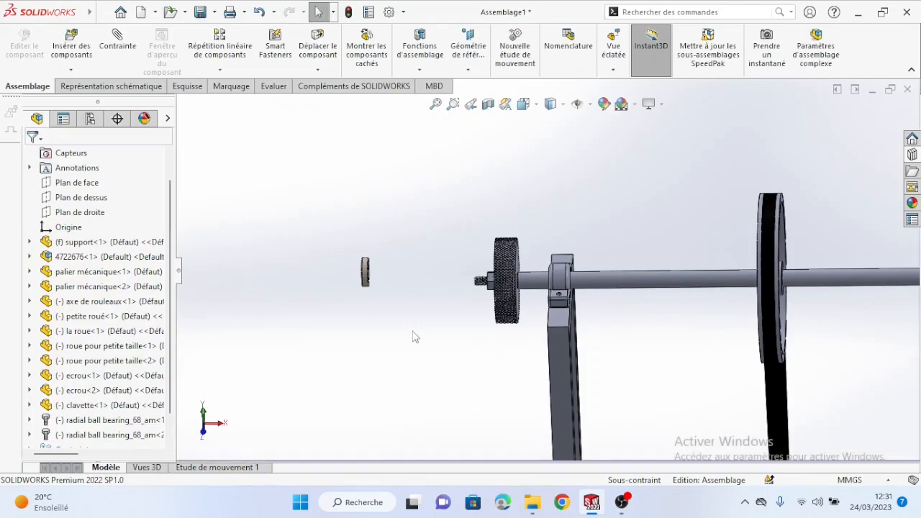
Isolate the first radial ball bearing, move it along X out of its housing into empty space, and exit isolation
{"action": "scroll", "coordinate": [370, 350], "scroll_direction": "down", "scroll_amount": 5}
{"action": "scroll", "coordinate": [356, 353], "scroll_direction": "up", "scroll_amount": 4}
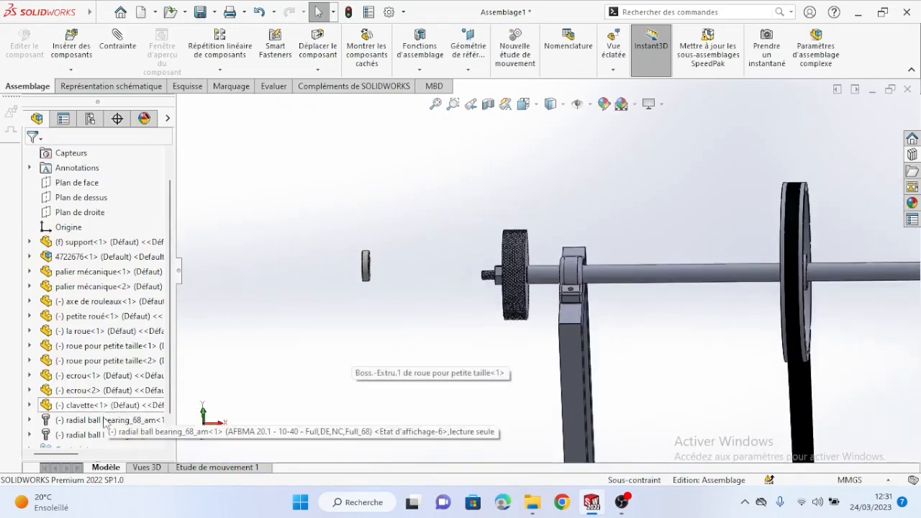
{"action": "scroll", "coordinate": [105, 421], "scroll_direction": "down", "scroll_amount": 2}
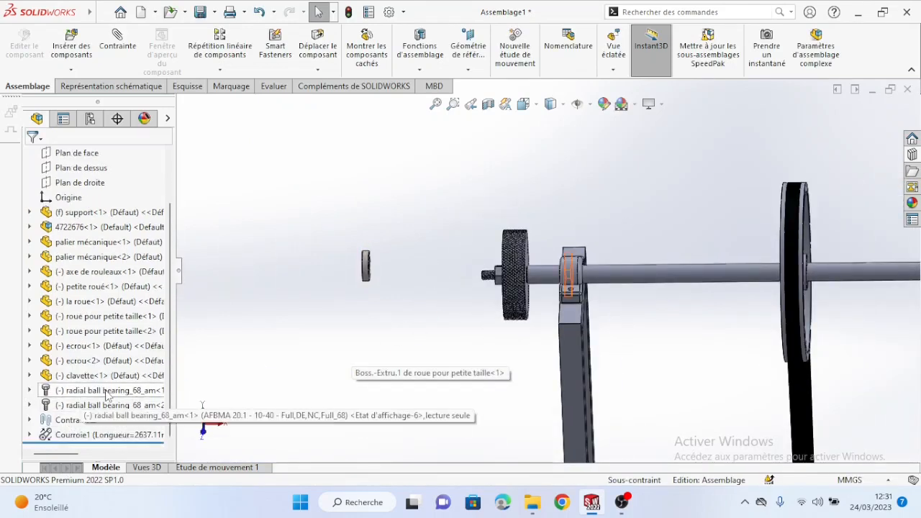
{"action": "left_click", "coordinate": [114, 393]}
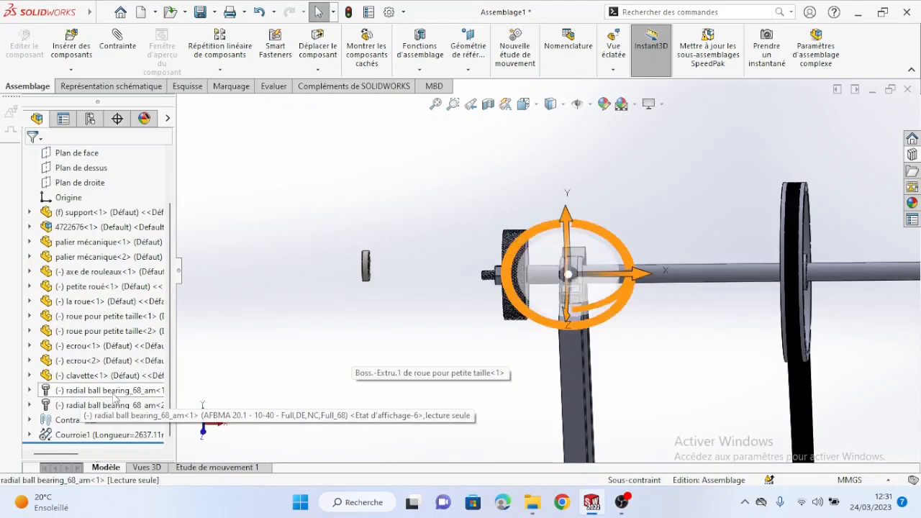
{"action": "right_click", "coordinate": [113, 393]}
{"action": "left_click", "coordinate": [181, 180]}
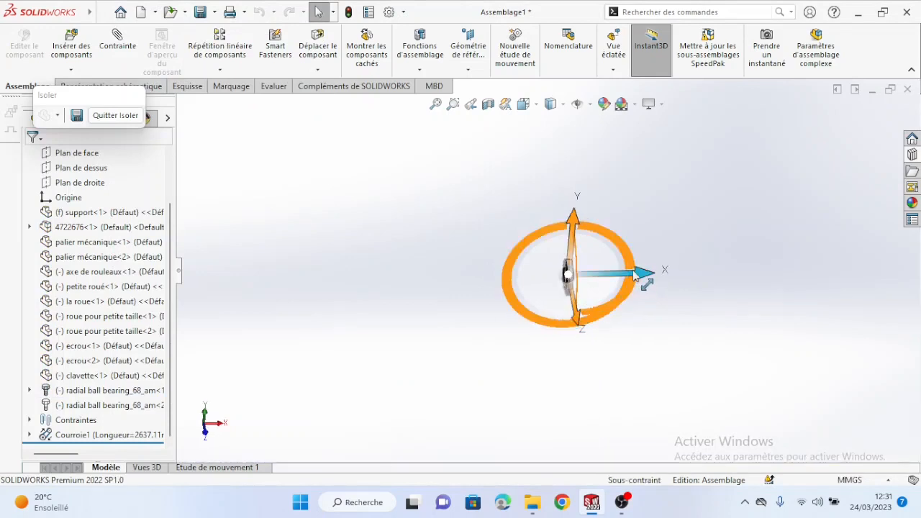
{"action": "left_click_drag", "start_coordinate": [635, 273], "coordinate": [387, 283]}
{"action": "left_click_drag", "start_coordinate": [492, 354], "coordinate": [514, 352]}
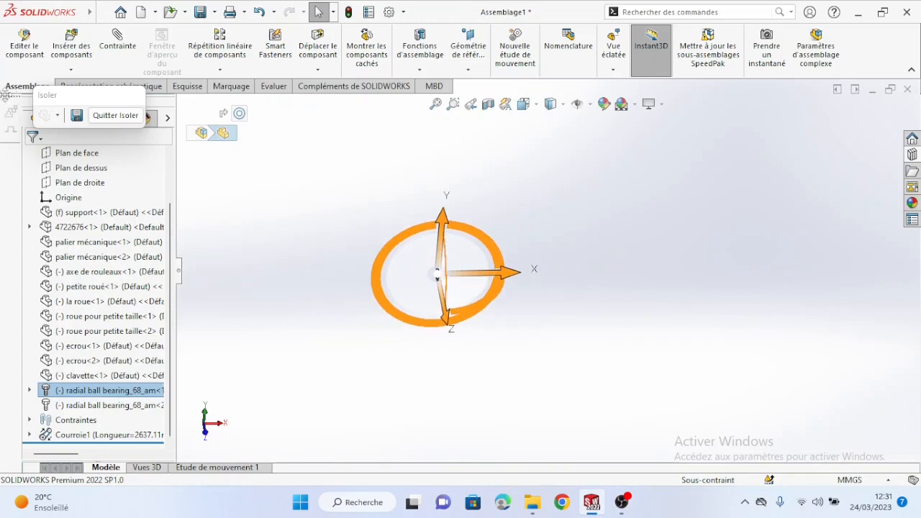
{"action": "left_click", "coordinate": [102, 117]}
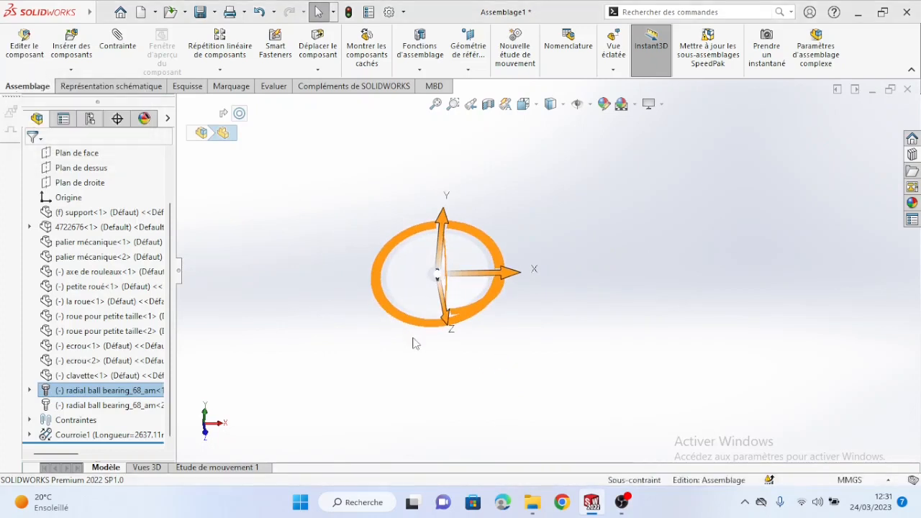
{"action": "left_click", "coordinate": [459, 320]}
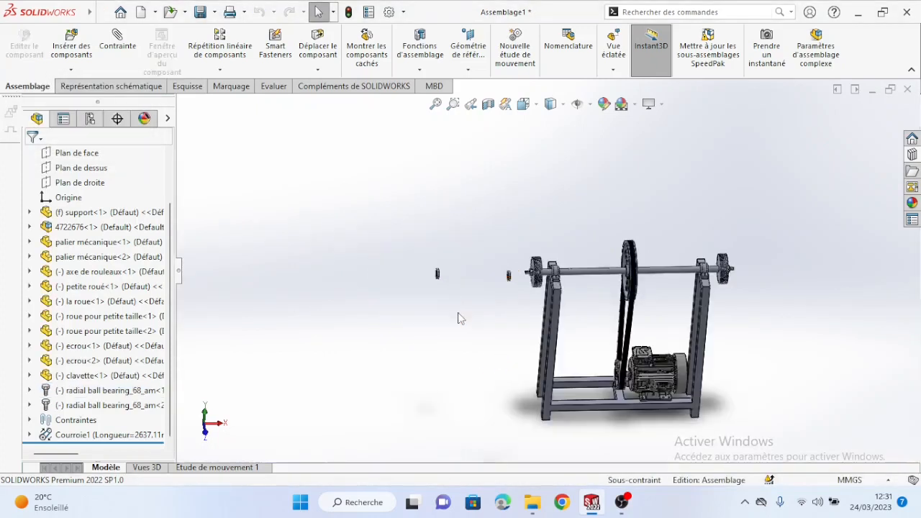
Start a multiple mate with the axis of axe de rouleaux as common reference and make the second bearing's axis coincident with it
{"action": "scroll", "coordinate": [522, 274], "scroll_direction": "down", "scroll_amount": 3}
{"action": "scroll", "coordinate": [592, 270], "scroll_direction": "down", "scroll_amount": 5}
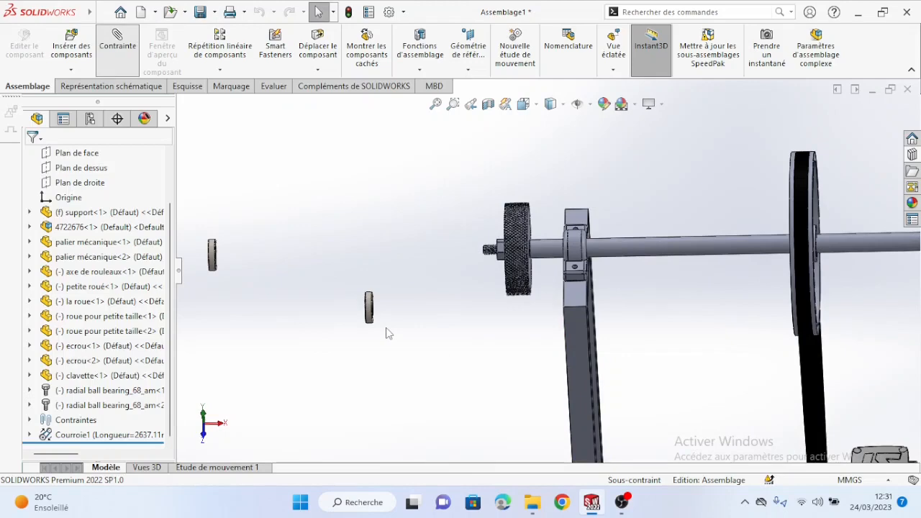
{"action": "scroll", "coordinate": [576, 299], "scroll_direction": "up", "scroll_amount": 4}
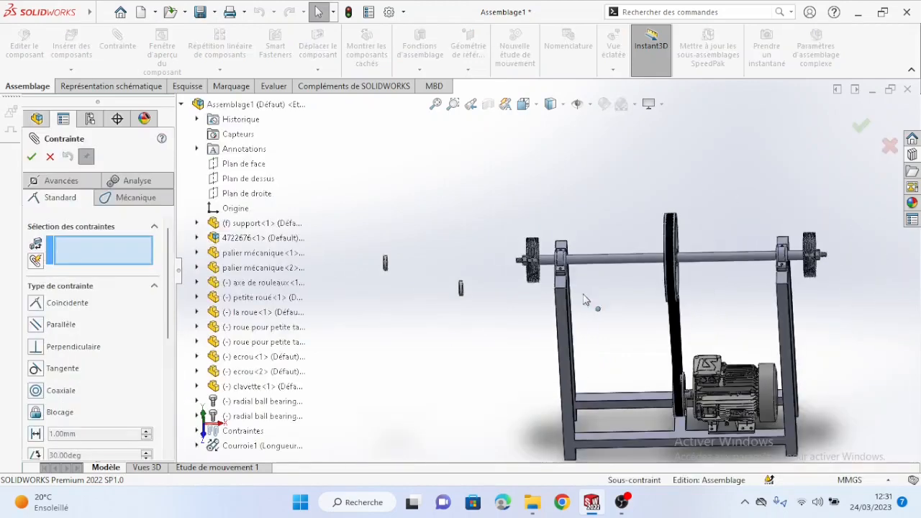
{"action": "scroll", "coordinate": [585, 301], "scroll_direction": "down", "scroll_amount": 5}
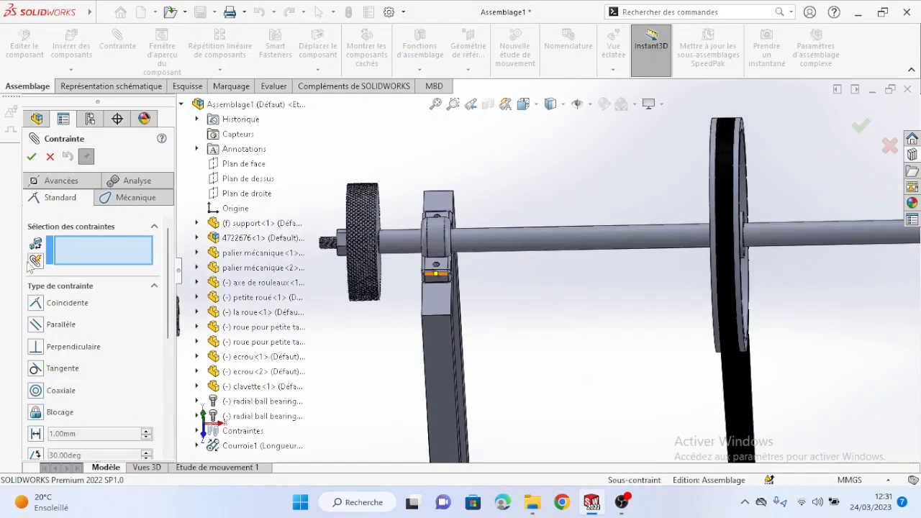
{"action": "left_click", "coordinate": [34, 262]}
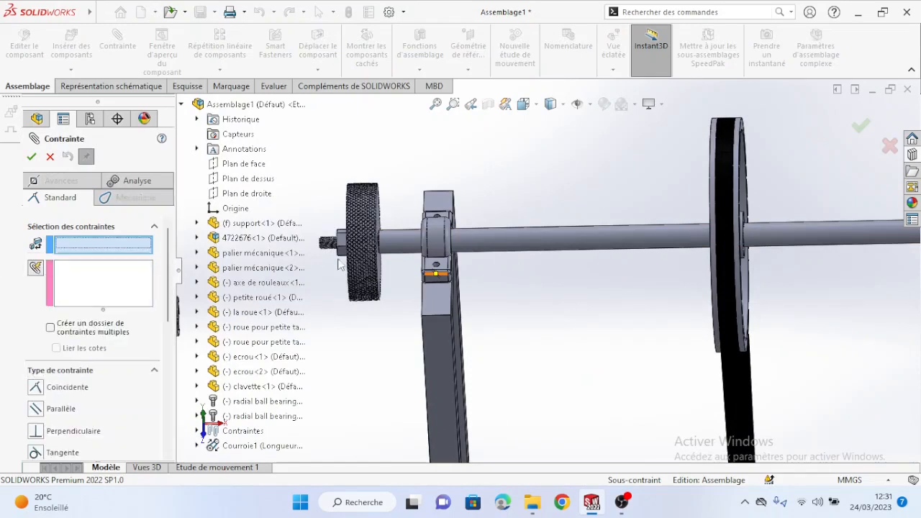
{"action": "left_click", "coordinate": [566, 246]}
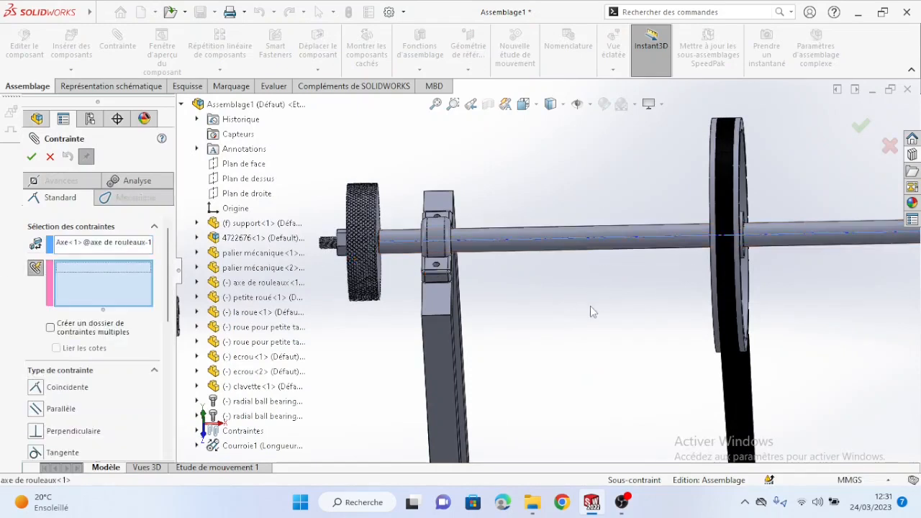
{"action": "scroll", "coordinate": [587, 302], "scroll_direction": "up", "scroll_amount": 5}
{"action": "scroll", "coordinate": [427, 297], "scroll_direction": "down", "scroll_amount": 10}
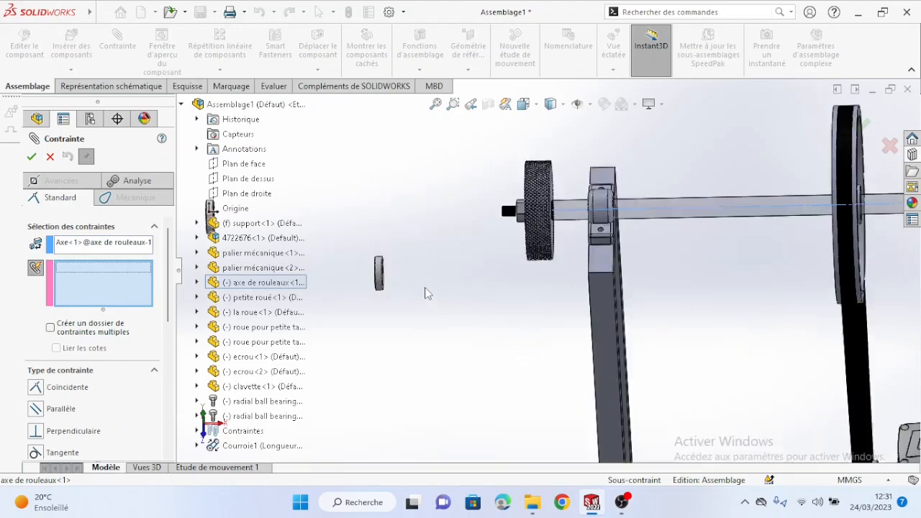
{"action": "scroll", "coordinate": [457, 264], "scroll_direction": "down", "scroll_amount": 1}
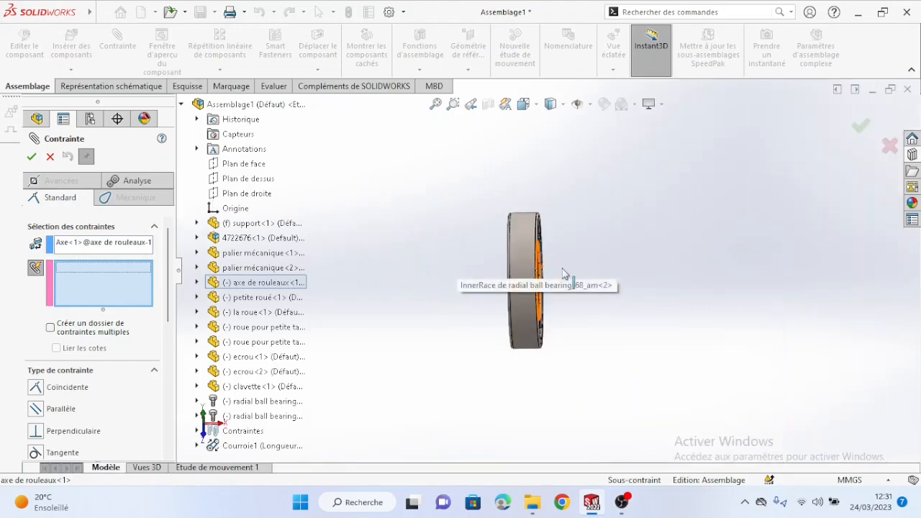
{"action": "mouse_move", "coordinate": [566, 276]}
{"action": "middle_mouse_down"}
{"action": "mouse_move", "coordinate": [545, 274]}
{"action": "mouse_move", "coordinate": [580, 276]}
{"action": "middle_mouse_up"}
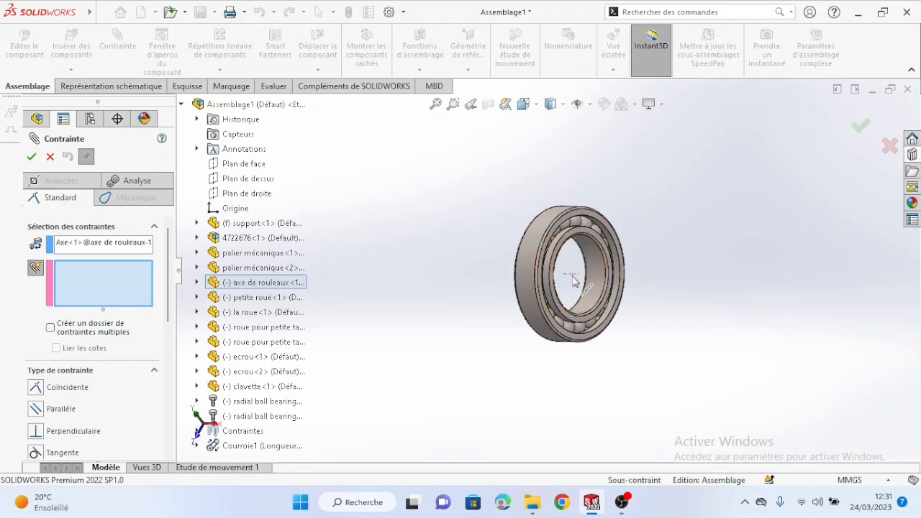
{"action": "left_click", "coordinate": [574, 279]}
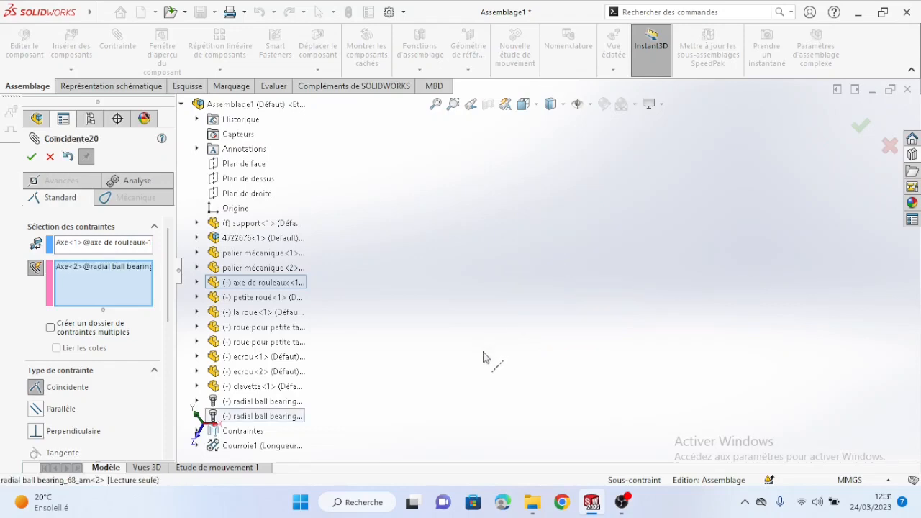
Add the other bearing's axis to the multiple coincident mate with the shaft and close the mate definition
{"action": "scroll", "coordinate": [487, 357], "scroll_direction": "up", "scroll_amount": 5}
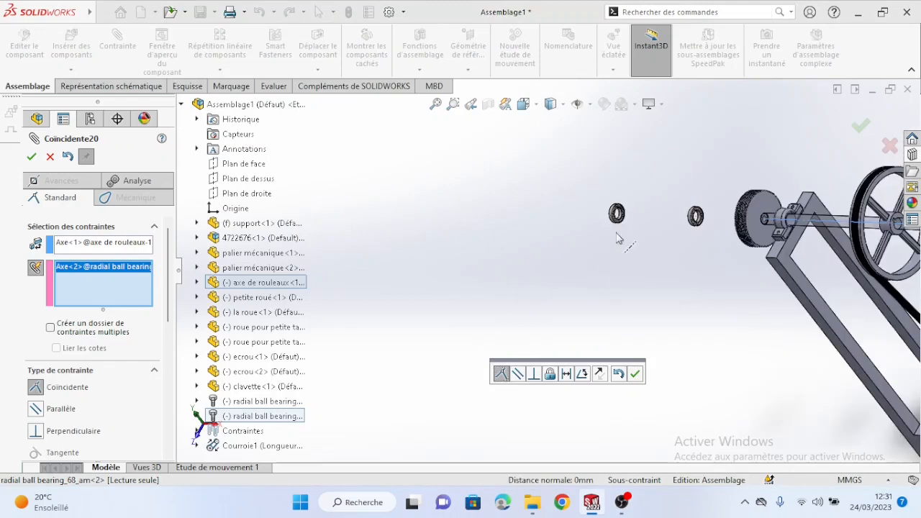
{"action": "scroll", "coordinate": [620, 224], "scroll_direction": "down", "scroll_amount": 3}
{"action": "scroll", "coordinate": [615, 201], "scroll_direction": "down", "scroll_amount": 5}
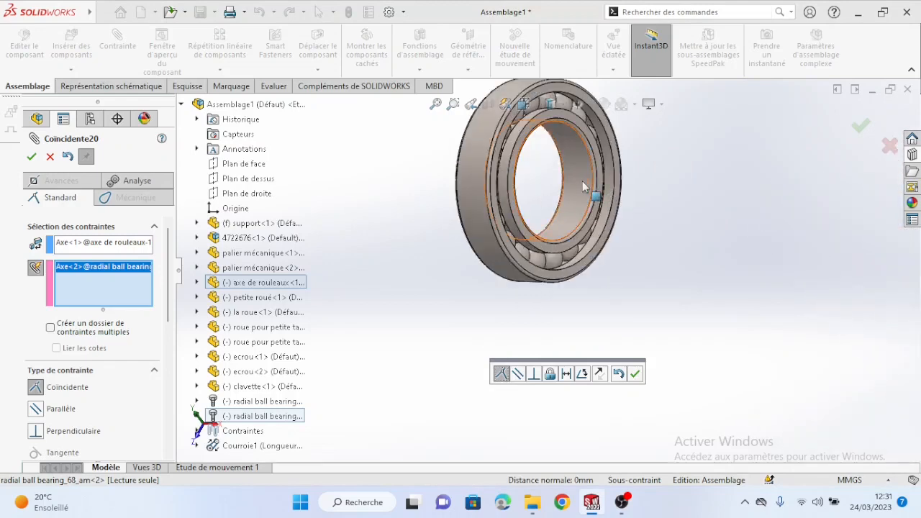
{"action": "left_click", "coordinate": [555, 221]}
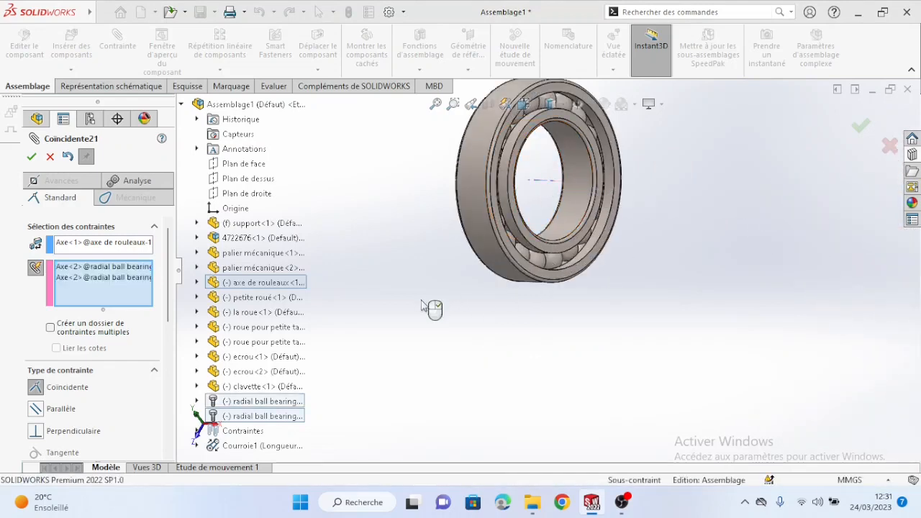
{"action": "scroll", "coordinate": [447, 325], "scroll_direction": "up", "scroll_amount": 5}
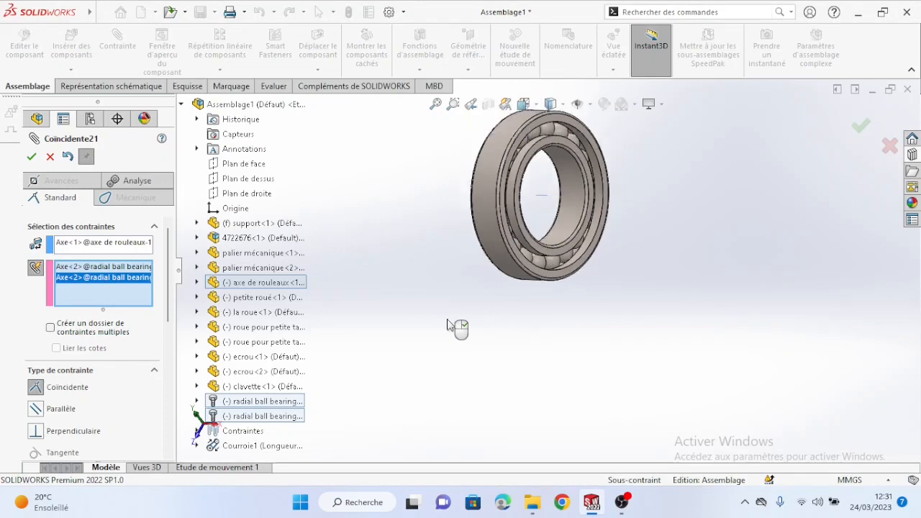
{"action": "left_click", "coordinate": [50, 157]}
Make the inner-race face of radial ball bearing<2> coincident with the side face of palier mécanique<1>, using that housing face as common reference
{"action": "scroll", "coordinate": [604, 291], "scroll_direction": "up", "scroll_amount": 4}
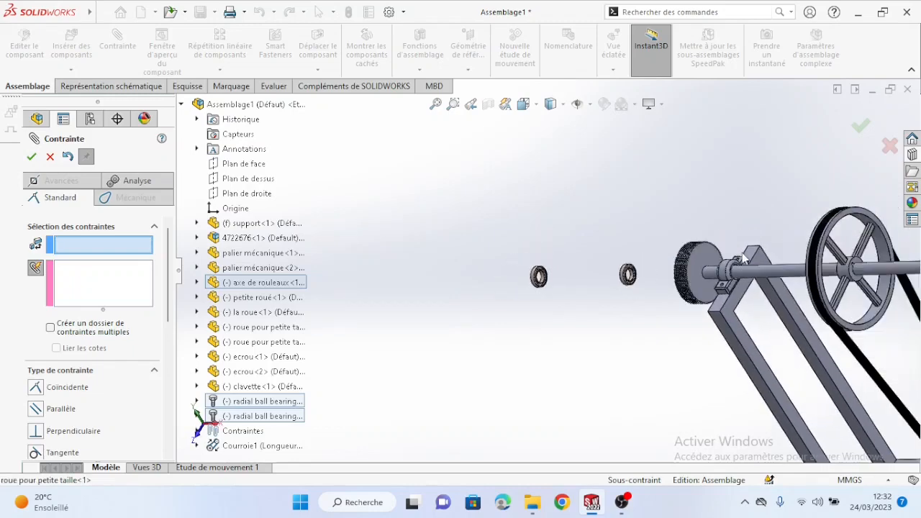
{"action": "scroll", "coordinate": [620, 273], "scroll_direction": "down", "scroll_amount": 3}
{"action": "scroll", "coordinate": [424, 313], "scroll_direction": "down", "scroll_amount": 3}
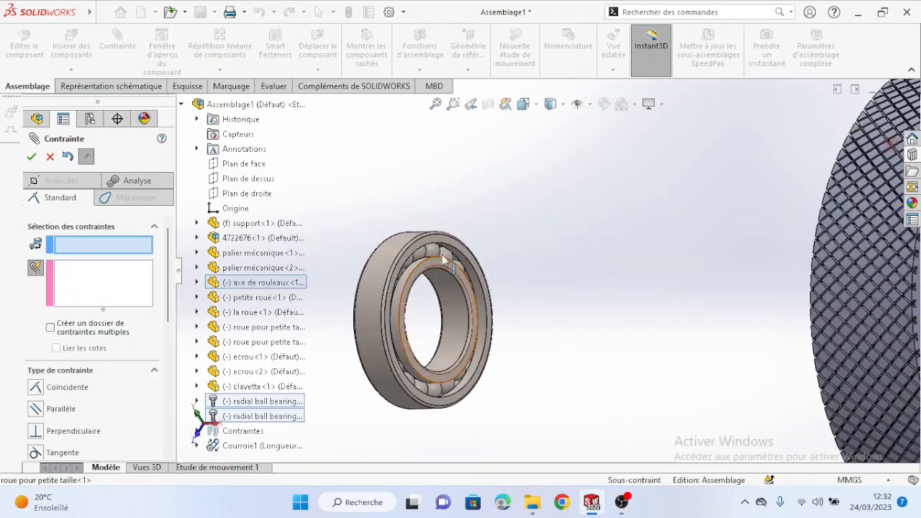
{"action": "scroll", "coordinate": [533, 273], "scroll_direction": "up", "scroll_amount": 4}
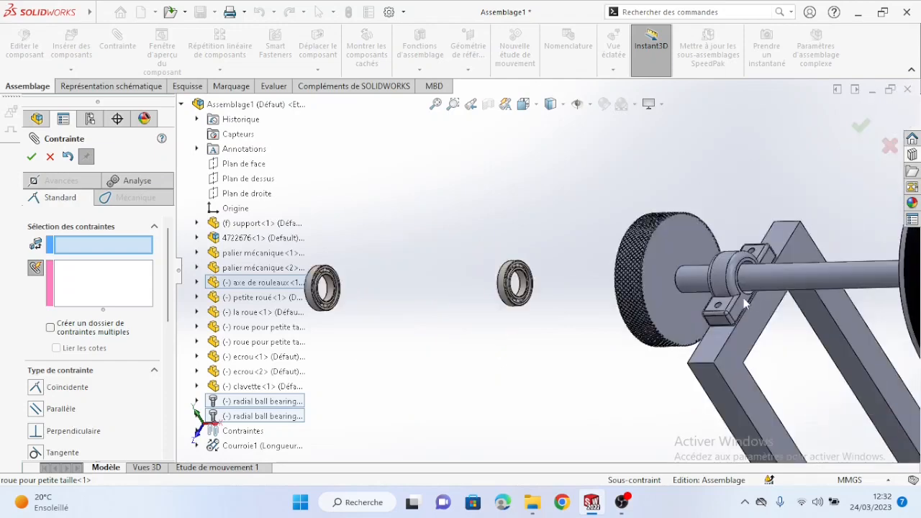
{"action": "scroll", "coordinate": [761, 311], "scroll_direction": "down", "scroll_amount": 3}
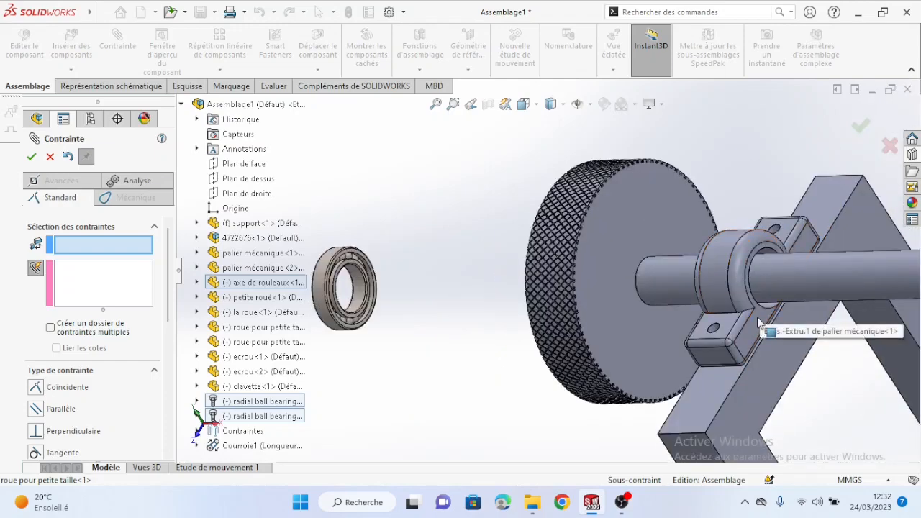
{"action": "left_click", "coordinate": [760, 314]}
{"action": "scroll", "coordinate": [481, 305], "scroll_direction": "up", "scroll_amount": 4}
{"action": "scroll", "coordinate": [478, 269], "scroll_direction": "down", "scroll_amount": 5}
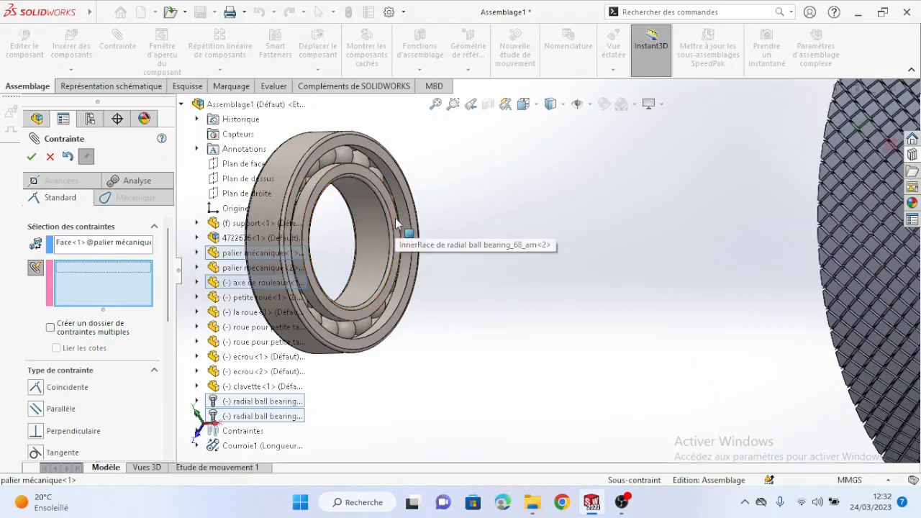
{"action": "left_click", "coordinate": [394, 225]}
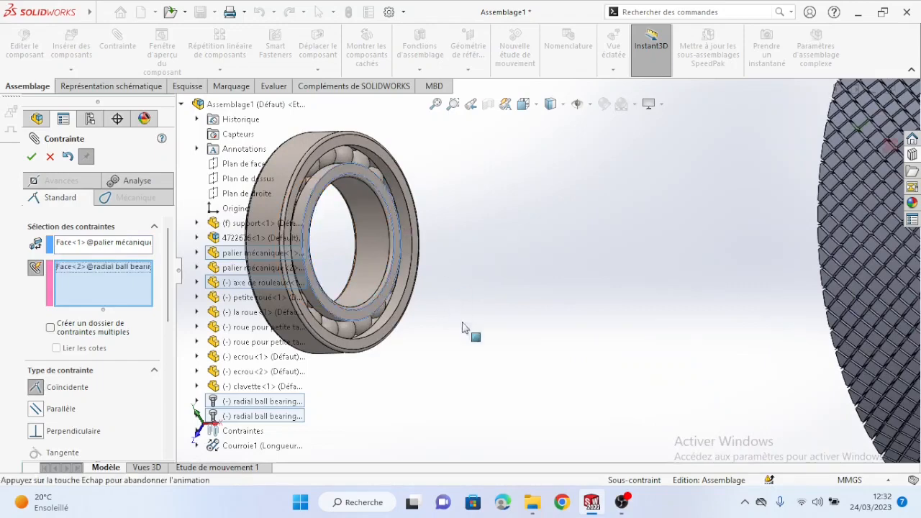
{"action": "scroll", "coordinate": [502, 355], "scroll_direction": "up", "scroll_amount": 5}
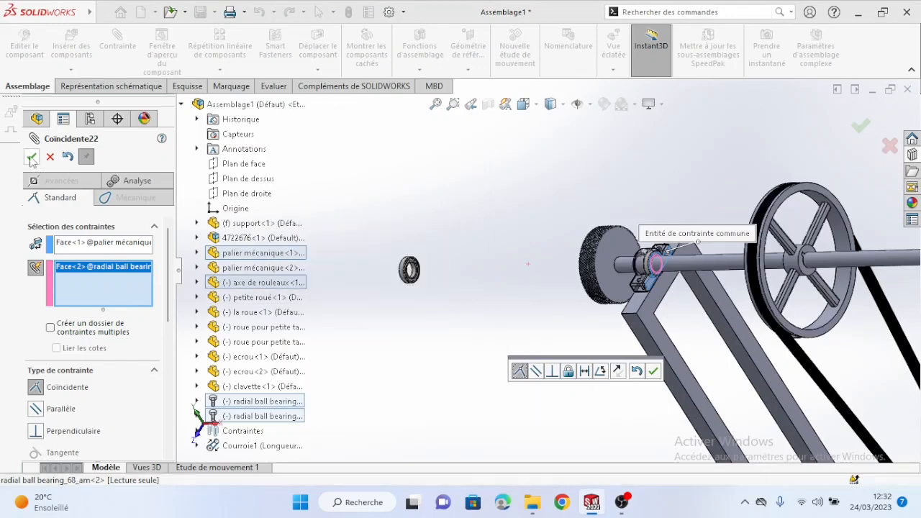
{"action": "left_click", "coordinate": [31, 158]}
Make the inner-race face of radial ball bearing<1> coincident with the side face of palier mécanique<2> as common reference, and close the mate definition
{"action": "scroll", "coordinate": [442, 278], "scroll_direction": "down", "scroll_amount": 5}
{"action": "scroll", "coordinate": [407, 248], "scroll_direction": "down", "scroll_amount": 3}
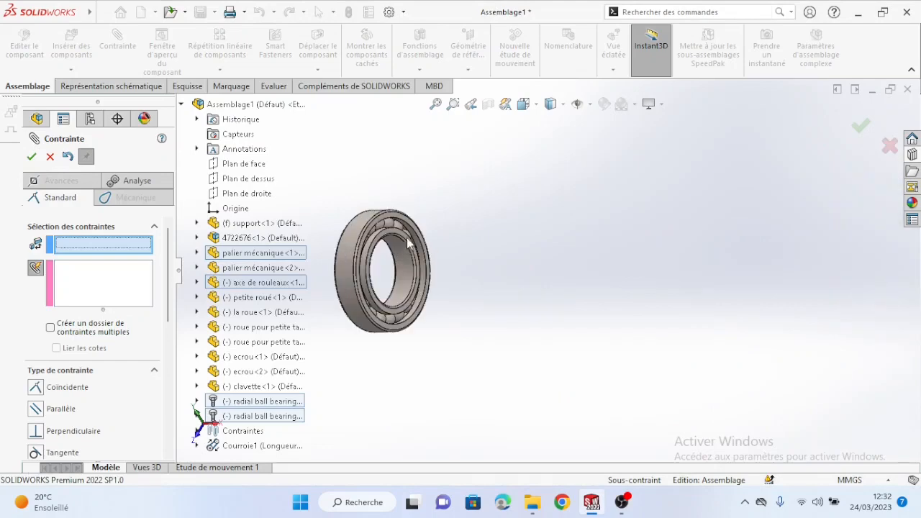
{"action": "scroll", "coordinate": [643, 302], "scroll_direction": "up", "scroll_amount": 6}
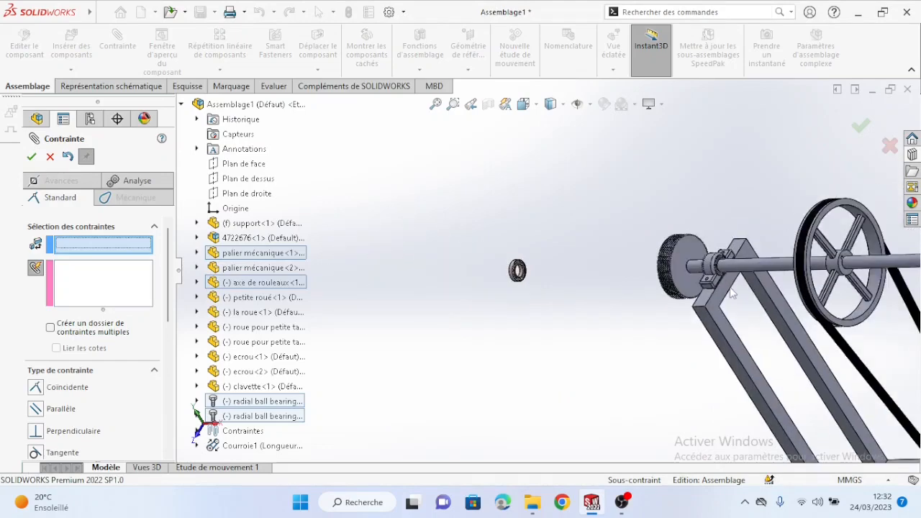
{"action": "scroll", "coordinate": [693, 266], "scroll_direction": "down", "scroll_amount": 10}
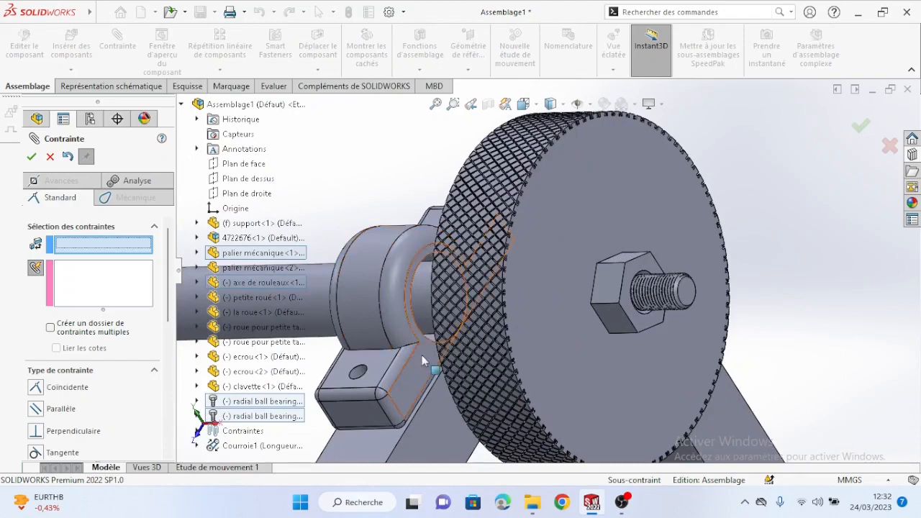
{"action": "left_click", "coordinate": [422, 355]}
{"action": "scroll", "coordinate": [451, 353], "scroll_direction": "up", "scroll_amount": 3}
{"action": "scroll", "coordinate": [451, 353], "scroll_direction": "up", "scroll_amount": 5}
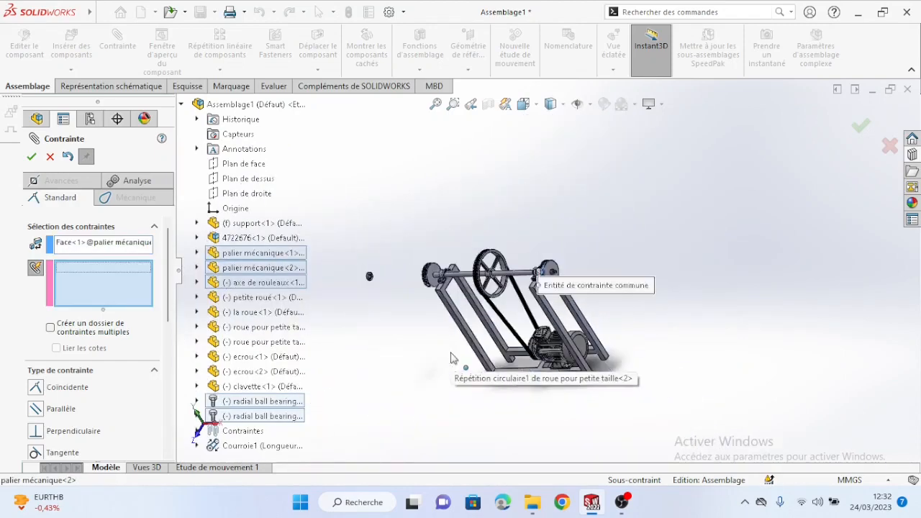
{"action": "scroll", "coordinate": [437, 268], "scroll_direction": "down", "scroll_amount": 2}
{"action": "scroll", "coordinate": [437, 268], "scroll_direction": "down", "scroll_amount": 8}
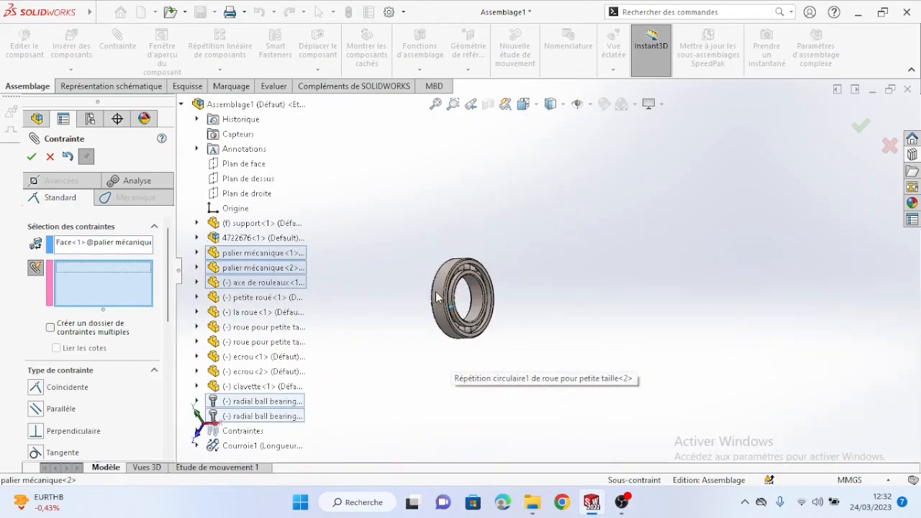
{"action": "scroll", "coordinate": [504, 284], "scroll_direction": "down", "scroll_amount": 3}
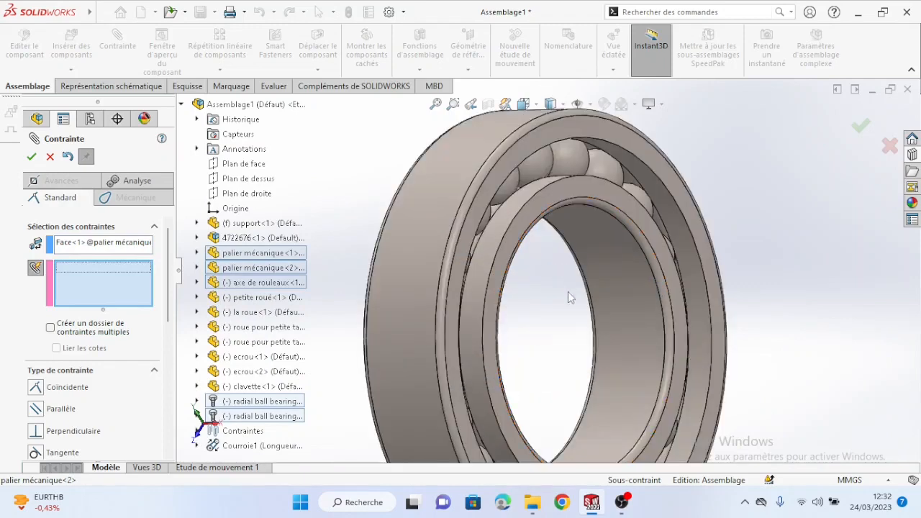
{"action": "left_click", "coordinate": [523, 246]}
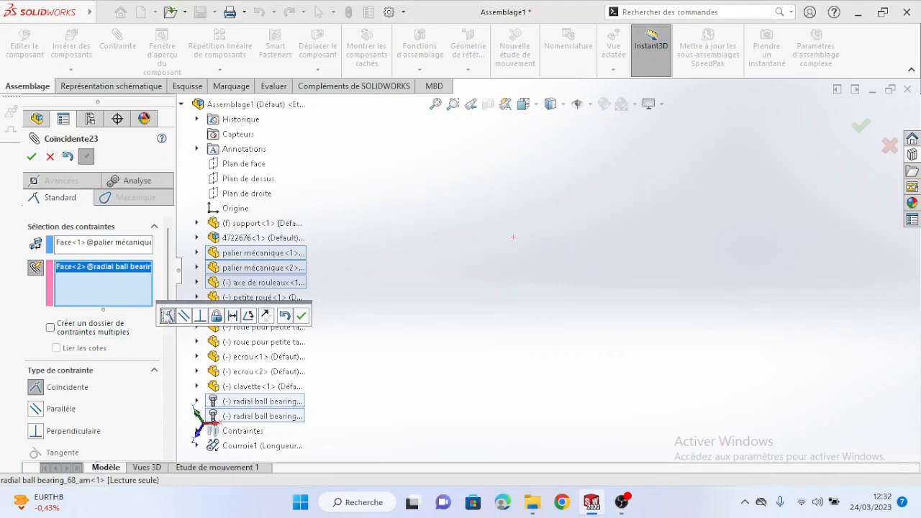
{"action": "left_click", "coordinate": [31, 157]}
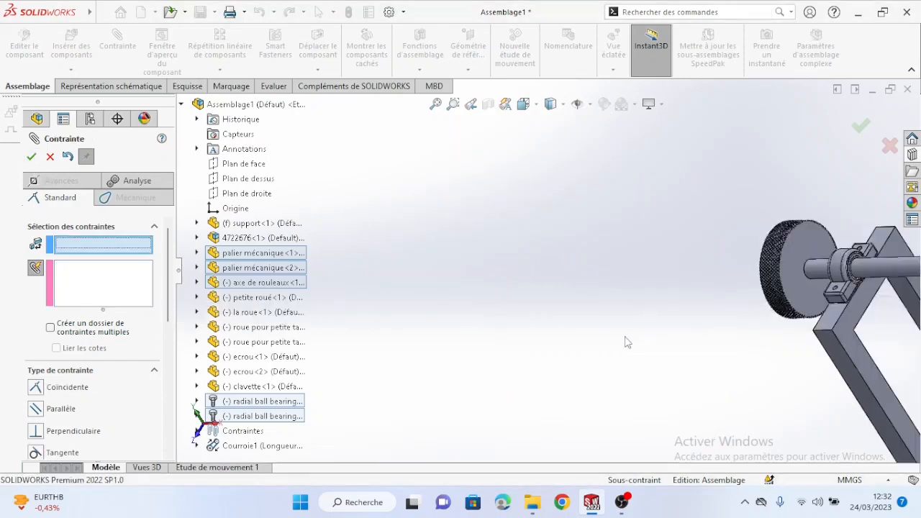
{"action": "left_click", "coordinate": [31, 157]}
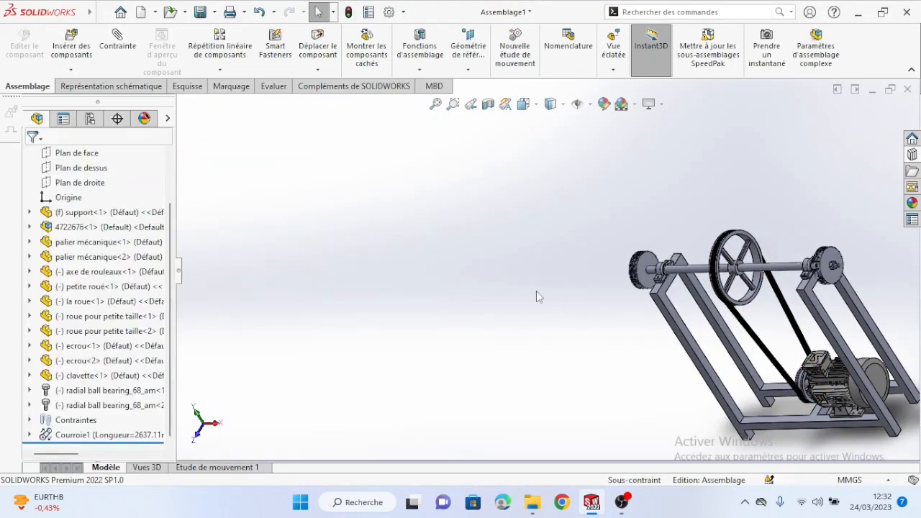
{"action": "middle_click_drag", "start_coordinate": [606, 322], "coordinate": [577, 317]}
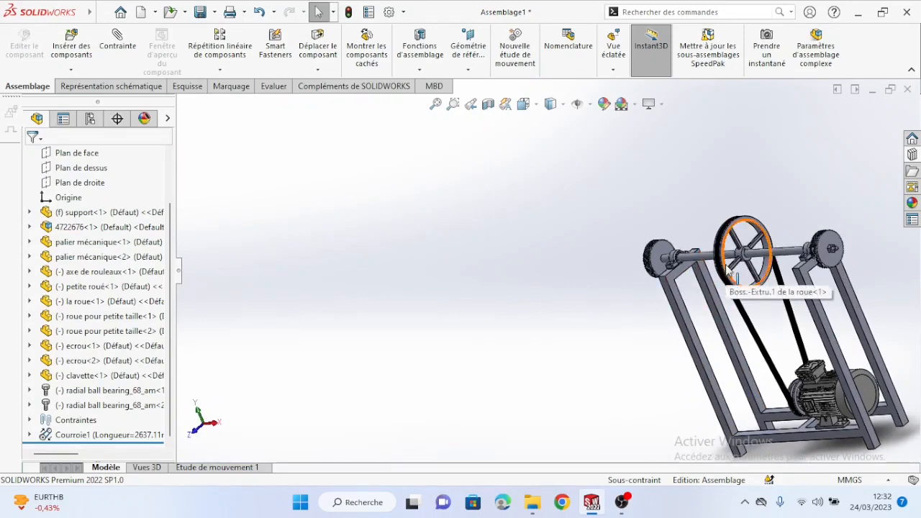
{"action": "scroll", "coordinate": [760, 317], "scroll_direction": "down", "scroll_amount": 3}
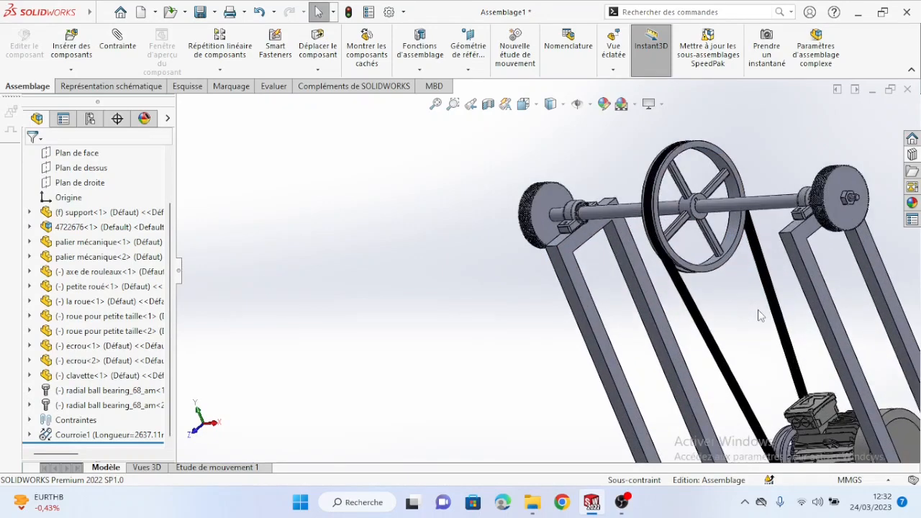
{"action": "middle_click_drag", "start_coordinate": [761, 317], "coordinate": [772, 289]}
{"action": "middle_click_drag", "start_coordinate": [612, 301], "coordinate": [680, 305]}
{"action": "scroll", "coordinate": [595, 340], "scroll_direction": "up", "scroll_amount": 4}
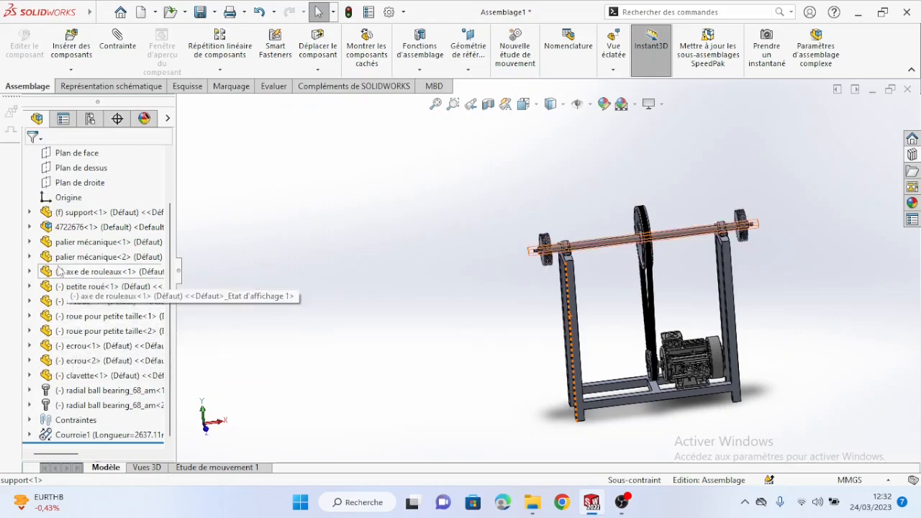
{"action": "right_click", "coordinate": [92, 215]}
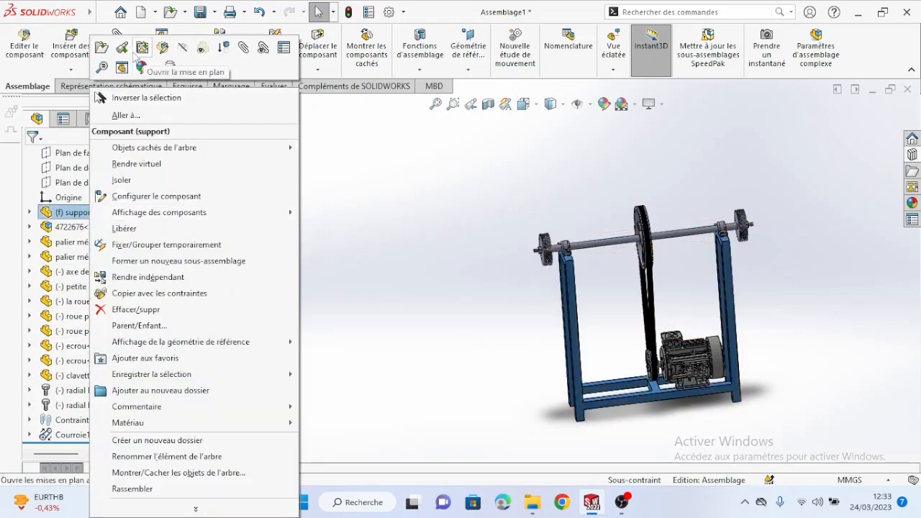
{"action": "left_click", "coordinate": [375, 217]}
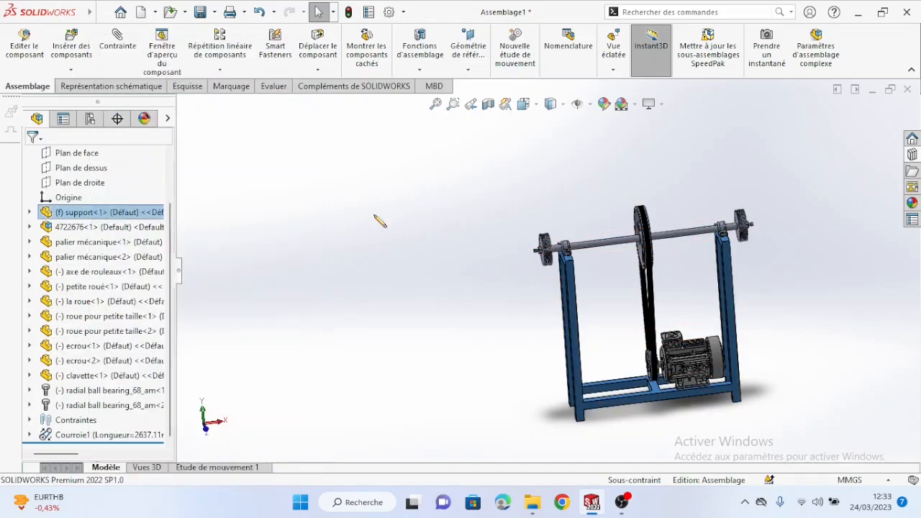
{"action": "left_click", "coordinate": [381, 222]}
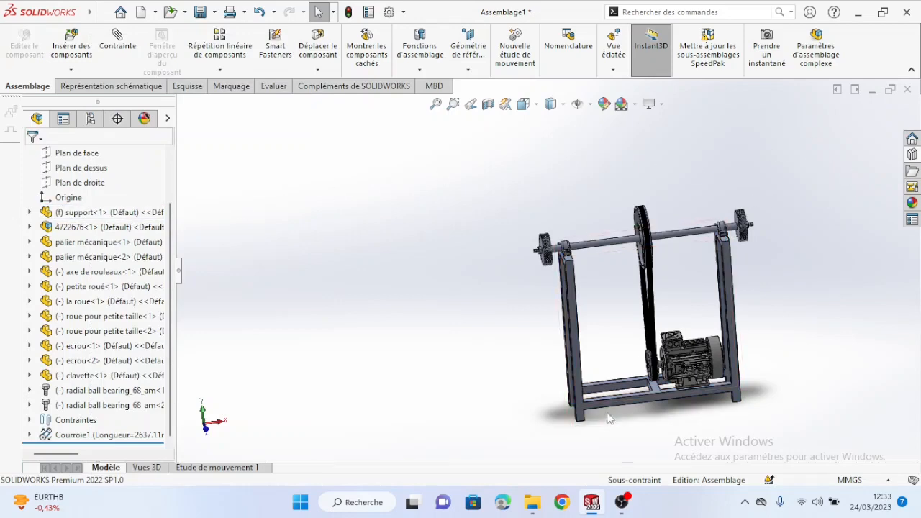
Switch to the support part, apply a dark brown colour from the standard palette to the whole part, and return to Assemblage1
{"action": "mouse_move", "coordinate": [589, 509]}
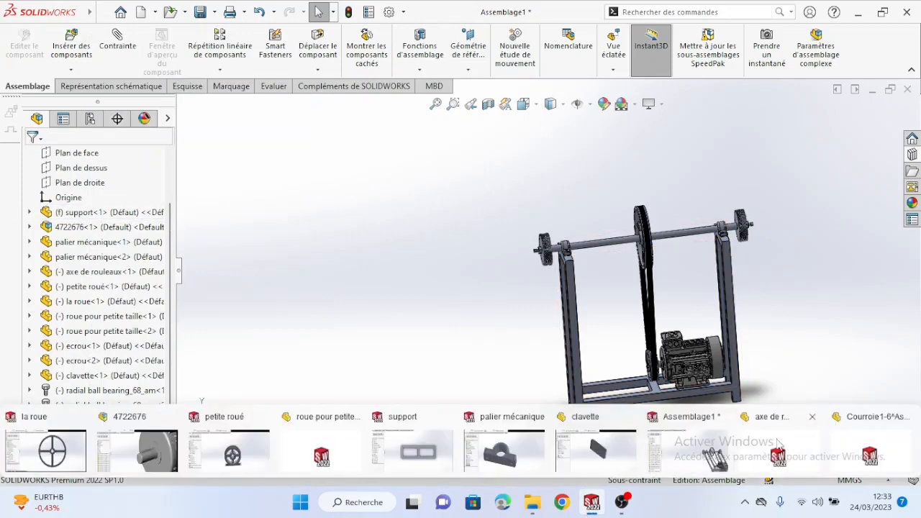
{"action": "left_click", "coordinate": [421, 449]}
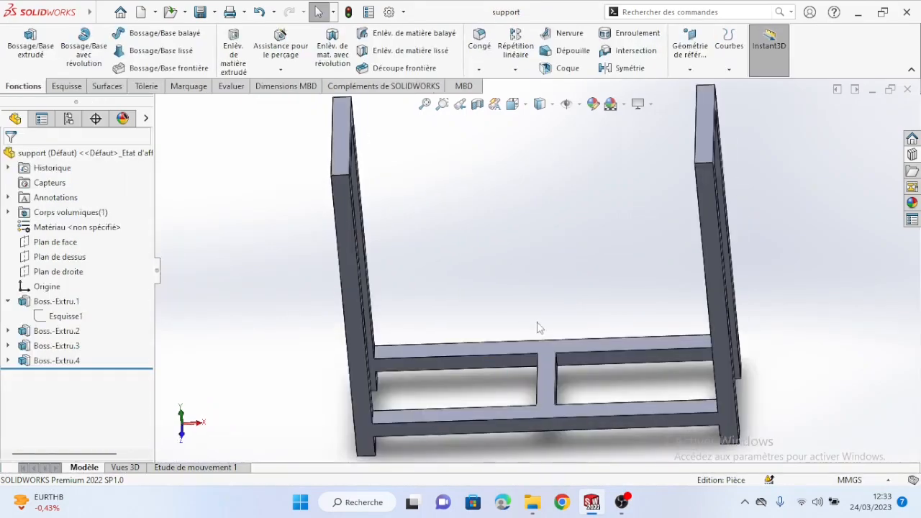
{"action": "middle_click_drag", "start_coordinate": [512, 272], "coordinate": [508, 266]}
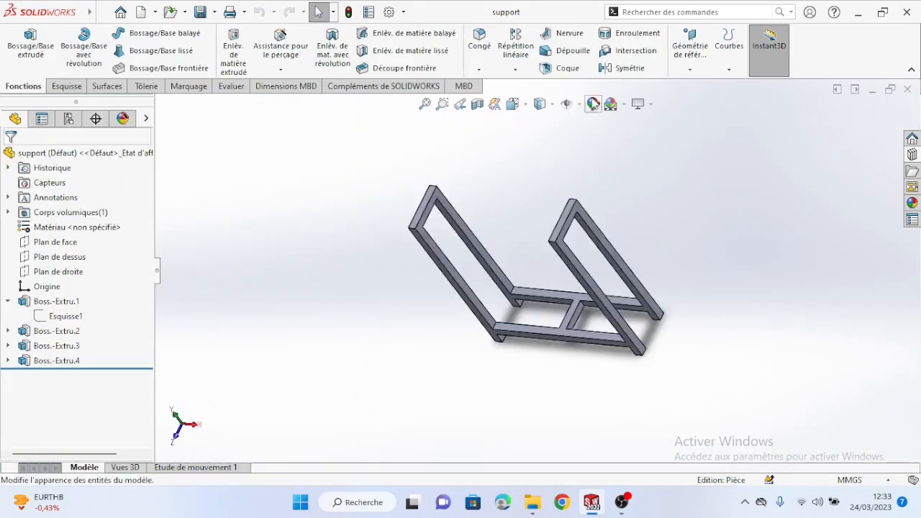
{"action": "left_click", "coordinate": [594, 105]}
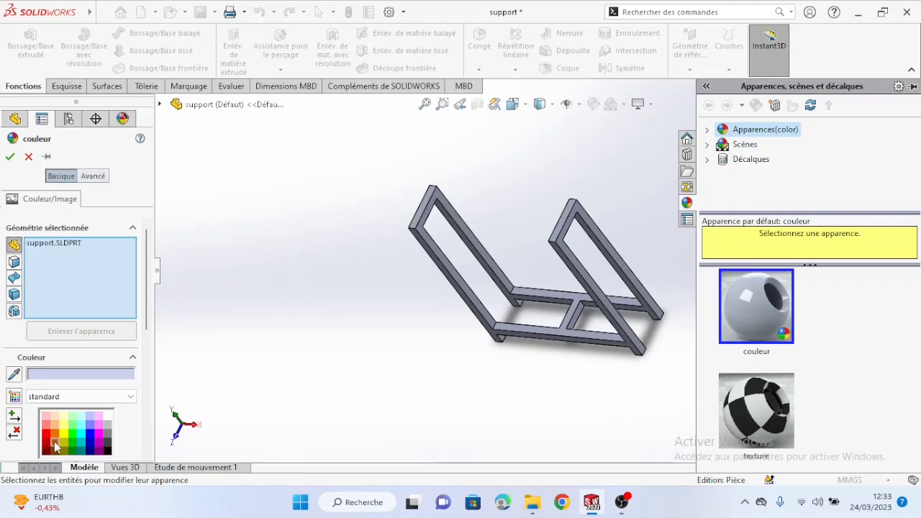
{"action": "left_click", "coordinate": [54, 444]}
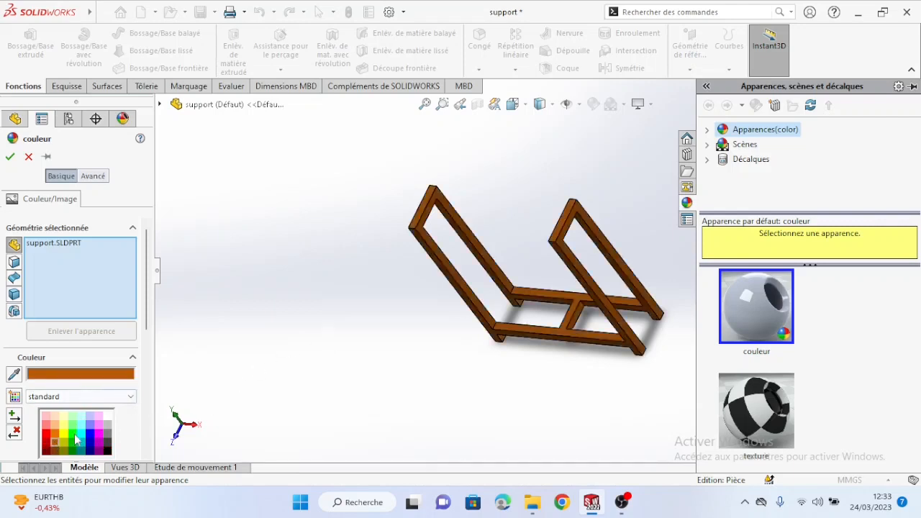
{"action": "left_click", "coordinate": [55, 451]}
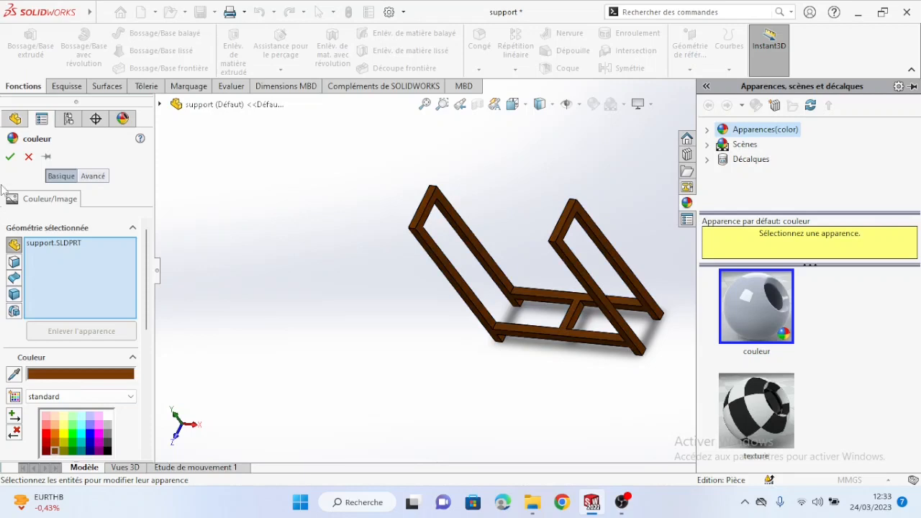
{"action": "left_click", "coordinate": [10, 156]}
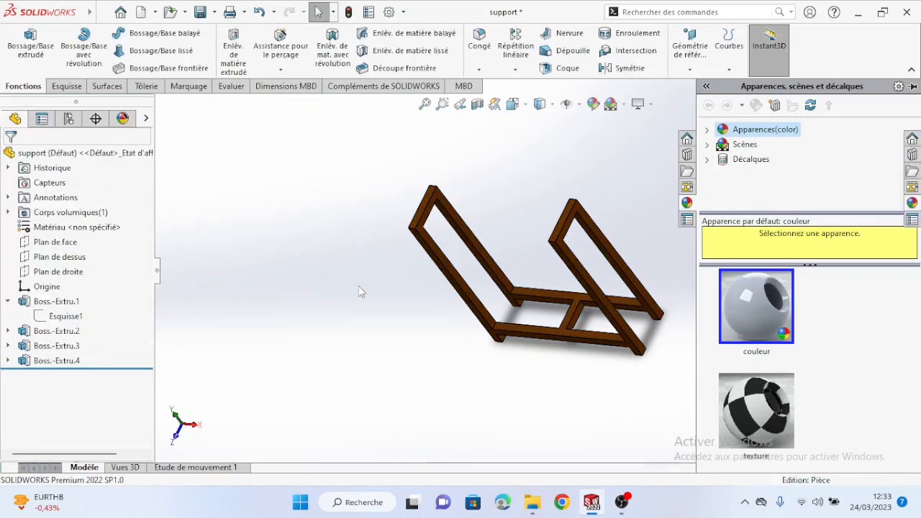
{"action": "mouse_move", "coordinate": [591, 502]}
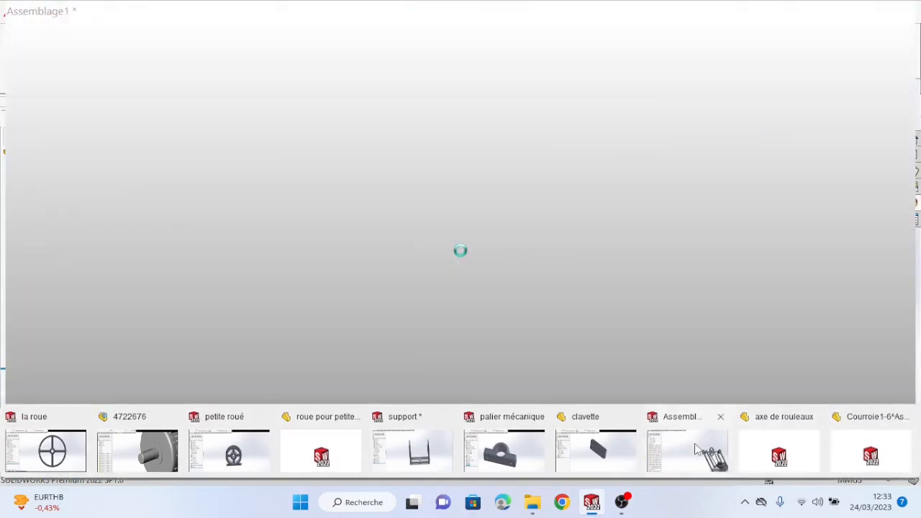
{"action": "left_click", "coordinate": [702, 452]}
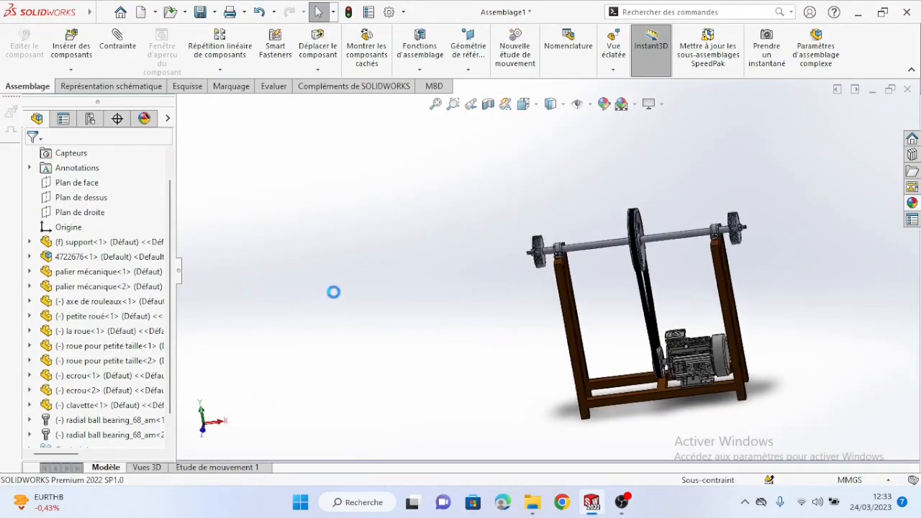
{"action": "left_click", "coordinate": [93, 306]}
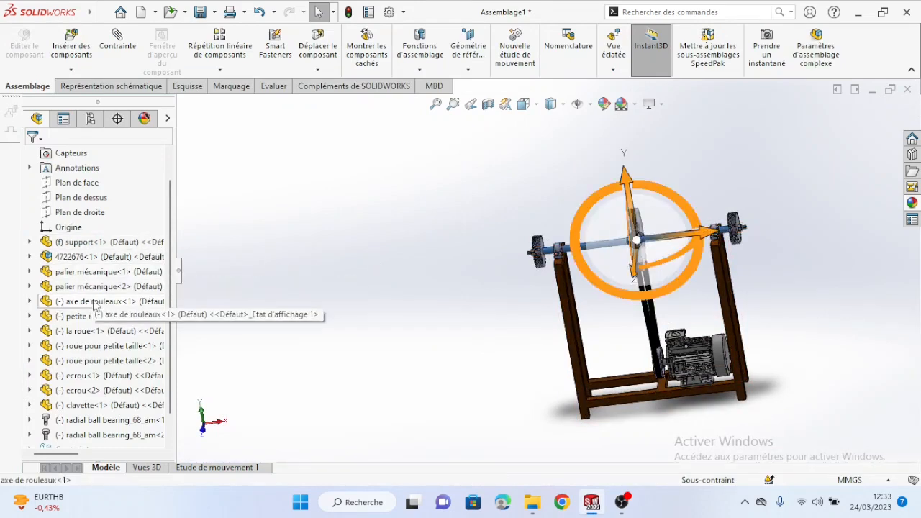
{"action": "right_click", "coordinate": [94, 305]}
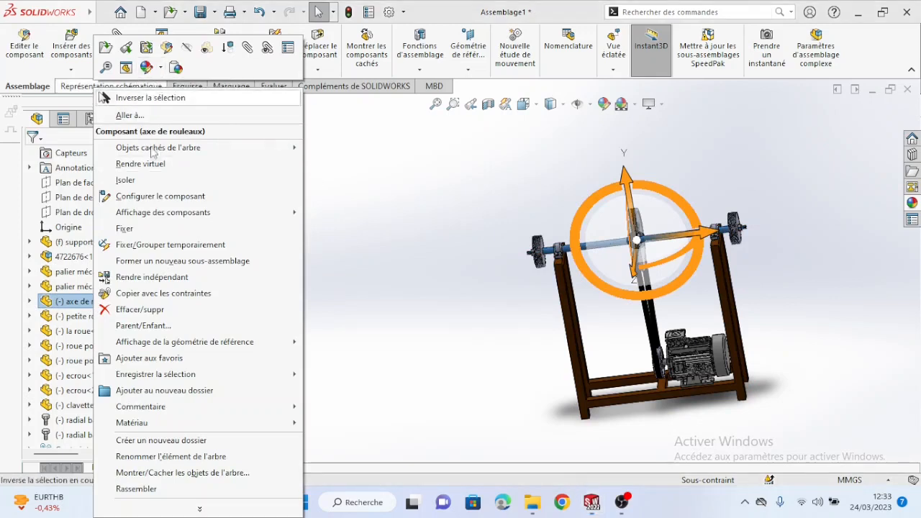
{"action": "left_click", "coordinate": [383, 329]}
Switch to the axe de rouleaux part and apply the acier poli appearance from the Métal > Acier category to the shaft
{"action": "mouse_move", "coordinate": [591, 502]}
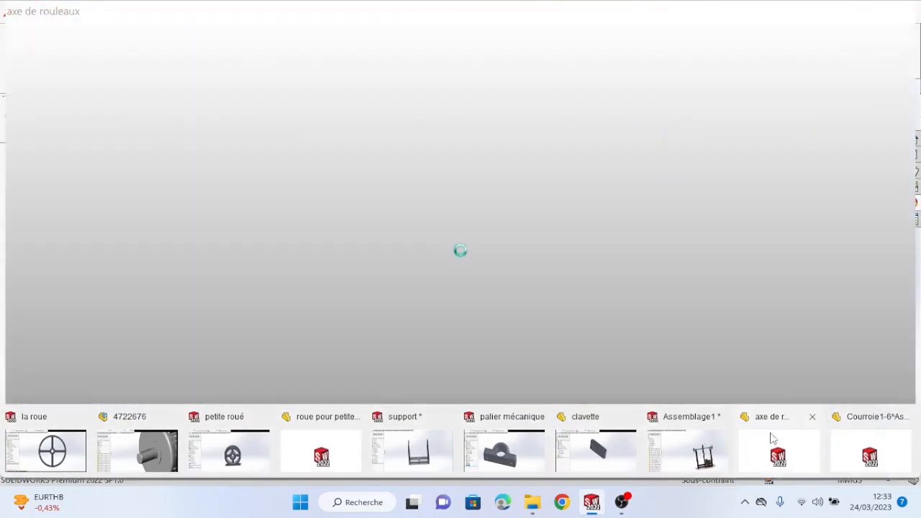
{"action": "left_click", "coordinate": [772, 438]}
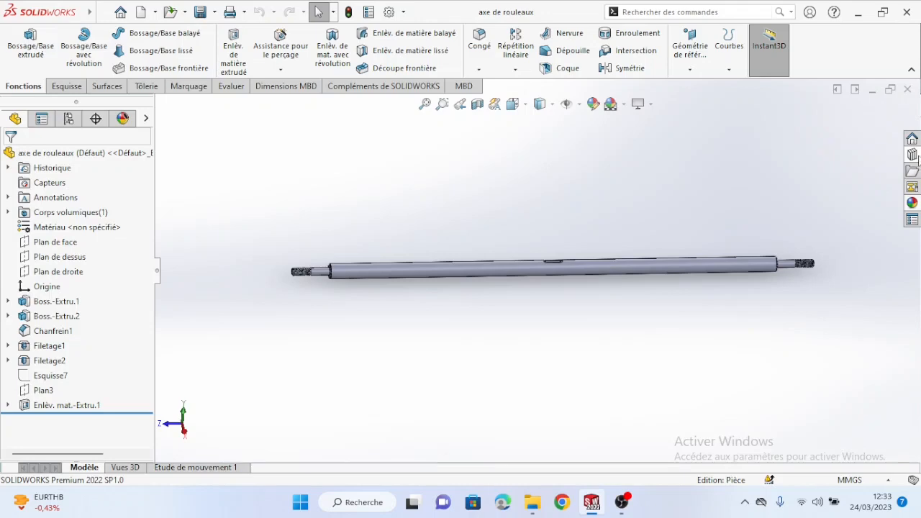
{"action": "left_click", "coordinate": [917, 156]}
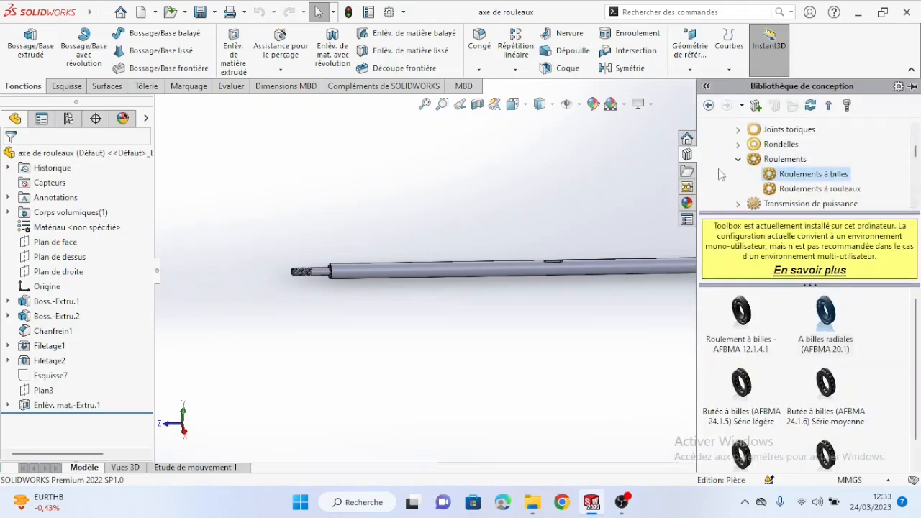
{"action": "left_click", "coordinate": [688, 204]}
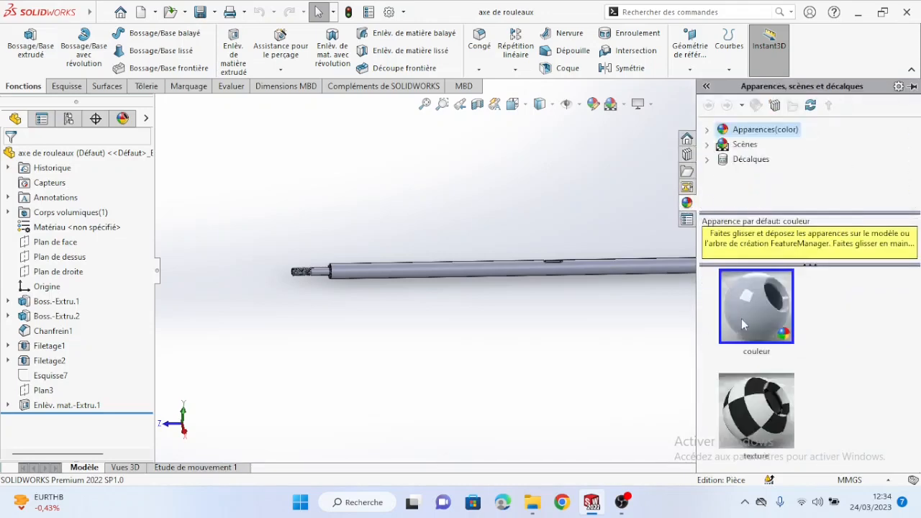
{"action": "left_click", "coordinate": [707, 131]}
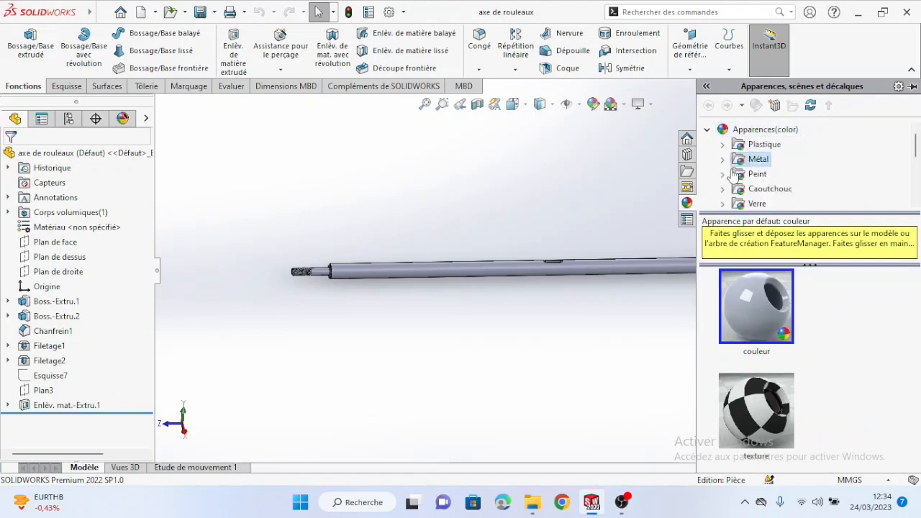
{"action": "double_click", "coordinate": [757, 159]}
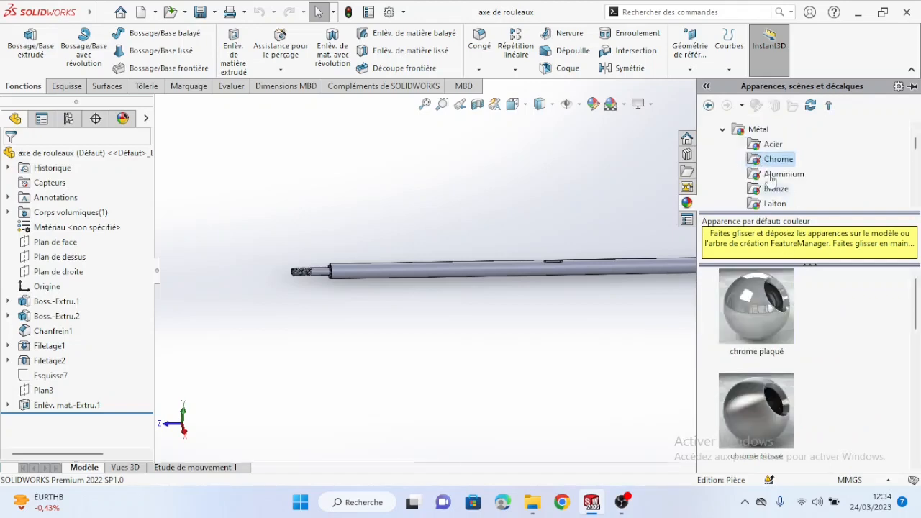
{"action": "left_click", "coordinate": [774, 146]}
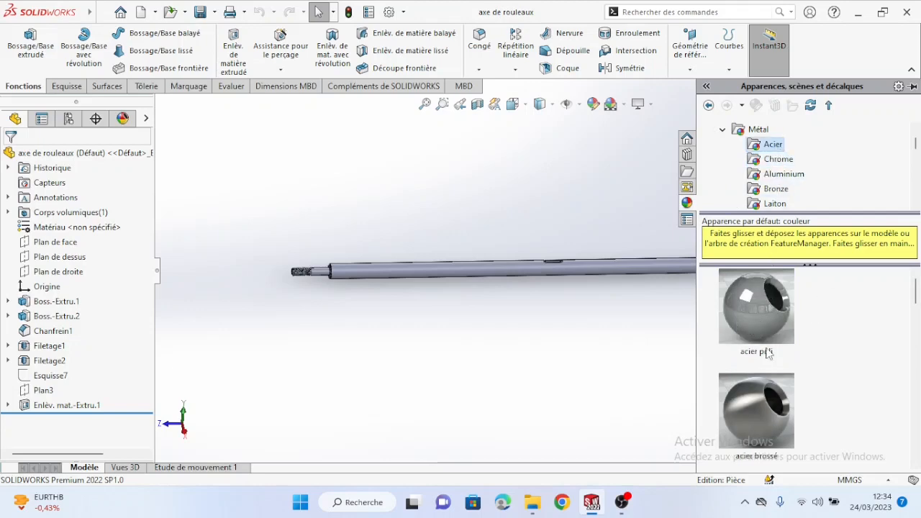
{"action": "left_click_drag", "start_coordinate": [760, 314], "coordinate": [562, 272]}
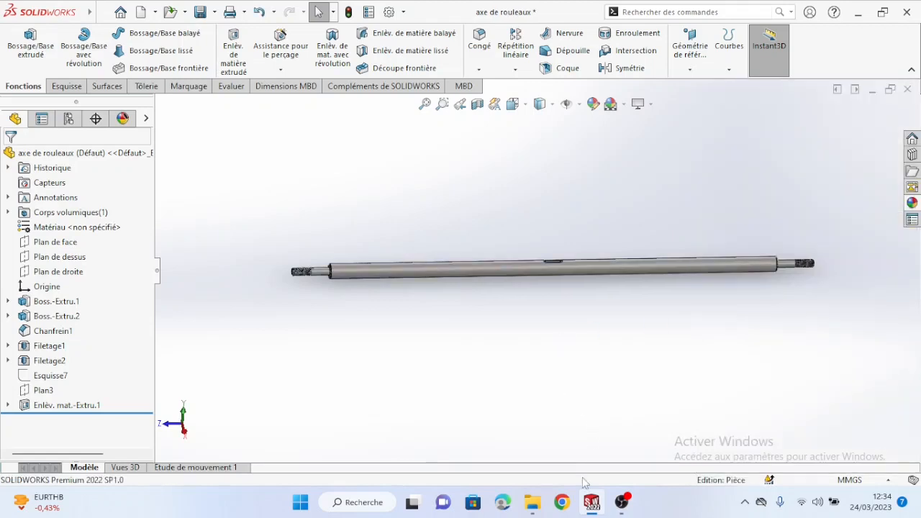
{"action": "mouse_move", "coordinate": [591, 506]}
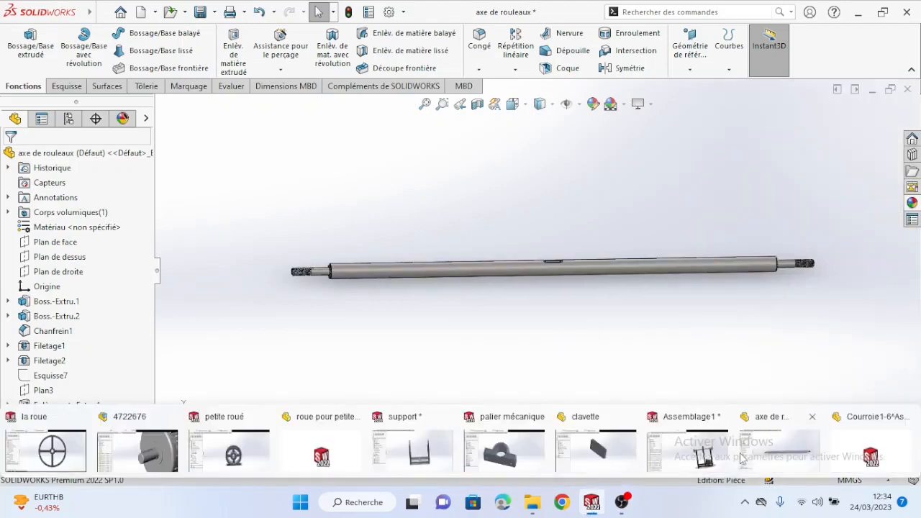
Switch back to Assemblage1 and apply the acier brossé appearance from the Métal > Acier category to the whole assembly
{"action": "left_click", "coordinate": [705, 455]}
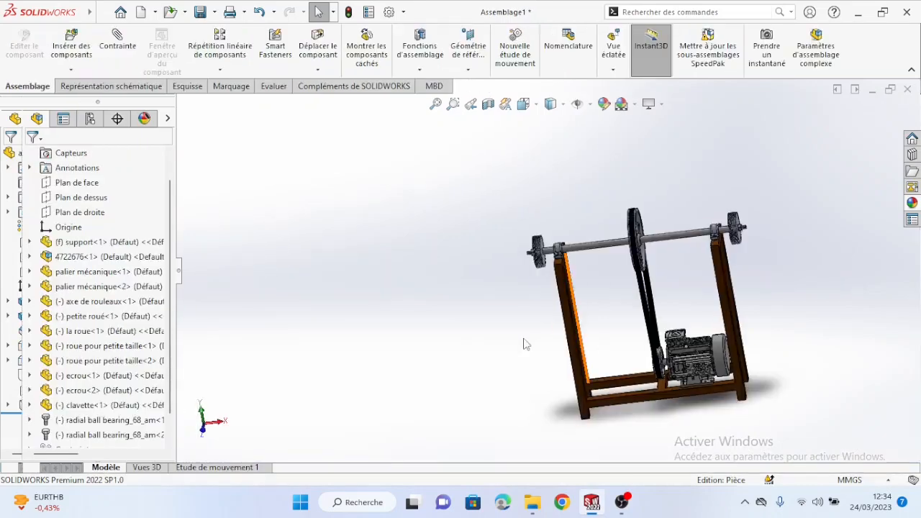
{"action": "middle_click_drag", "start_coordinate": [535, 338], "coordinate": [545, 288]}
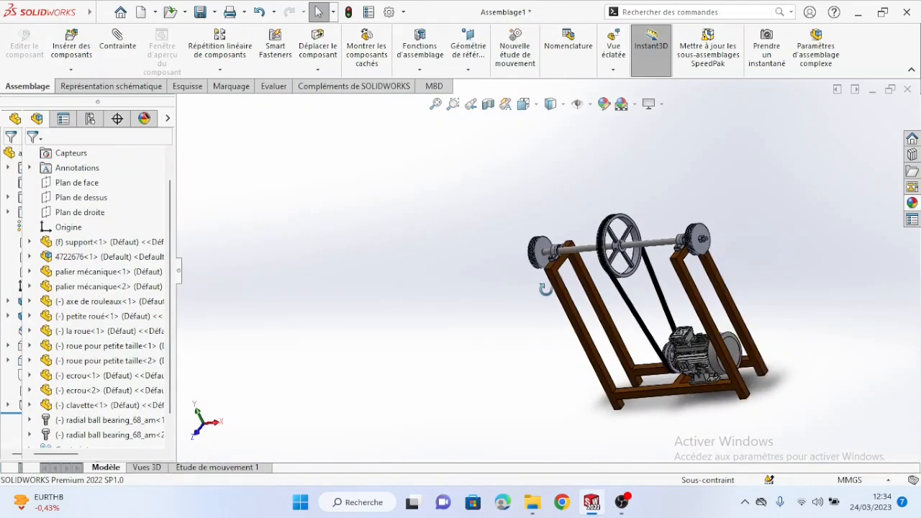
{"action": "left_click", "coordinate": [912, 203]}
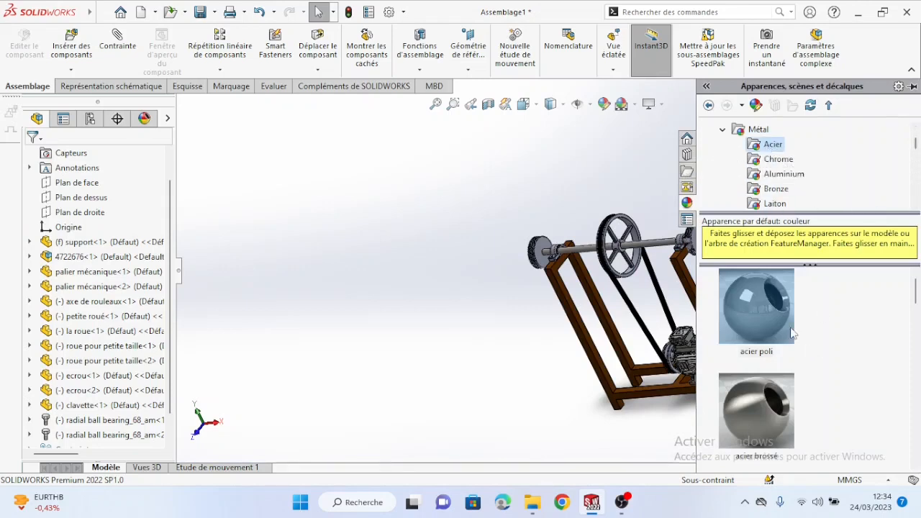
{"action": "scroll", "coordinate": [762, 403], "scroll_direction": "down", "scroll_amount": 2}
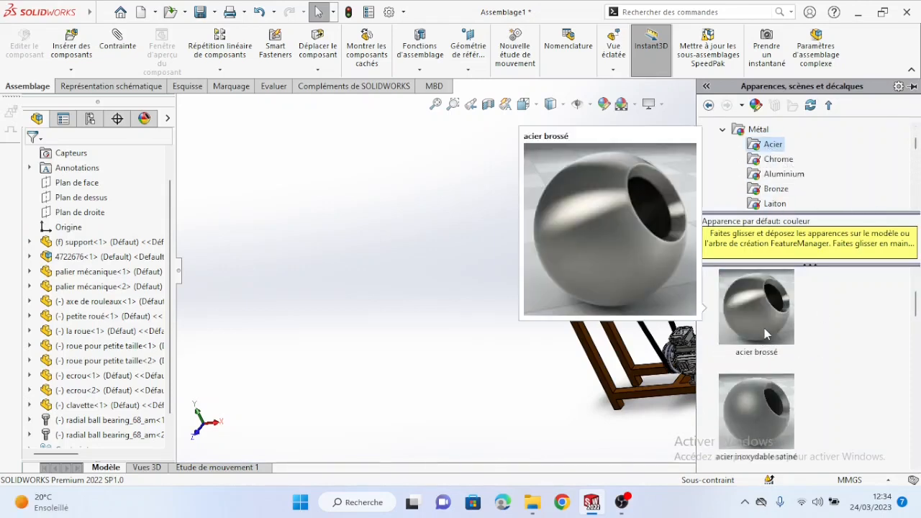
{"action": "double_click", "coordinate": [766, 325]}
{"action": "middle_click", "coordinate": [523, 371]}
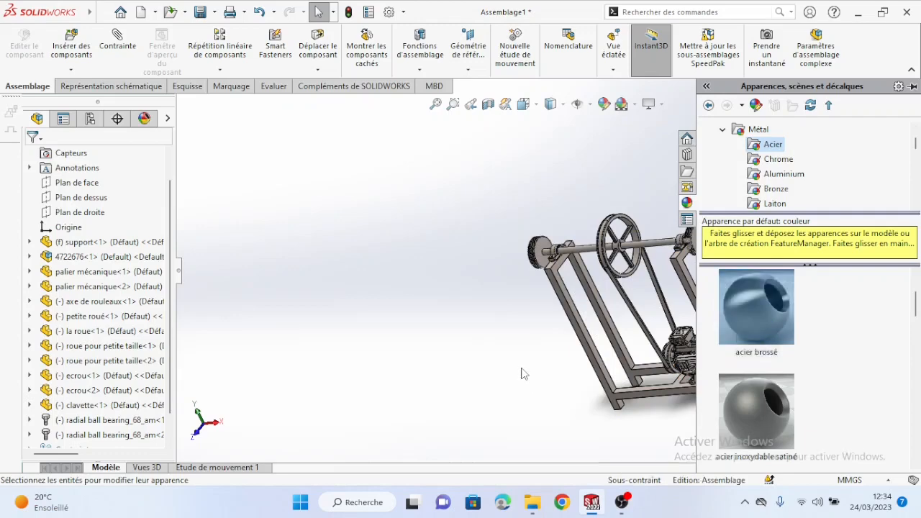
{"action": "middle_click", "coordinate": [524, 371]}
{"action": "middle_click_drag", "start_coordinate": [503, 333], "coordinate": [526, 266]}
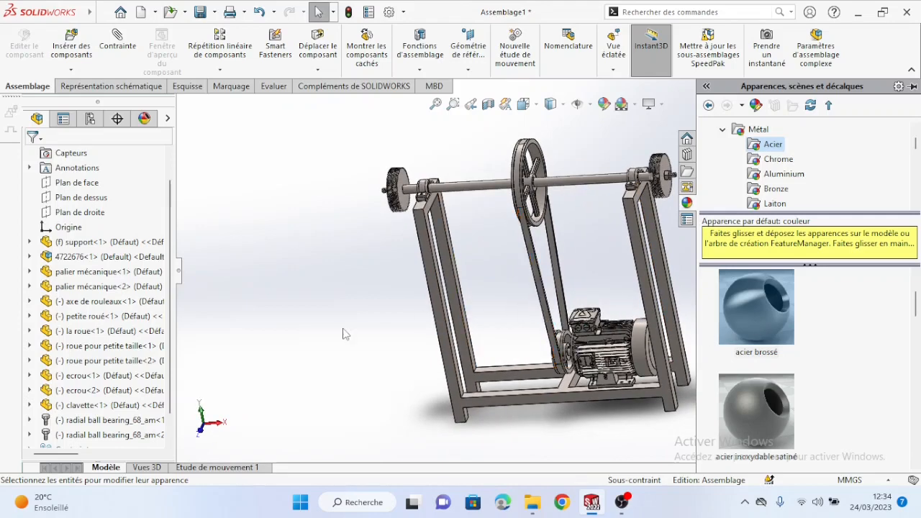
{"action": "left_click", "coordinate": [302, 342]}
Try to edit the colour of the belt component Courroie1-6^Assemblage1 under Courroie1, and close the colour settings
{"action": "scroll", "coordinate": [65, 365], "scroll_direction": "down", "scroll_amount": 2}
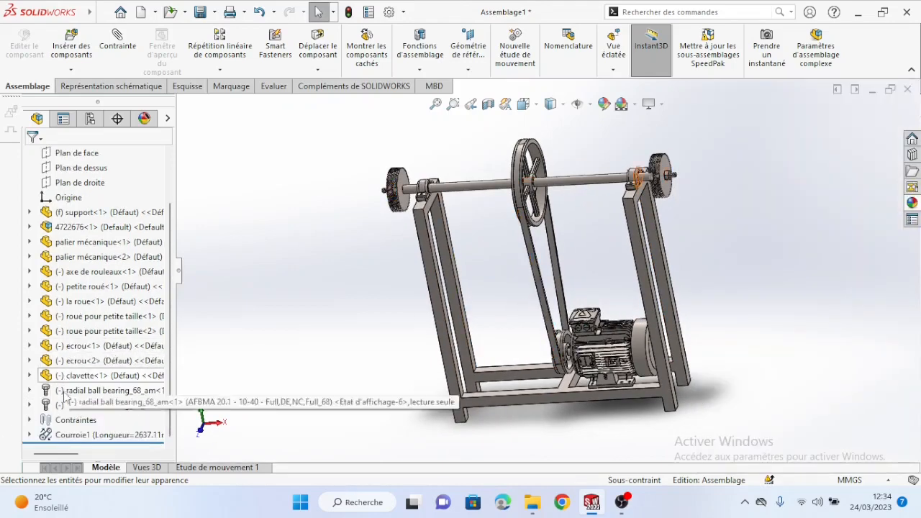
{"action": "left_click", "coordinate": [30, 435]}
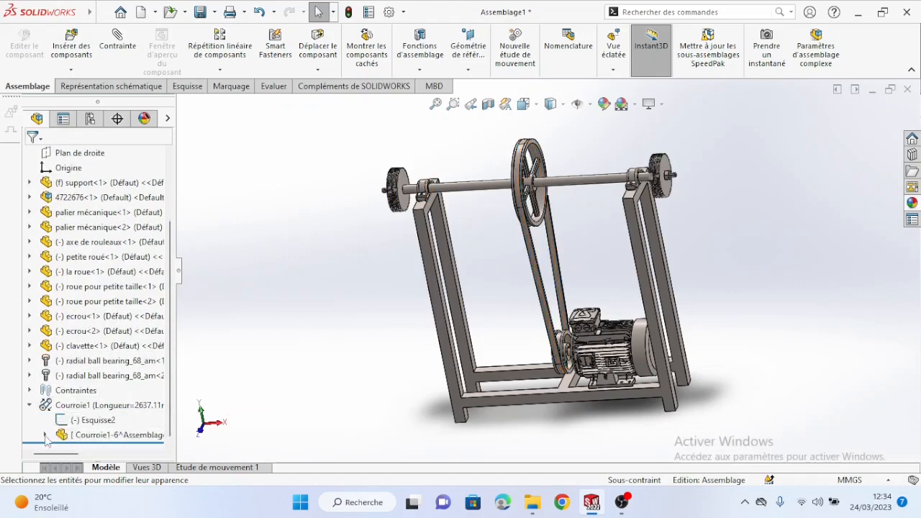
{"action": "left_click", "coordinate": [99, 436]}
{"action": "right_click", "coordinate": [98, 438]}
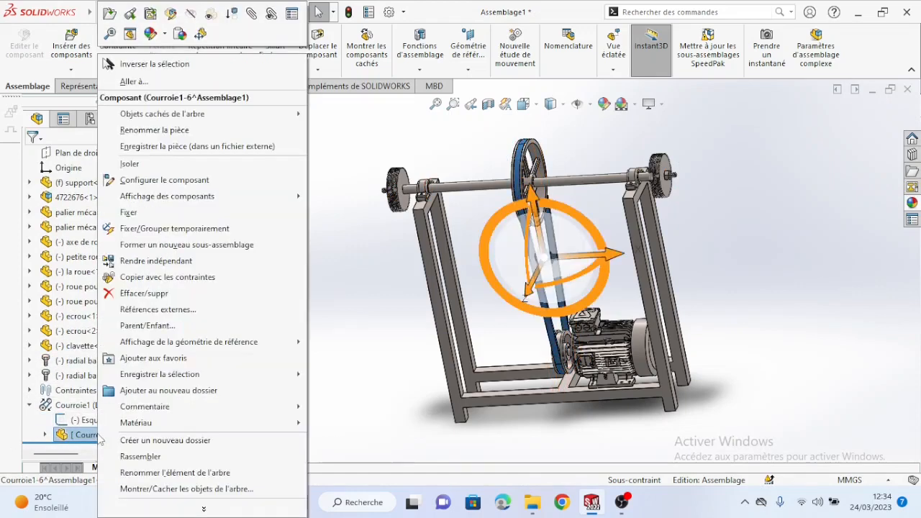
{"action": "left_click", "coordinate": [149, 34]}
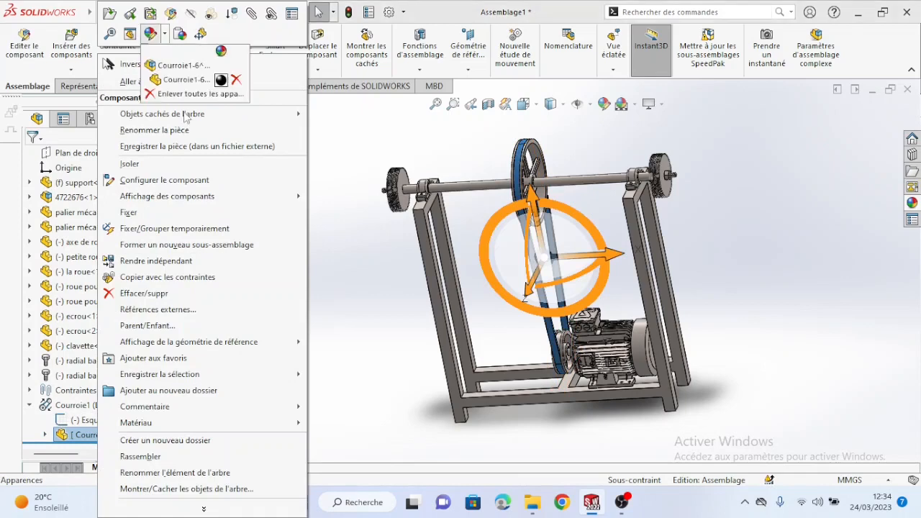
{"action": "left_click", "coordinate": [206, 70]}
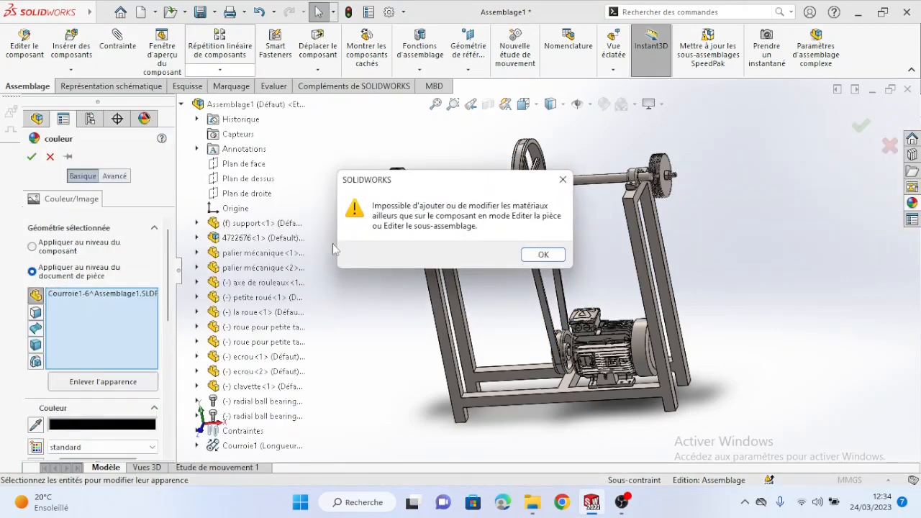
{"action": "left_click", "coordinate": [533, 260]}
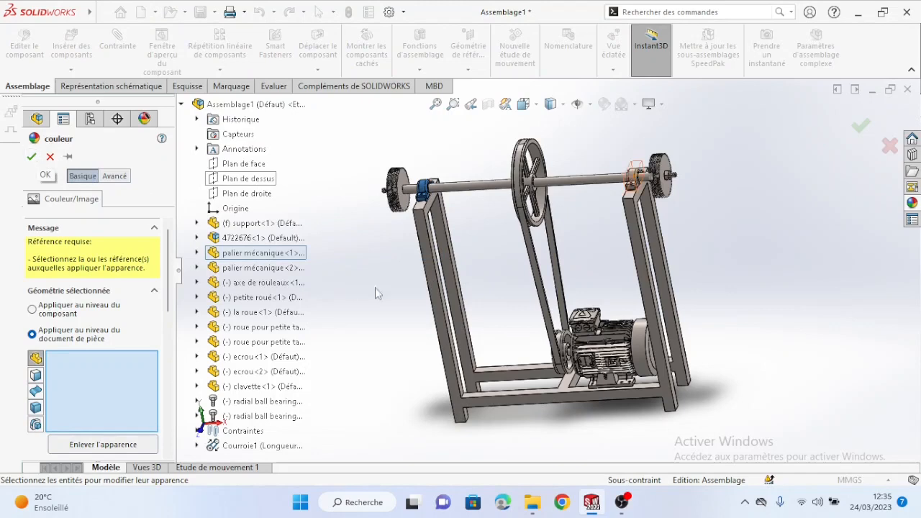
{"action": "scroll", "coordinate": [89, 432], "scroll_direction": "down", "scroll_amount": 3}
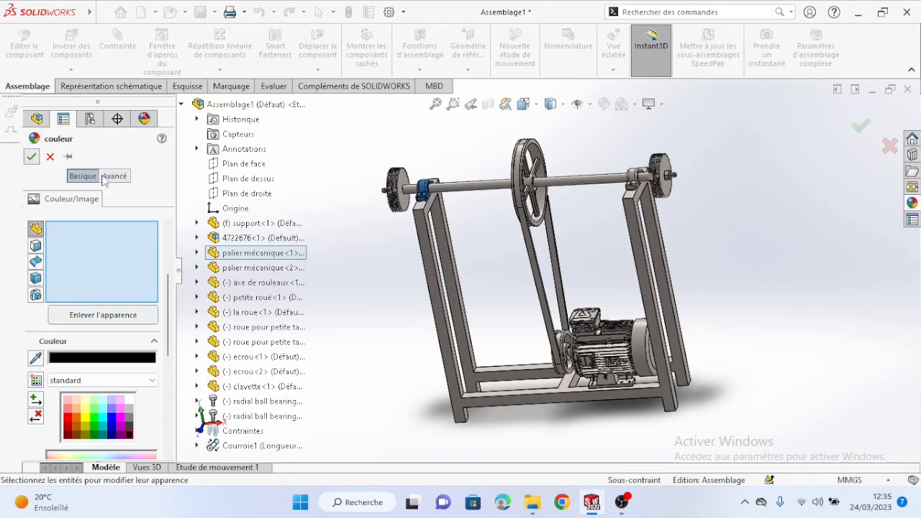
{"action": "left_click", "coordinate": [31, 156]}
{"action": "middle_click_drag", "start_coordinate": [464, 224], "coordinate": [581, 234]}
{"action": "scroll", "coordinate": [582, 238], "scroll_direction": "down", "scroll_amount": 5}
{"action": "scroll", "coordinate": [581, 239], "scroll_direction": "up", "scroll_amount": 5}
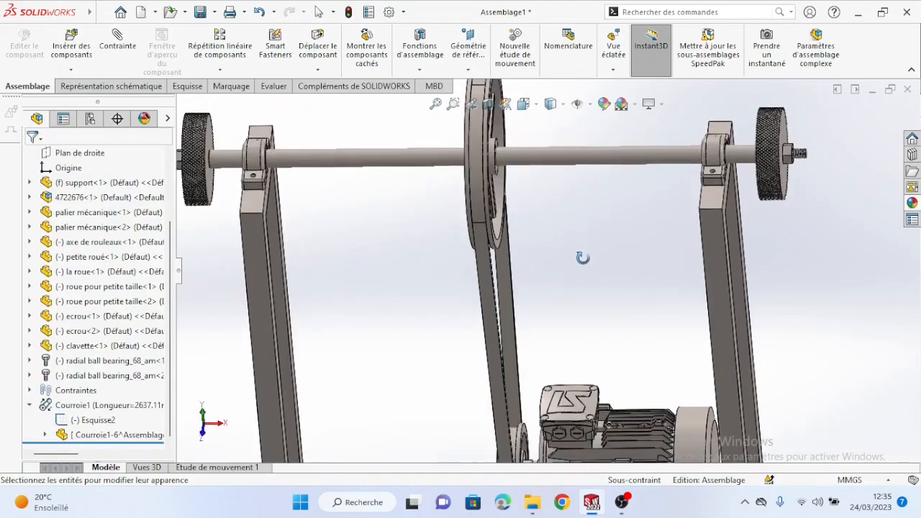
{"action": "middle_click_drag", "start_coordinate": [525, 199], "coordinate": [556, 269]}
{"action": "scroll", "coordinate": [569, 336], "scroll_direction": "down", "scroll_amount": 2}
{"action": "middle_click_drag", "start_coordinate": [569, 336], "coordinate": [676, 240]}
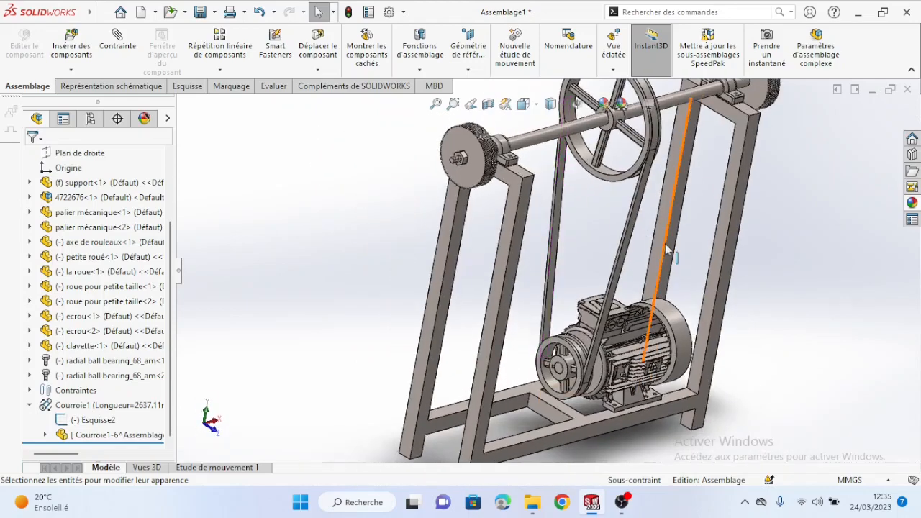